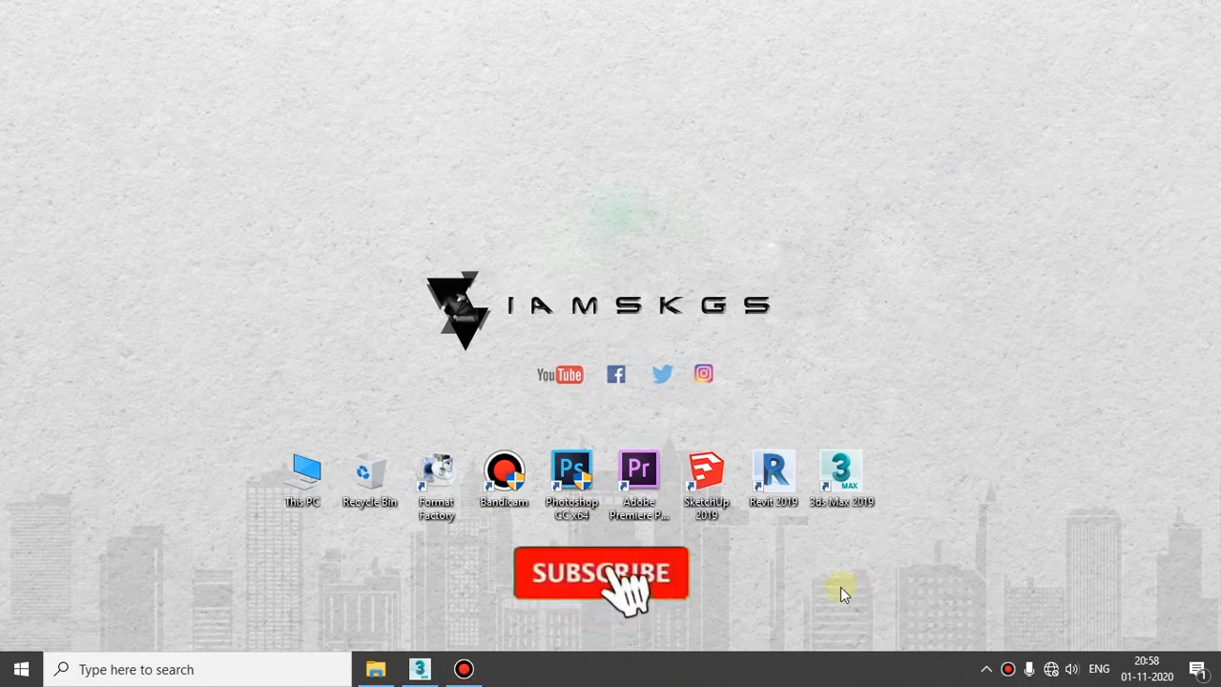
{"action": "right_click", "coordinate": [647, 208]}
{"action": "left_click", "coordinate": [686, 259]}
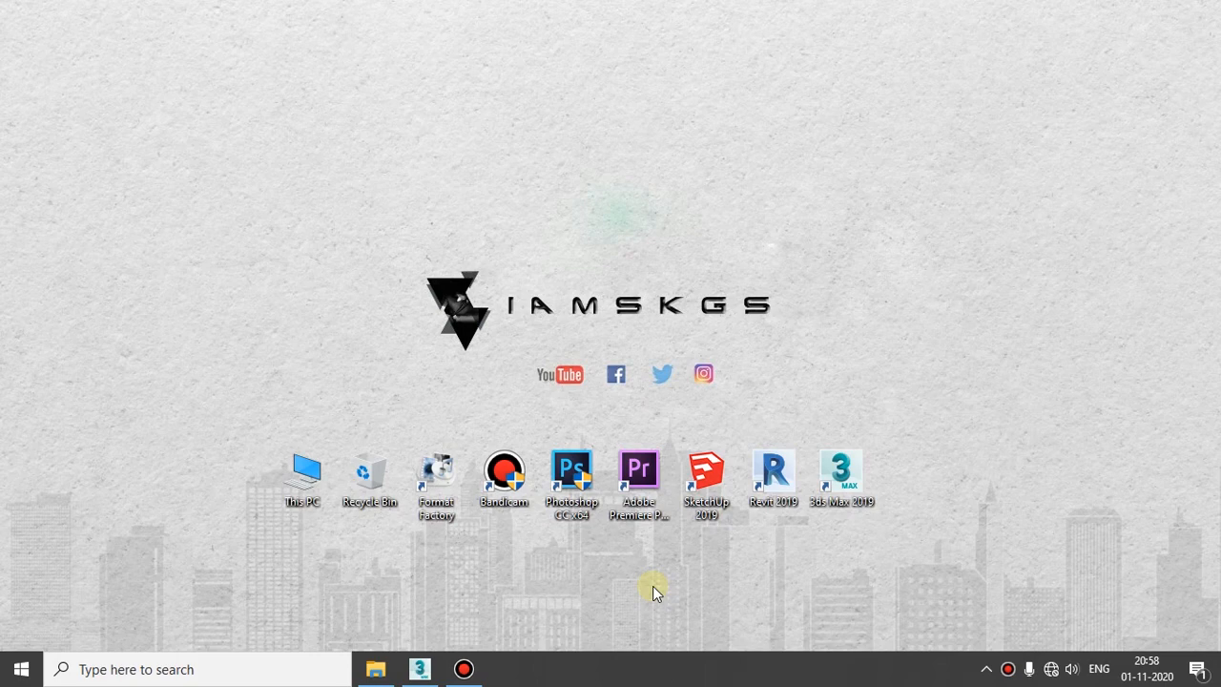
{"action": "right_click", "coordinate": [547, 201]}
{"action": "left_click", "coordinate": [577, 254]}
{"action": "right_click", "coordinate": [621, 284]}
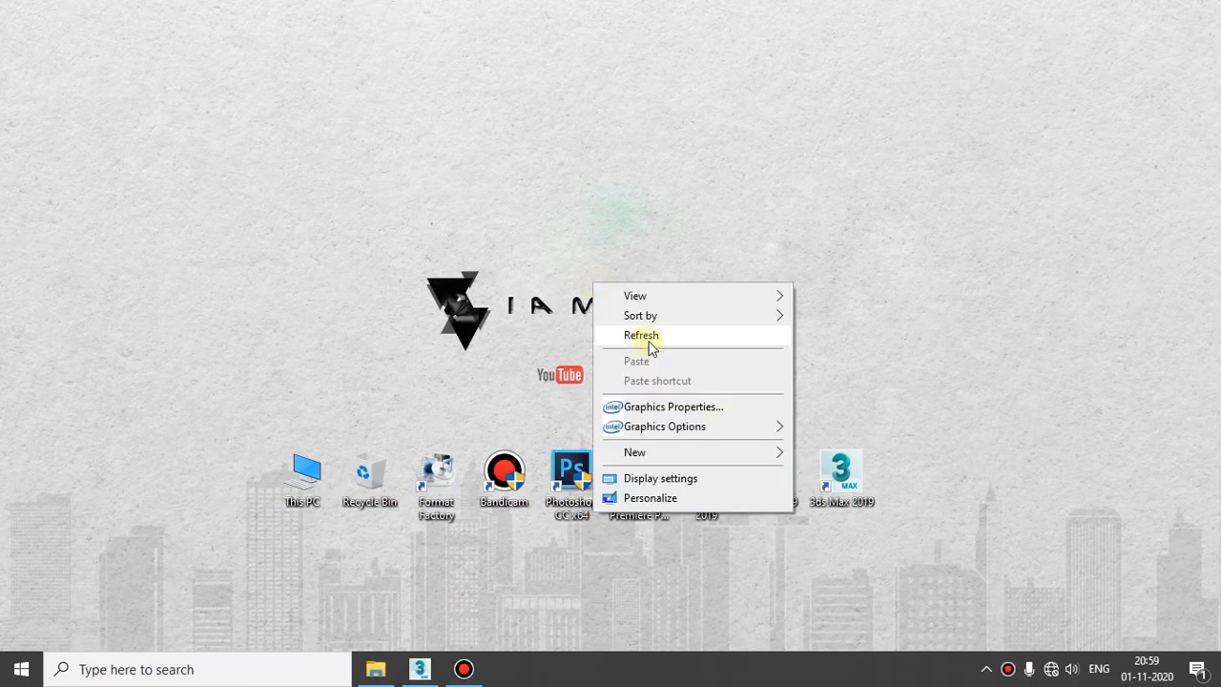
{"action": "left_click", "coordinate": [649, 334]}
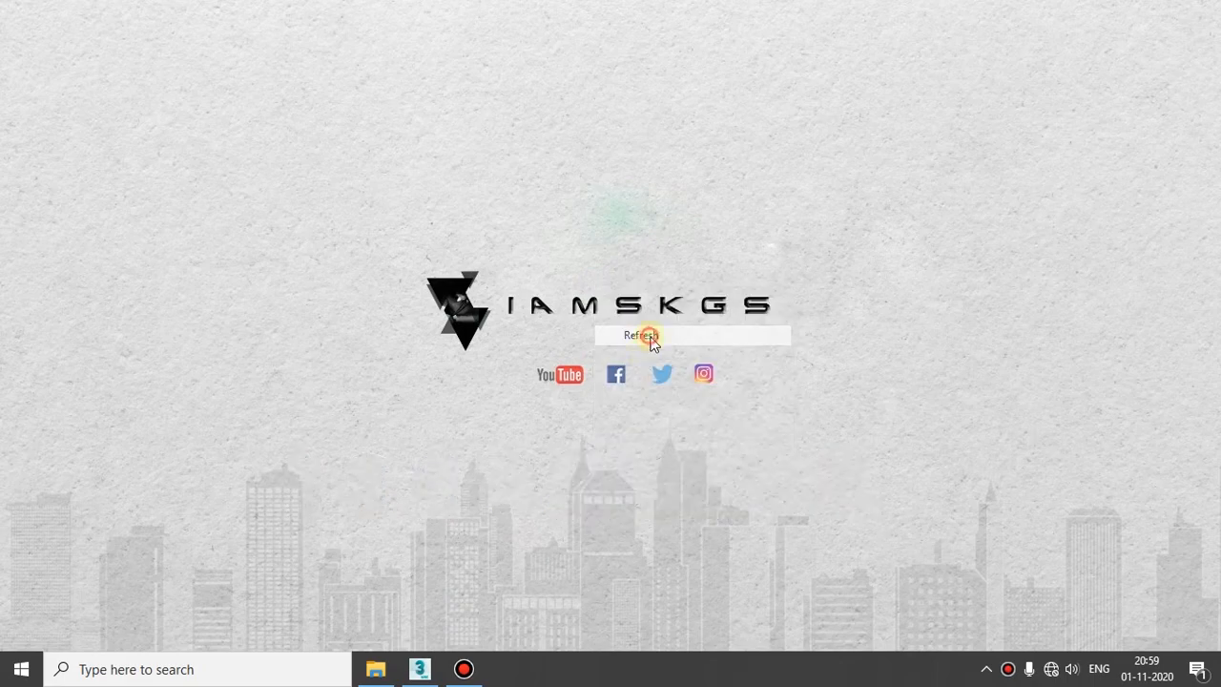
Switch to 3ds Max and maximize the Perspective viewport.
{"action": "left_click", "coordinate": [422, 669]}
{"action": "left_click", "coordinate": [903, 424]}
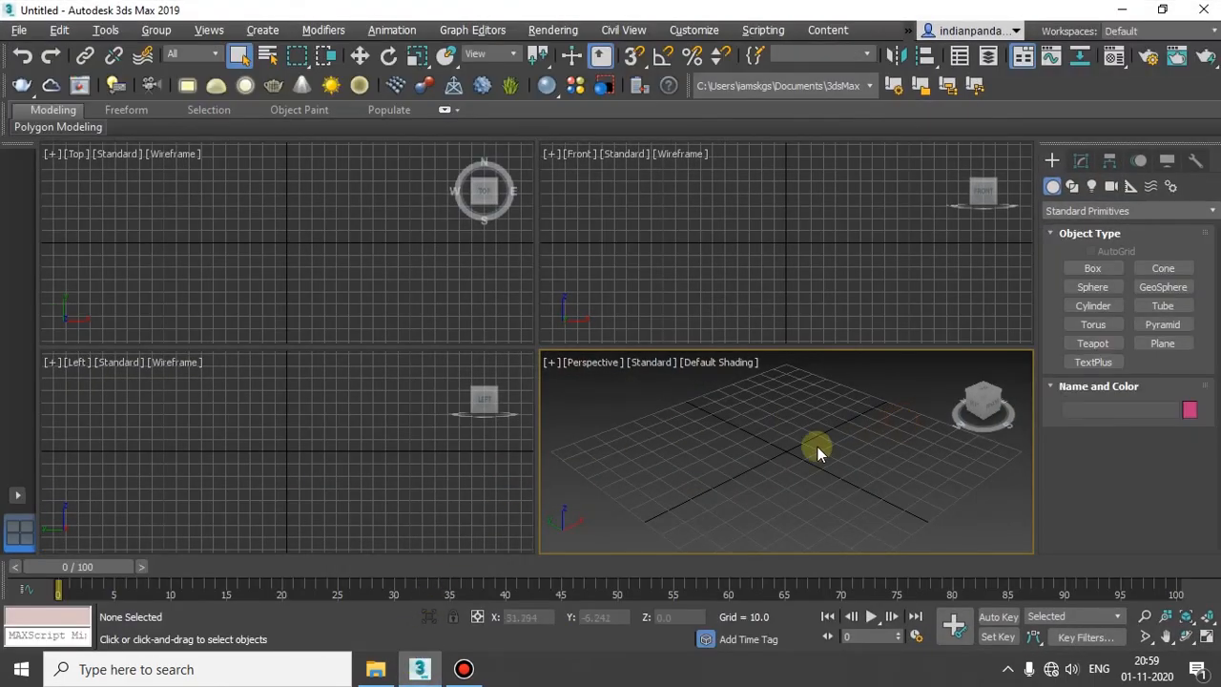
{"action": "key", "text": "alt+w"}
{"action": "middle_click_drag", "start_coordinate": [576, 414], "coordinate": [725, 401]}
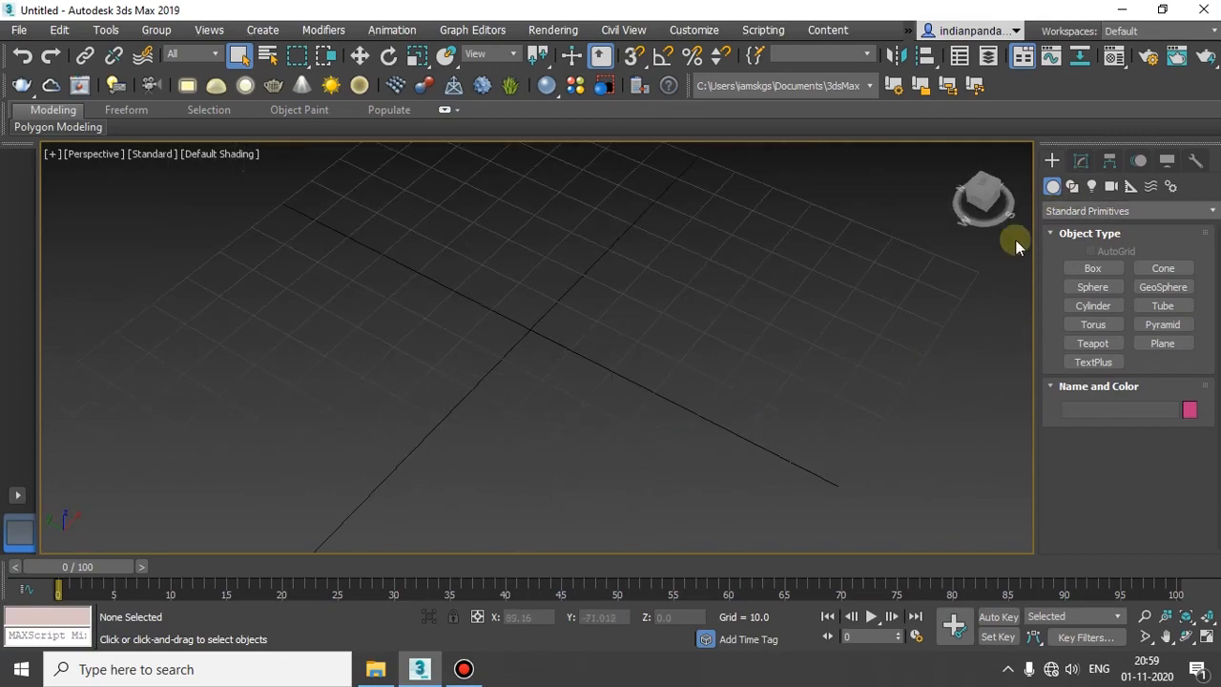
Change the geometry creation category from Standard Primitives to Doors.
{"action": "left_click", "coordinate": [1087, 212]}
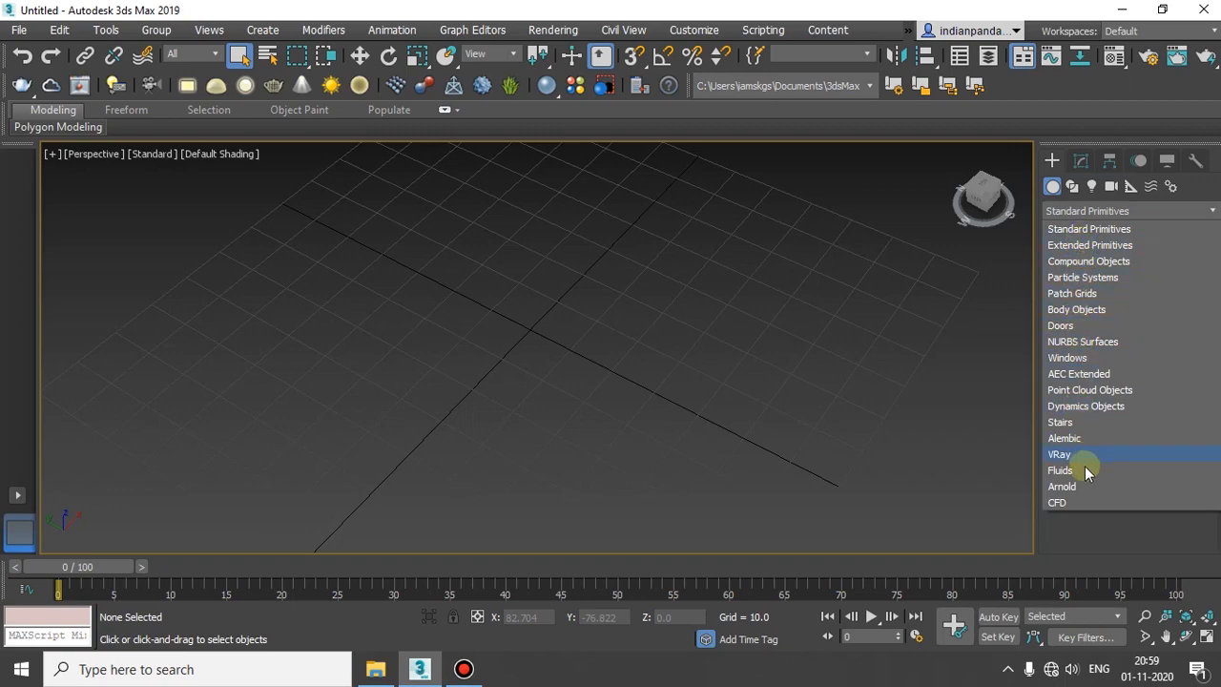
{"action": "left_click", "coordinate": [1063, 325]}
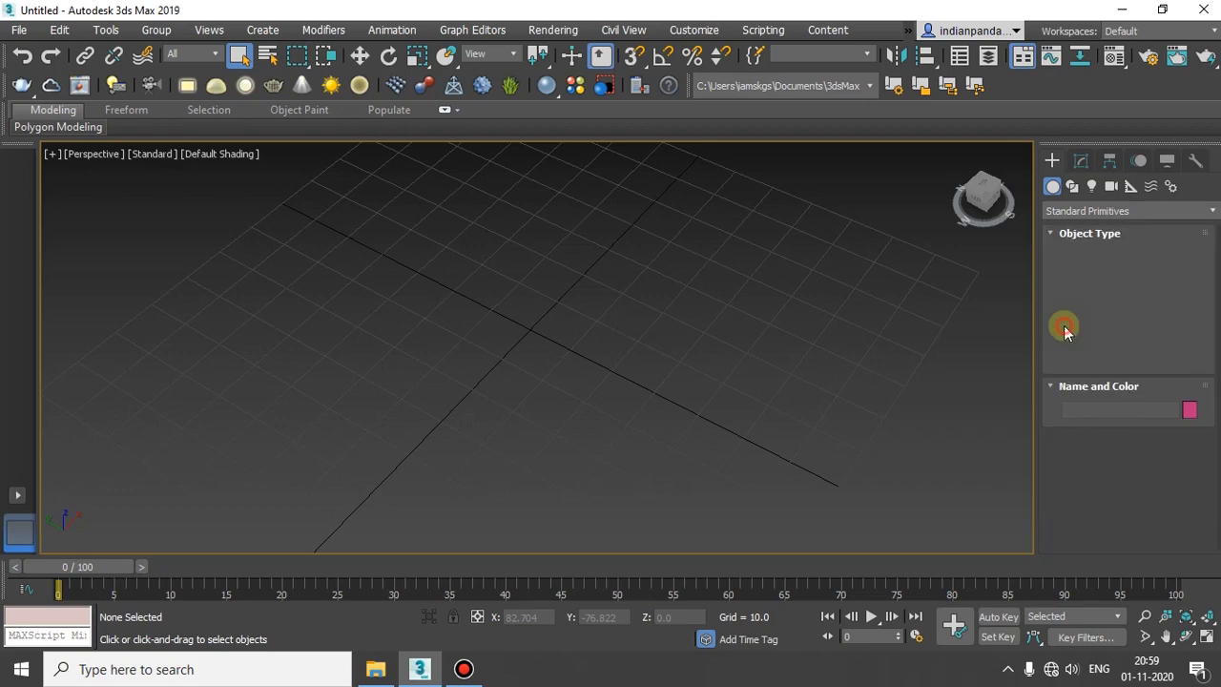
{"action": "left_click", "coordinate": [1079, 271]}
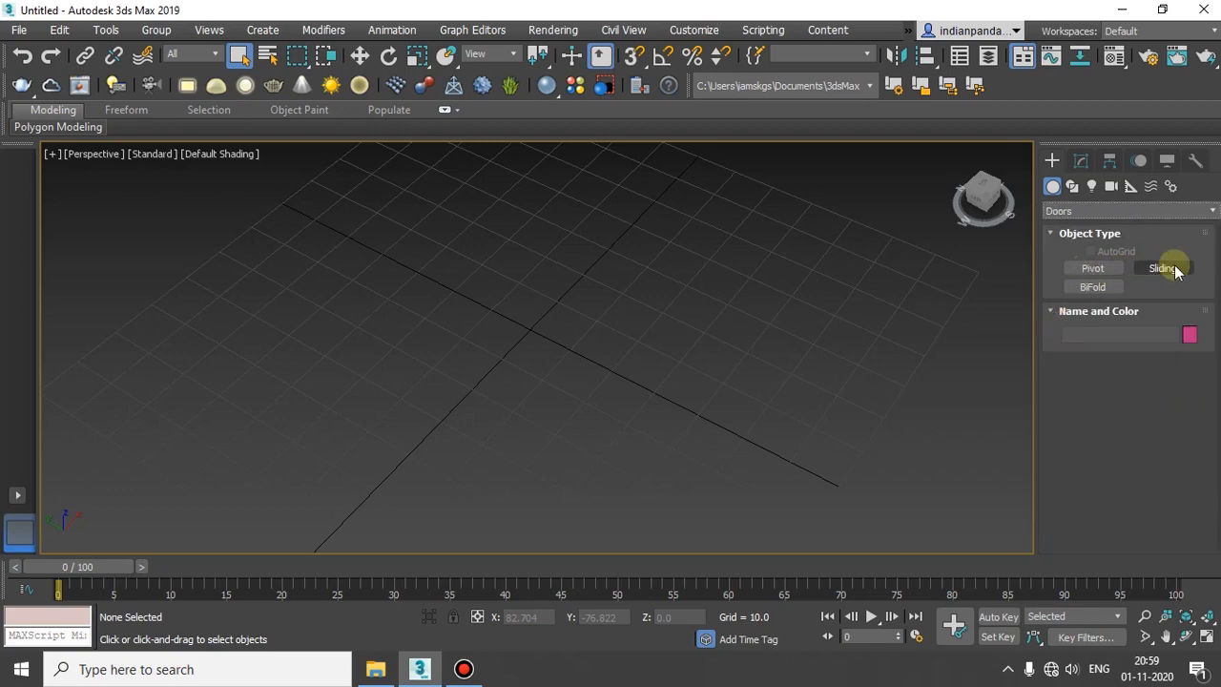
{"action": "left_click", "coordinate": [1082, 290]}
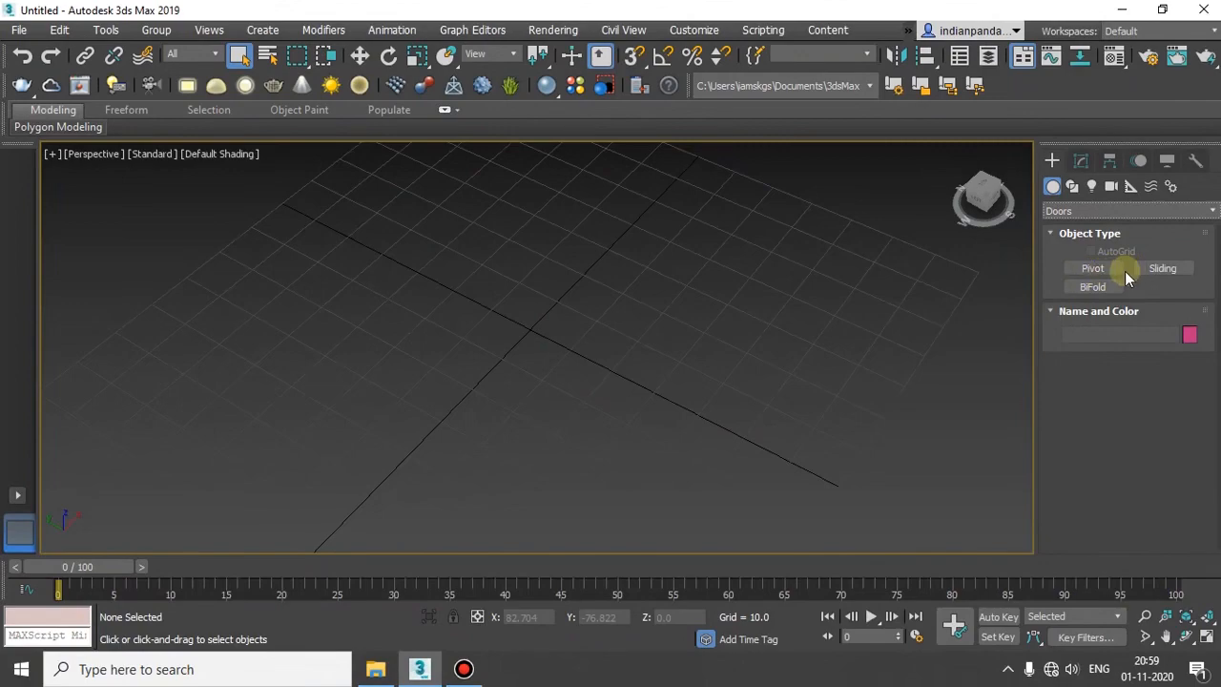
Examine the creation method options and parameters offered for a Pivot door.
{"action": "left_click", "coordinate": [1097, 271]}
{"action": "left_click", "coordinate": [1092, 268]}
{"action": "middle_click_drag", "start_coordinate": [858, 442], "coordinate": [826, 382]}
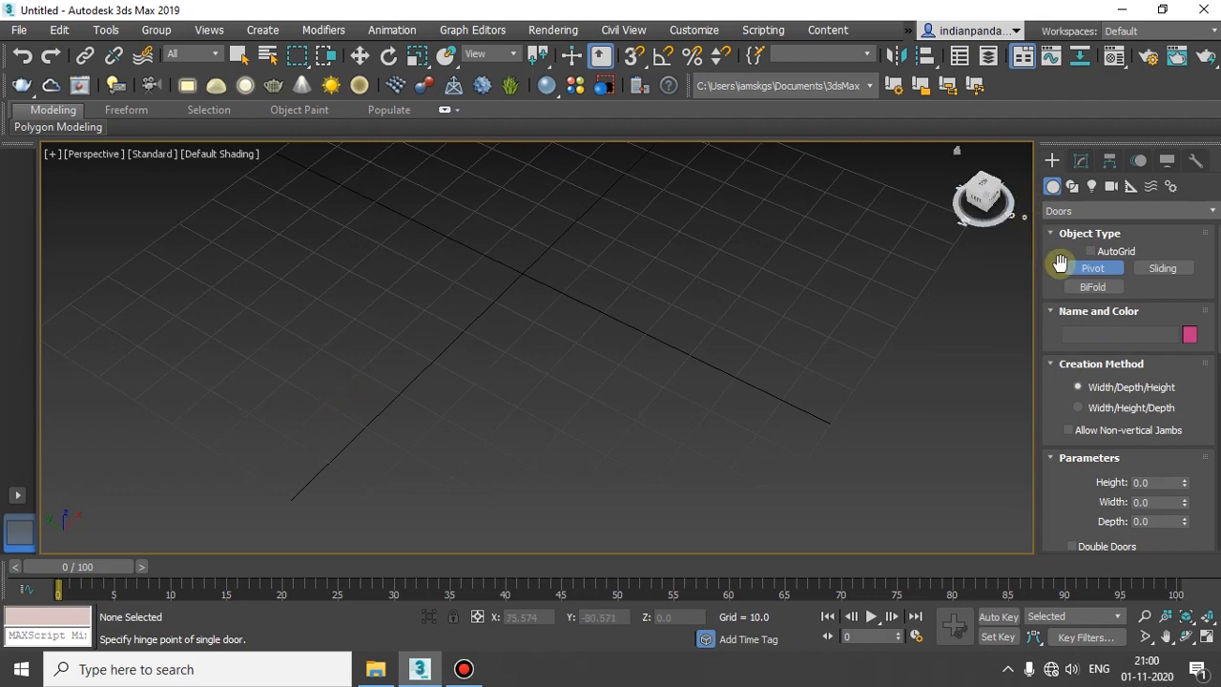
{"action": "middle_click_drag", "start_coordinate": [523, 333], "coordinate": [524, 355]}
{"action": "scroll", "coordinate": [524, 355], "scroll_direction": "down", "scroll_amount": 3}
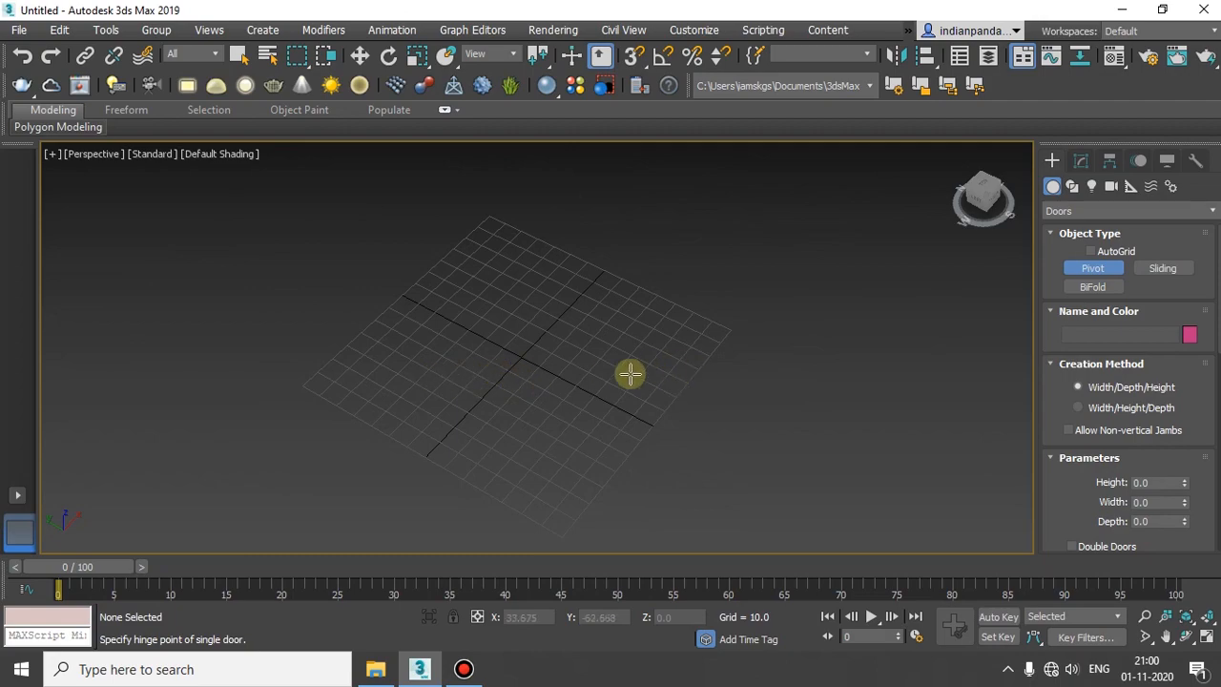
{"action": "middle_click_drag", "start_coordinate": [648, 355], "coordinate": [662, 334]}
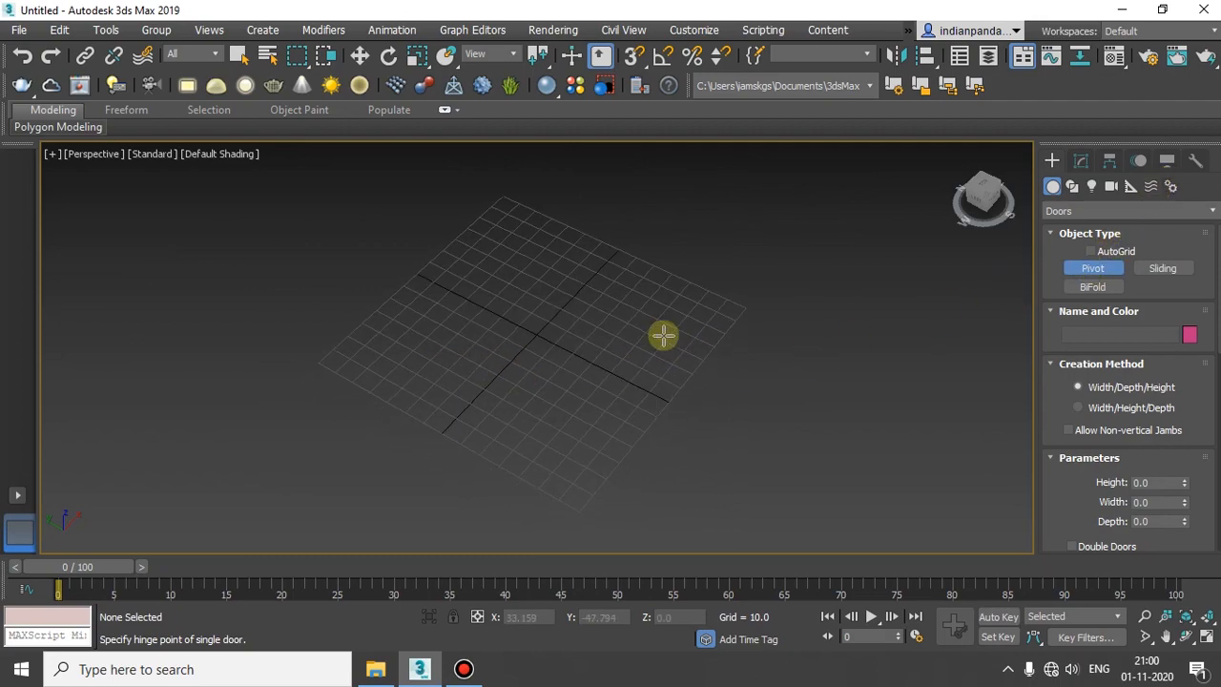
{"action": "left_click", "coordinate": [1092, 250]}
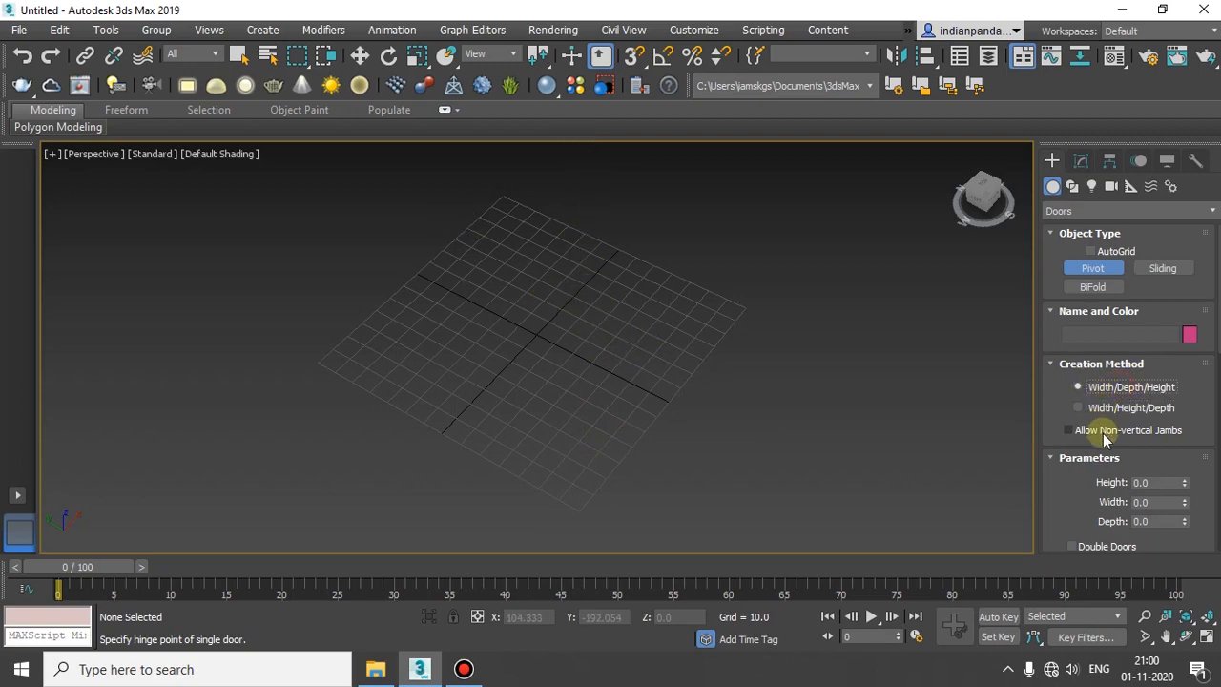
{"action": "left_click_drag", "start_coordinate": [1142, 444], "coordinate": [1119, 250]}
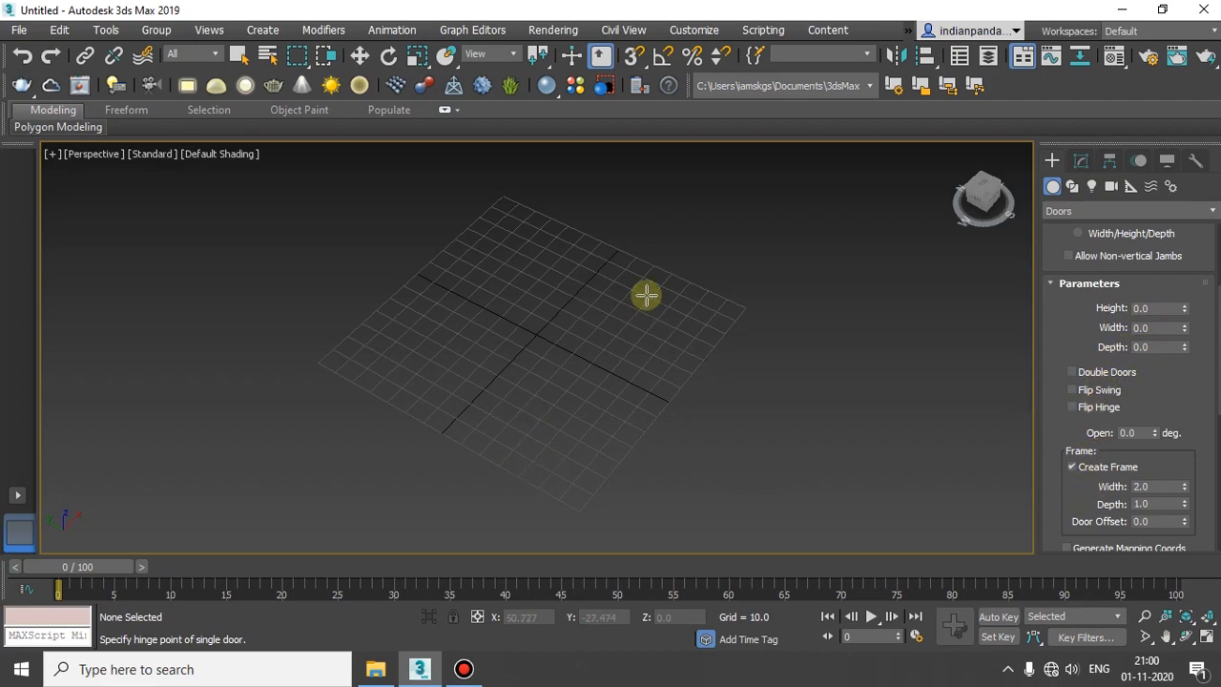
{"action": "left_click", "coordinate": [1081, 160]}
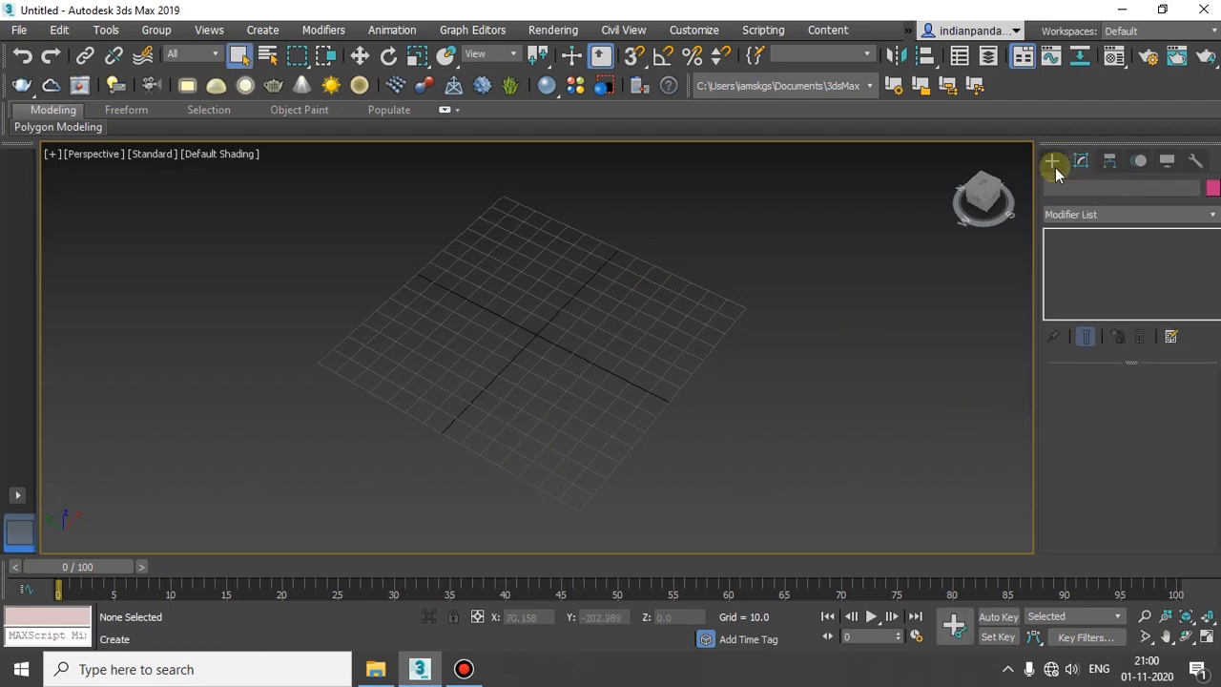
{"action": "left_click", "coordinate": [1052, 161]}
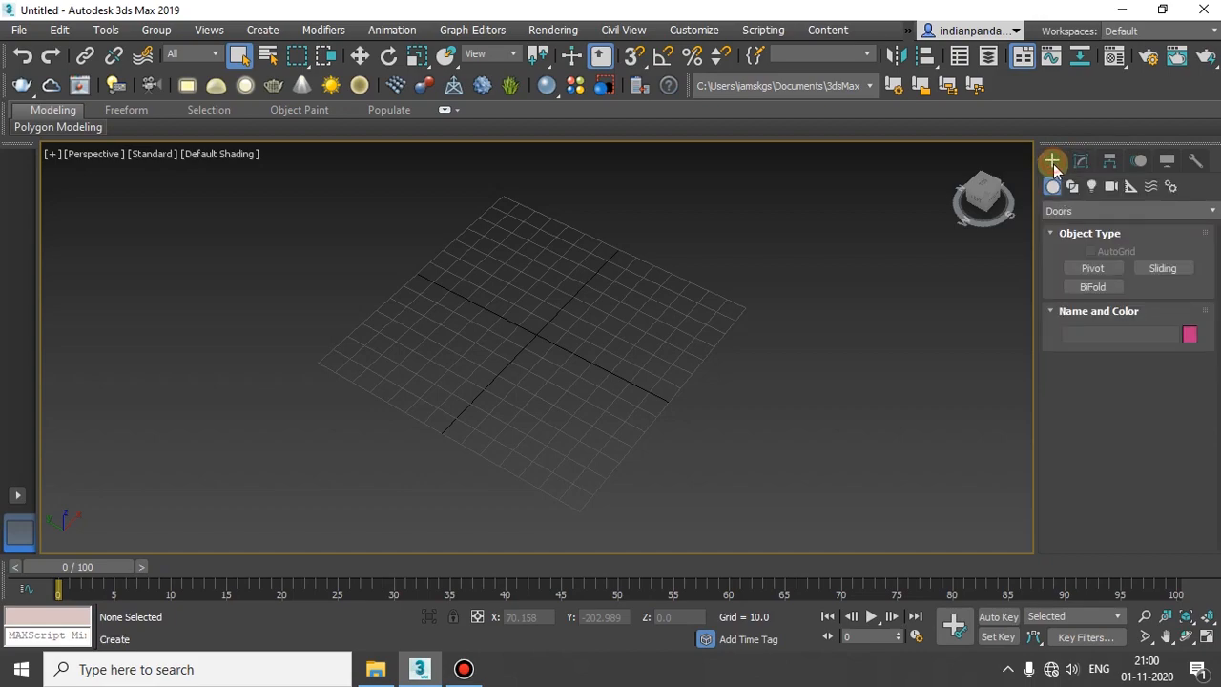
Create a Pivot door near the grid's centre, about 33.8 wide, 2.4 deep and 71.6 high, using the Width/Depth/Height method.
{"action": "left_click", "coordinate": [1092, 268]}
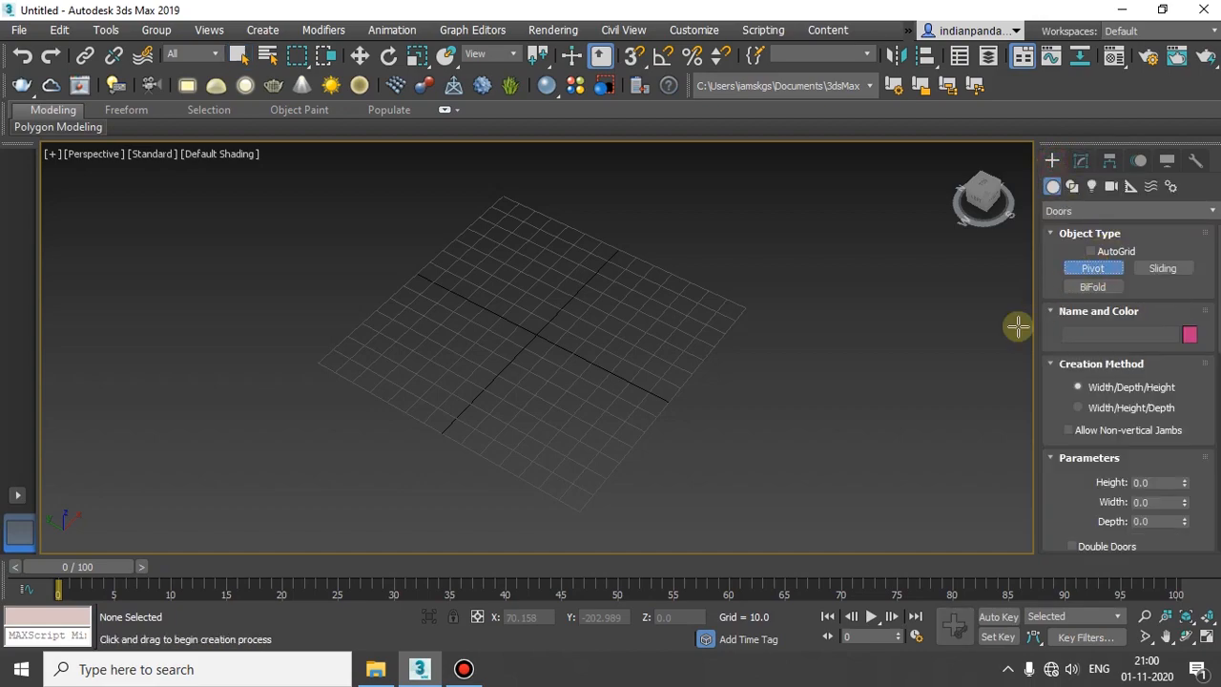
{"action": "left_click_drag", "start_coordinate": [526, 364], "coordinate": [552, 311]}
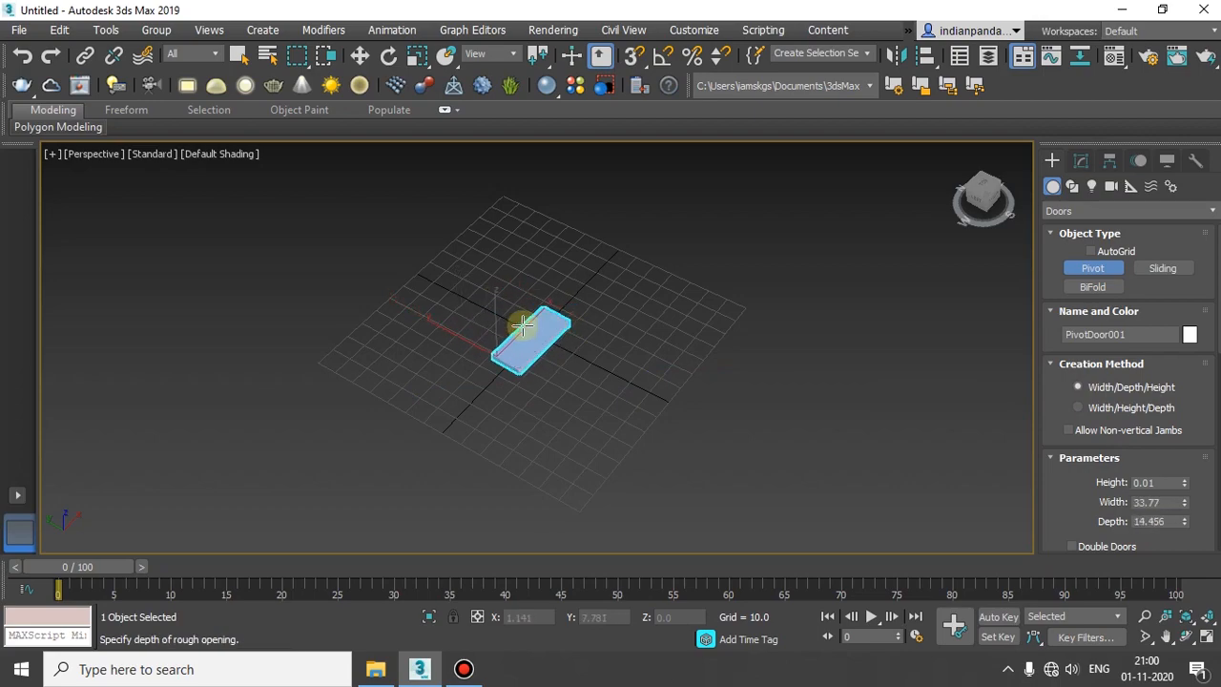
{"action": "scroll", "coordinate": [547, 343], "scroll_direction": "up", "scroll_amount": 4}
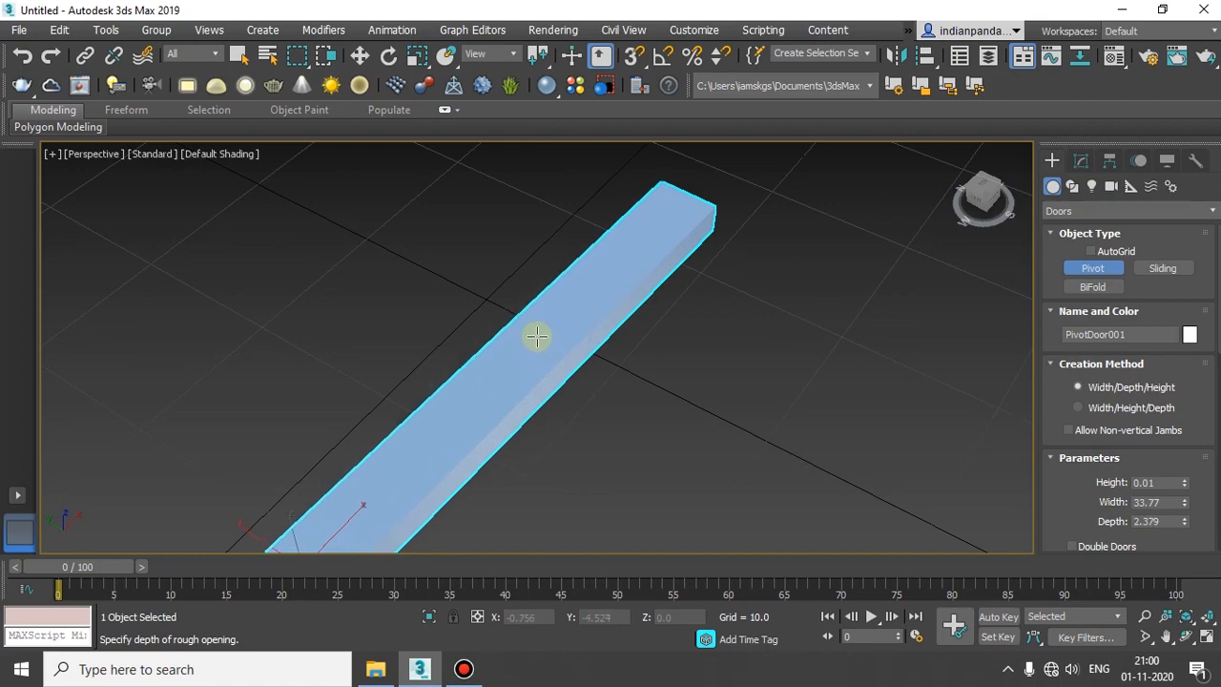
{"action": "left_click", "coordinate": [537, 335]}
{"action": "scroll", "coordinate": [529, 314], "scroll_direction": "down", "scroll_amount": 5}
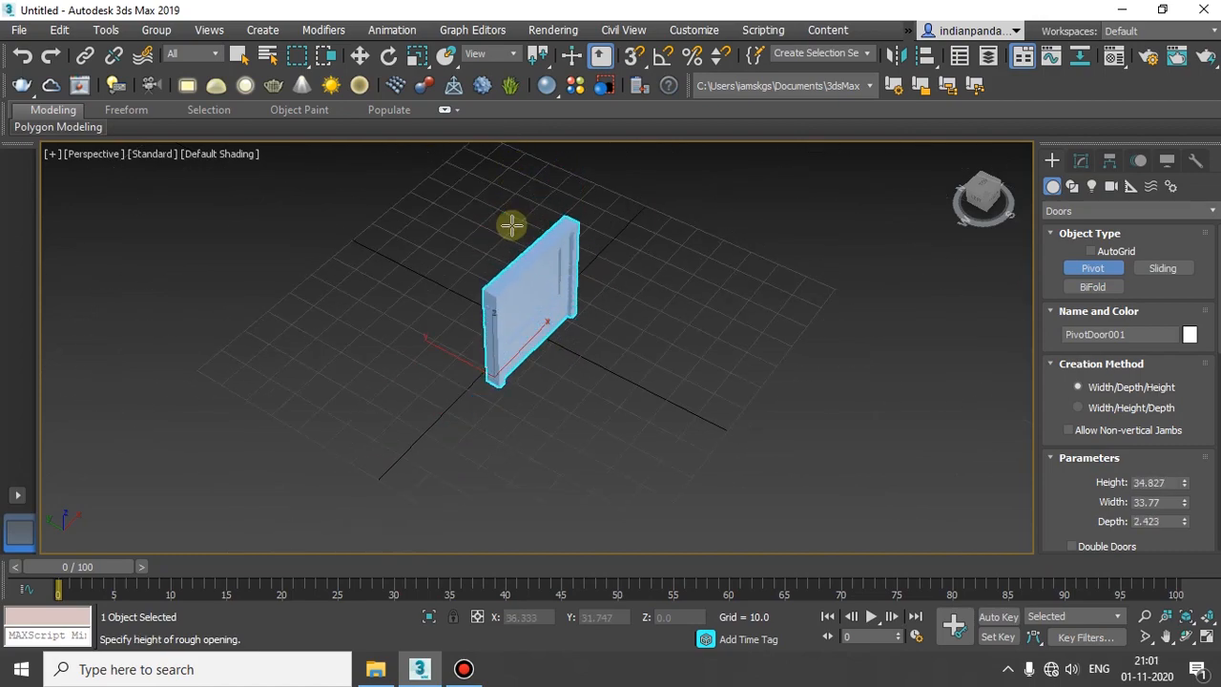
{"action": "middle_click_drag", "start_coordinate": [509, 223], "coordinate": [524, 264]}
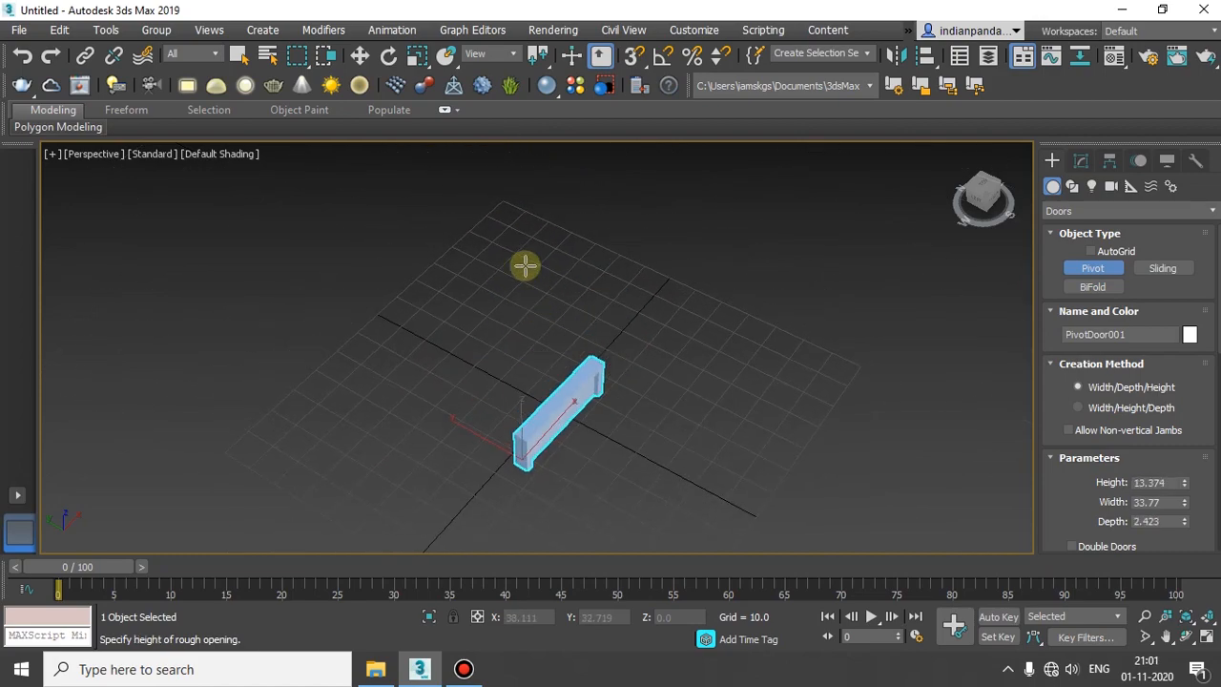
{"action": "left_click", "coordinate": [518, 98]}
Inspect the new pivot door's frame and panel from all sides and end door creation.
{"action": "middle_click_drag", "start_coordinate": [625, 414], "coordinate": [824, 445], "text": "alt"}
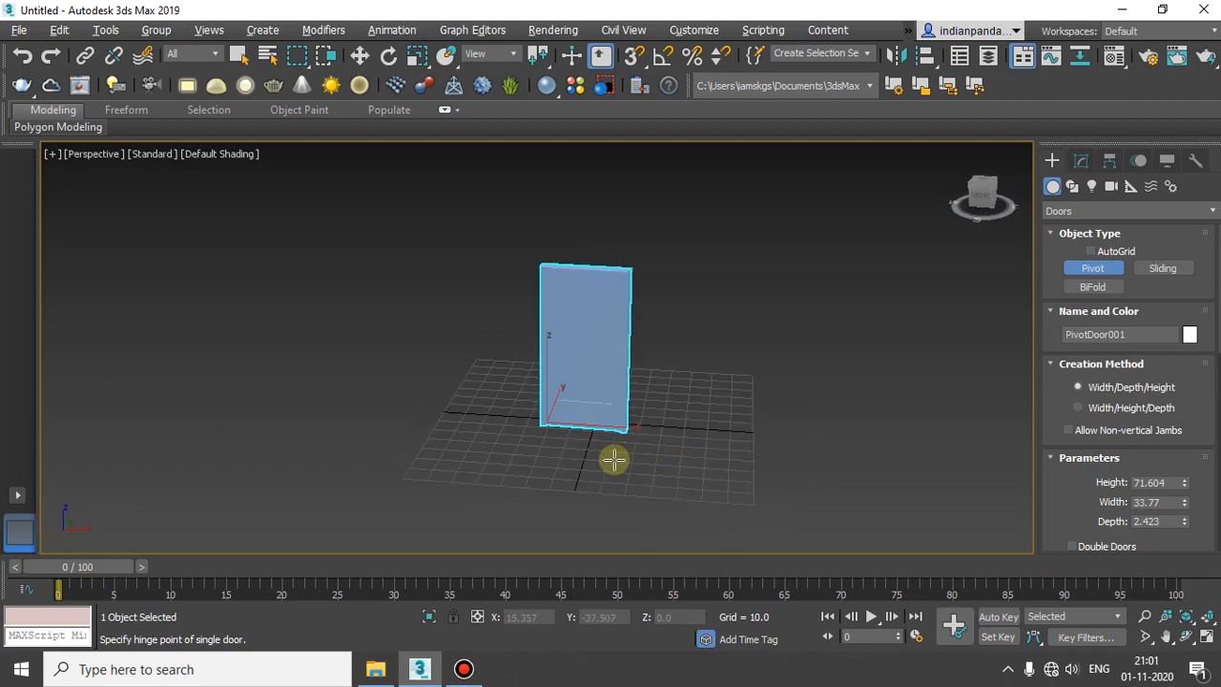
{"action": "middle_click_drag", "start_coordinate": [613, 459], "coordinate": [639, 473], "text": "alt"}
{"action": "scroll", "coordinate": [632, 417], "scroll_direction": "up", "scroll_amount": 3}
{"action": "scroll", "coordinate": [559, 457], "scroll_direction": "down", "scroll_amount": 2}
{"action": "middle_click_drag", "start_coordinate": [514, 476], "coordinate": [740, 454], "text": "alt"}
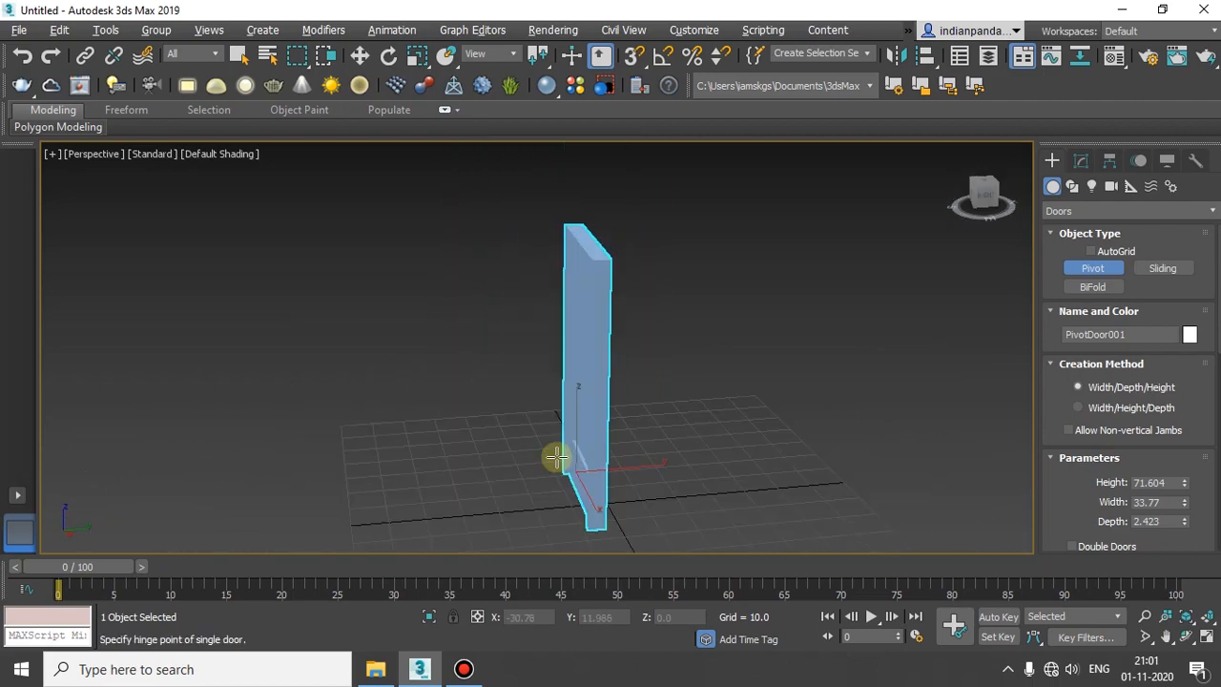
{"action": "middle_click_drag", "start_coordinate": [556, 457], "coordinate": [595, 468], "text": "alt"}
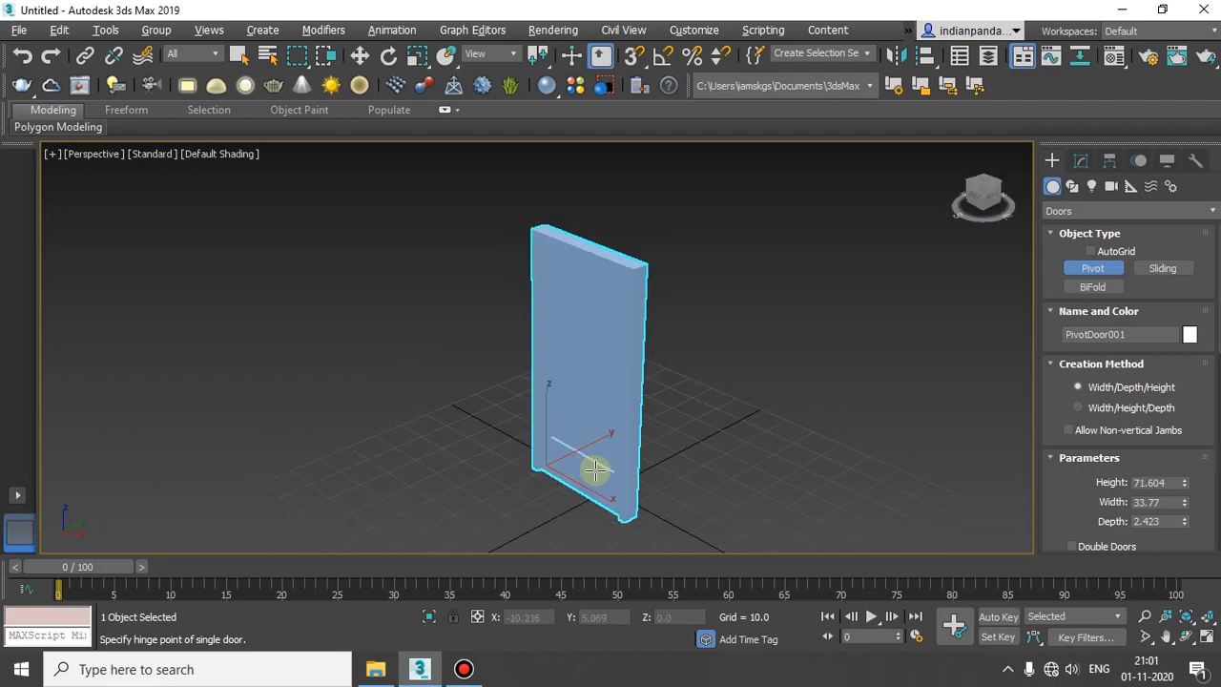
{"action": "middle_click_drag", "start_coordinate": [697, 471], "coordinate": [468, 487], "text": "alt"}
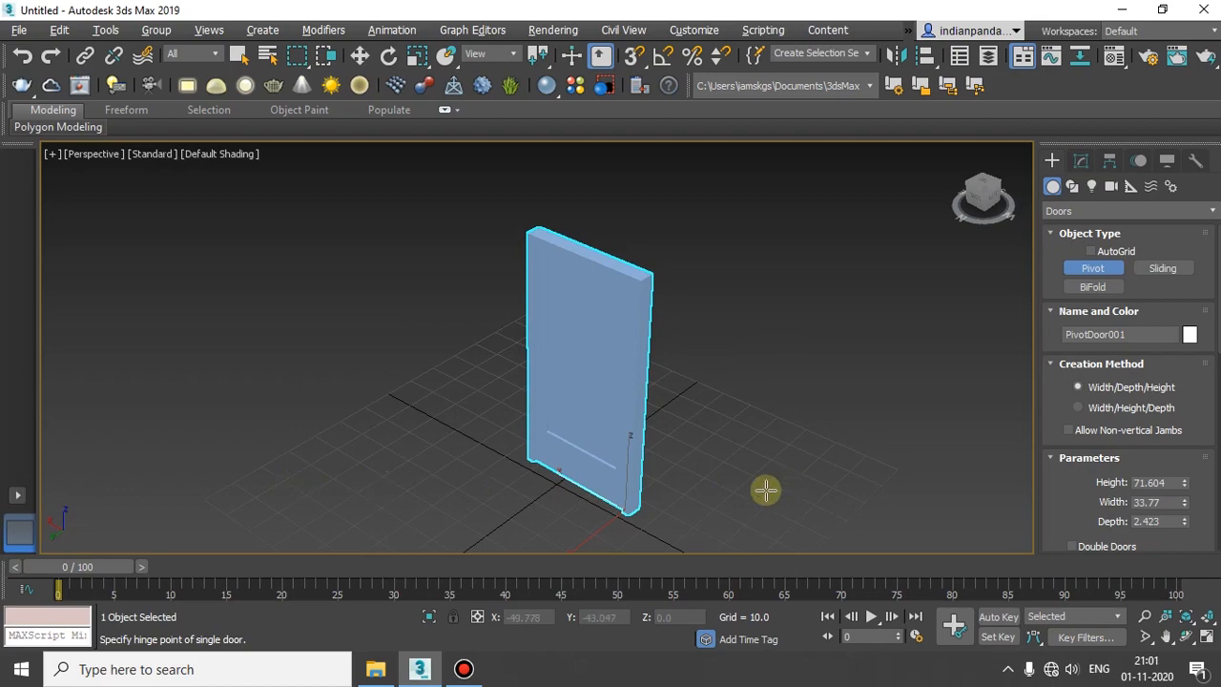
{"action": "middle_click_drag", "start_coordinate": [766, 490], "coordinate": [449, 491], "text": "alt"}
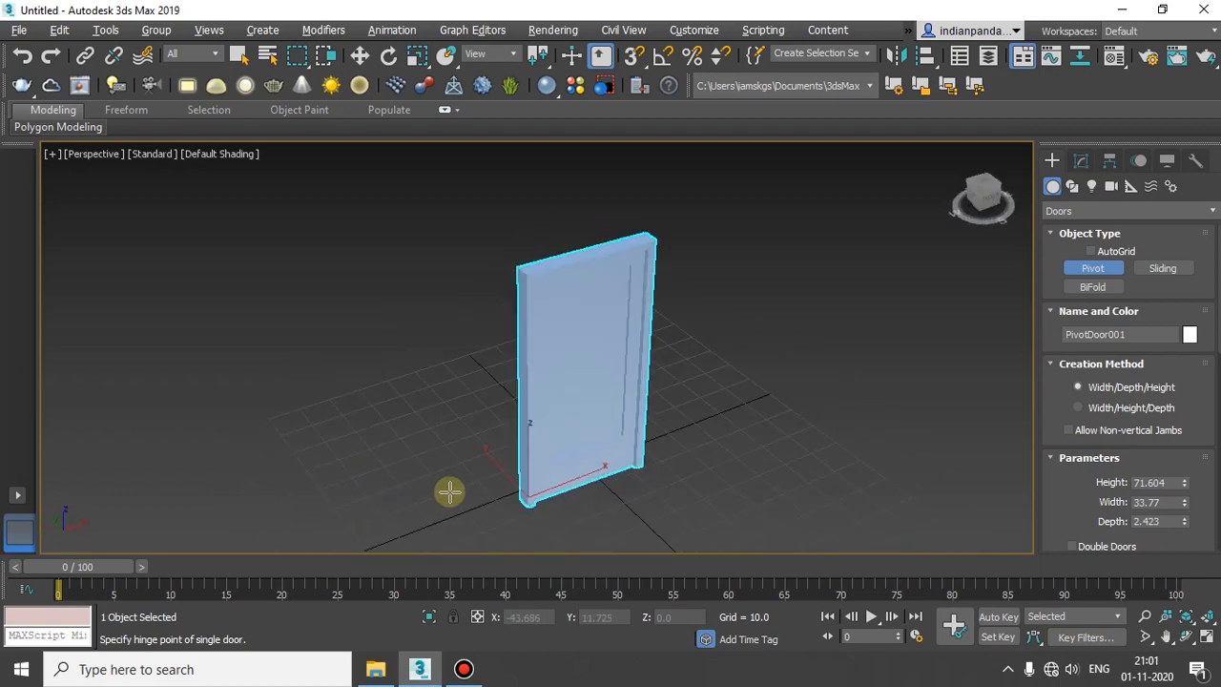
{"action": "middle_click_drag", "start_coordinate": [713, 479], "coordinate": [459, 487], "text": "alt"}
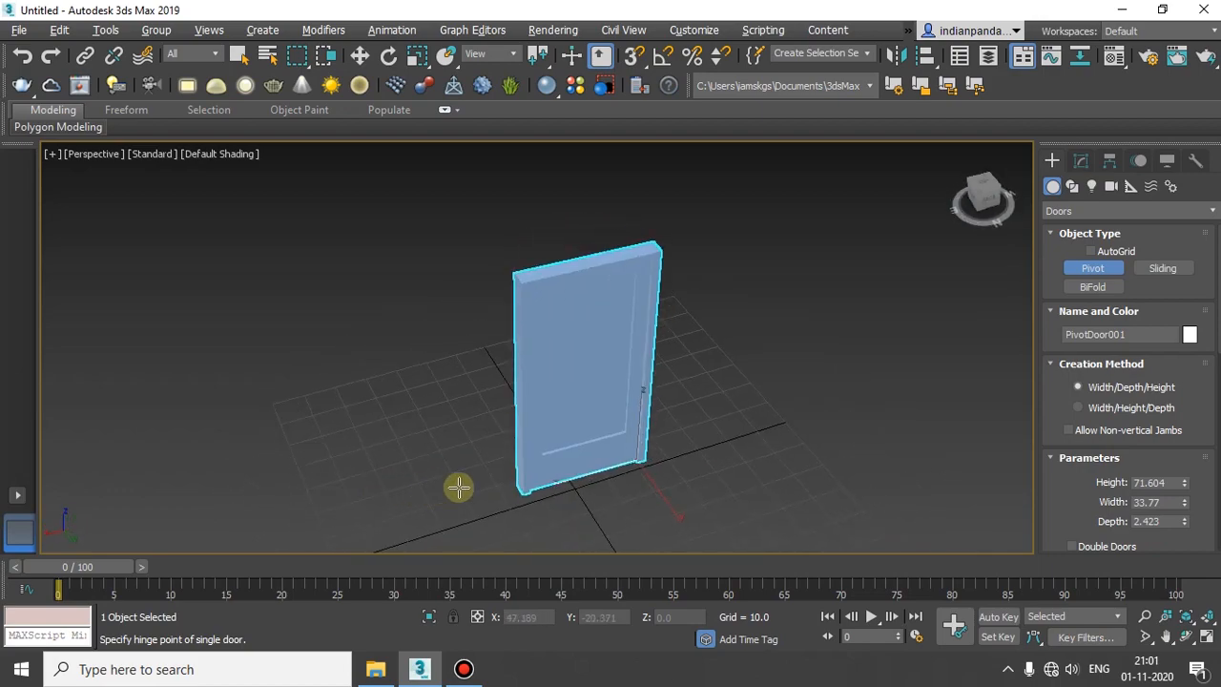
{"action": "middle_click_drag", "start_coordinate": [678, 463], "coordinate": [492, 426], "text": "alt"}
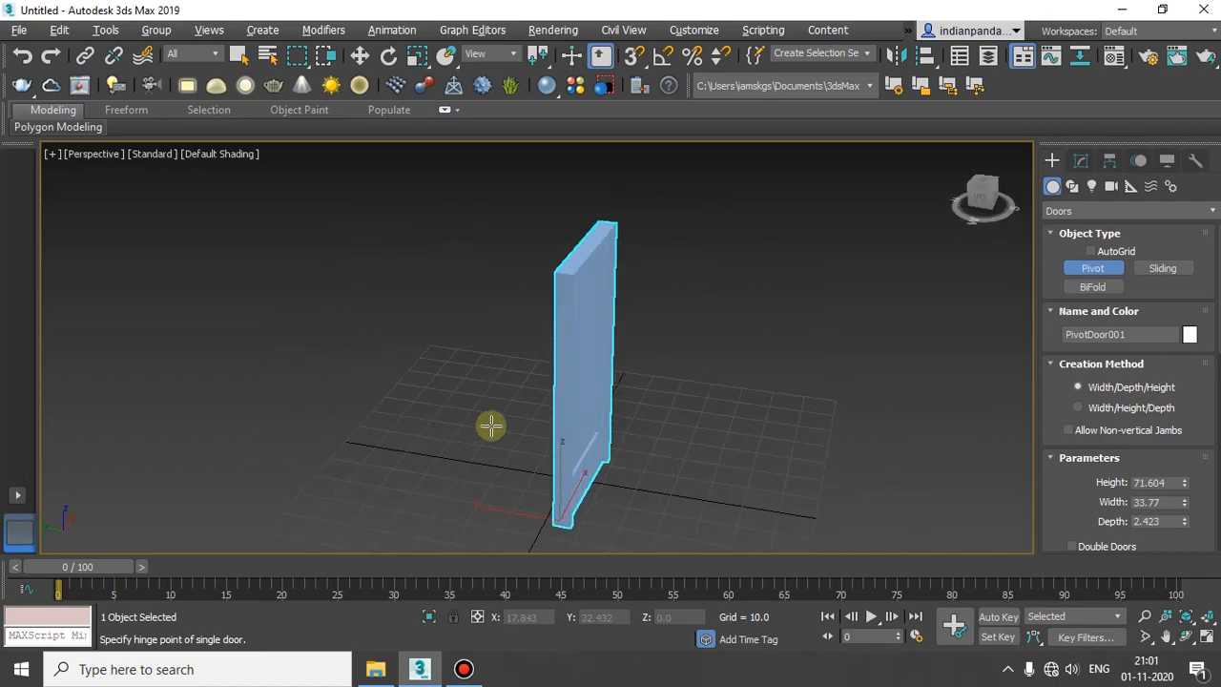
{"action": "middle_click_drag", "start_coordinate": [728, 493], "coordinate": [493, 459], "text": "alt"}
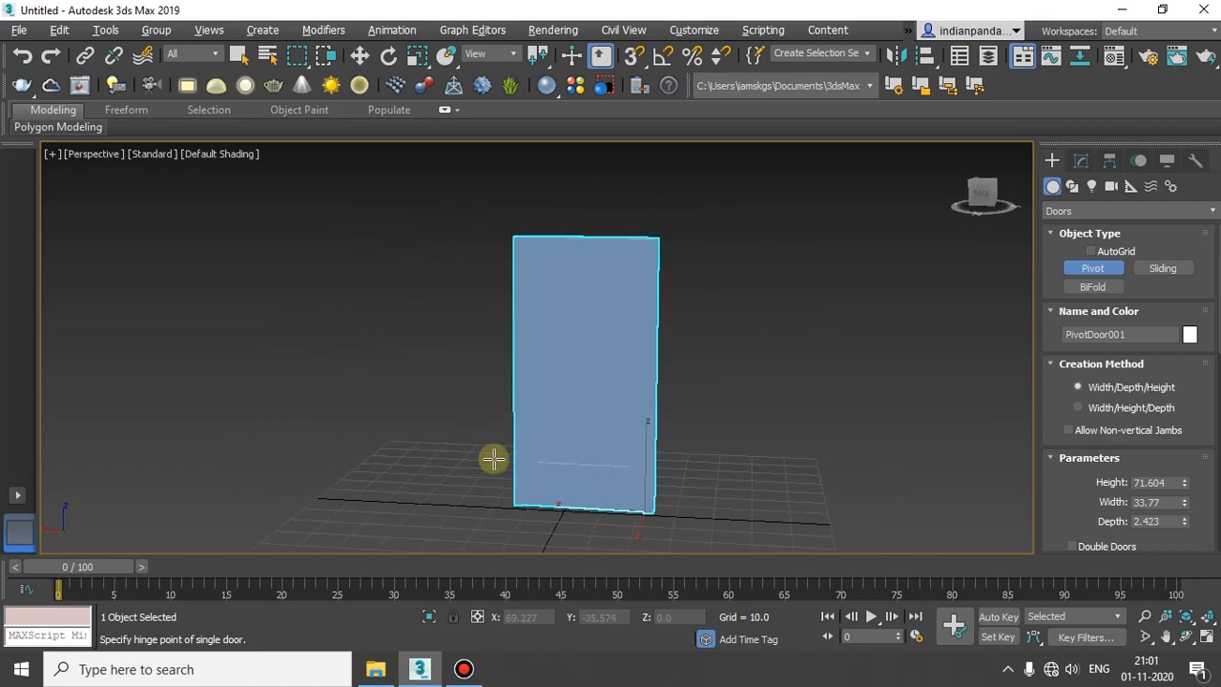
{"action": "right_click", "coordinate": [851, 390]}
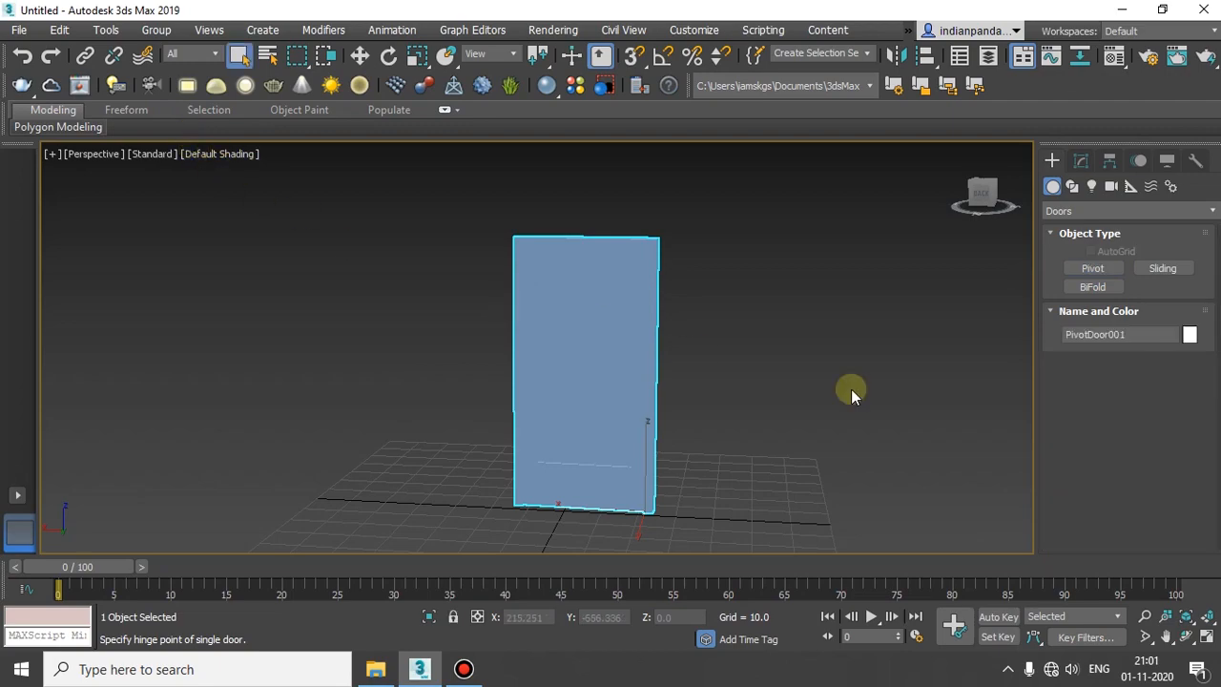
{"action": "middle_click_drag", "start_coordinate": [707, 447], "coordinate": [786, 487], "text": "alt"}
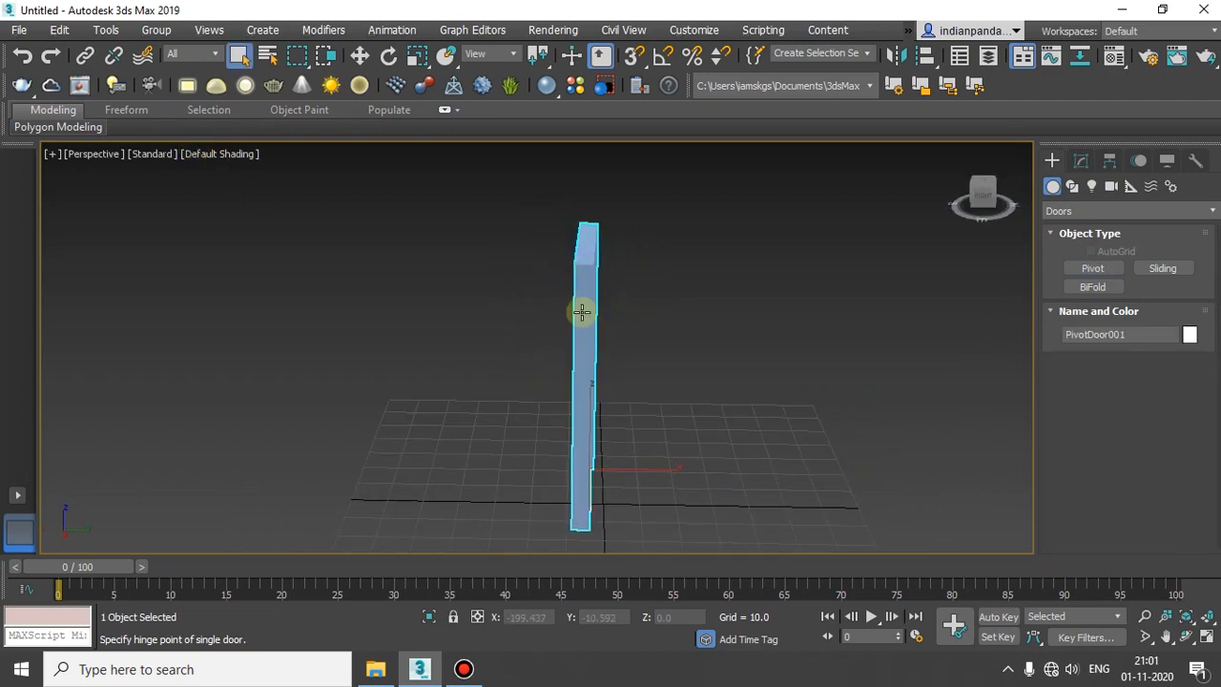
Move the pivot door across the ground plane to about X -22.97, Y 3.68.
{"action": "left_click", "coordinate": [361, 57]}
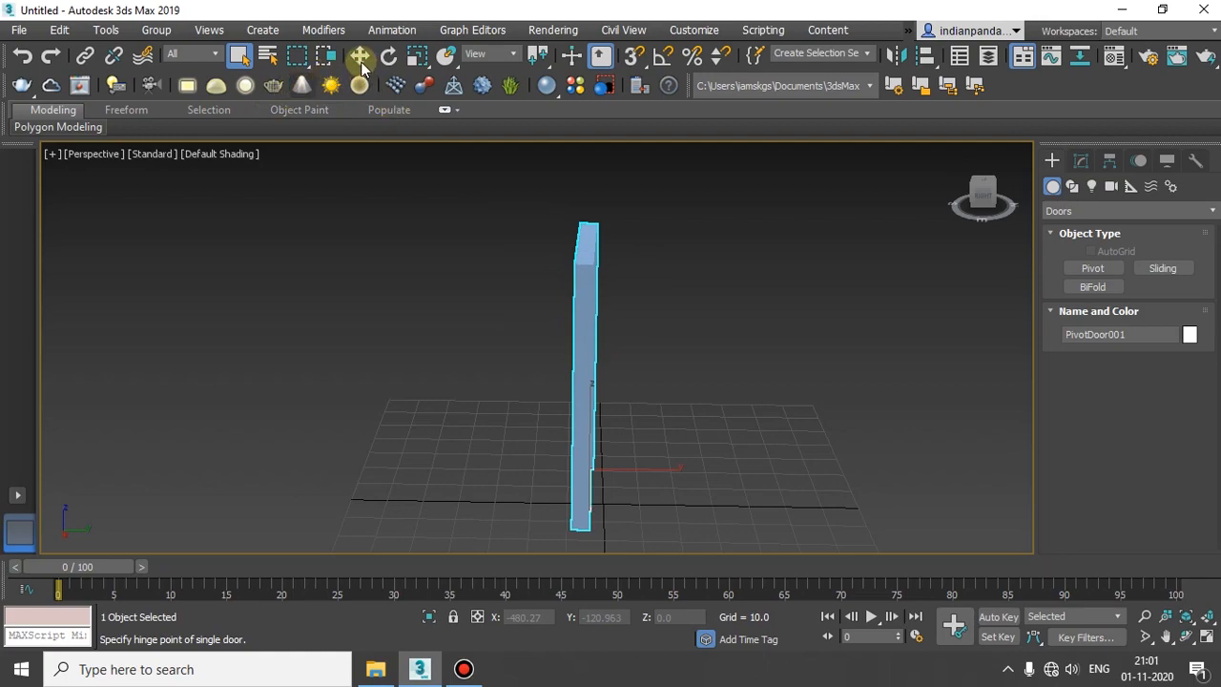
{"action": "left_click", "coordinate": [600, 273]}
{"action": "left_click", "coordinate": [599, 273]}
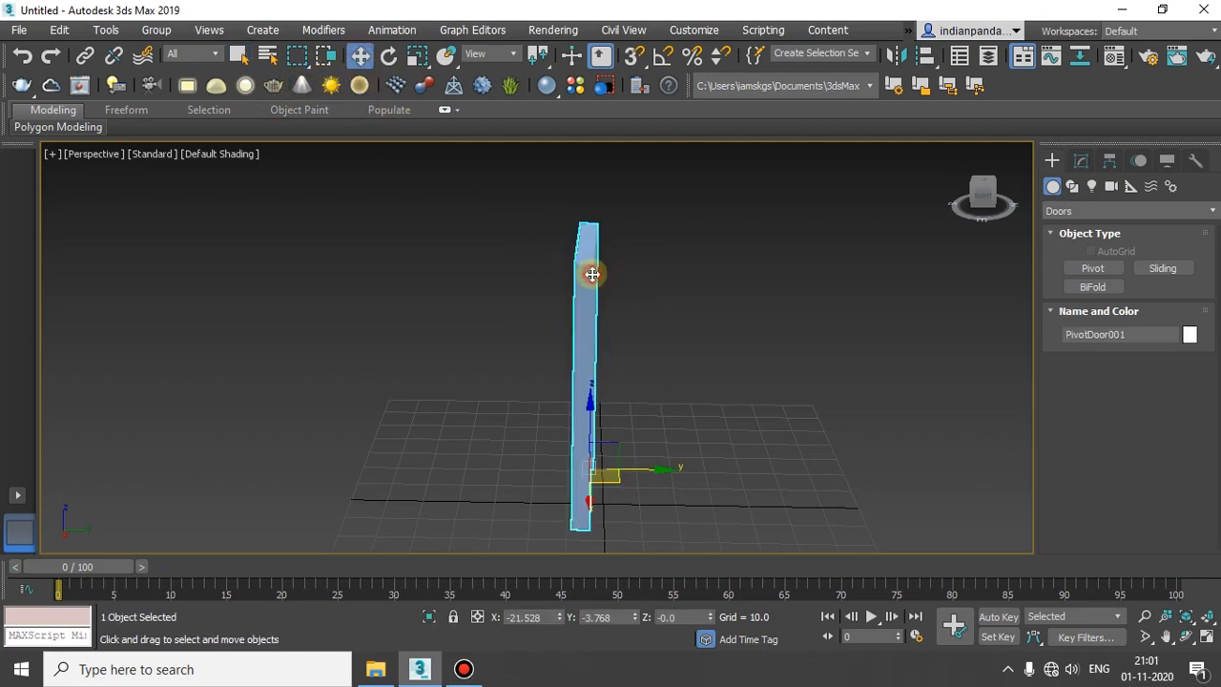
{"action": "middle_click_drag", "start_coordinate": [769, 452], "coordinate": [725, 461], "text": "alt"}
{"action": "left_click_drag", "start_coordinate": [673, 500], "coordinate": [630, 487]}
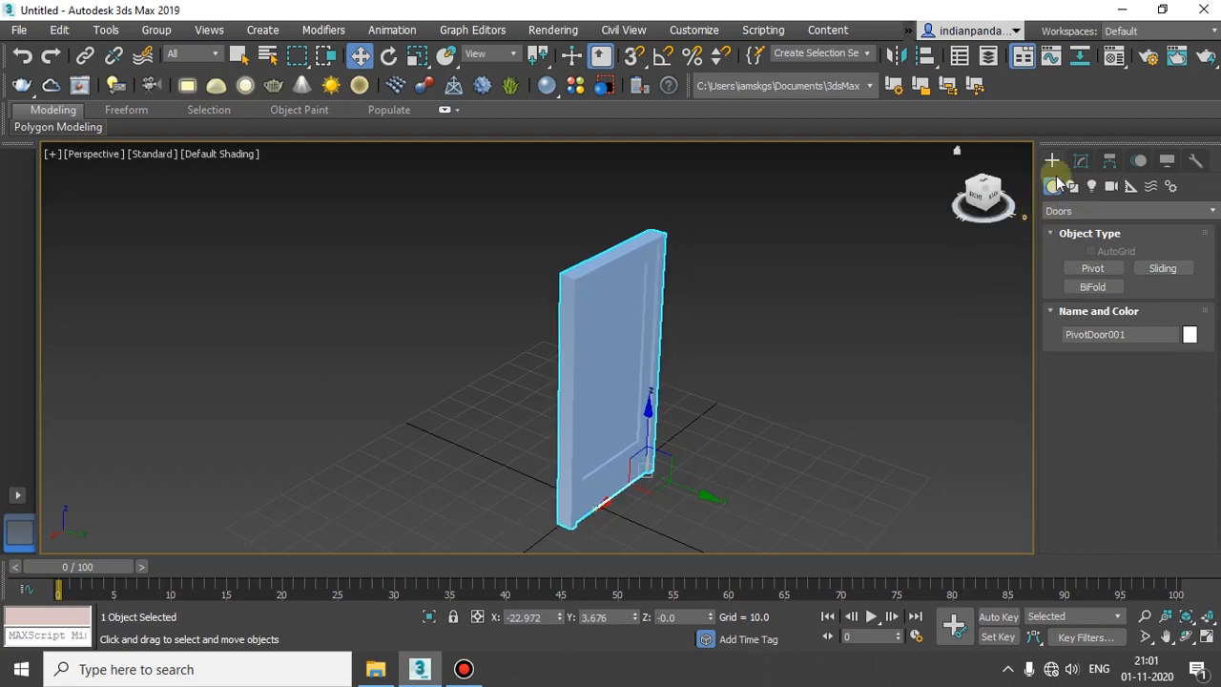
Examine the pivot door's size, swing, frame and leaf parameters and compare them with the Pivot creation options.
{"action": "left_click", "coordinate": [1079, 161]}
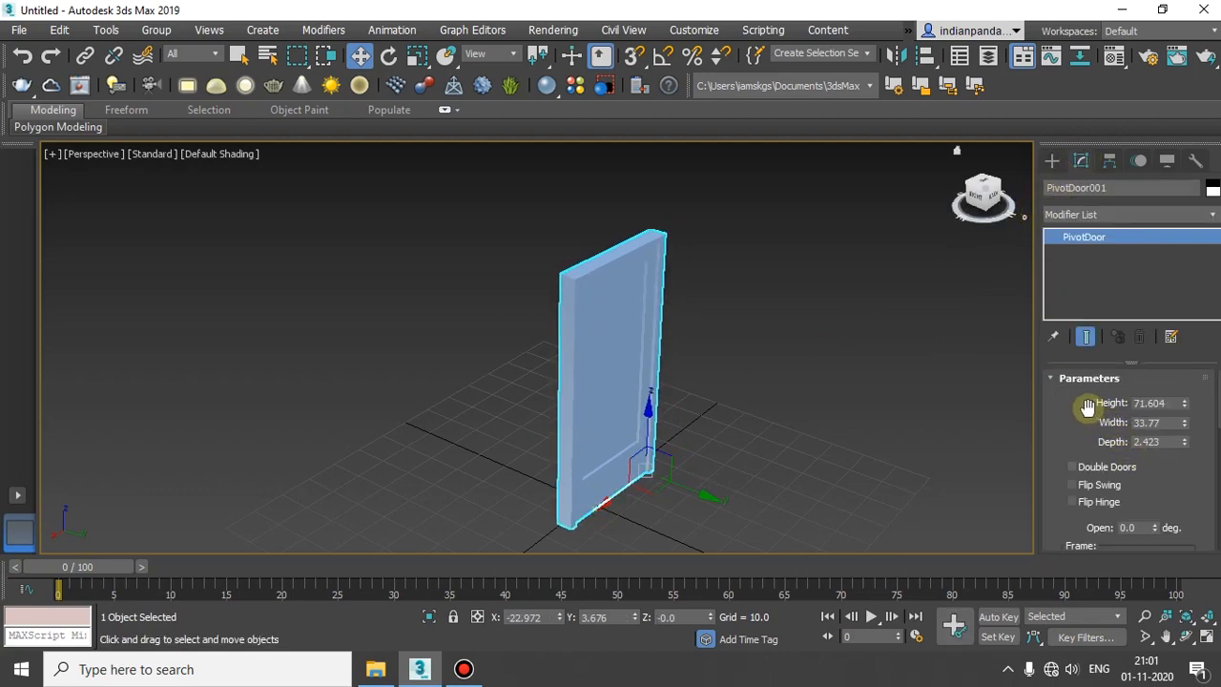
{"action": "scroll", "coordinate": [1084, 412], "scroll_direction": "down", "scroll_amount": 8}
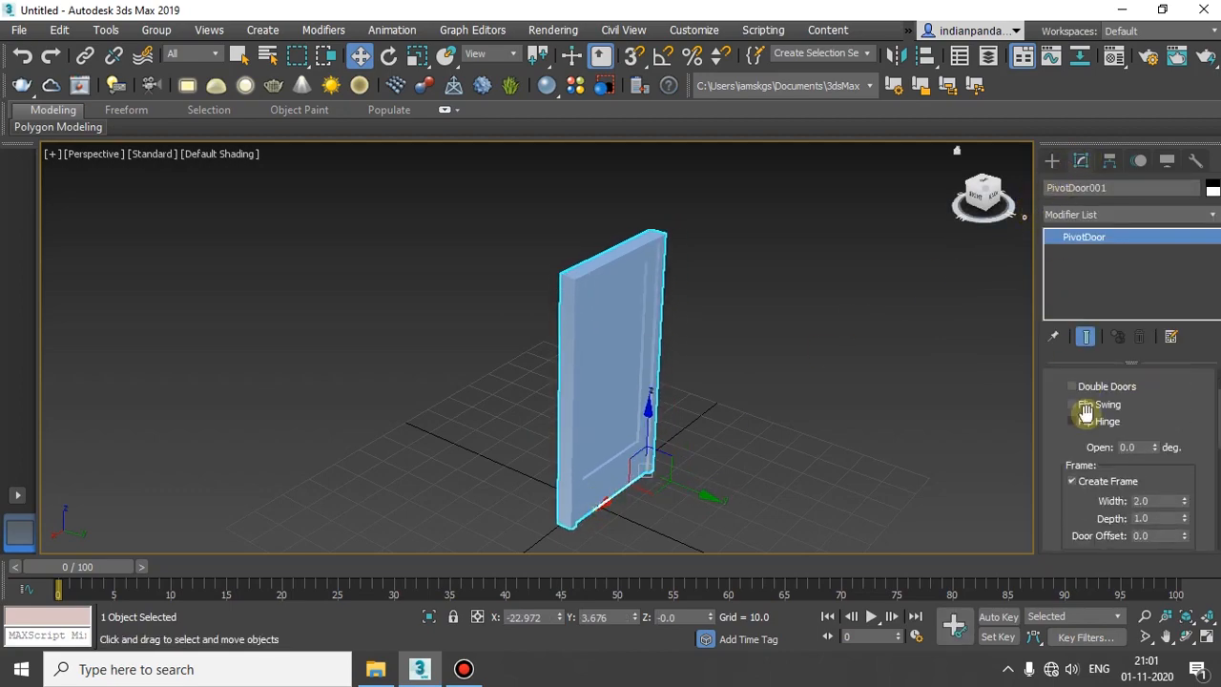
{"action": "scroll", "coordinate": [1084, 401], "scroll_direction": "up", "scroll_amount": 2}
{"action": "left_click", "coordinate": [1052, 161]}
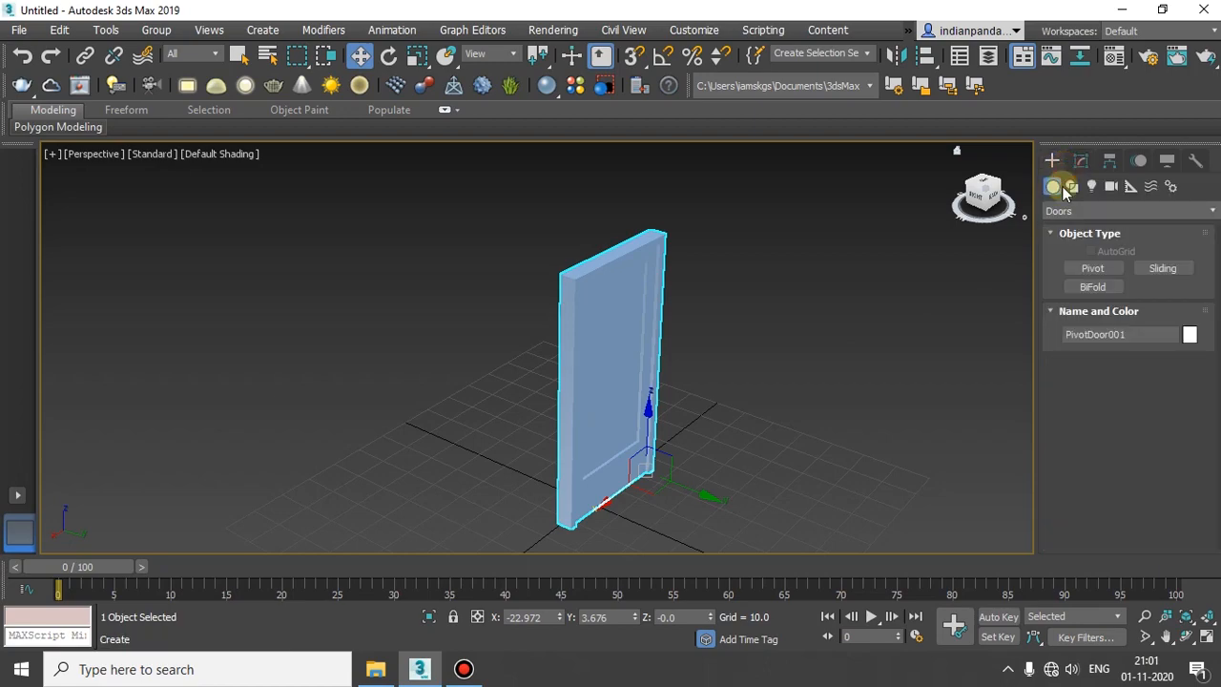
{"action": "left_click", "coordinate": [1089, 265]}
{"action": "scroll", "coordinate": [1116, 444], "scroll_direction": "down", "scroll_amount": 3}
{"action": "scroll", "coordinate": [1116, 444], "scroll_direction": "down", "scroll_amount": 3}
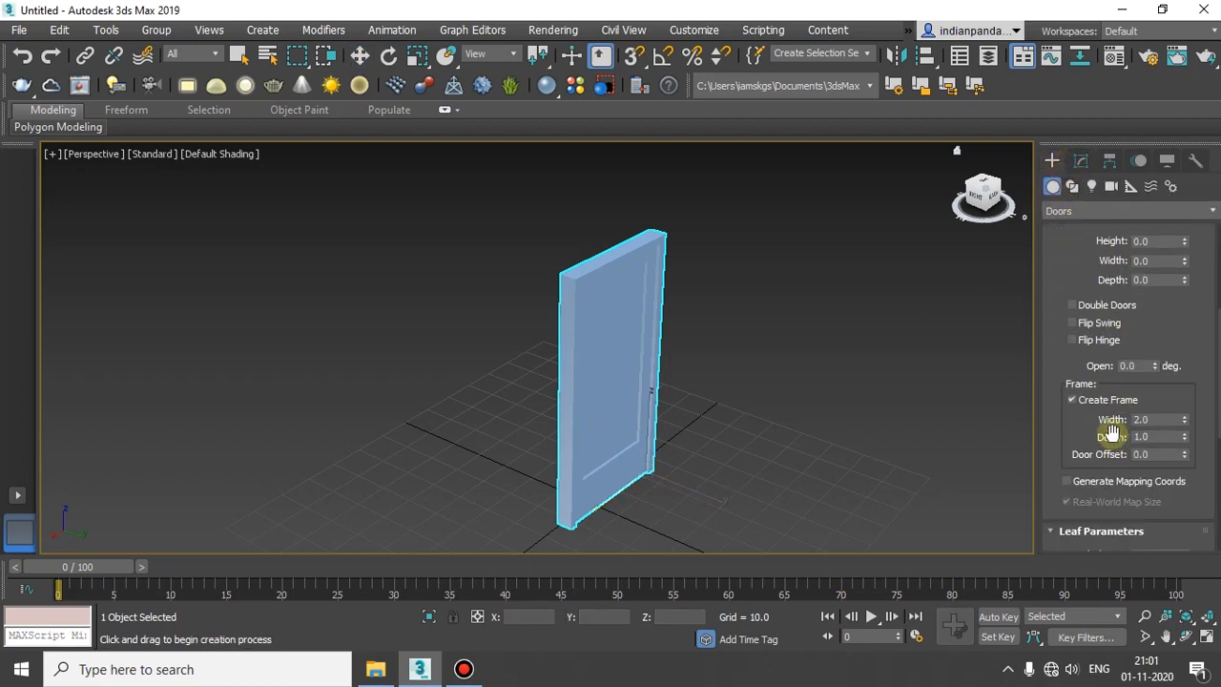
{"action": "left_click", "coordinate": [1082, 162]}
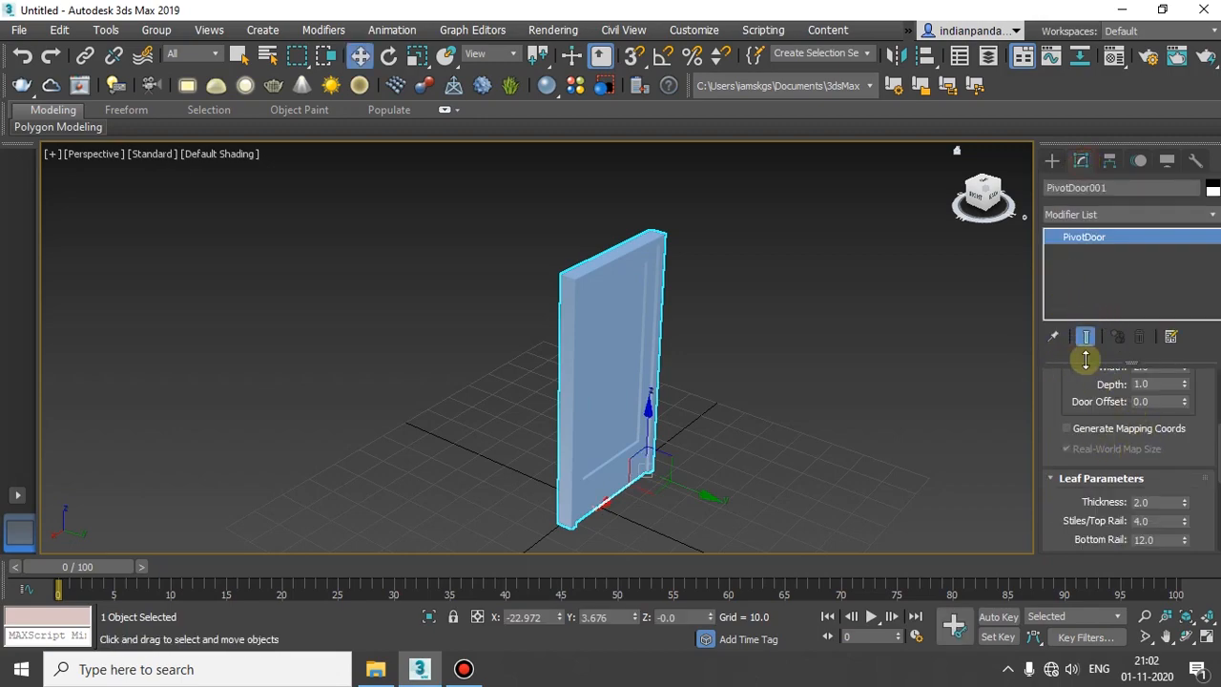
{"action": "scroll", "coordinate": [1080, 432], "scroll_direction": "up", "scroll_amount": 5}
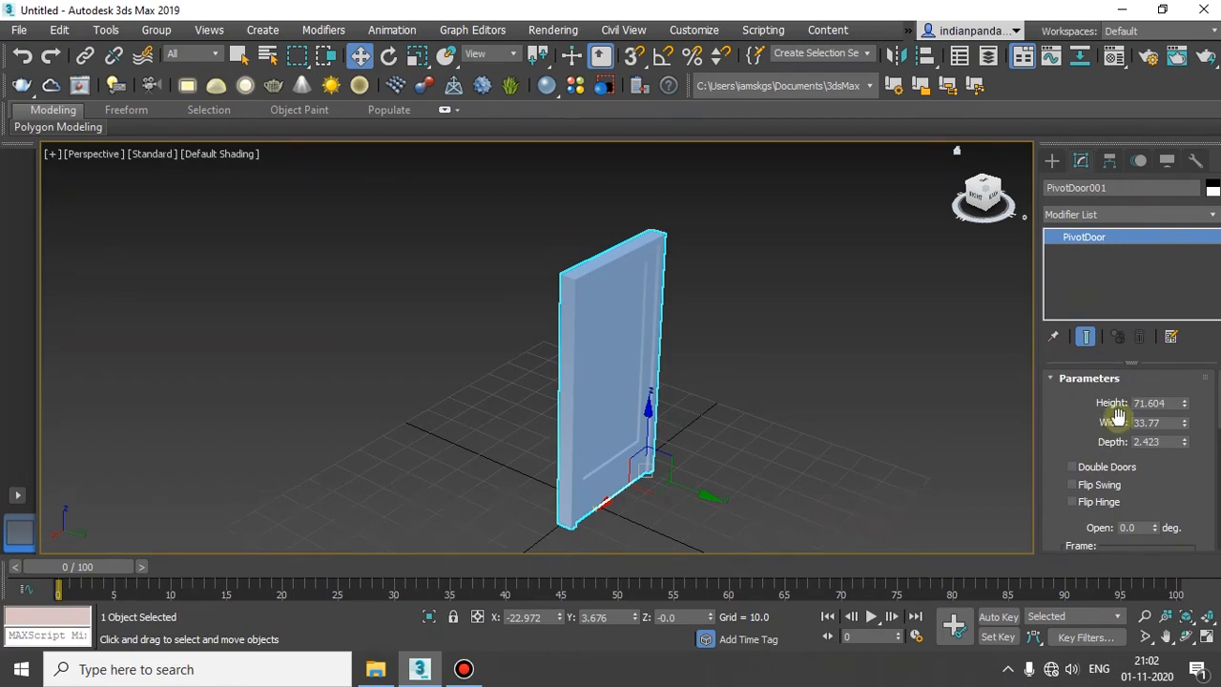
Resize the pivot door to about 73.04 high, 35.12 wide and 2.76 deep, and open its leaf 36 degrees.
{"action": "mouse_move", "coordinate": [1185, 406]}
{"action": "left_mouse_down"}
{"action": "mouse_move", "coordinate": [1180, 398]}
{"action": "mouse_move", "coordinate": [1182, 416]}
{"action": "mouse_move", "coordinate": [1179, 354]}
{"action": "mouse_move", "coordinate": [1193, 559]}
{"action": "mouse_move", "coordinate": [1192, 459]}
{"action": "mouse_move", "coordinate": [1133, 229]}
{"action": "mouse_move", "coordinate": [1193, 490]}
{"action": "mouse_move", "coordinate": [1188, 409]}
{"action": "mouse_move", "coordinate": [1186, 420]}
{"action": "left_mouse_up"}
{"action": "left_click_drag", "start_coordinate": [1166, 477], "coordinate": [1163, 431]}
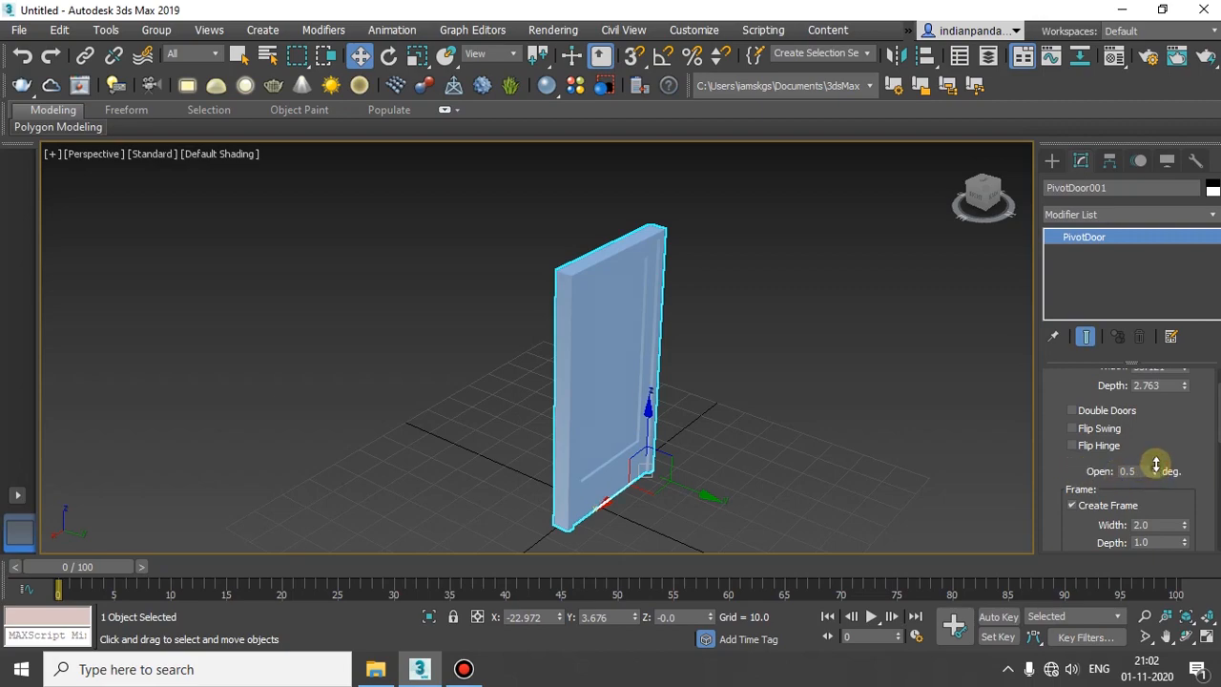
{"action": "left_click_drag", "start_coordinate": [1156, 466], "coordinate": [1112, 425]}
Toggle Flip Hinge on the pivot door to compare the hinge sides, leaving the option enabled.
{"action": "left_click", "coordinate": [1080, 450]}
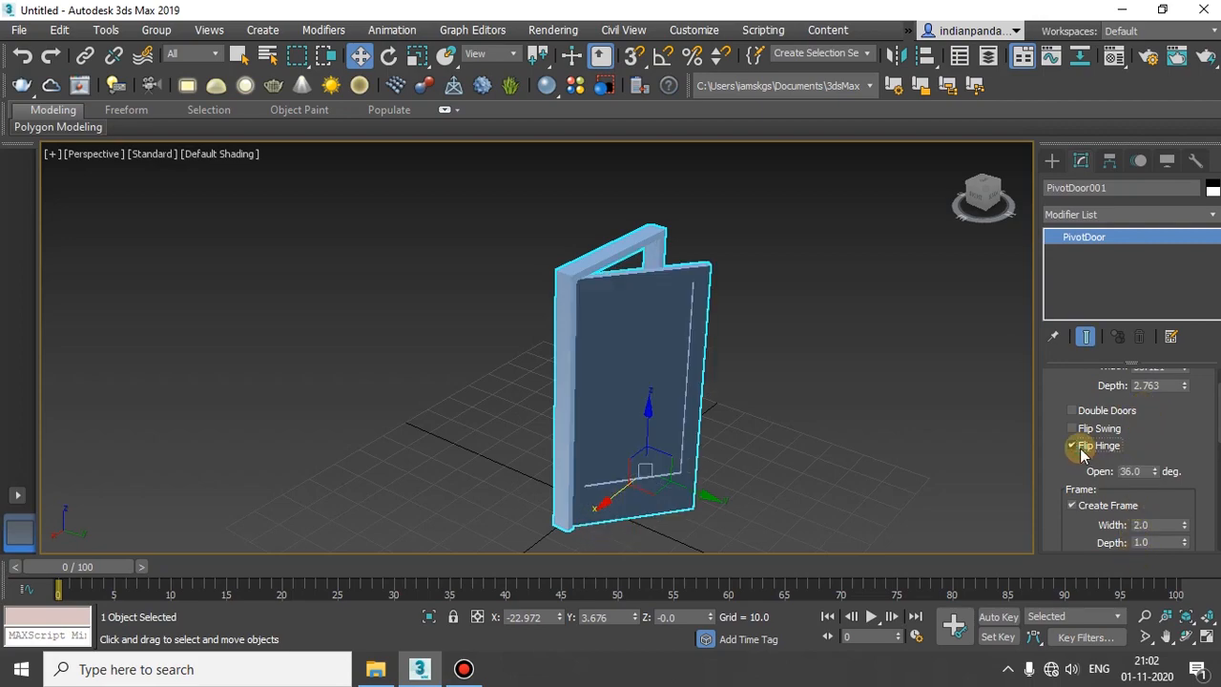
{"action": "middle_click_drag", "start_coordinate": [715, 357], "coordinate": [667, 424], "text": "alt"}
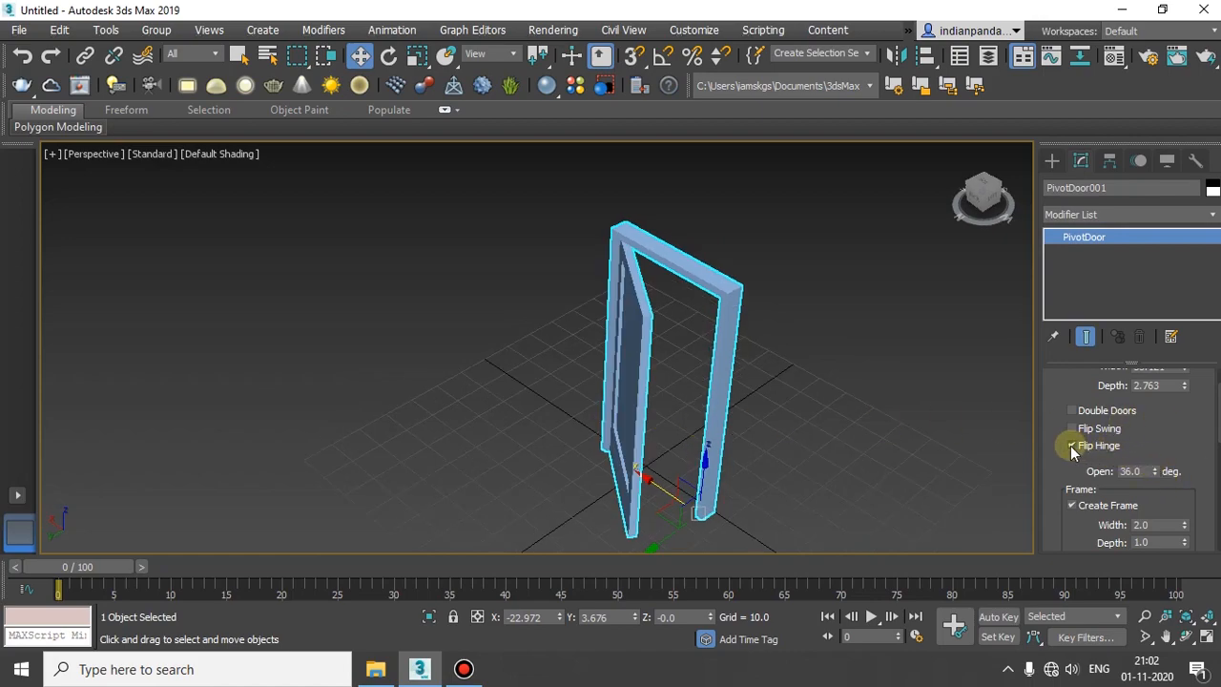
{"action": "left_click", "coordinate": [1072, 447]}
{"action": "left_click", "coordinate": [1072, 447]}
{"action": "left_click", "coordinate": [1072, 447]}
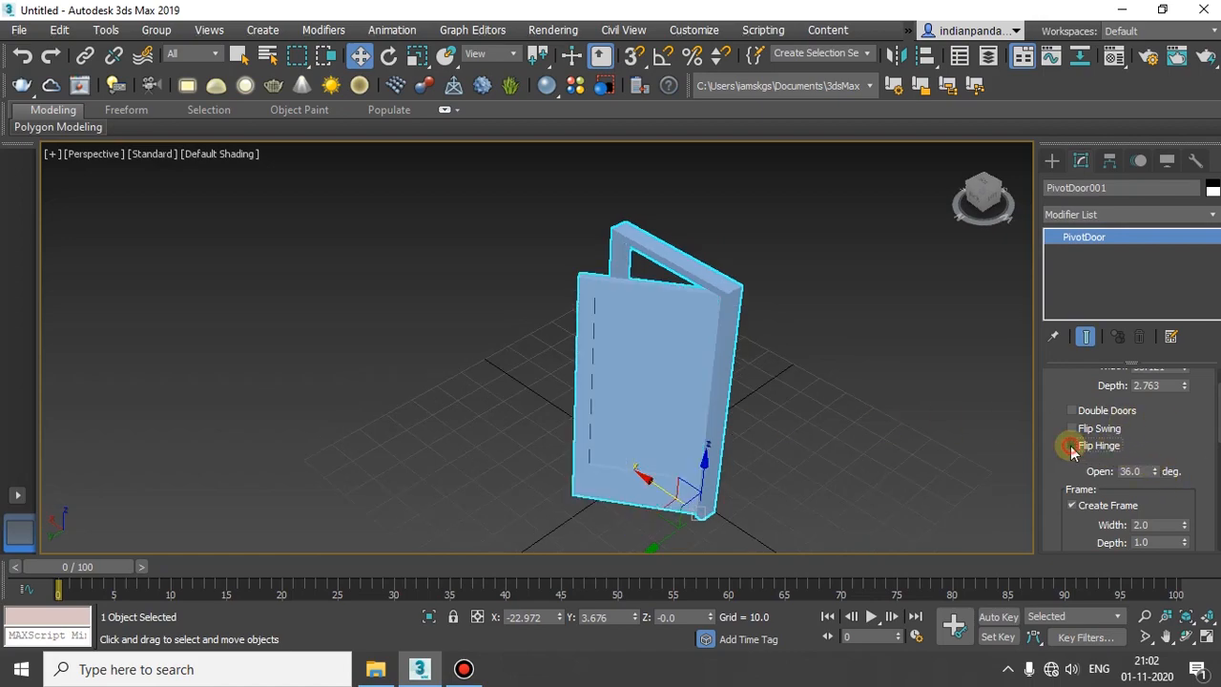
{"action": "left_click", "coordinate": [1072, 447]}
{"action": "middle_click_drag", "start_coordinate": [878, 455], "coordinate": [637, 404], "text": "alt"}
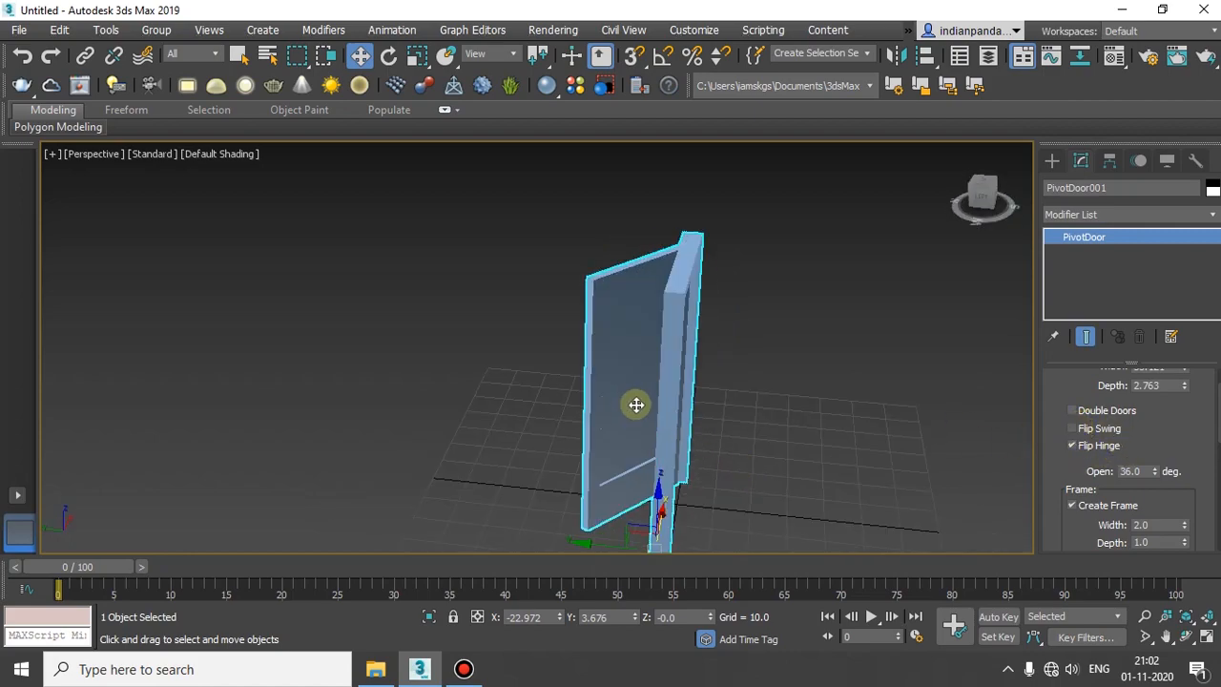
{"action": "middle_click_drag", "start_coordinate": [588, 436], "coordinate": [668, 418], "text": "alt"}
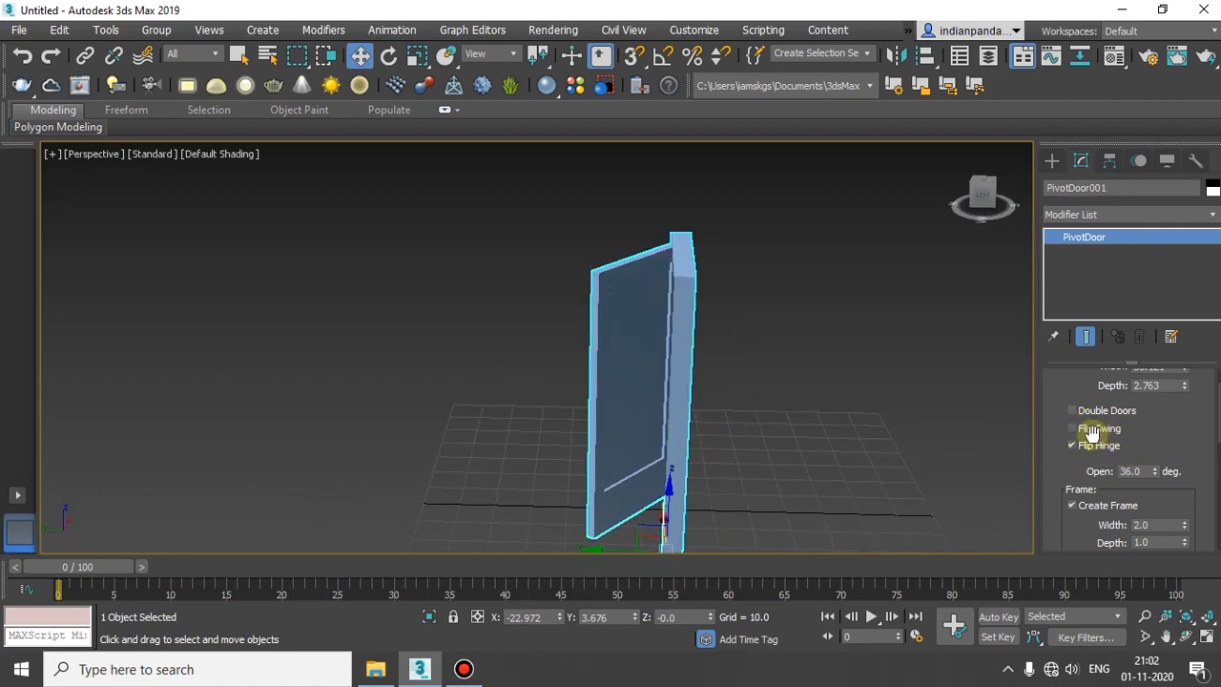
Enable Flip Swing and disable Flip Hinge on the pivot door, inspecting the leaf's opening direction from several sides.
{"action": "left_click", "coordinate": [1087, 430]}
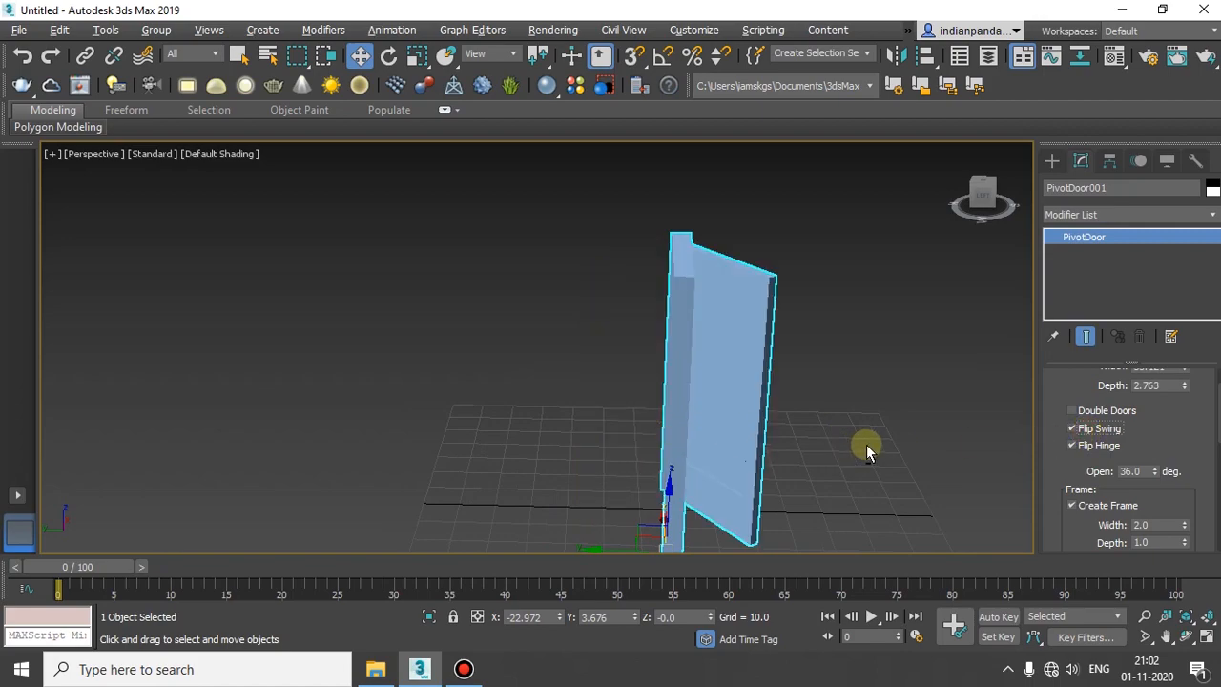
{"action": "middle_click_drag", "start_coordinate": [866, 444], "coordinate": [1054, 438], "text": "alt"}
{"action": "left_click", "coordinate": [1074, 448]}
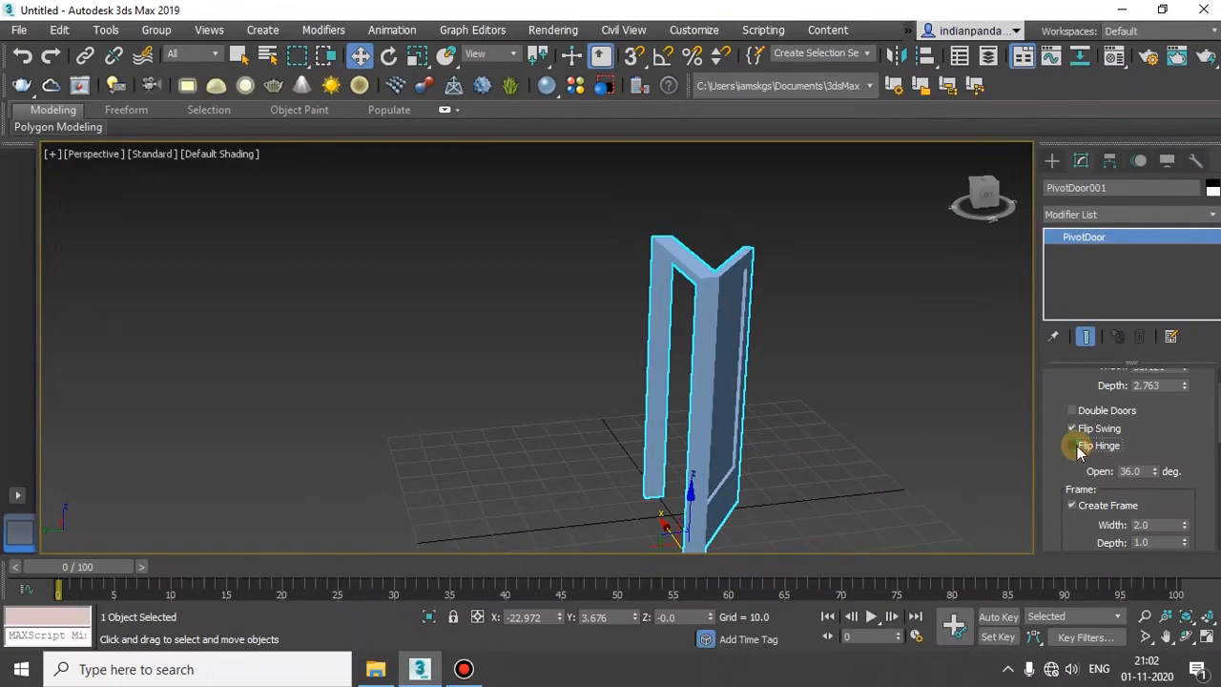
{"action": "middle_click_drag", "start_coordinate": [826, 457], "coordinate": [1085, 477], "text": "alt"}
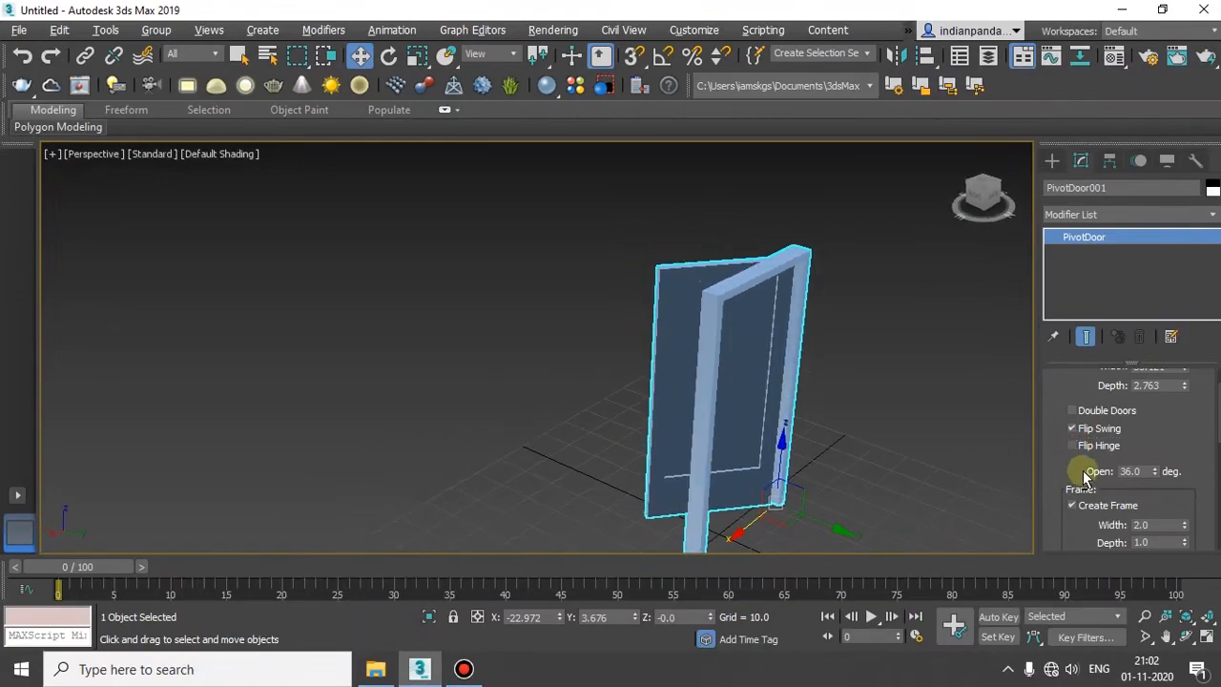
{"action": "middle_click_drag", "start_coordinate": [911, 475], "coordinate": [887, 463], "text": "alt"}
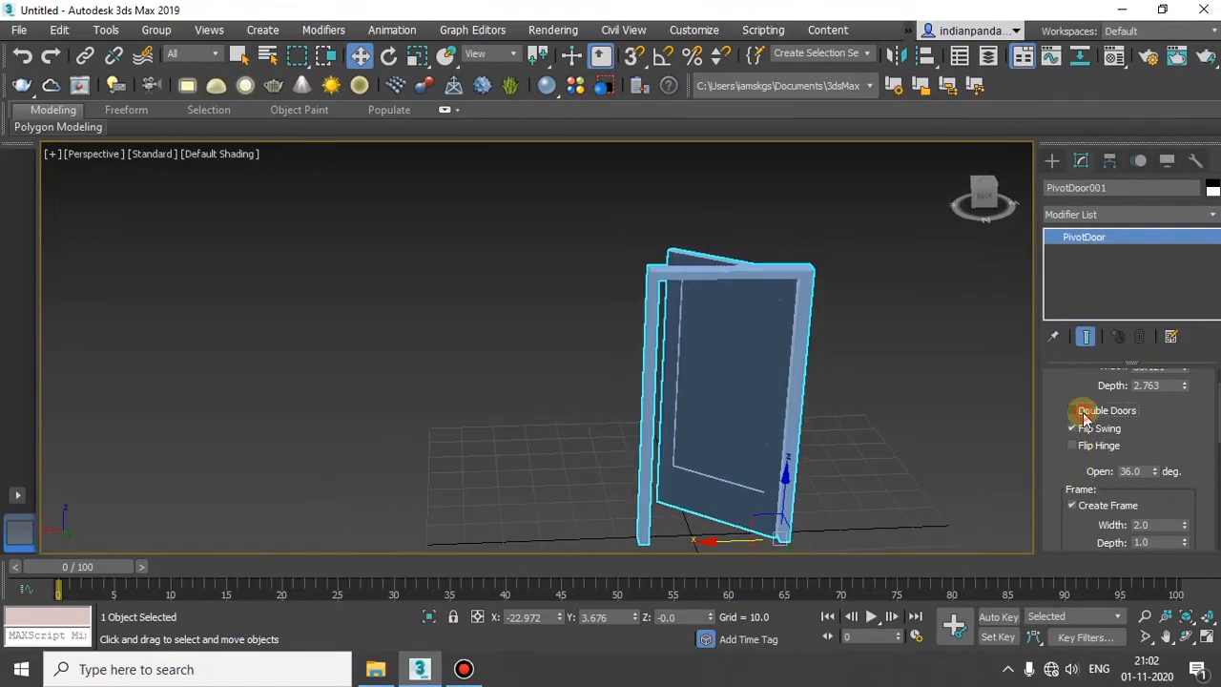
Enable Double Doors on the pivot door and open both leaves 56 degrees.
{"action": "left_click", "coordinate": [1083, 413]}
{"action": "middle_click_drag", "start_coordinate": [766, 477], "coordinate": [580, 441], "text": "alt"}
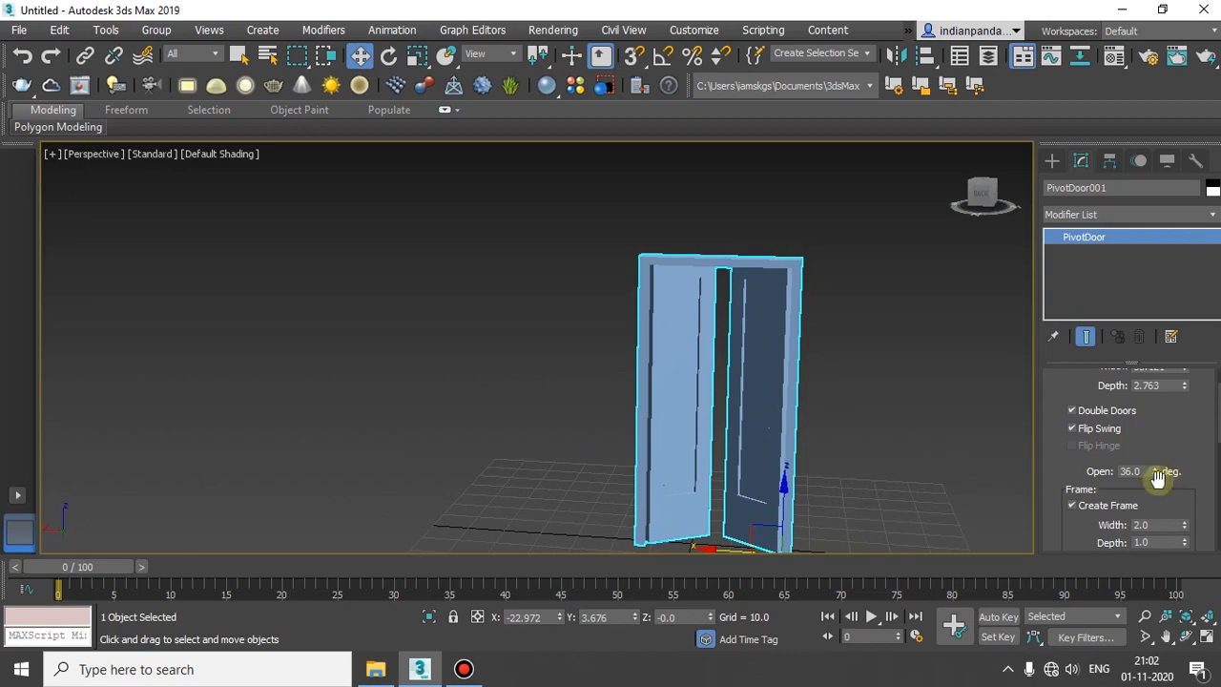
{"action": "left_click_drag", "start_coordinate": [1157, 476], "coordinate": [1155, 425]}
{"action": "middle_click_drag", "start_coordinate": [982, 485], "coordinate": [934, 459], "text": "alt"}
{"action": "middle_click_drag", "start_coordinate": [794, 478], "coordinate": [1130, 462], "text": "alt"}
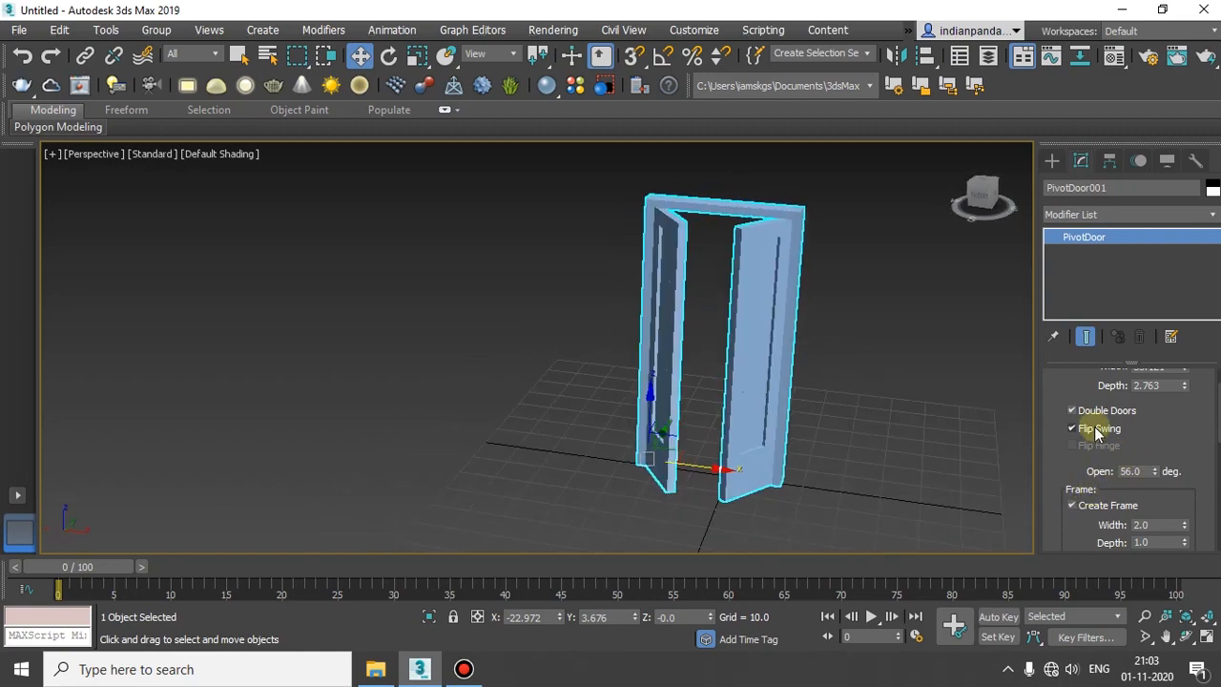
Disable Double Doors and Flip Swing so the pivot door has a single leaf with the default swing.
{"action": "left_click", "coordinate": [1098, 412]}
{"action": "left_click", "coordinate": [1096, 430]}
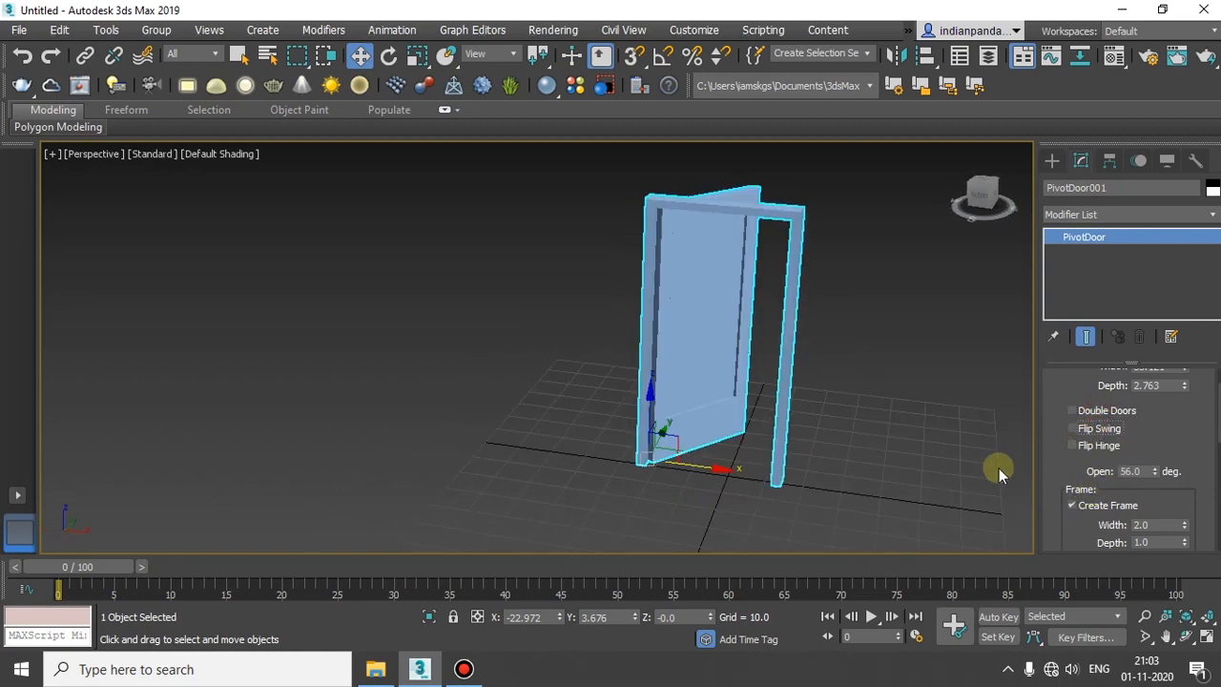
{"action": "middle_click_drag", "start_coordinate": [749, 459], "coordinate": [1217, 463], "text": "alt"}
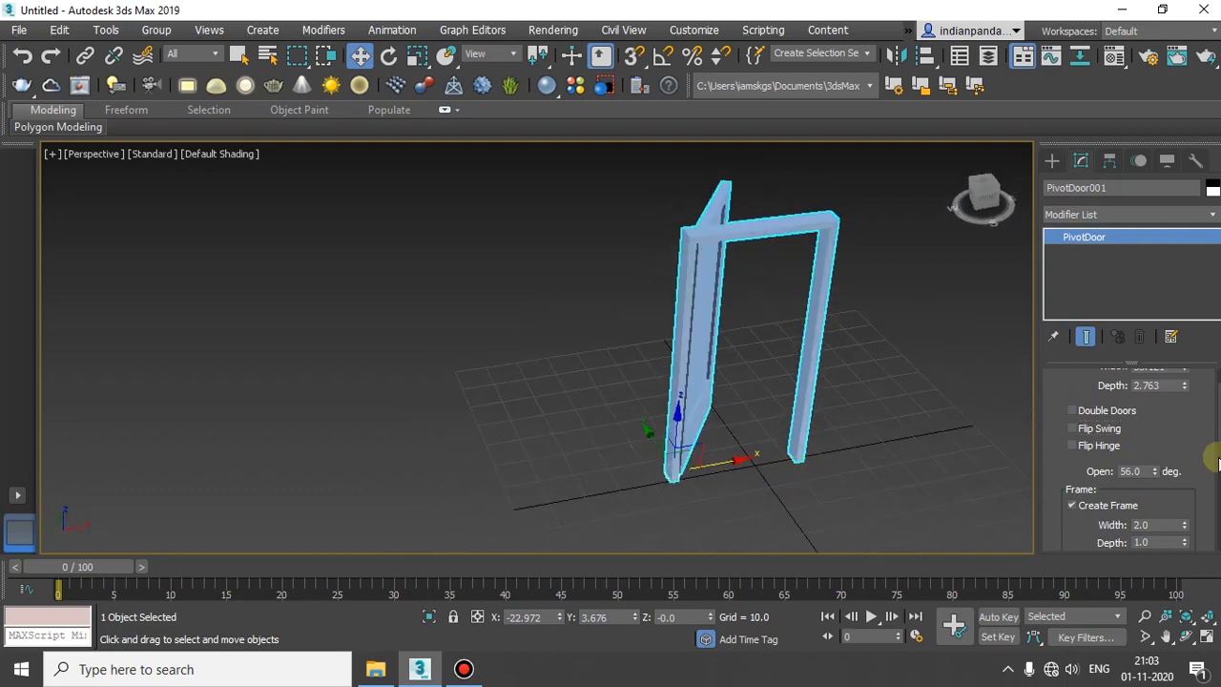
Remove the pivot door's frame to view the leaf alone, and restore the frame.
{"action": "scroll", "coordinate": [1155, 450], "scroll_direction": "down", "scroll_amount": 3}
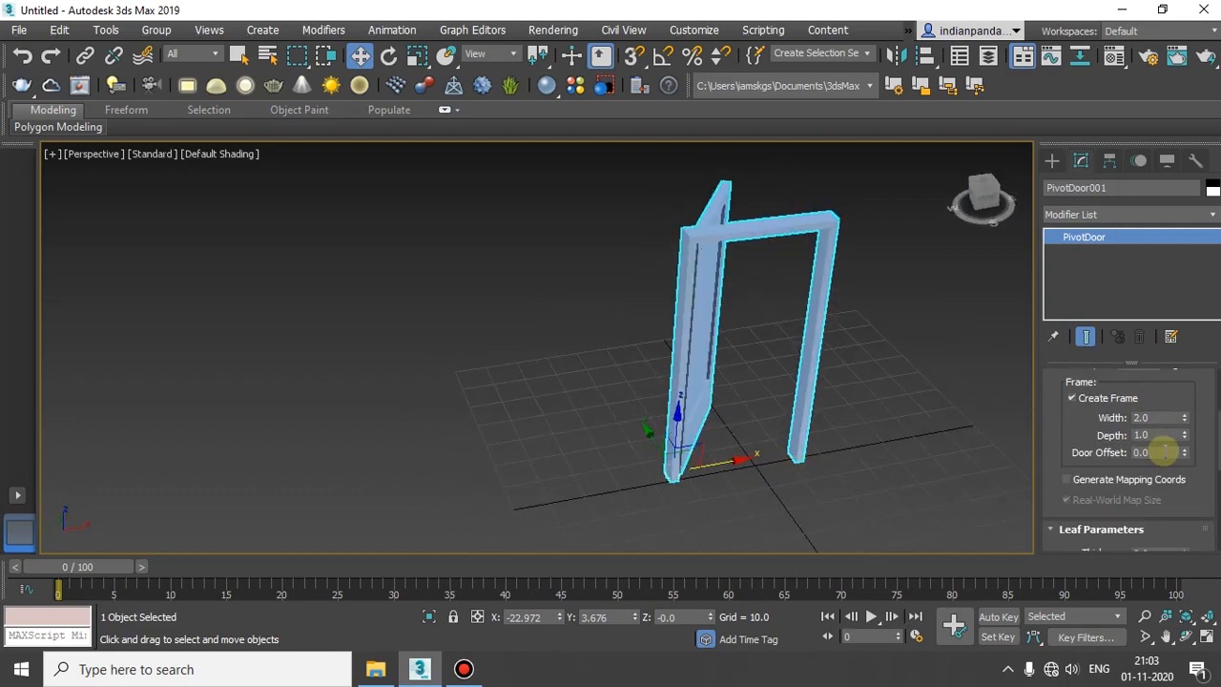
{"action": "left_click", "coordinate": [1072, 397]}
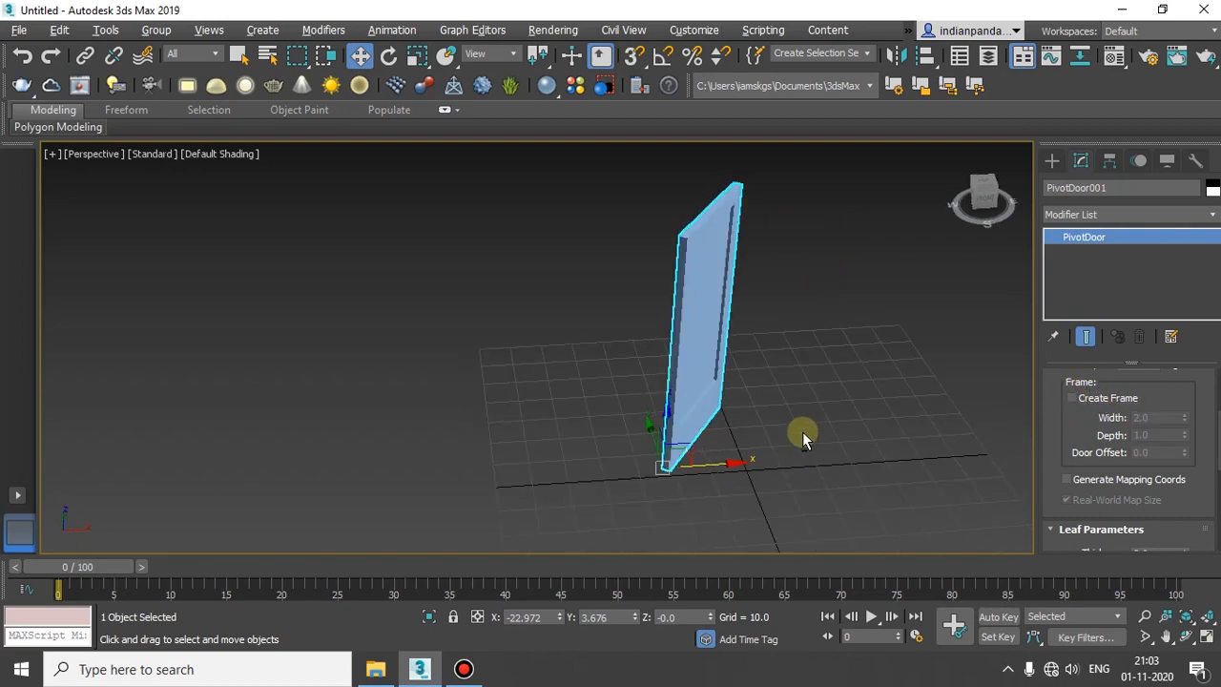
{"action": "middle_click_drag", "start_coordinate": [802, 431], "coordinate": [624, 241], "text": "alt"}
{"action": "left_click", "coordinate": [1072, 398]}
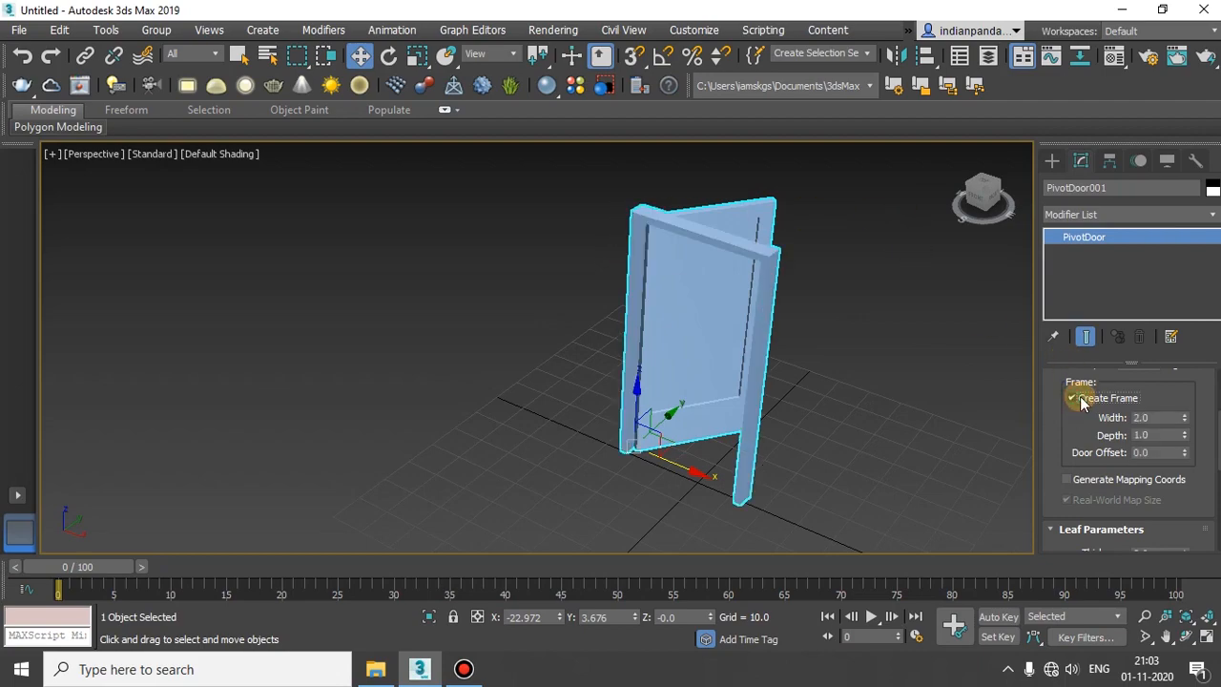
{"action": "middle_click_drag", "start_coordinate": [939, 445], "coordinate": [967, 414], "text": "alt"}
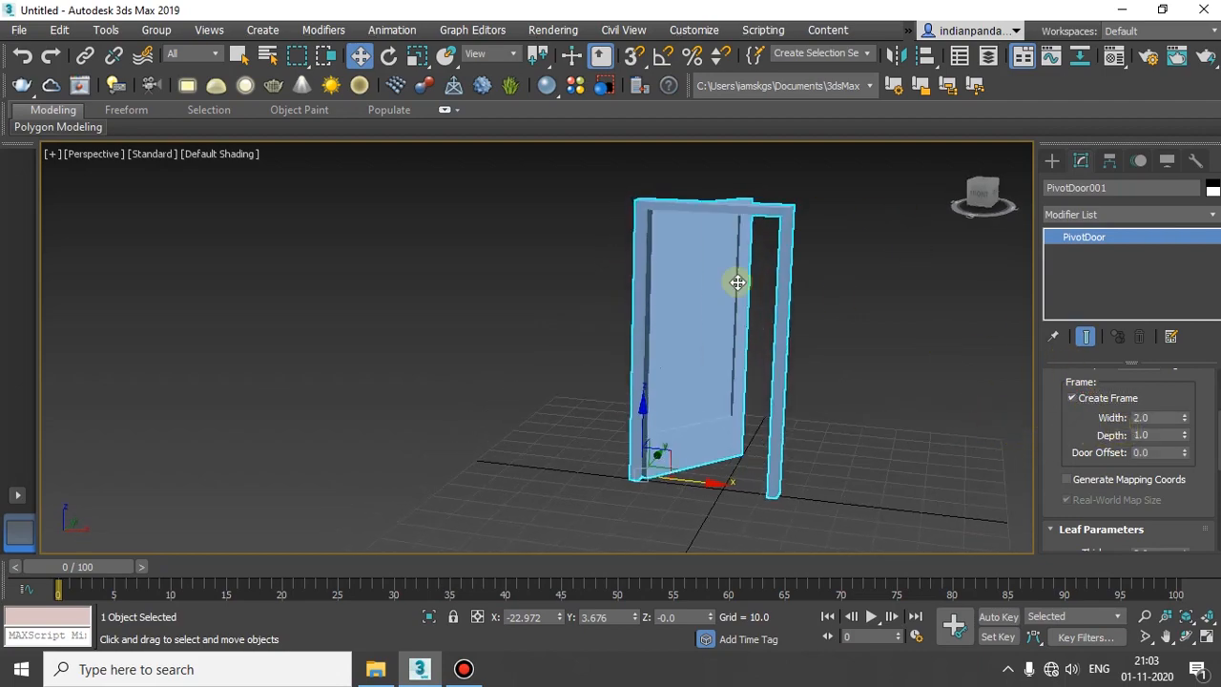
{"action": "middle_click_drag", "start_coordinate": [688, 326], "coordinate": [1076, 362], "text": "alt"}
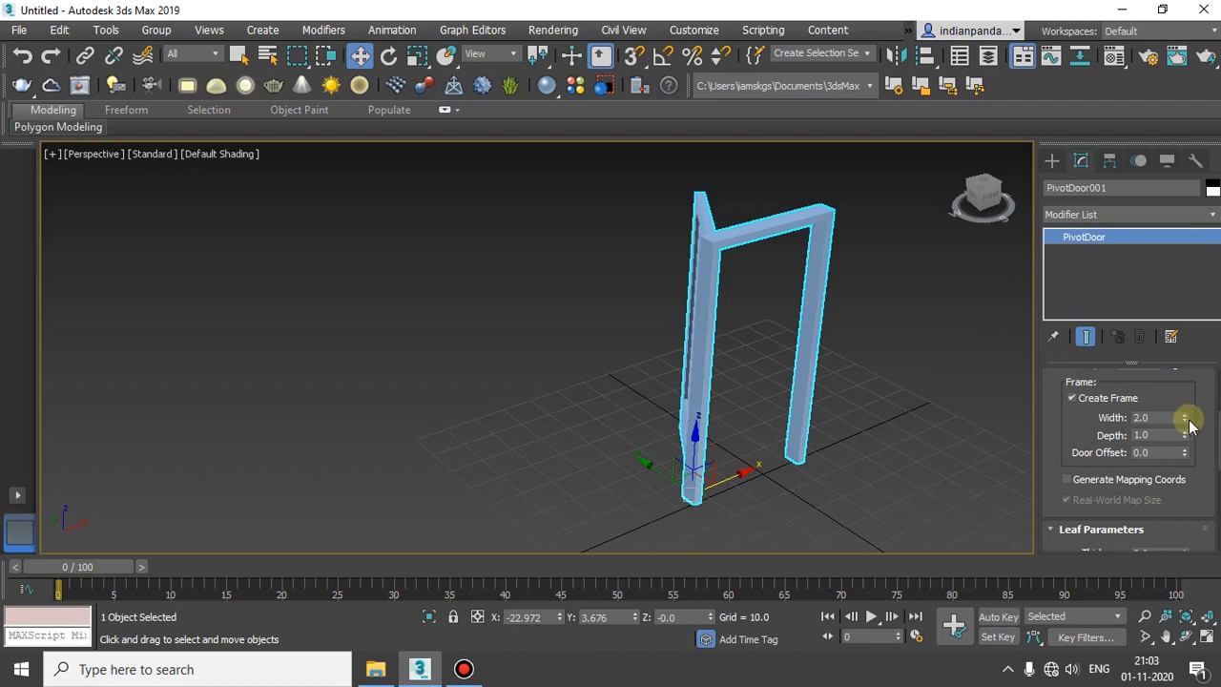
Set the pivot door's frame width to about 1.84 and frame depth to about 1.41.
{"action": "scroll", "coordinate": [1144, 376], "scroll_direction": "up", "scroll_amount": 5}
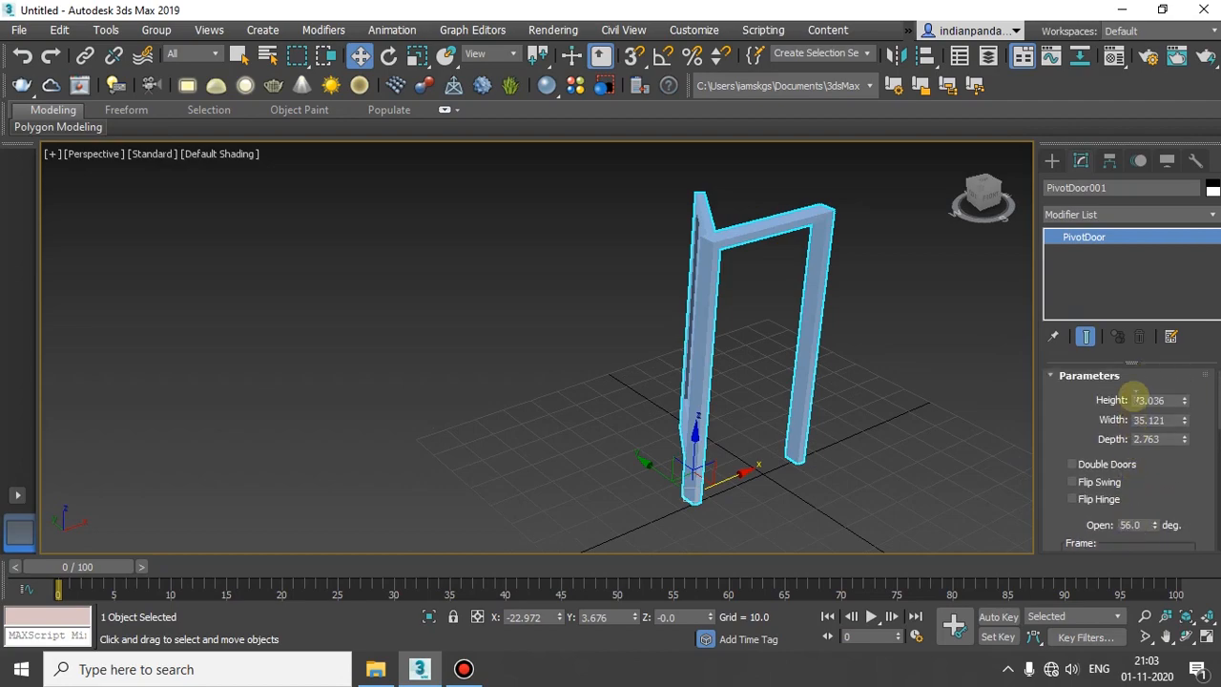
{"action": "left_click_drag", "start_coordinate": [1141, 467], "coordinate": [1139, 368]}
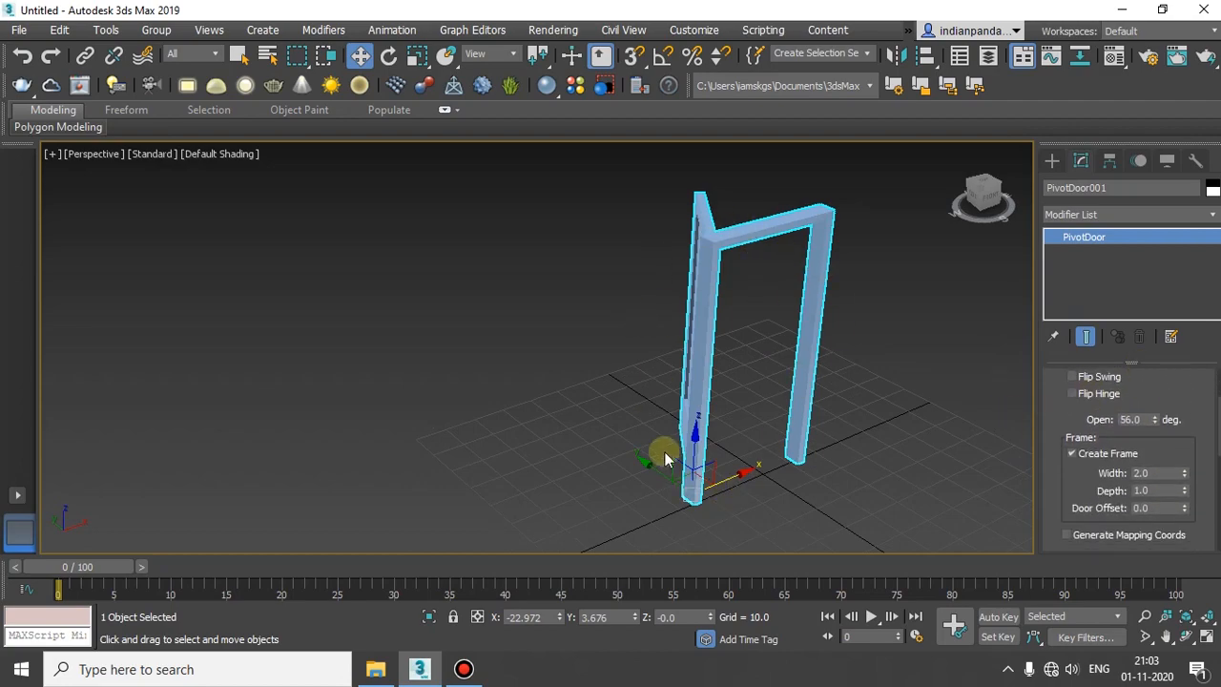
{"action": "middle_click_drag", "start_coordinate": [881, 472], "coordinate": [892, 410], "text": "alt"}
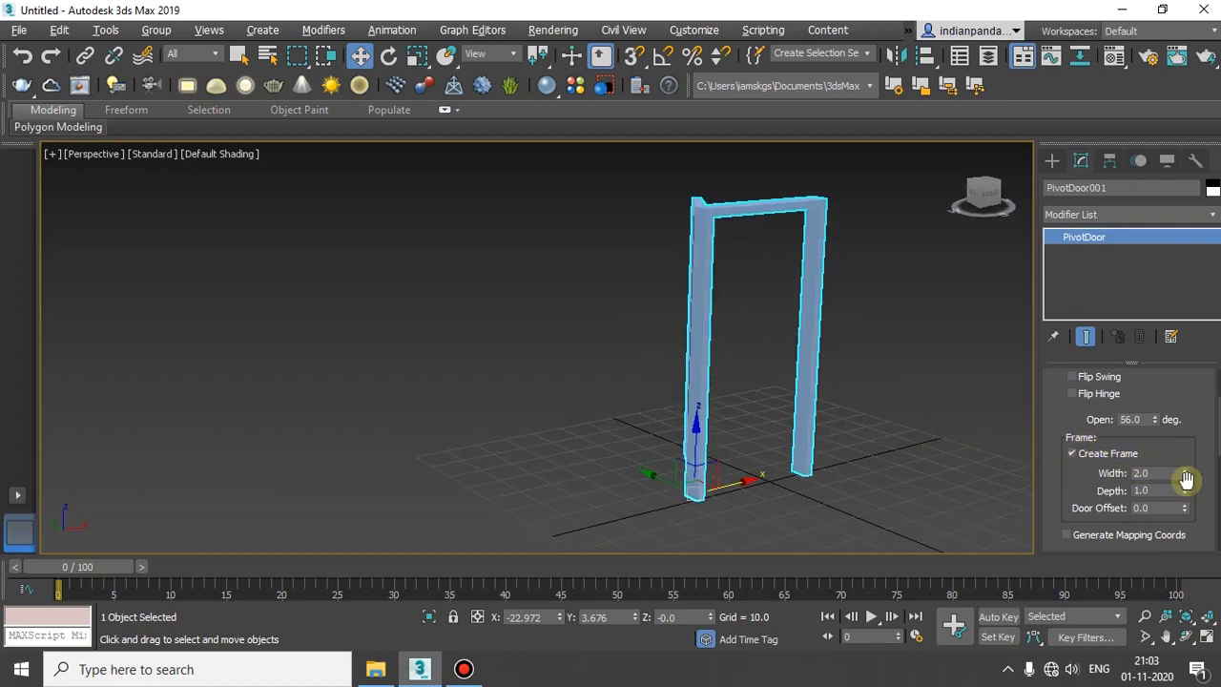
{"action": "left_click_drag", "start_coordinate": [1182, 477], "coordinate": [1181, 538]}
{"action": "middle_click_drag", "start_coordinate": [614, 409], "coordinate": [803, 447], "text": "alt"}
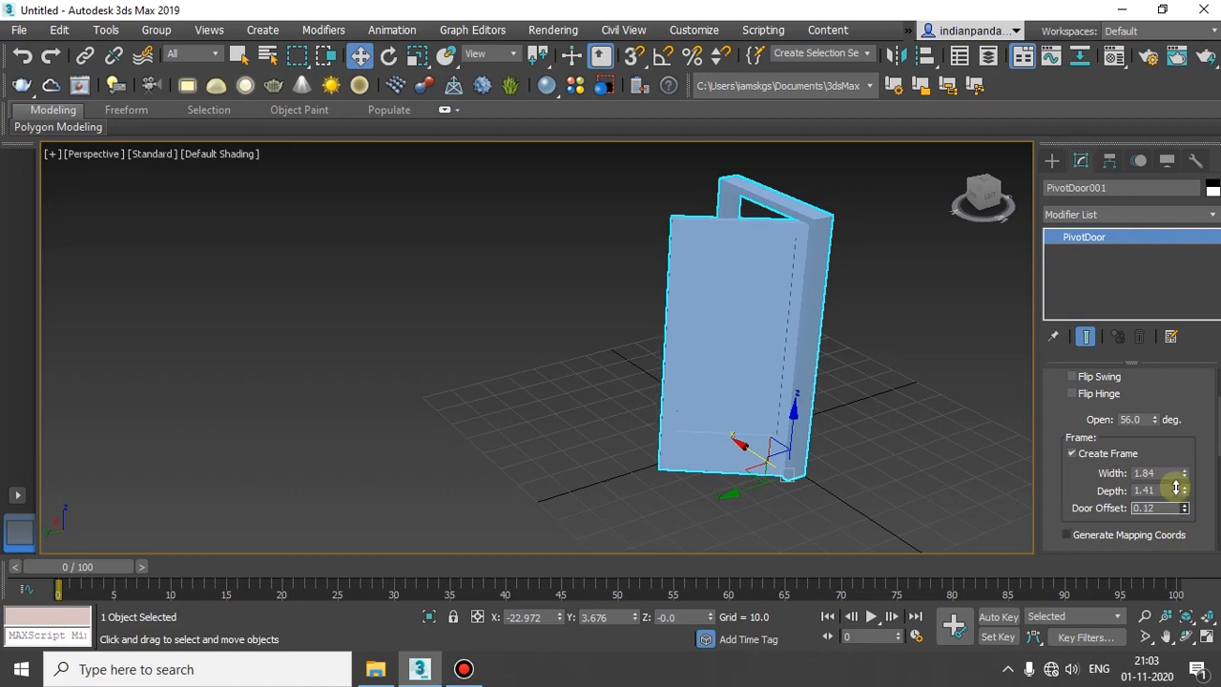
Maximize the Top view around the door's hinge and set the frame's door offset to about 0.763.
{"action": "key", "text": "alt+w"}
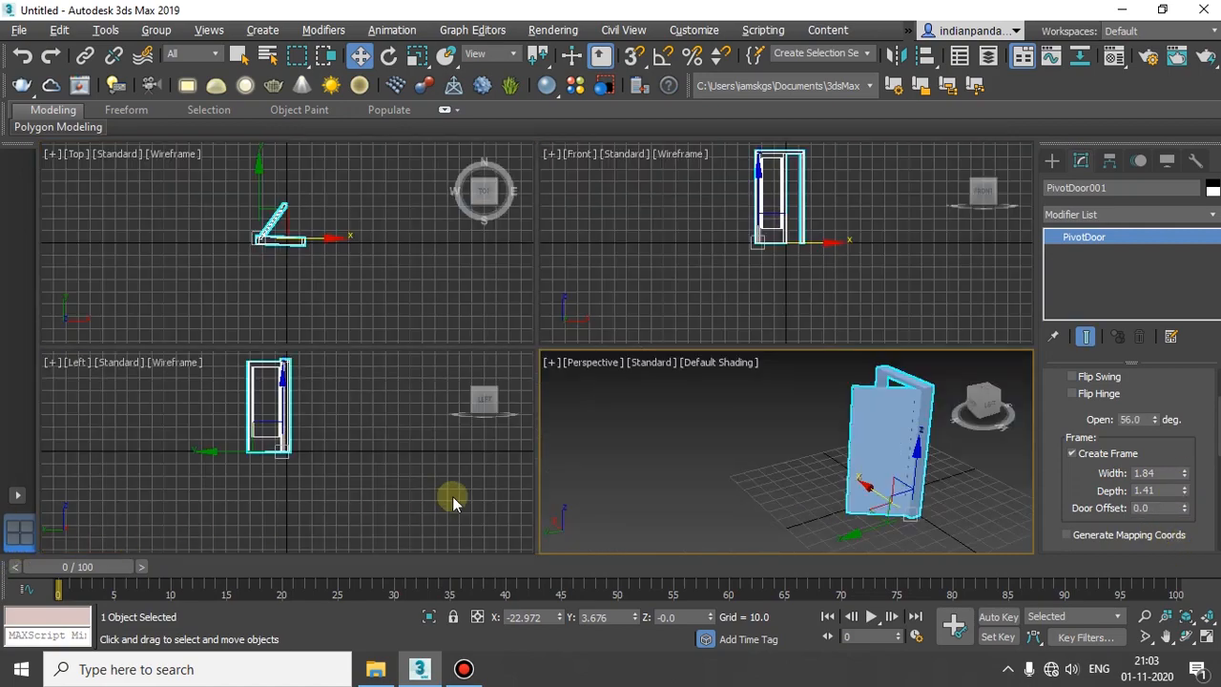
{"action": "right_click", "coordinate": [254, 280]}
{"action": "key", "text": "alt+w"}
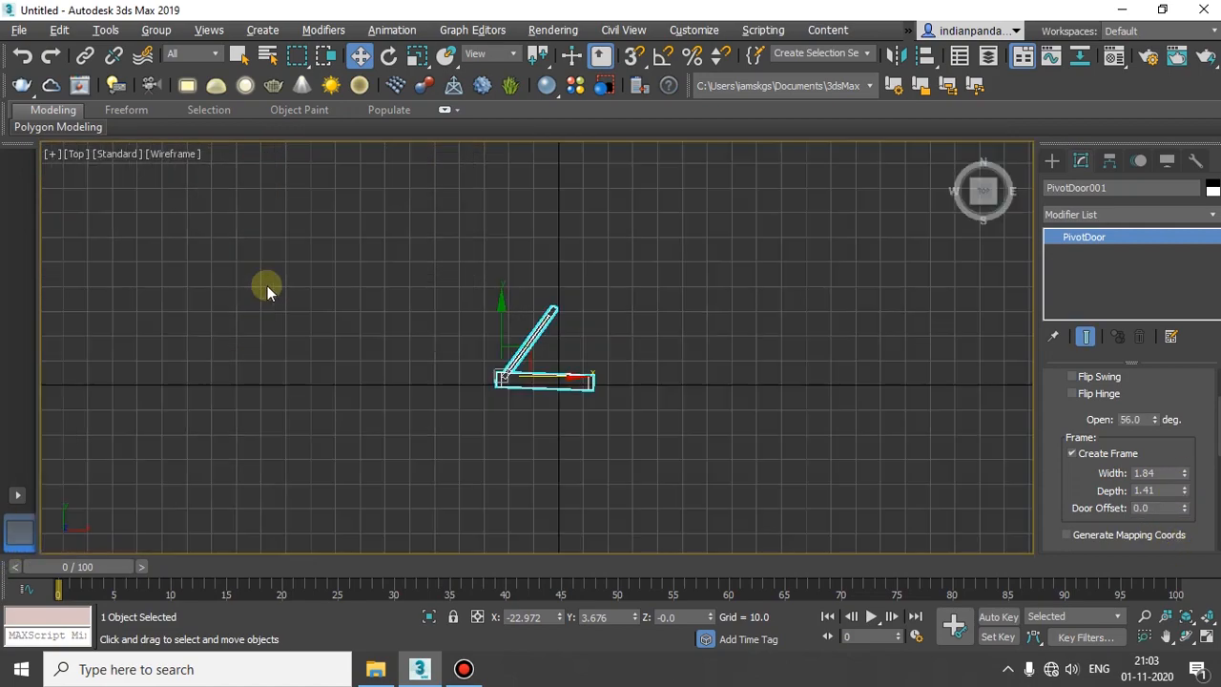
{"action": "scroll", "coordinate": [510, 380], "scroll_direction": "up", "scroll_amount": 6}
{"action": "scroll", "coordinate": [493, 352], "scroll_direction": "down", "scroll_amount": 5}
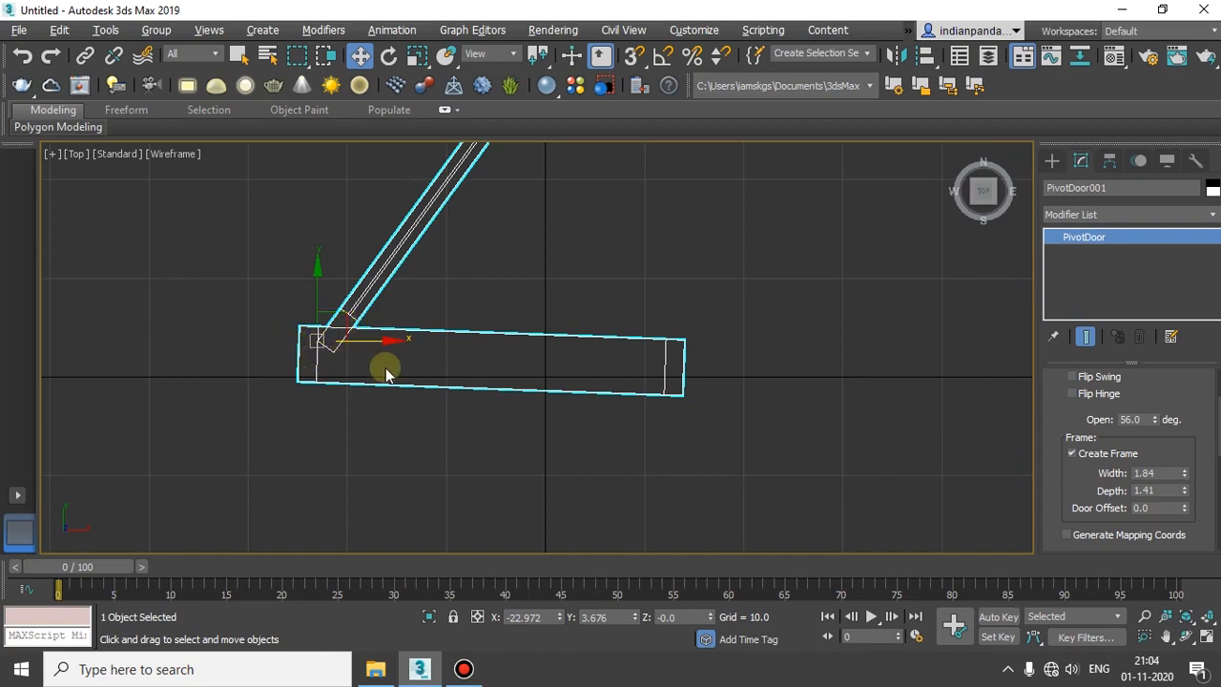
{"action": "left_click_drag", "start_coordinate": [1187, 515], "coordinate": [1192, 355]}
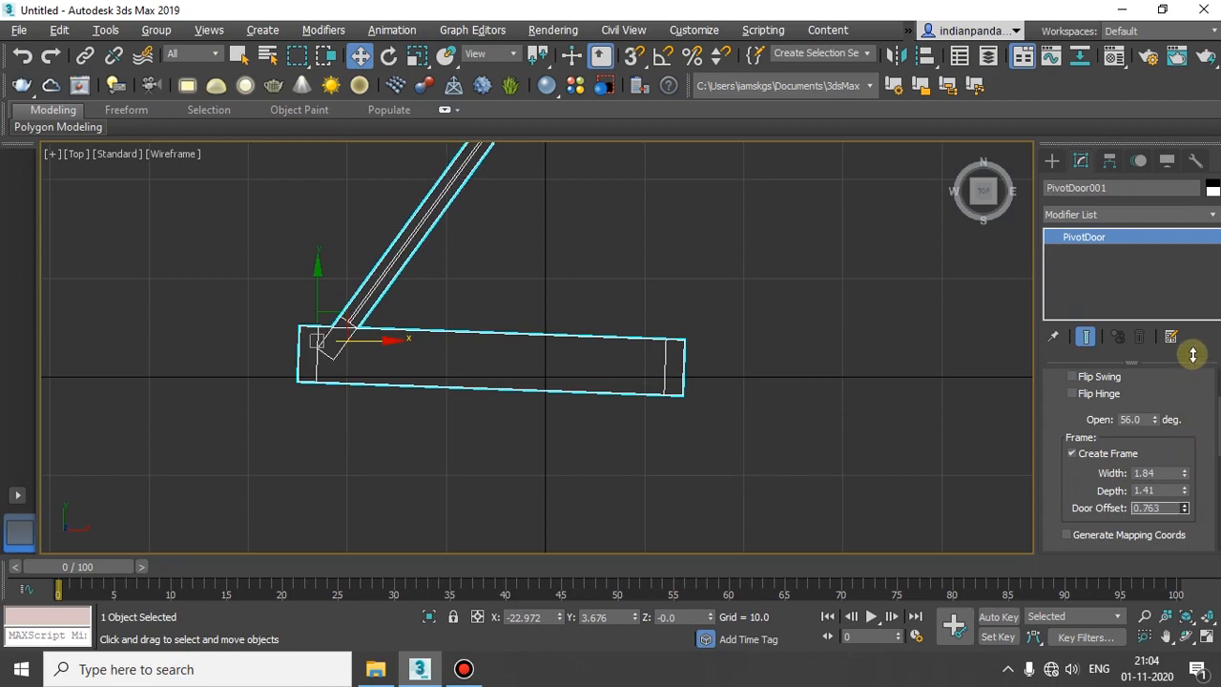
{"action": "left_click", "coordinate": [1185, 509]}
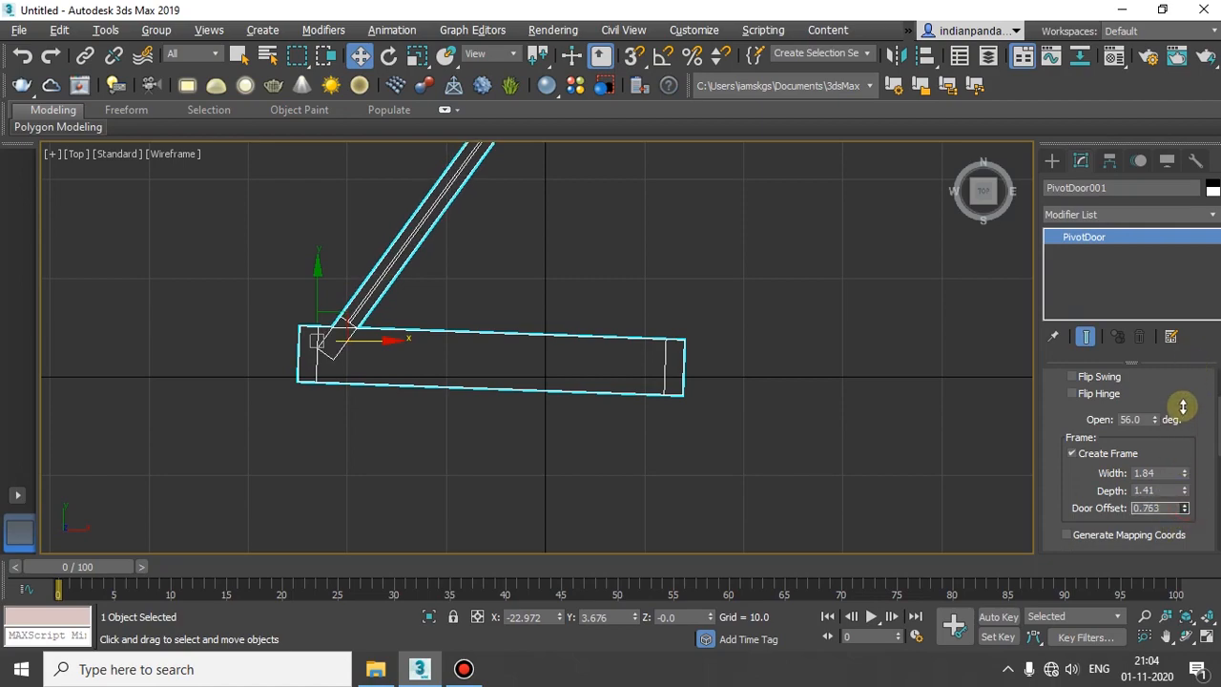
{"action": "left_click_drag", "start_coordinate": [1181, 433], "coordinate": [1162, 481]}
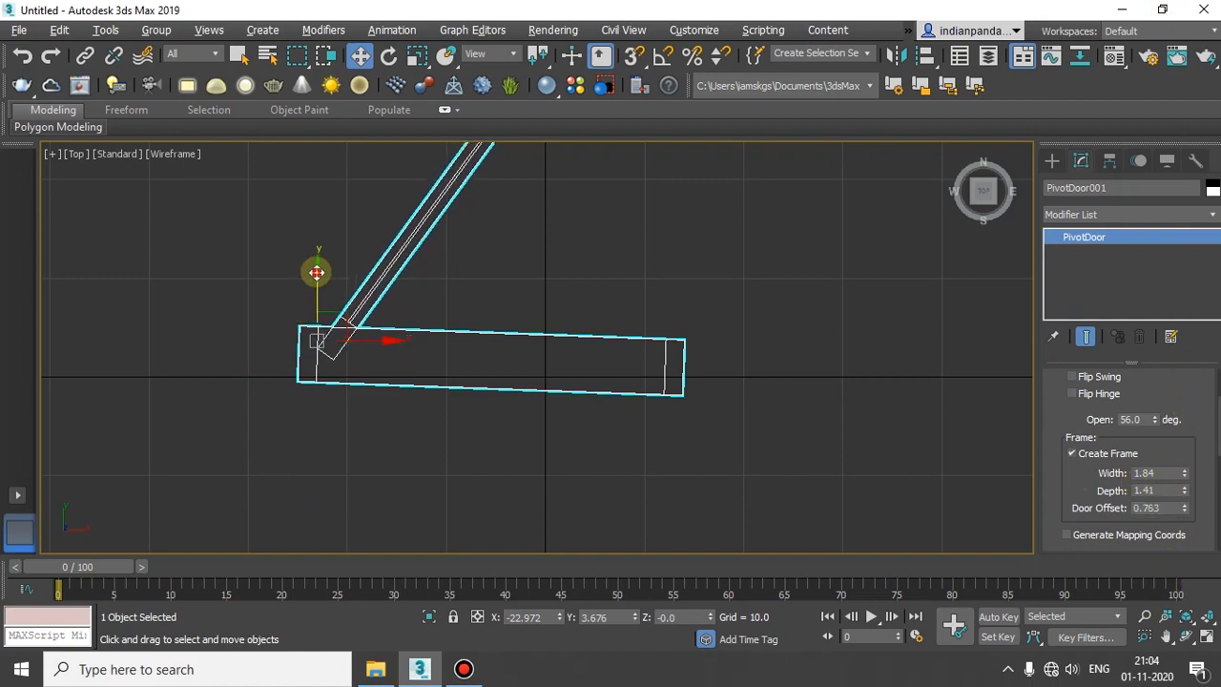
Move the pivot door along the Y axis to about 0.33, reselect it and bring its frame parameters into view.
{"action": "left_click_drag", "start_coordinate": [316, 272], "coordinate": [316, 305]}
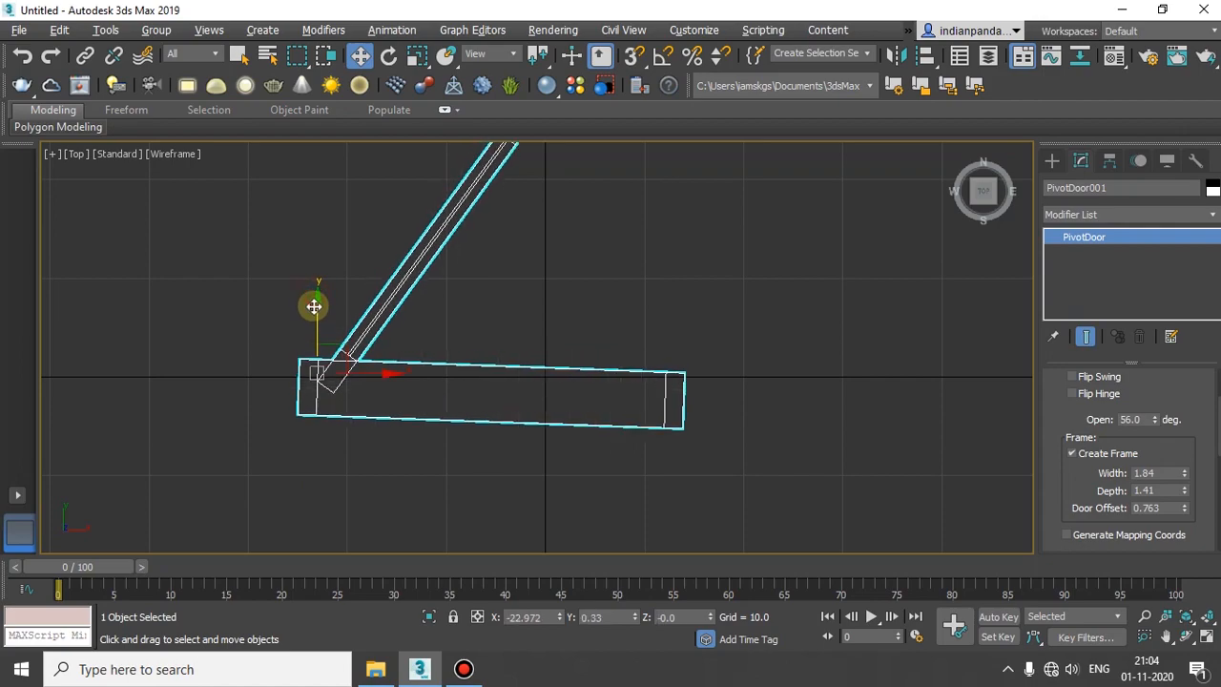
{"action": "left_click", "coordinate": [309, 377]}
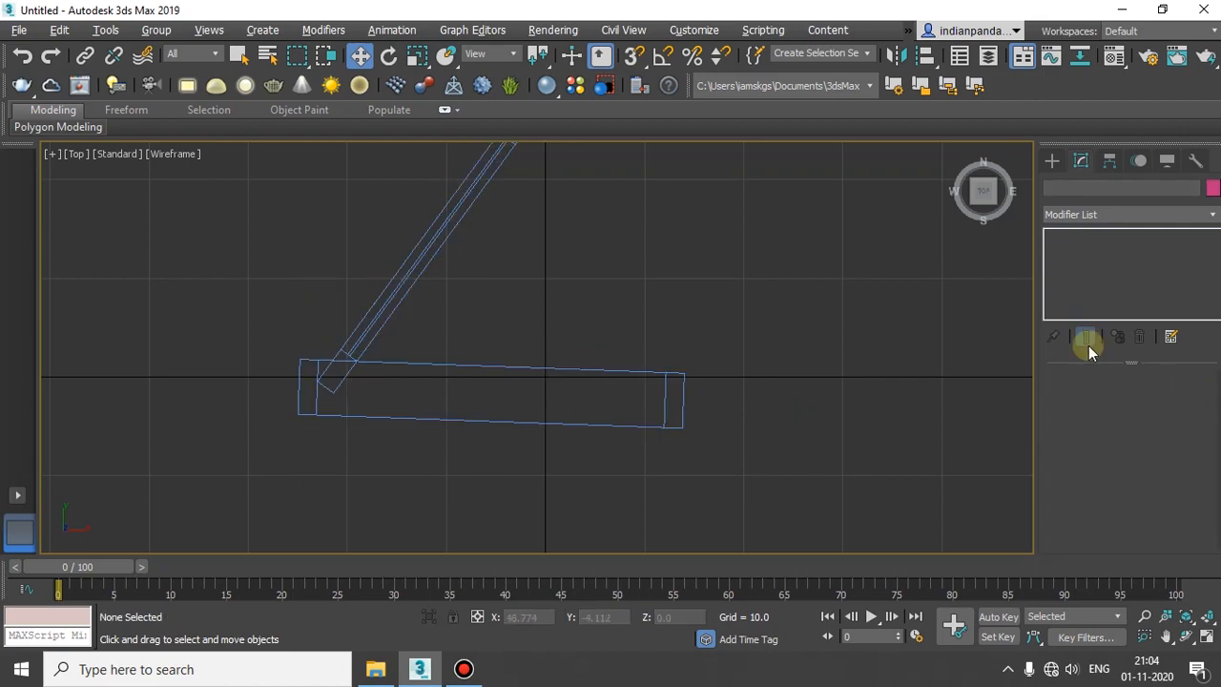
{"action": "left_click", "coordinate": [459, 363]}
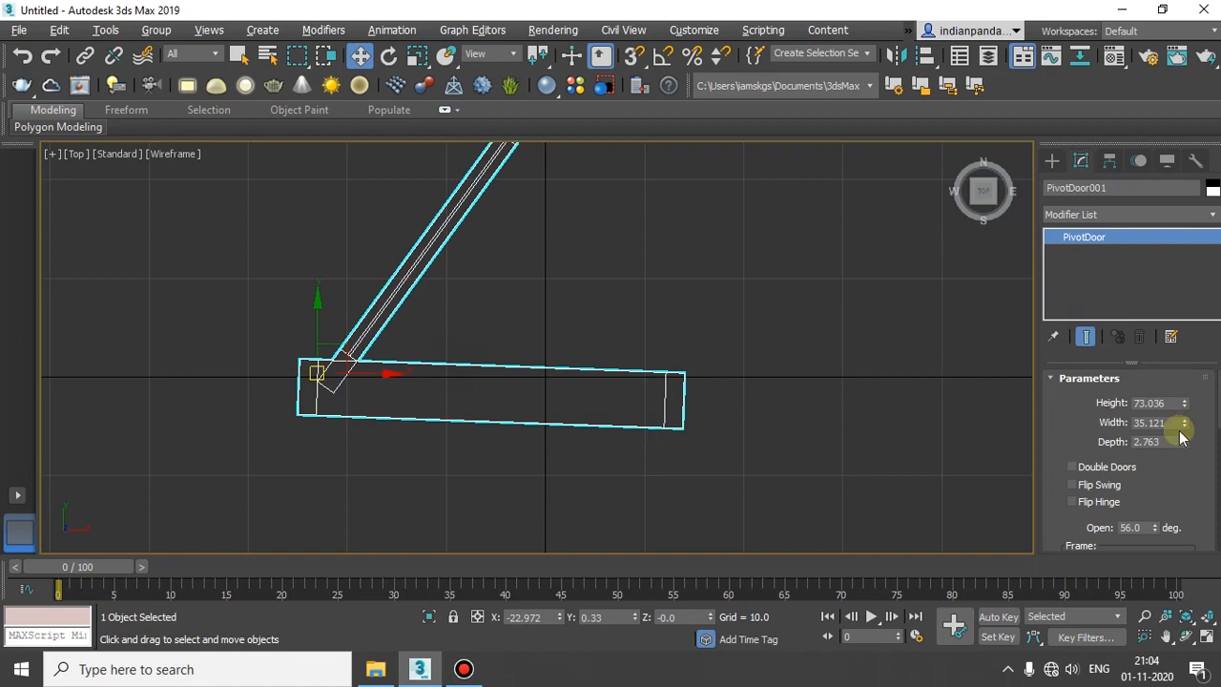
{"action": "scroll", "coordinate": [1184, 448], "scroll_direction": "down", "scroll_amount": 5}
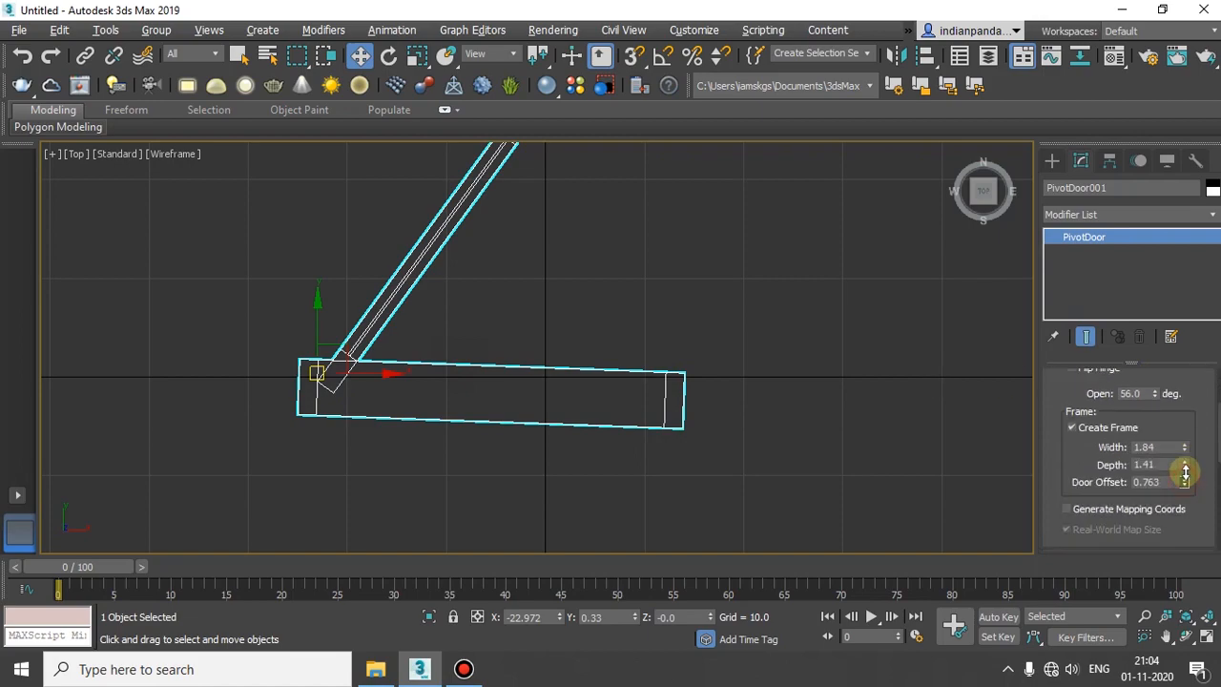
{"action": "left_click_drag", "start_coordinate": [1184, 472], "coordinate": [1169, 579]}
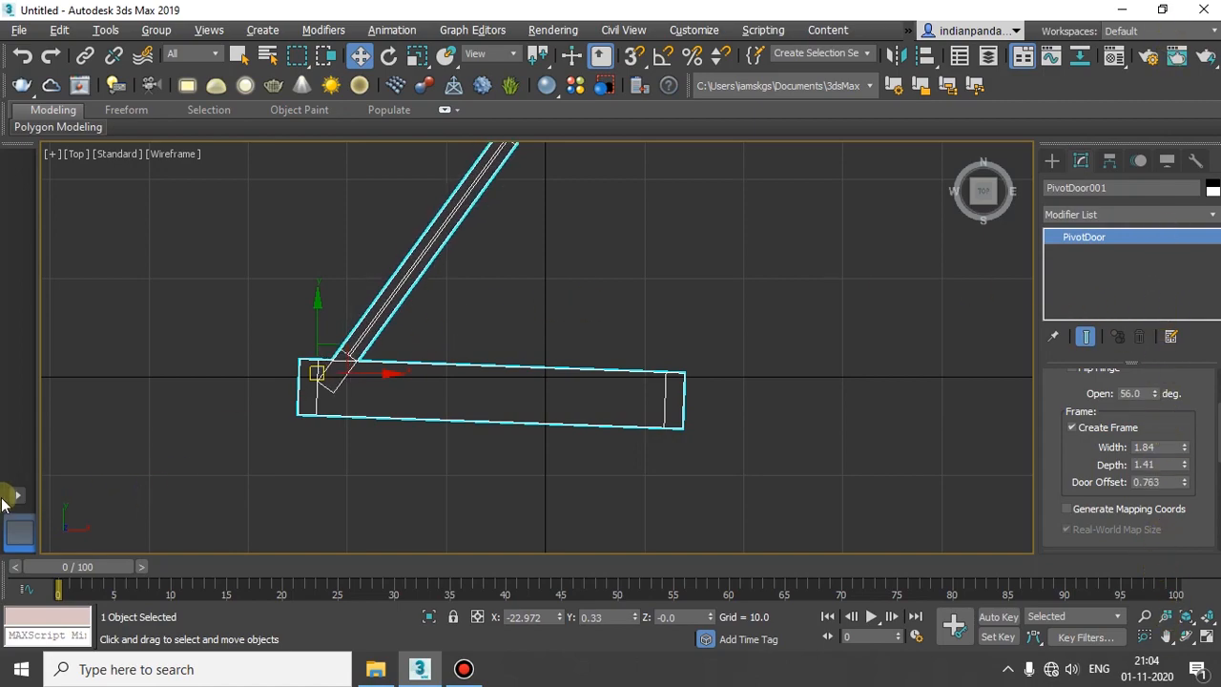
Maximize the Perspective view, select the pivot door there and set its leaf thickness to 1.0.
{"action": "key", "text": "alt+w"}
{"action": "left_click", "coordinate": [787, 470]}
{"action": "key", "text": "alt+w"}
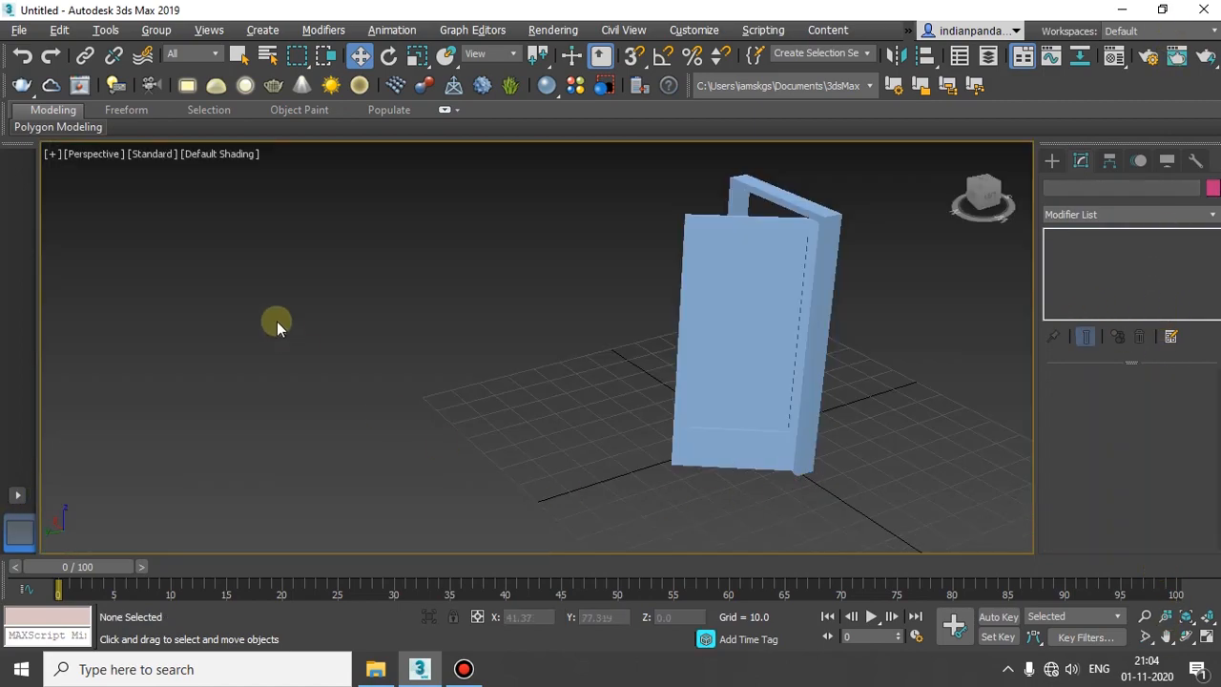
{"action": "middle_click_drag", "start_coordinate": [690, 465], "coordinate": [1064, 107], "text": "alt"}
{"action": "left_click", "coordinate": [318, 419]}
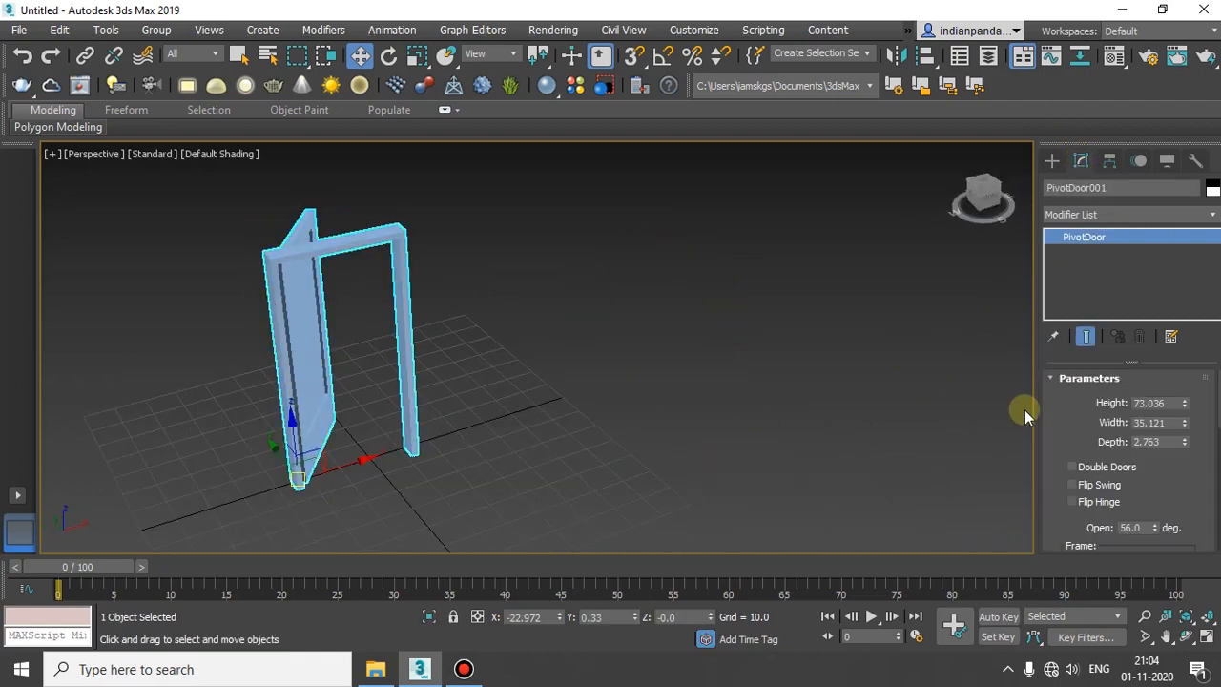
{"action": "scroll", "coordinate": [1190, 462], "scroll_direction": "down", "scroll_amount": 6}
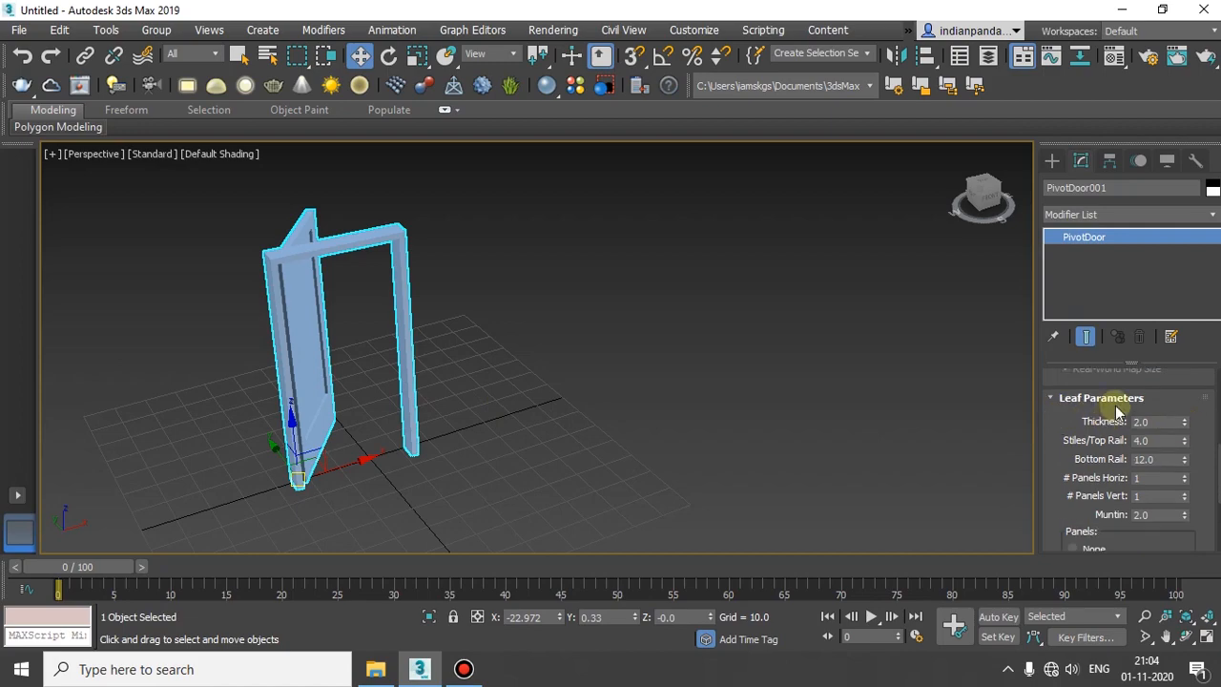
{"action": "middle_click_drag", "start_coordinate": [1018, 502], "coordinate": [527, 401], "text": "alt"}
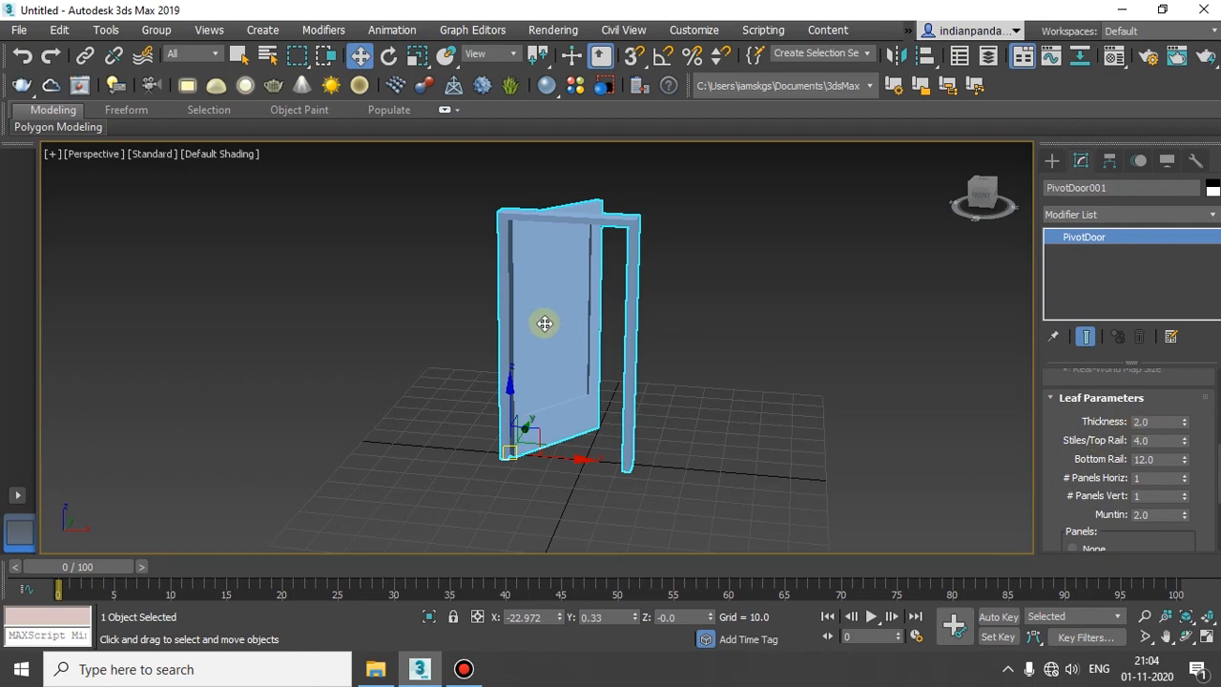
{"action": "middle_click_drag", "start_coordinate": [542, 320], "coordinate": [454, 216], "text": "alt"}
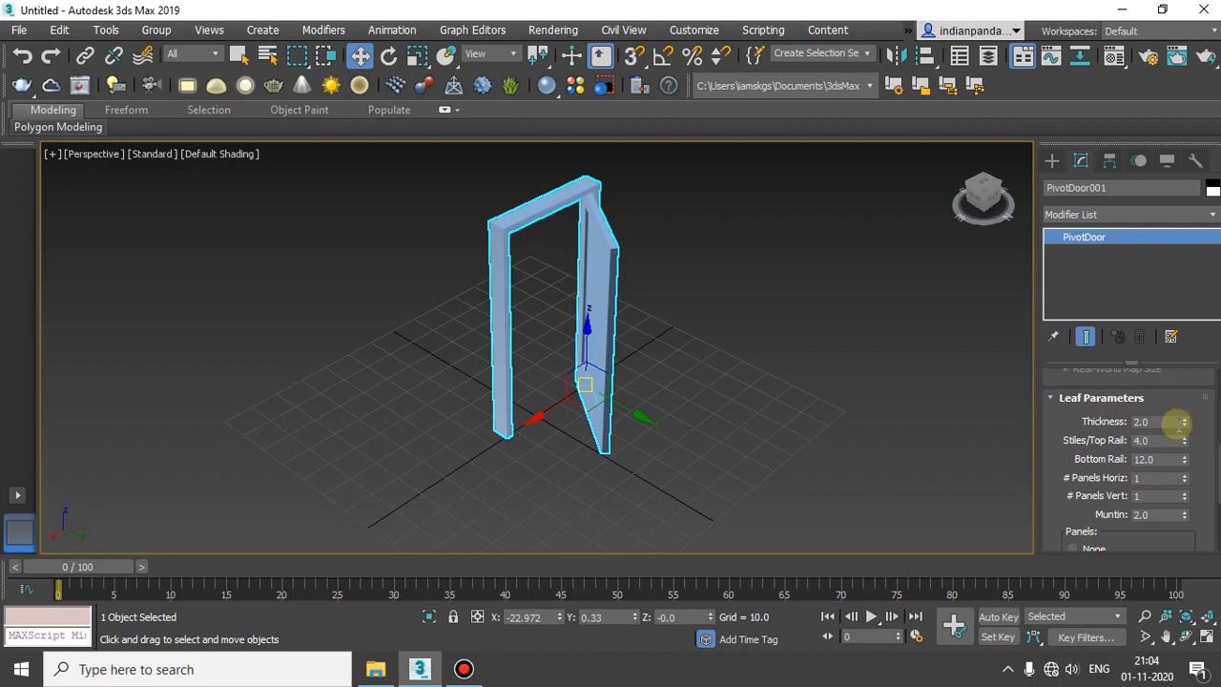
{"action": "left_click_drag", "start_coordinate": [1183, 423], "coordinate": [1189, 461]}
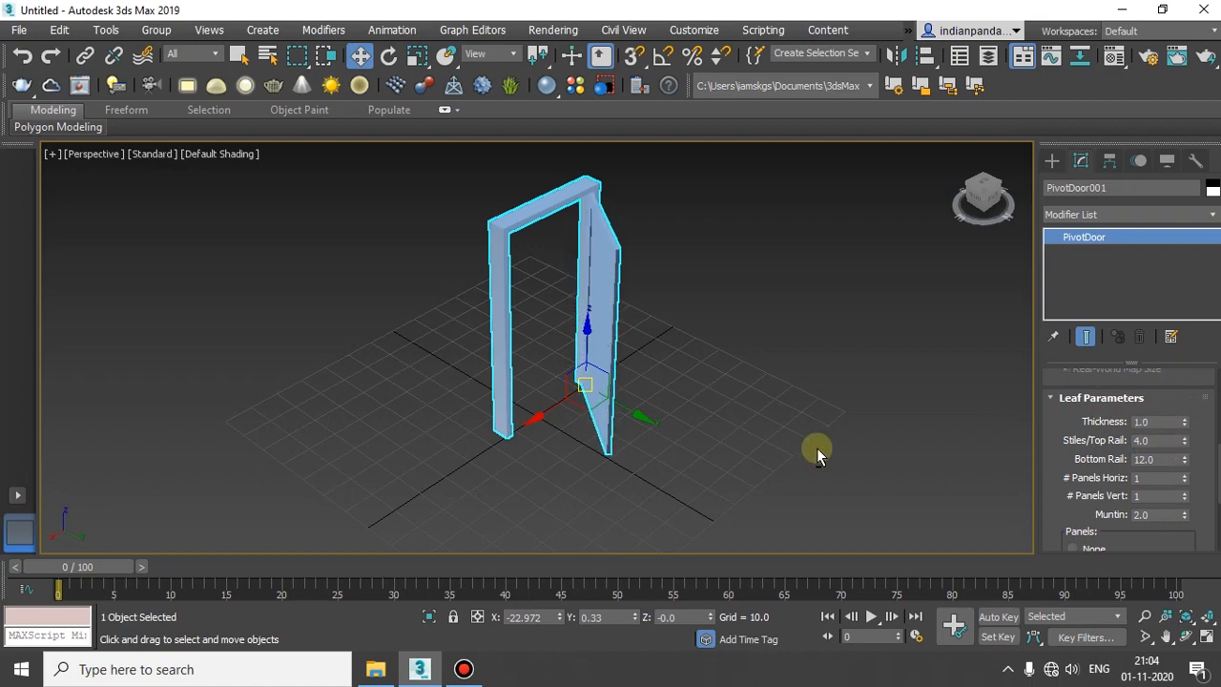
Set the door leaf's Stiles/Top Rail width to 5.0.
{"action": "scroll", "coordinate": [744, 452], "scroll_direction": "up", "scroll_amount": 10}
{"action": "middle_click_drag", "start_coordinate": [757, 361], "coordinate": [744, 350], "text": "alt"}
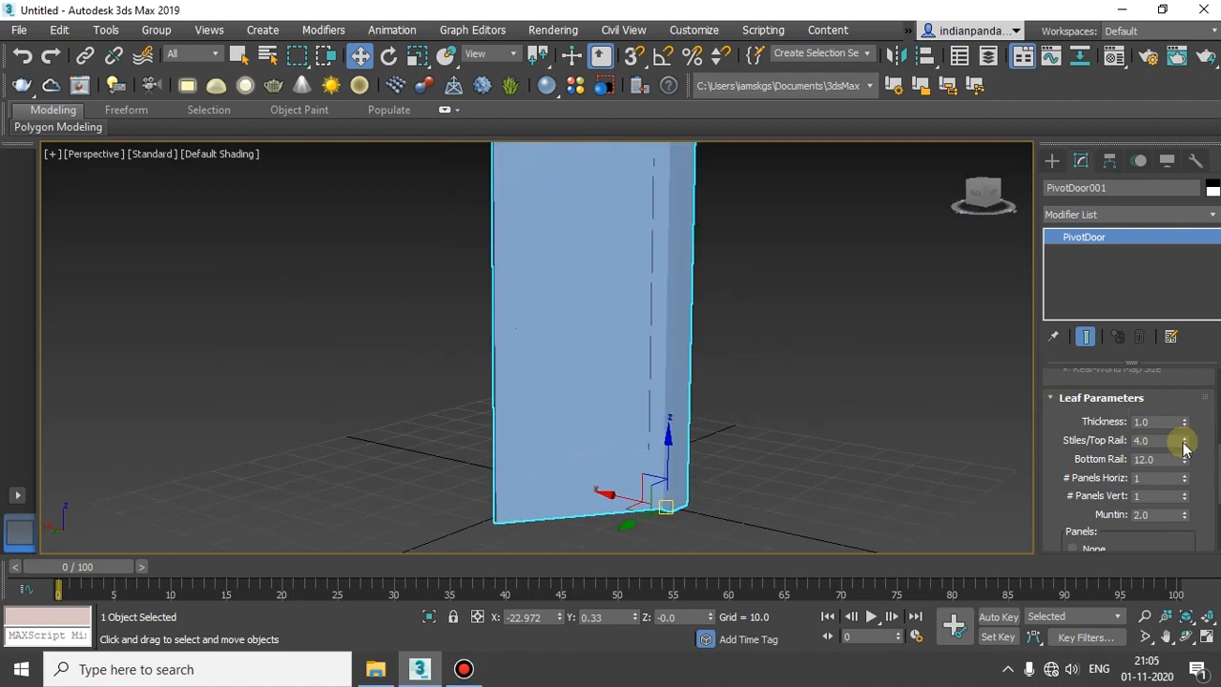
{"action": "left_click_drag", "start_coordinate": [1184, 444], "coordinate": [1164, 422]}
{"action": "middle_click_drag", "start_coordinate": [744, 466], "coordinate": [1085, 462], "text": "alt"}
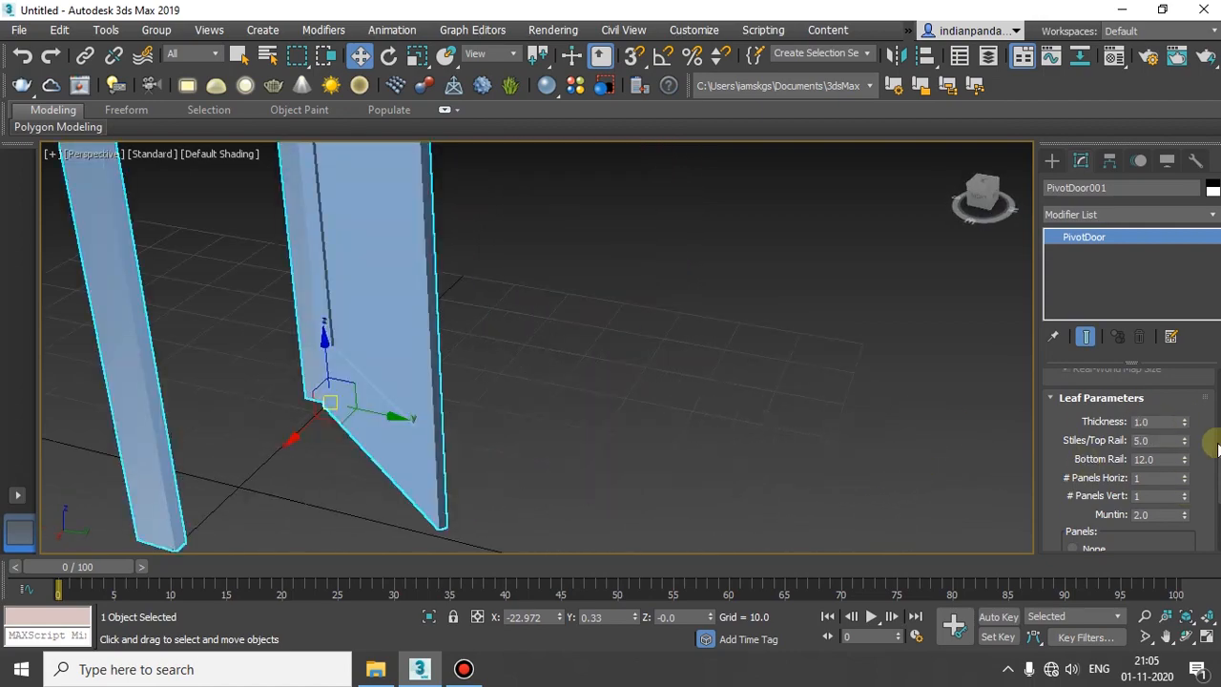
Turn on Edged Faces display in the Perspective view to show the panel edges on the door leaf.
{"action": "scroll", "coordinate": [434, 412], "scroll_direction": "up", "scroll_amount": 2}
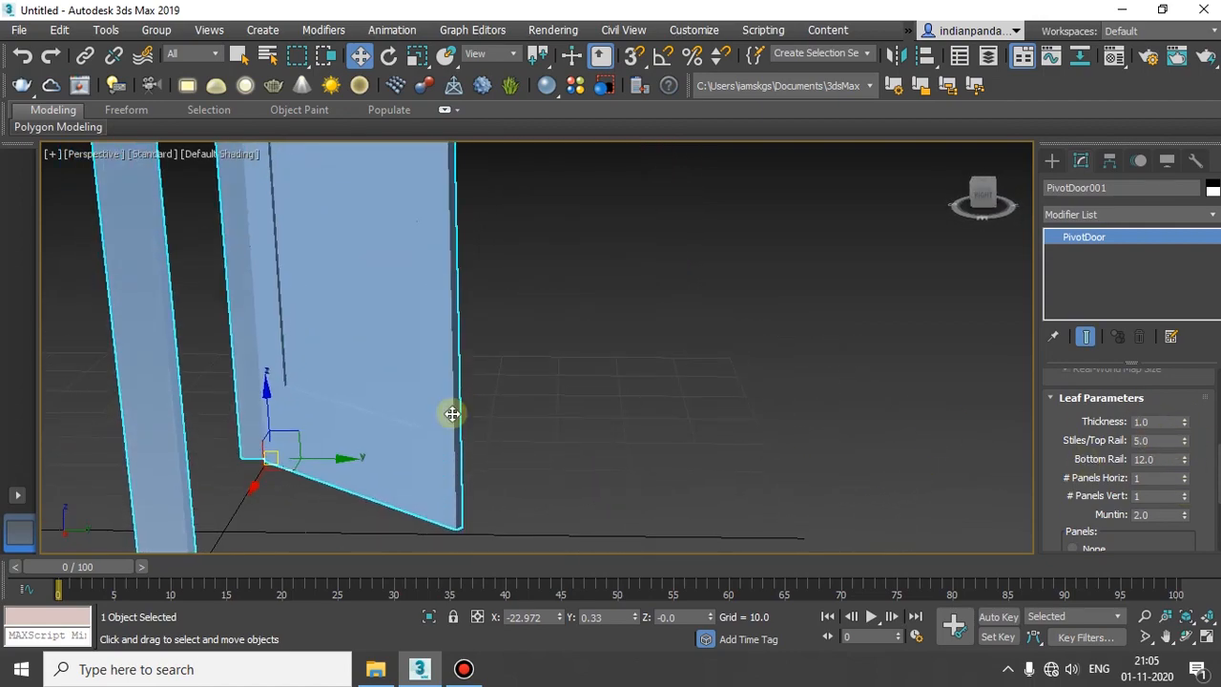
{"action": "left_click", "coordinate": [215, 155]}
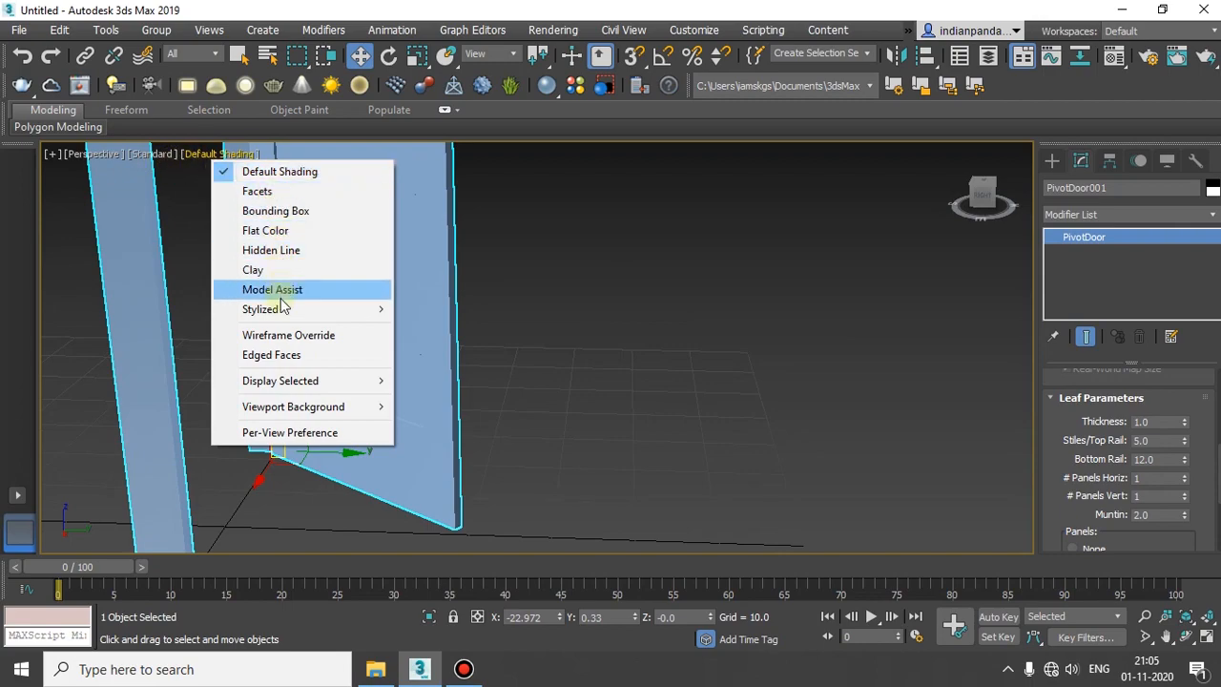
{"action": "left_click", "coordinate": [296, 355]}
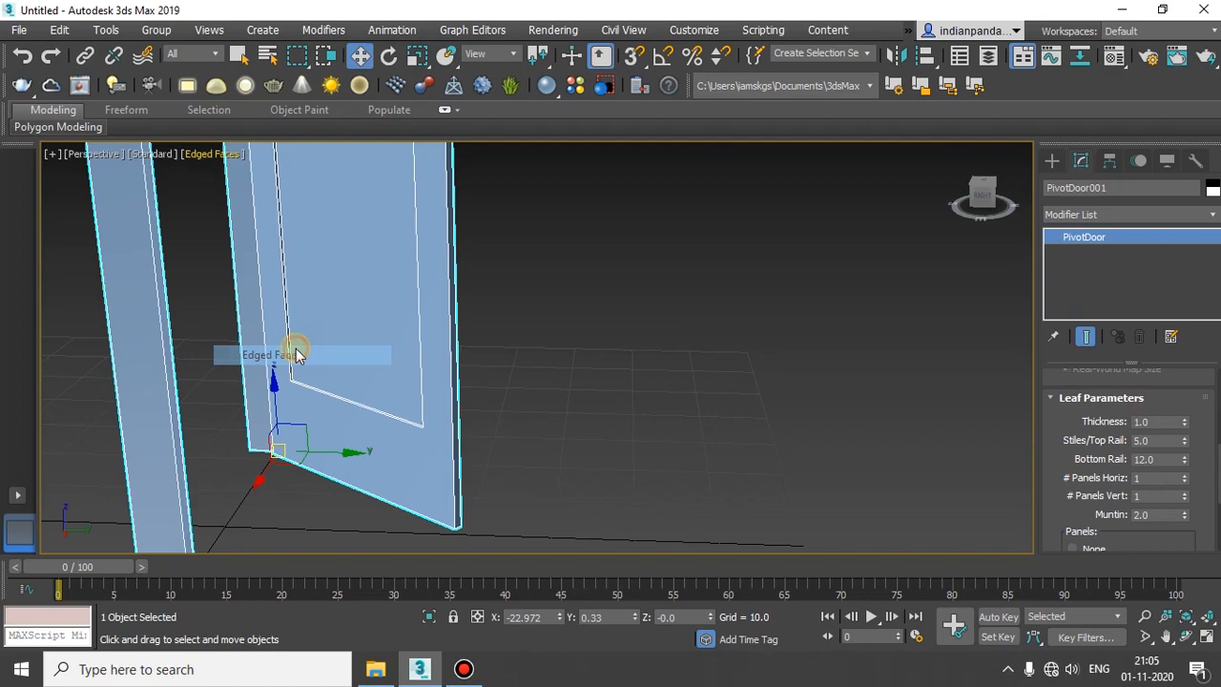
{"action": "middle_click_drag", "start_coordinate": [471, 357], "coordinate": [672, 371]}
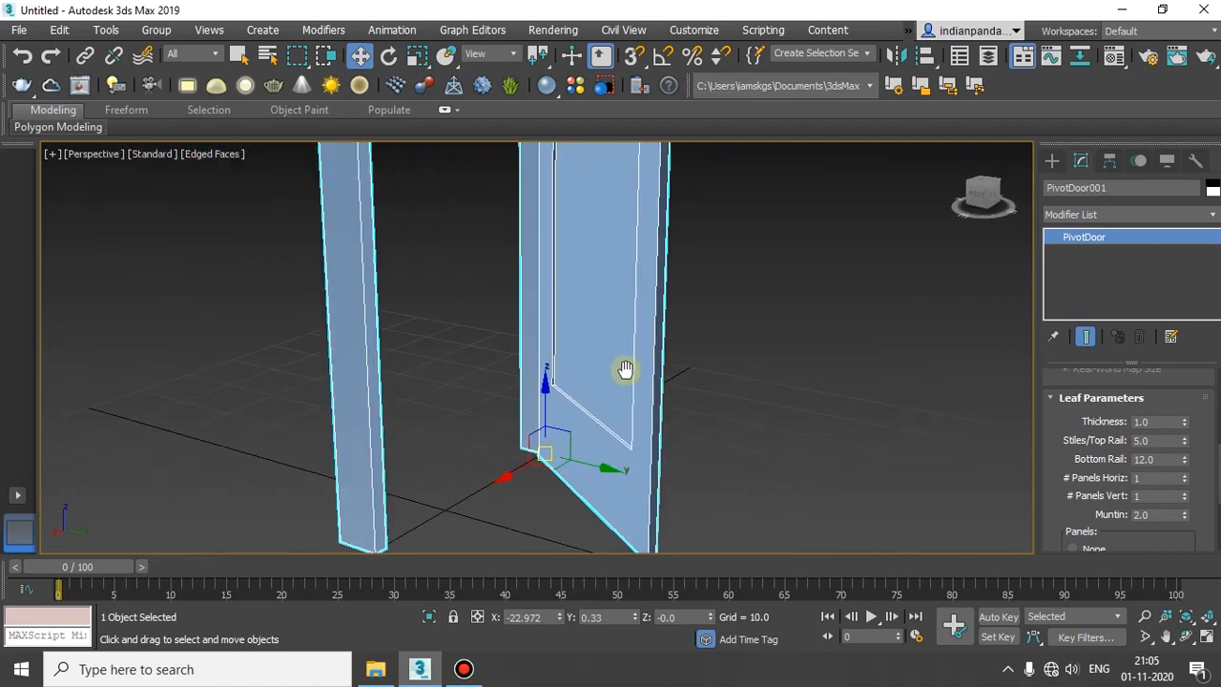
{"action": "scroll", "coordinate": [601, 372], "scroll_direction": "down", "scroll_amount": 5}
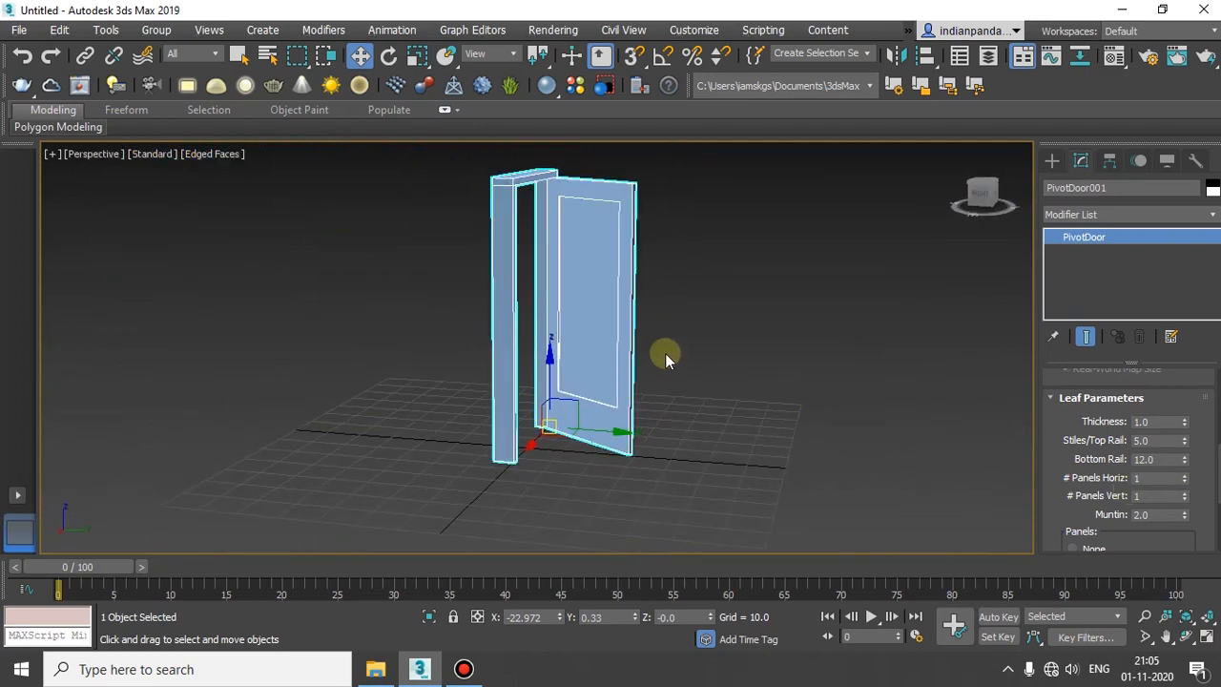
Set the door leaf's Stiles/Top Rail to about 5.85 and its Bottom Rail to 15.0.
{"action": "scroll", "coordinate": [665, 354], "scroll_direction": "up", "scroll_amount": 4}
{"action": "left_click_drag", "start_coordinate": [1183, 444], "coordinate": [1186, 470]}
{"action": "scroll", "coordinate": [576, 346], "scroll_direction": "down", "scroll_amount": 5}
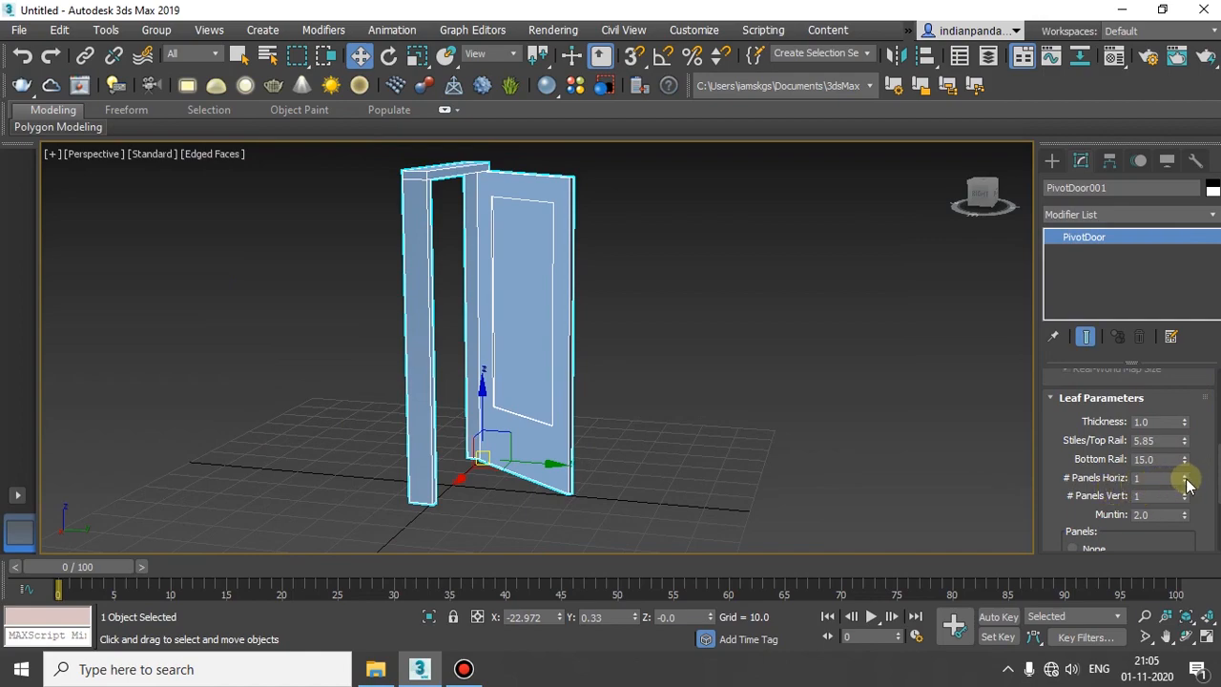
Divide the door leaf into 4 panels horizontally and 4 panels vertically.
{"action": "mouse_move", "coordinate": [1184, 480]}
{"action": "left_mouse_down"}
{"action": "mouse_move", "coordinate": [1185, 436]}
{"action": "mouse_move", "coordinate": [1185, 479]}
{"action": "left_mouse_up"}
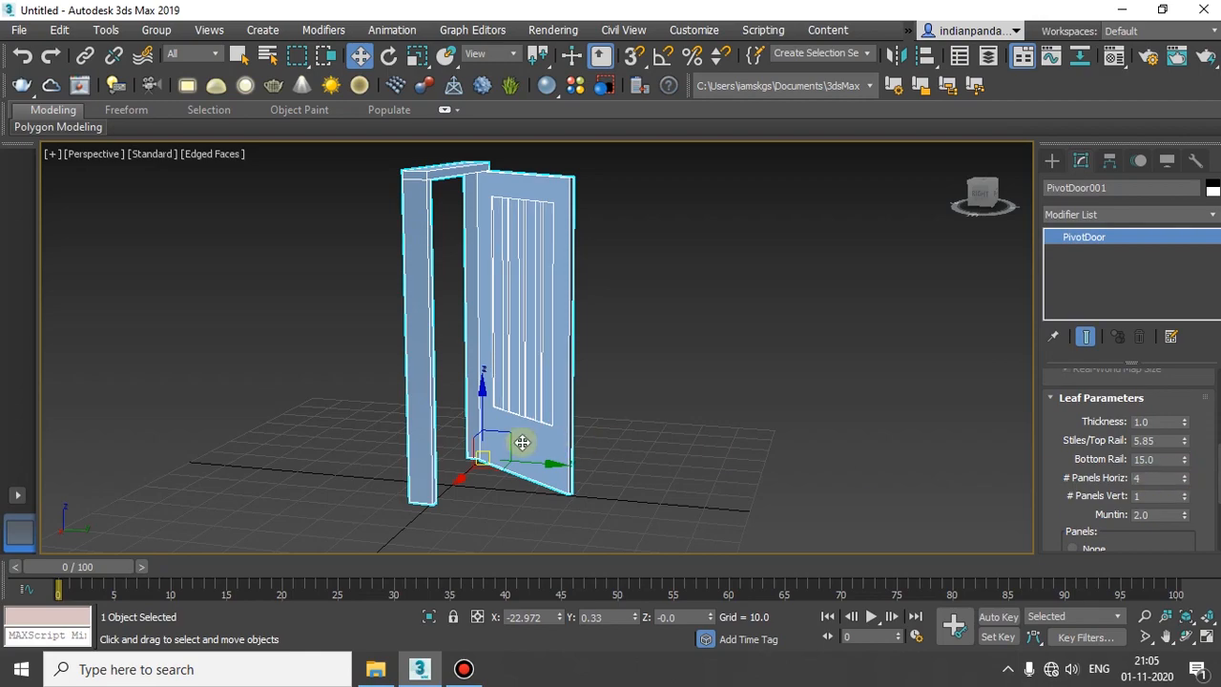
{"action": "scroll", "coordinate": [526, 442], "scroll_direction": "up", "scroll_amount": 5}
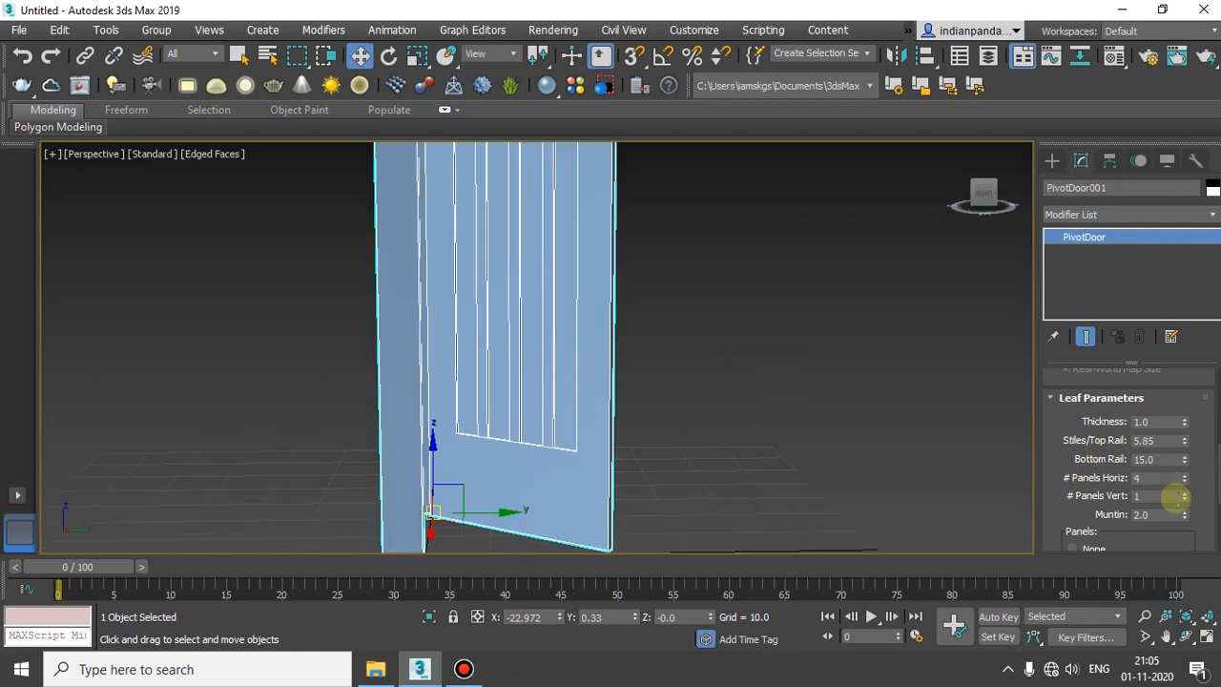
{"action": "mouse_move", "coordinate": [1183, 500]}
{"action": "left_mouse_down"}
{"action": "mouse_move", "coordinate": [1186, 487]}
{"action": "mouse_move", "coordinate": [1185, 500]}
{"action": "left_mouse_up"}
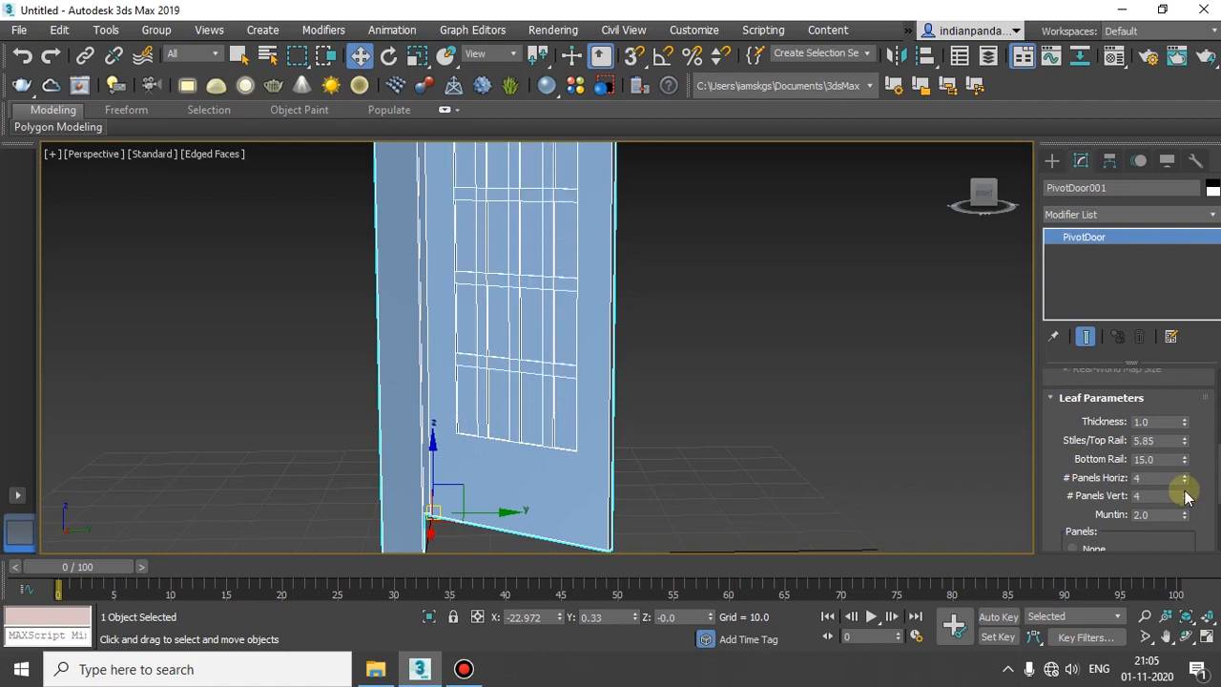
Set the door leaf's panel counts to 3 horizontal and 2 vertical.
{"action": "left_click", "coordinate": [1183, 483]}
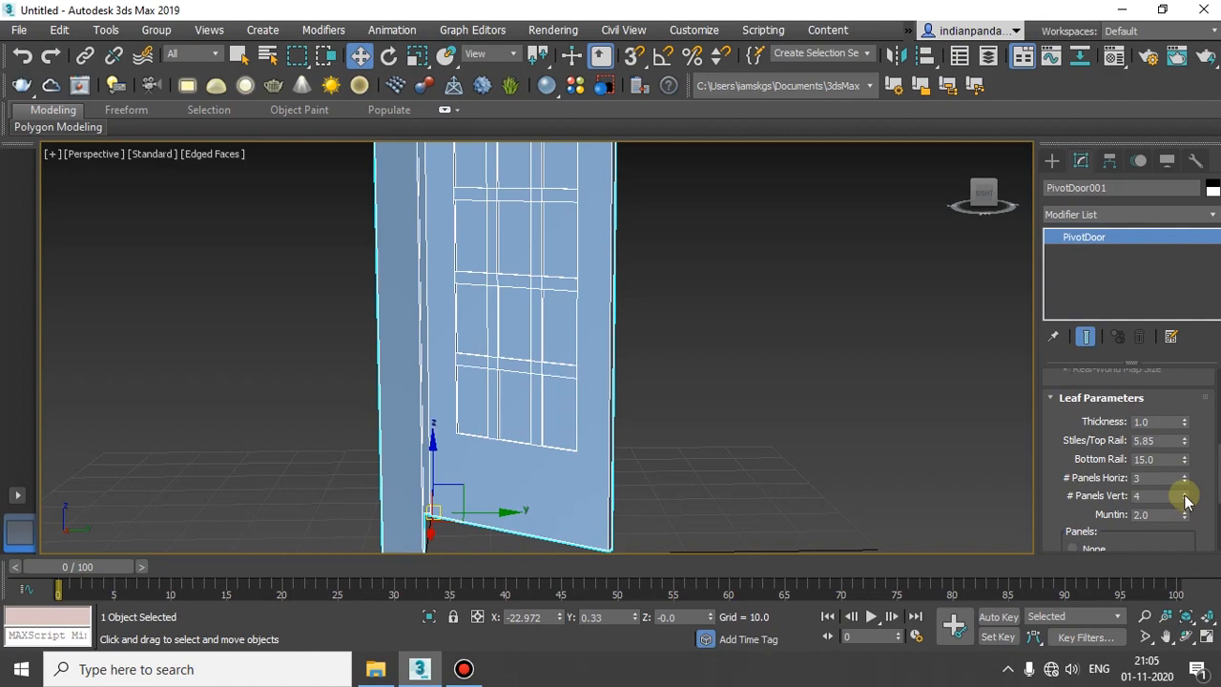
{"action": "left_click", "coordinate": [1183, 494]}
{"action": "left_click", "coordinate": [1185, 501]}
{"action": "left_click", "coordinate": [1185, 500]}
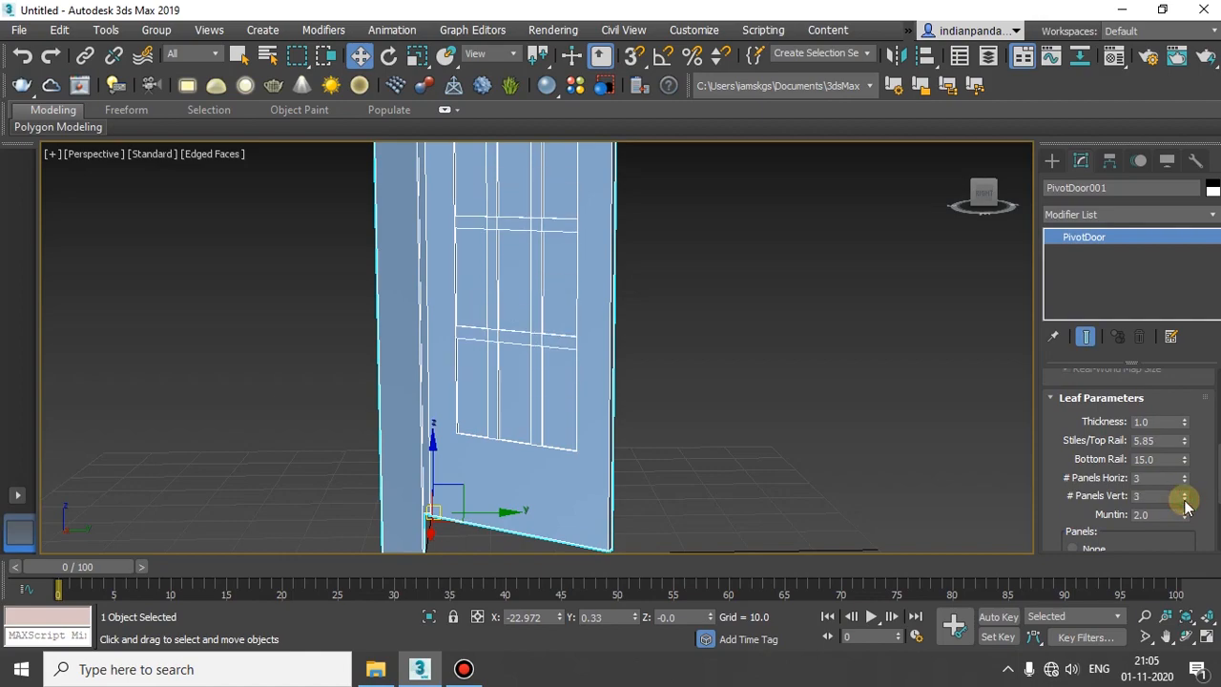
{"action": "left_click", "coordinate": [1184, 502]}
Narrow the door leaf's Stiles/Top Rail to about 3.685.
{"action": "middle_click_drag", "start_coordinate": [518, 416], "coordinate": [634, 420], "text": "alt"}
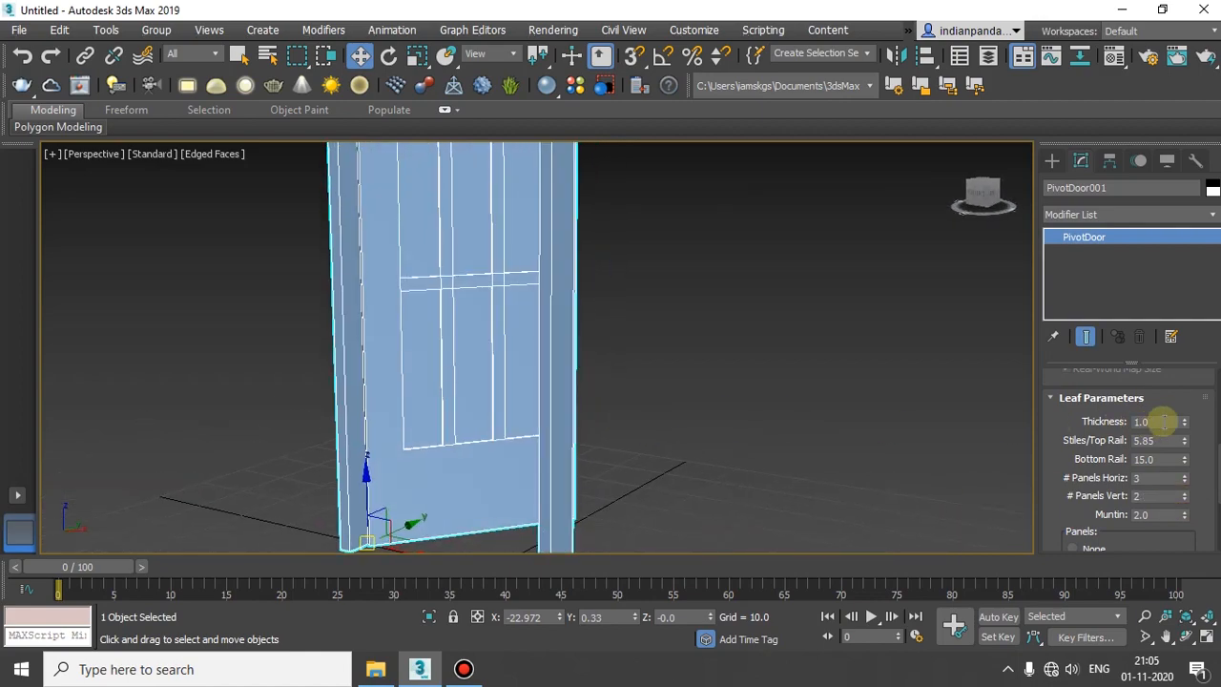
{"action": "middle_click_drag", "start_coordinate": [893, 445], "coordinate": [1145, 448], "text": "alt"}
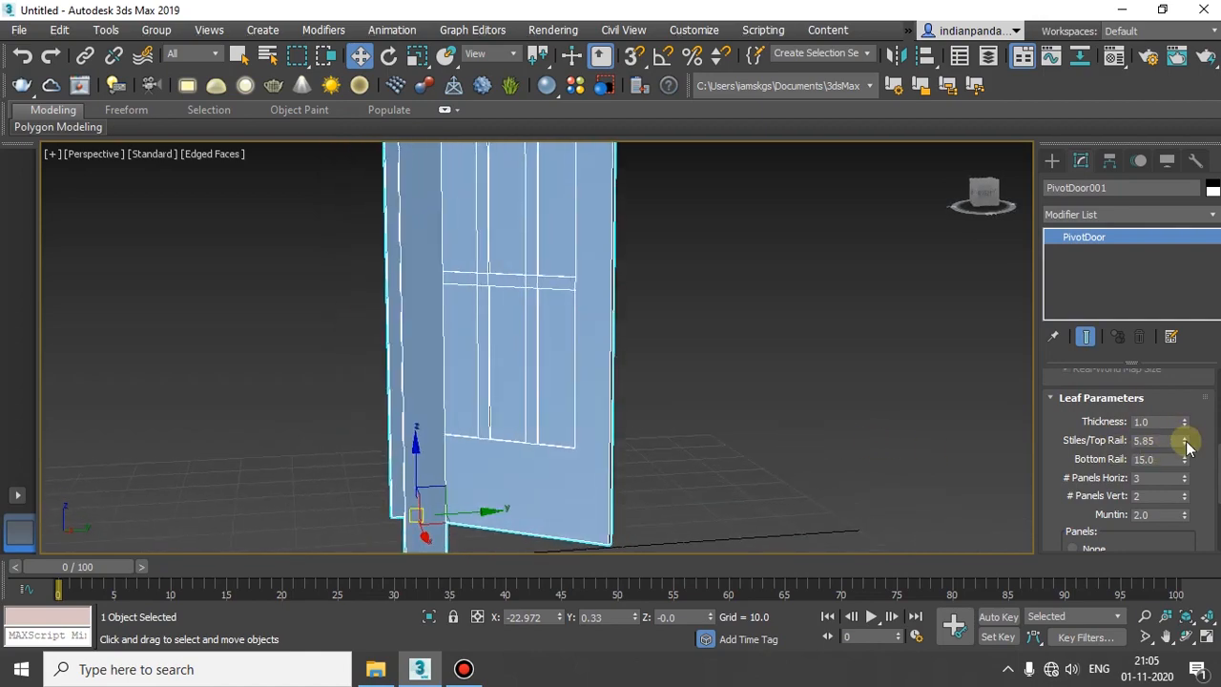
{"action": "left_click_drag", "start_coordinate": [1184, 442], "coordinate": [1184, 467]}
{"action": "middle_click_drag", "start_coordinate": [839, 400], "coordinate": [634, 382], "text": "alt"}
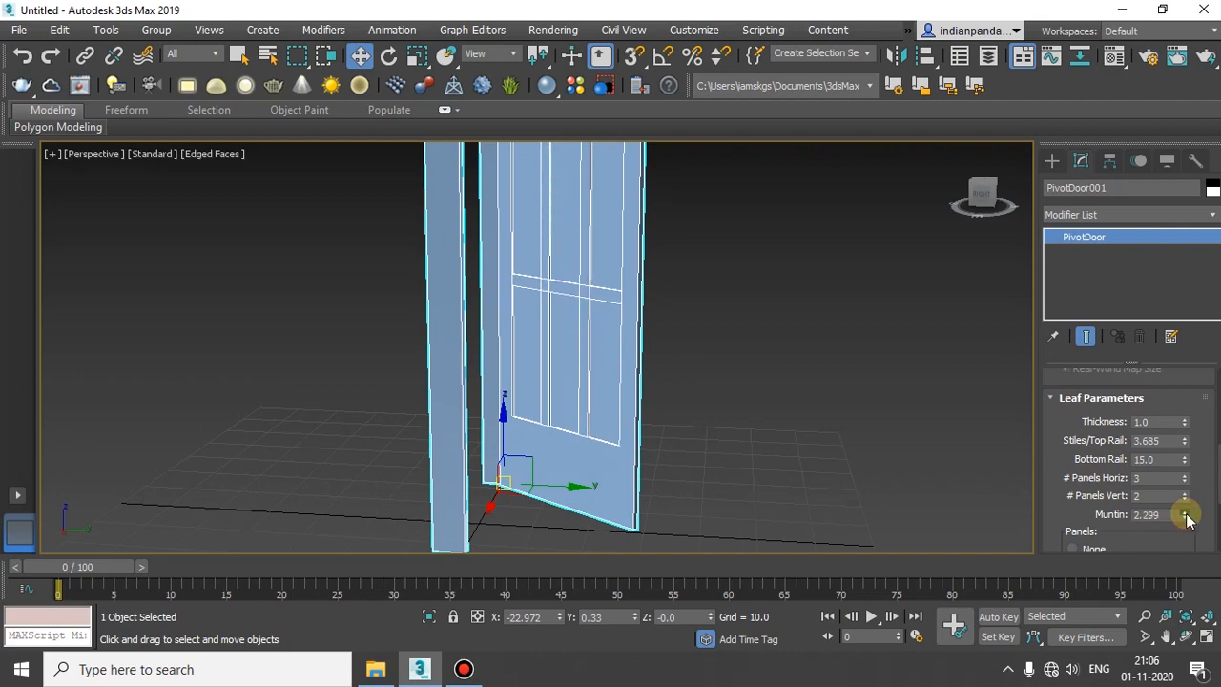
Adjust the muntin width between the leaf panels and set it to about 0.714.
{"action": "scroll", "coordinate": [612, 284], "scroll_direction": "up", "scroll_amount": 10}
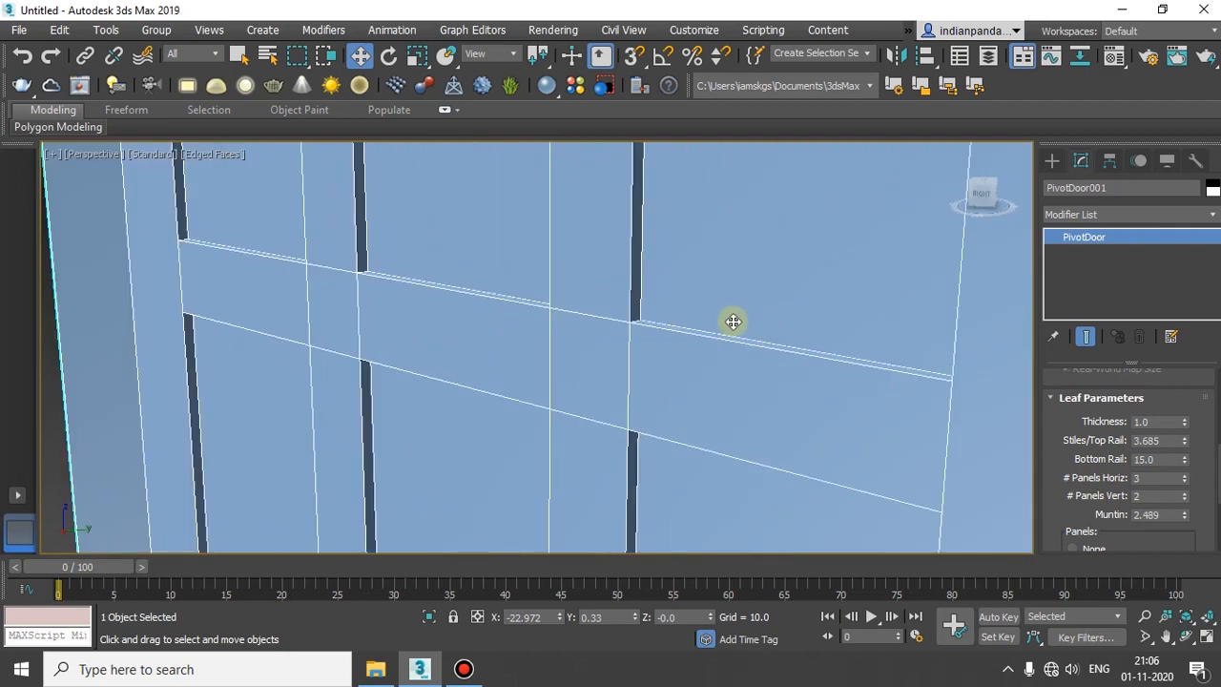
{"action": "left_click_drag", "start_coordinate": [1184, 516], "coordinate": [1180, 544]}
{"action": "scroll", "coordinate": [608, 415], "scroll_direction": "down", "scroll_amount": 5}
{"action": "scroll", "coordinate": [608, 415], "scroll_direction": "down", "scroll_amount": 3}
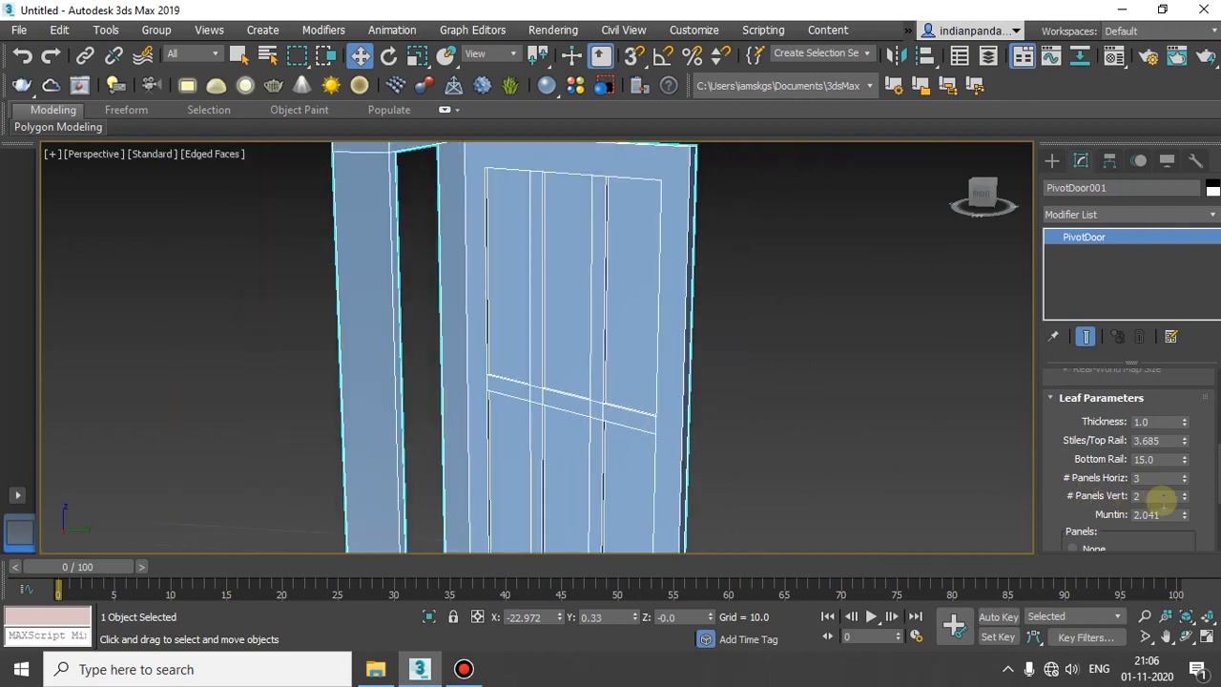
{"action": "left_click_drag", "start_coordinate": [1187, 520], "coordinate": [1161, 575]}
{"action": "scroll", "coordinate": [512, 359], "scroll_direction": "down", "scroll_amount": 3}
{"action": "middle_click_drag", "start_coordinate": [513, 359], "coordinate": [849, 277], "text": "alt"}
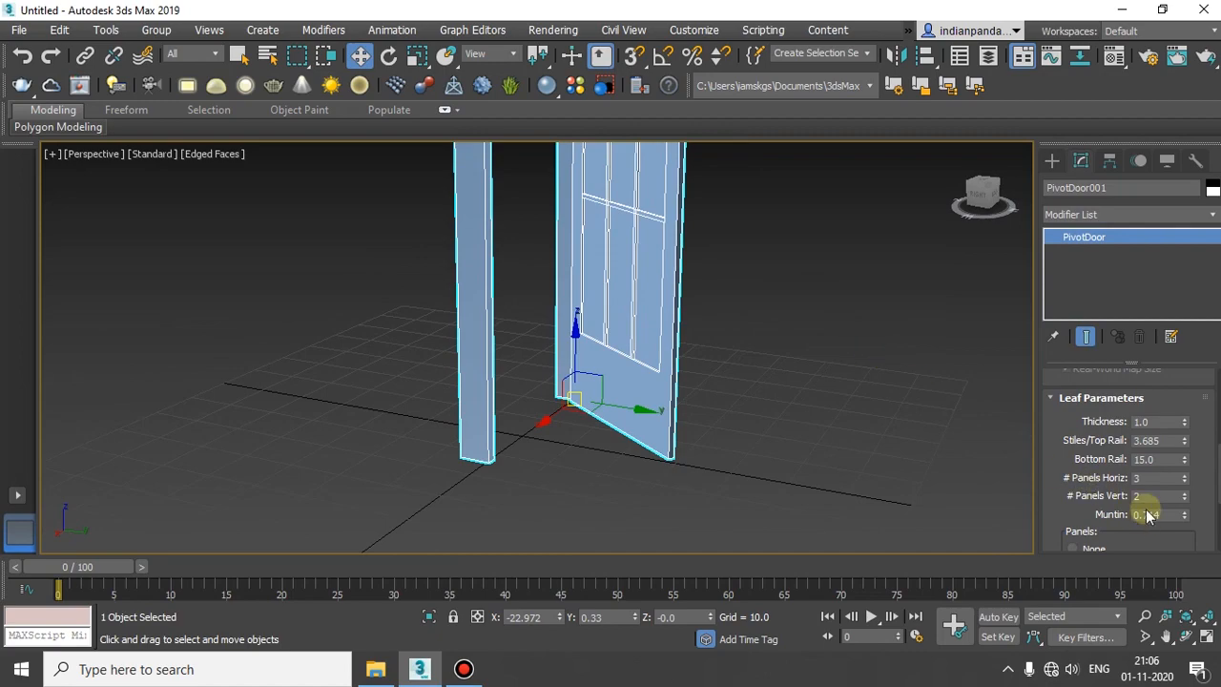
Compare the None and Glass panel types on the door leaf, and choose Beveled panels.
{"action": "scroll", "coordinate": [1096, 495], "scroll_direction": "down", "scroll_amount": 3}
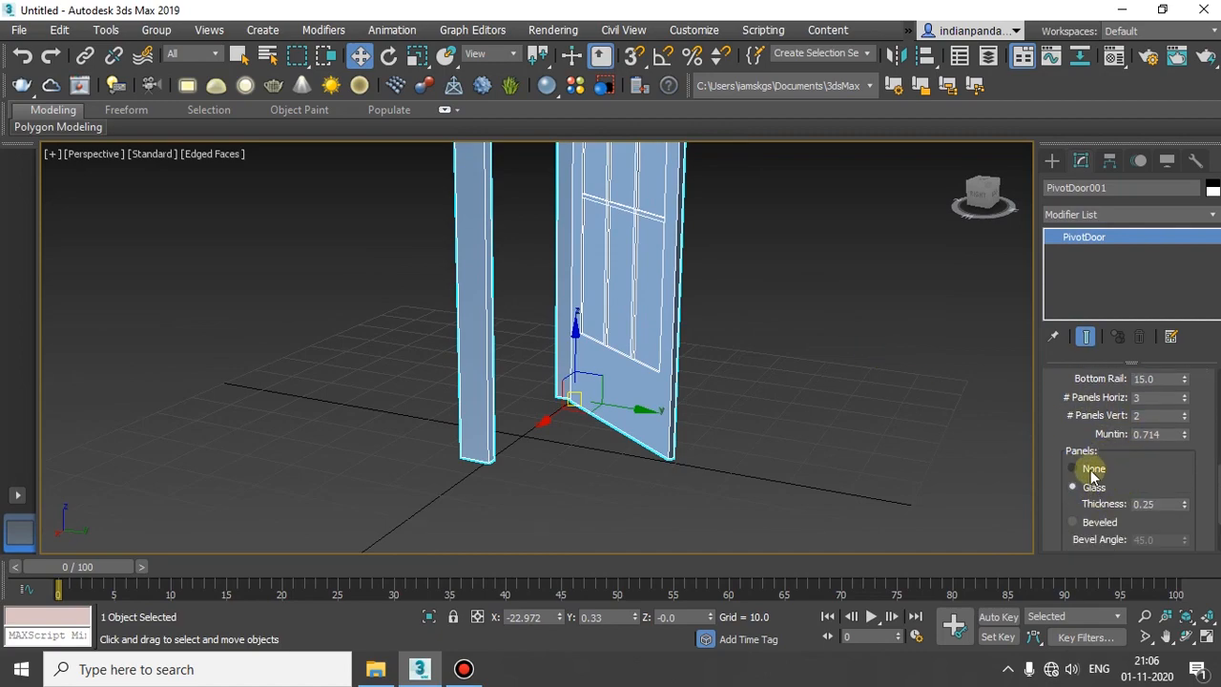
{"action": "left_click", "coordinate": [1083, 487]}
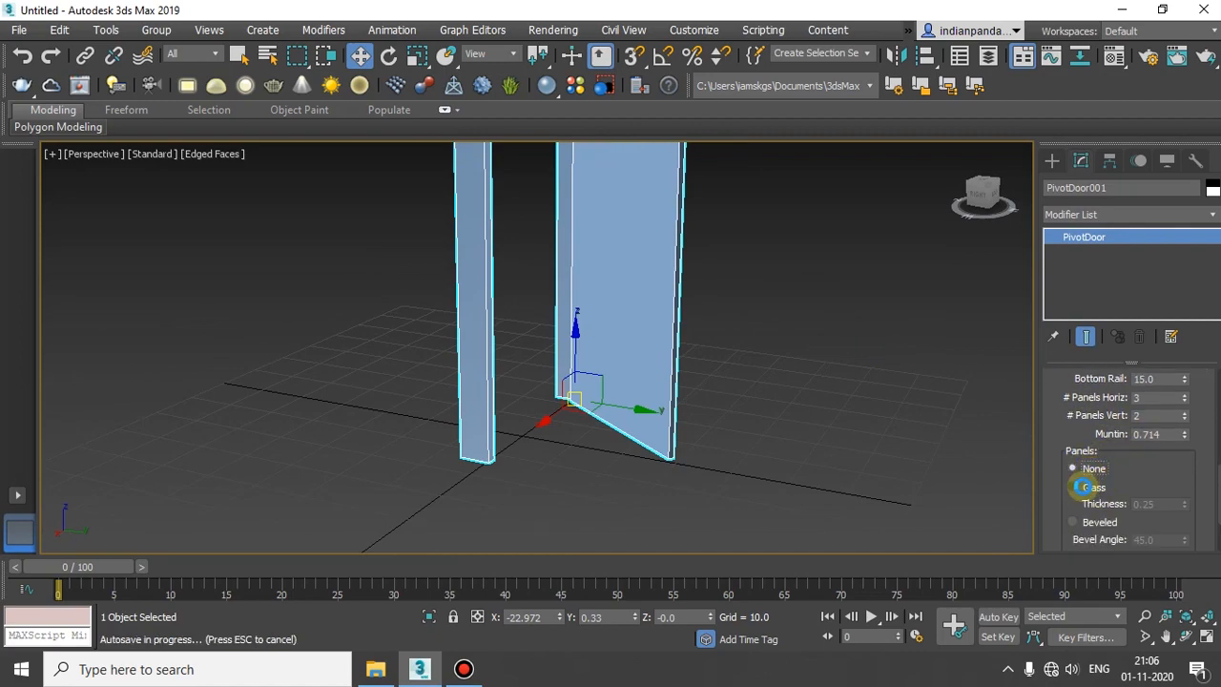
{"action": "middle_click_drag", "start_coordinate": [729, 456], "coordinate": [609, 299], "text": "alt"}
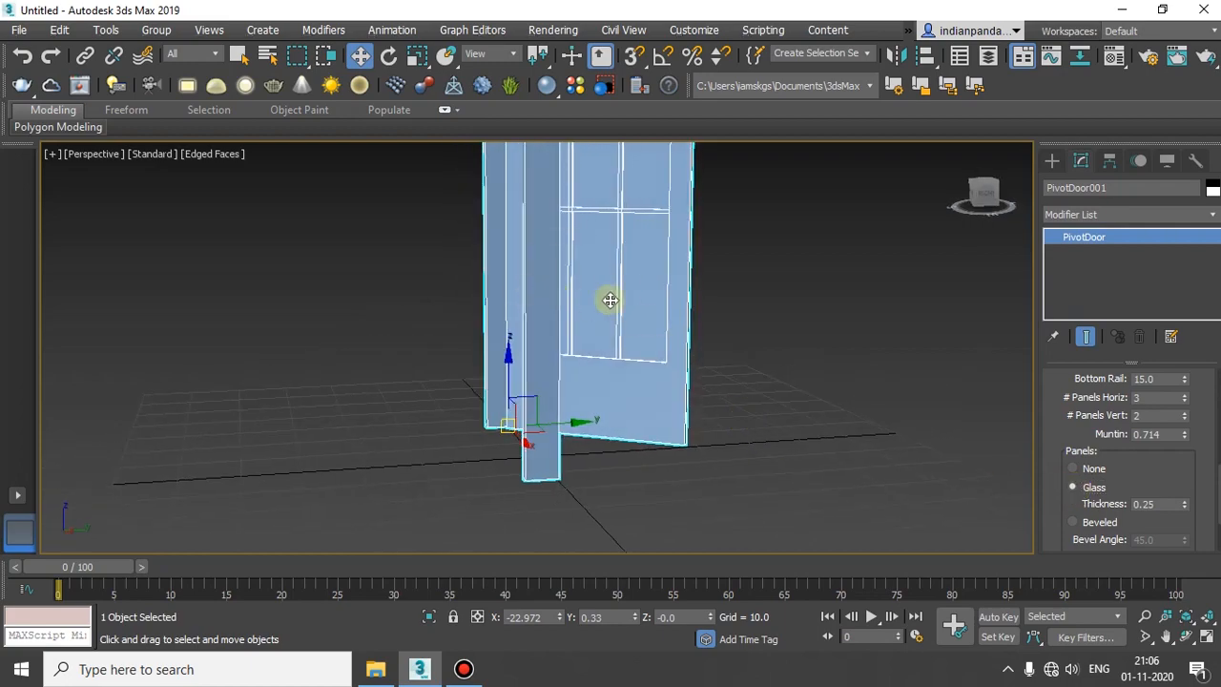
{"action": "scroll", "coordinate": [1182, 476], "scroll_direction": "down", "scroll_amount": 2}
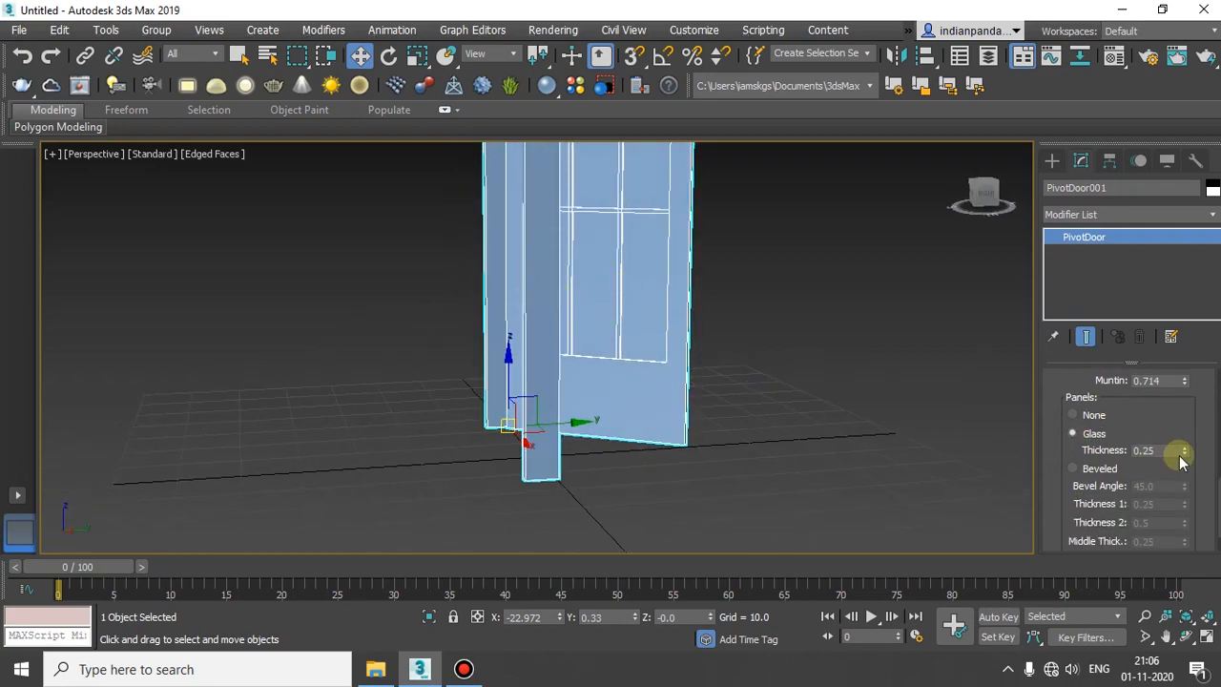
{"action": "left_click", "coordinate": [1075, 468]}
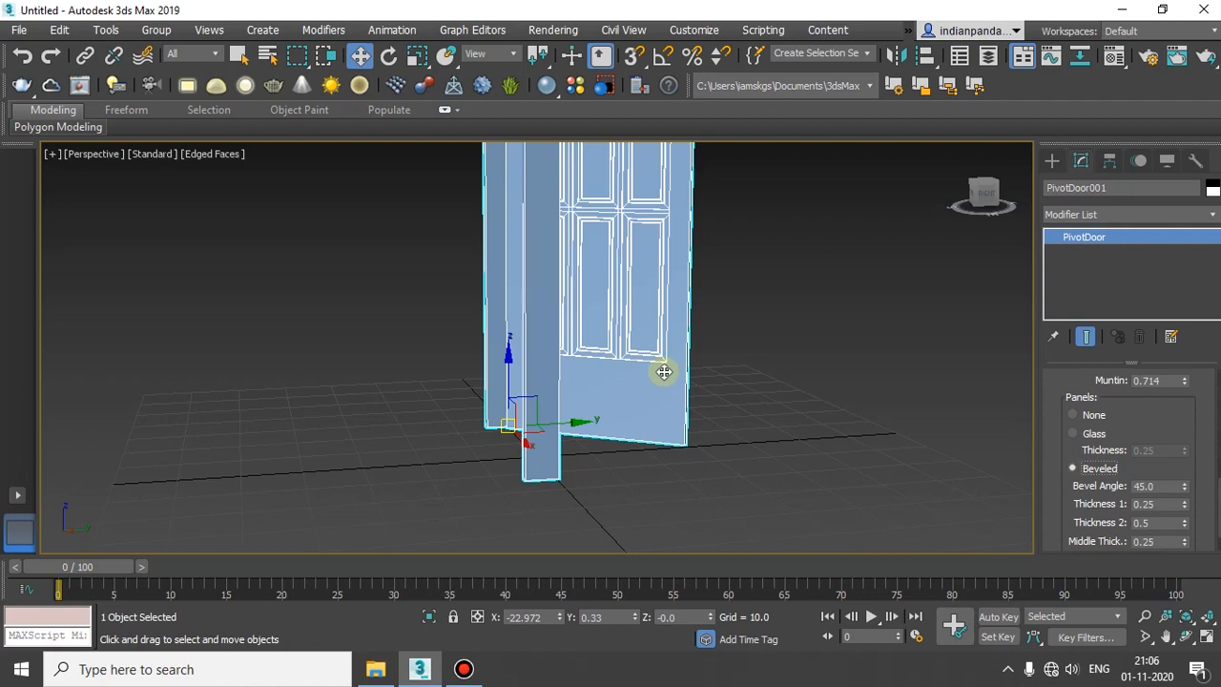
Examine the beveled panels and muntins up close on both sides of the pivot door leaf.
{"action": "middle_click_drag", "start_coordinate": [663, 372], "coordinate": [586, 412], "text": "alt"}
{"action": "scroll", "coordinate": [606, 281], "scroll_direction": "up", "scroll_amount": 4}
{"action": "middle_click_drag", "start_coordinate": [689, 362], "coordinate": [558, 353], "text": "alt"}
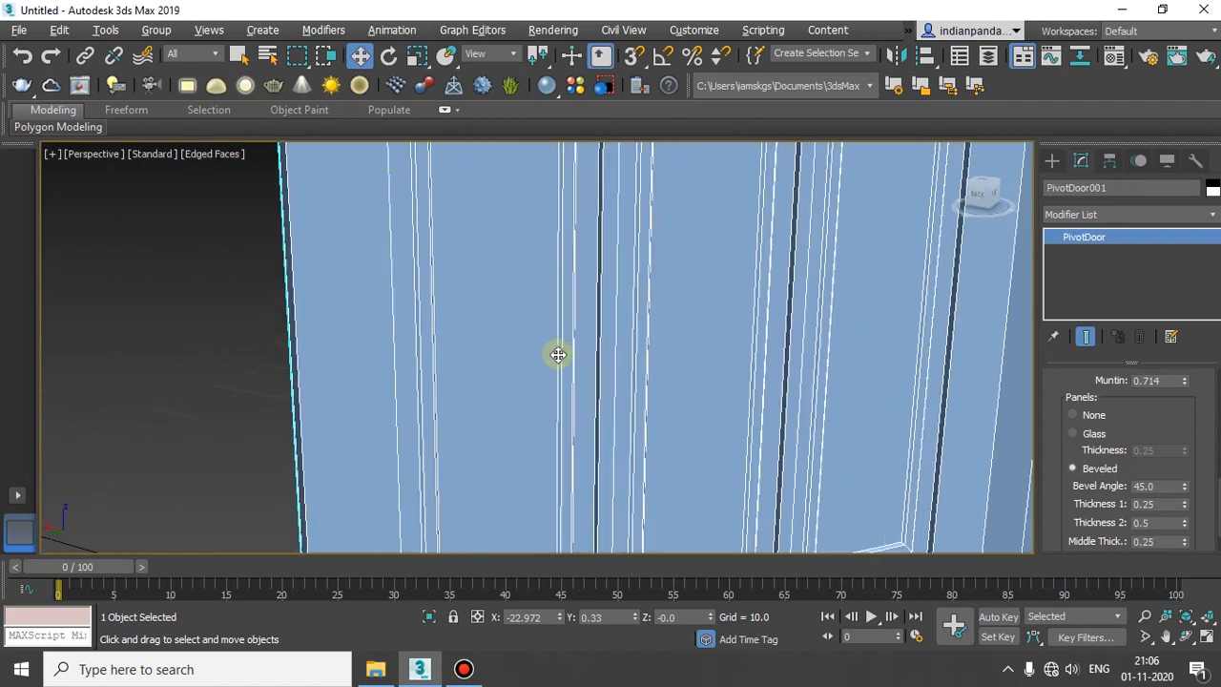
{"action": "scroll", "coordinate": [657, 357], "scroll_direction": "down", "scroll_amount": 4}
{"action": "middle_click_drag", "start_coordinate": [657, 356], "coordinate": [659, 291], "text": "alt"}
{"action": "scroll", "coordinate": [643, 232], "scroll_direction": "up", "scroll_amount": 5}
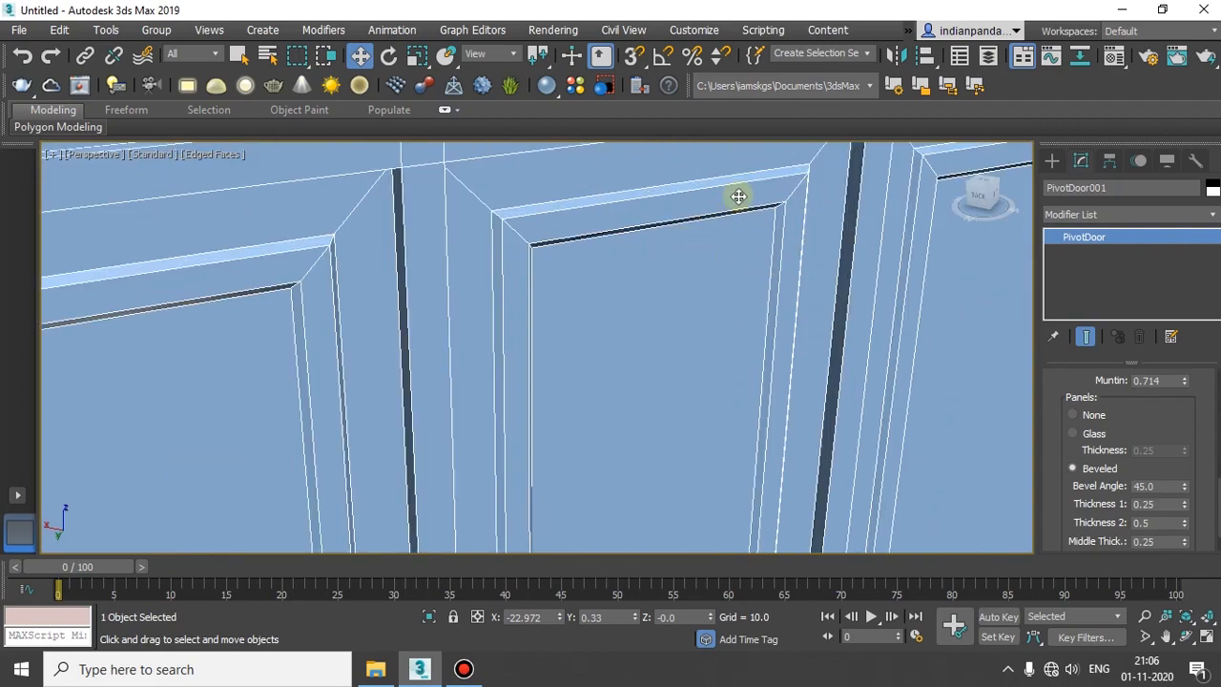
{"action": "middle_click_drag", "start_coordinate": [818, 286], "coordinate": [709, 327], "text": "alt"}
{"action": "scroll", "coordinate": [708, 327], "scroll_direction": "down", "scroll_amount": 4}
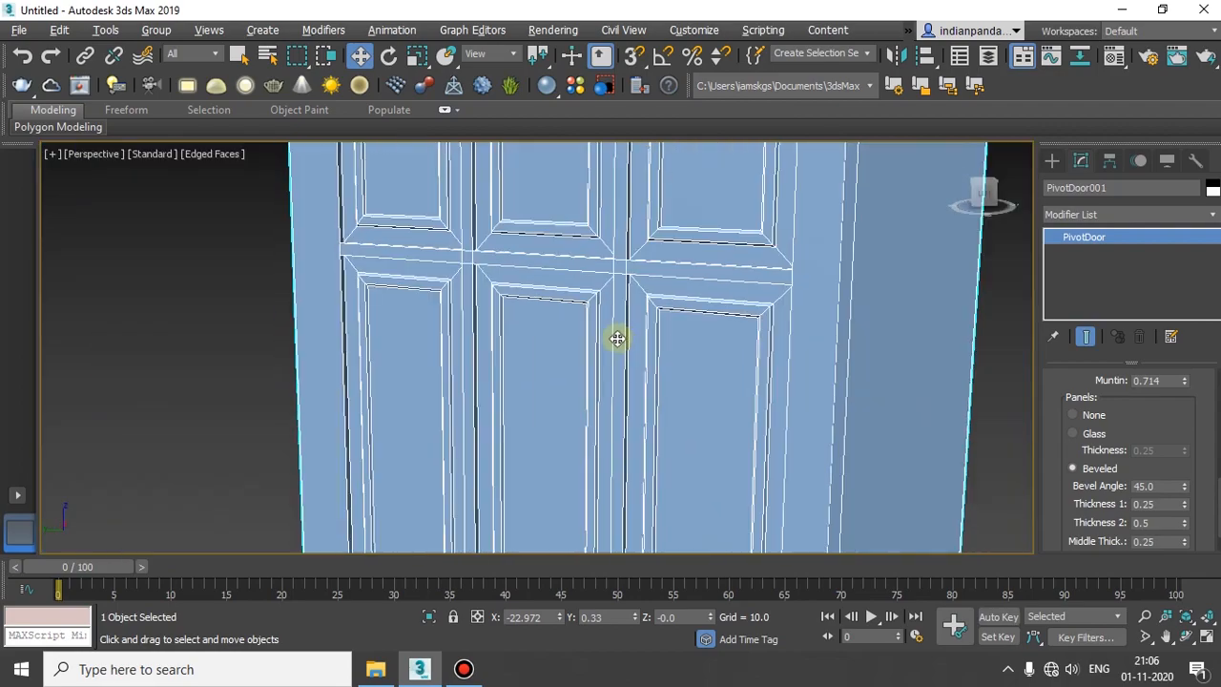
{"action": "middle_click_drag", "start_coordinate": [619, 338], "coordinate": [871, 411], "text": "alt"}
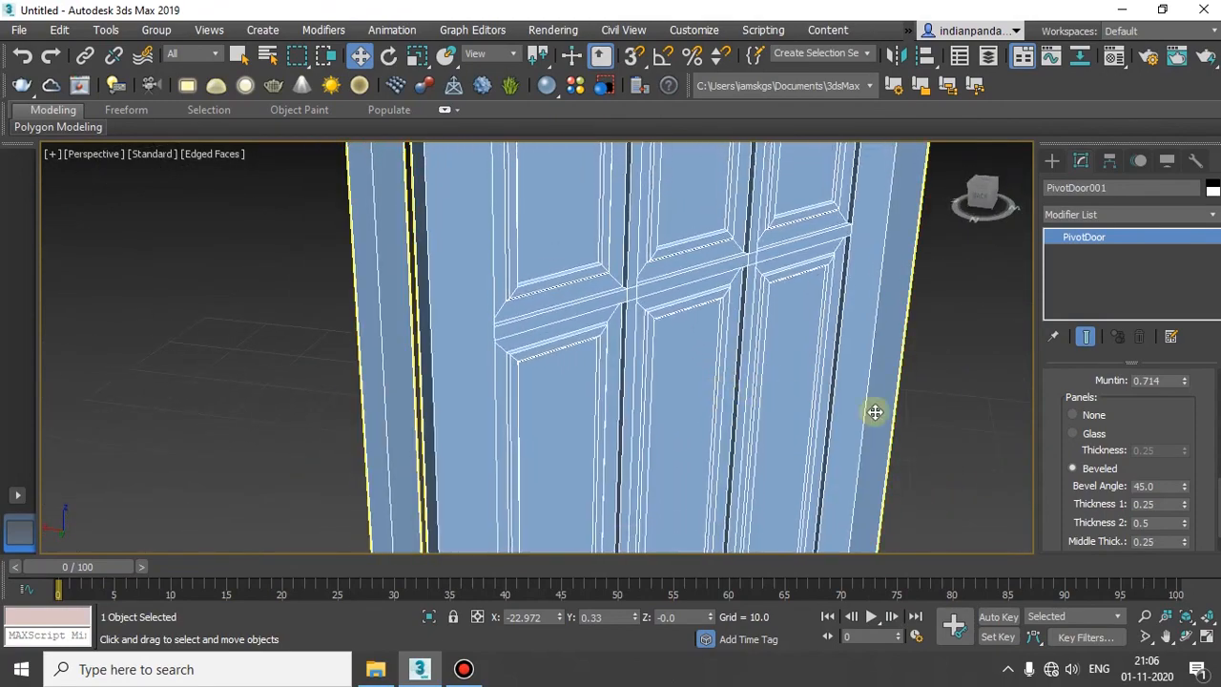
{"action": "middle_click_drag", "start_coordinate": [1035, 418], "coordinate": [1057, 443], "text": "alt"}
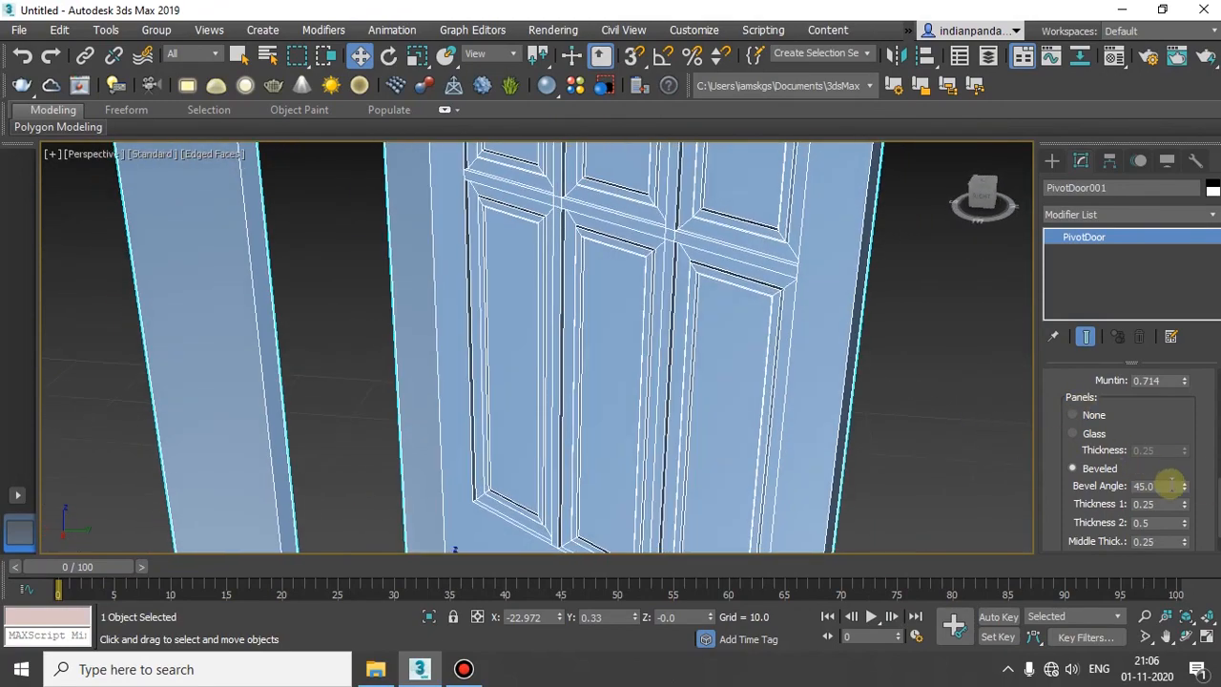
Set the pivot door panels' Bevel Angle to 36.45, Thickness 1 to 0.09, Thickness 2 to 0.45 and Middle Thickness to 0.21.
{"action": "left_click_drag", "start_coordinate": [1184, 462], "coordinate": [1182, 536]}
{"action": "scroll", "coordinate": [684, 390], "scroll_direction": "down", "scroll_amount": 5}
{"action": "middle_click_drag", "start_coordinate": [651, 336], "coordinate": [839, 464], "text": "alt"}
{"action": "scroll", "coordinate": [1162, 482], "scroll_direction": "down", "scroll_amount": 1}
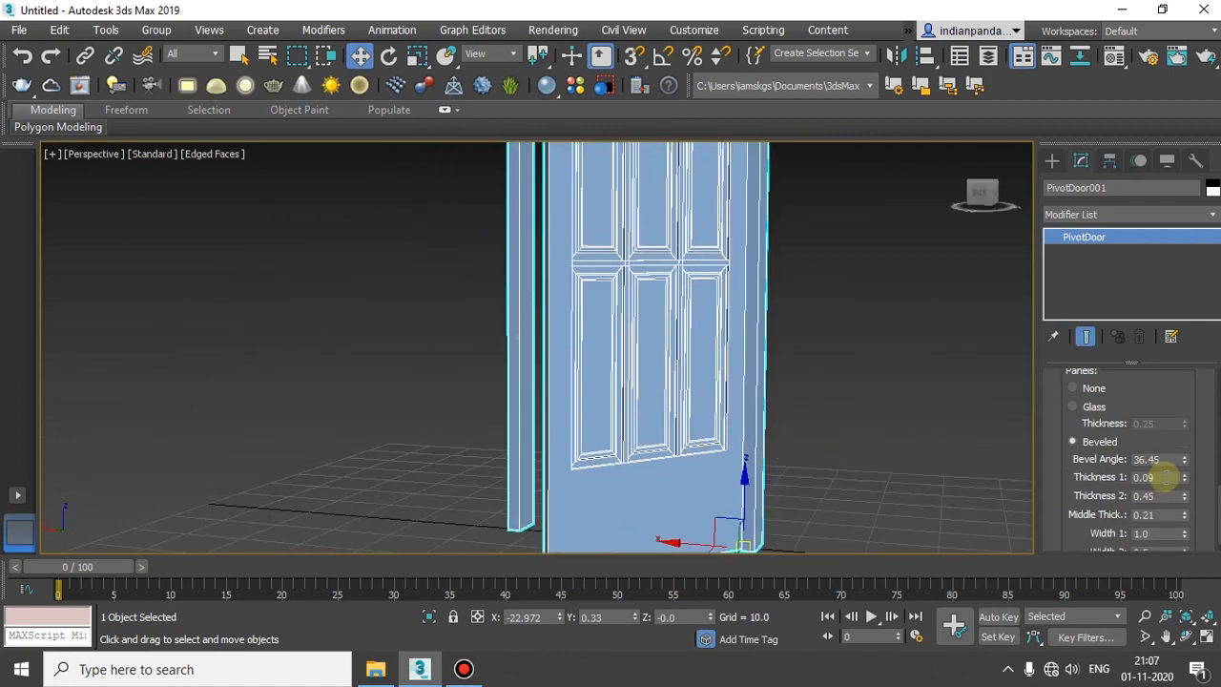
Set the beveled panels' Width 1 to 1.41 and Width 2 to 0.17, then deselect the pivot door.
{"action": "scroll", "coordinate": [1102, 465], "scroll_direction": "down", "scroll_amount": 1}
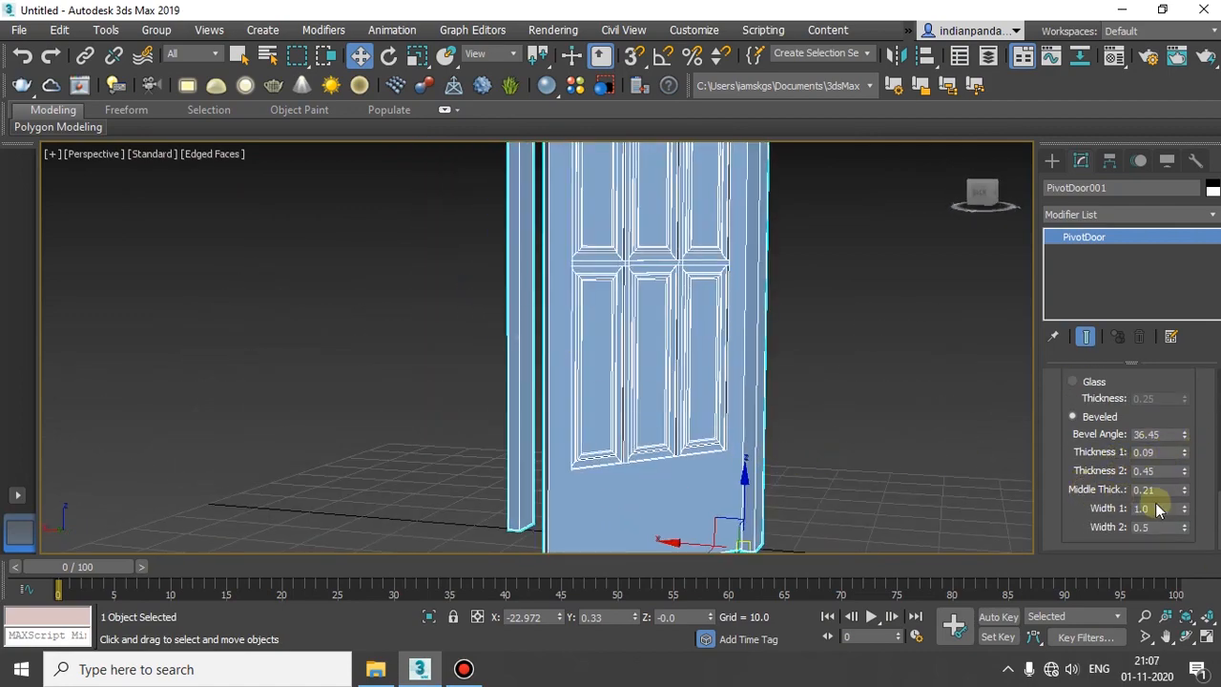
{"action": "left_click_drag", "start_coordinate": [1183, 509], "coordinate": [1186, 555]}
{"action": "middle_click_drag", "start_coordinate": [594, 369], "coordinate": [911, 408], "text": "alt"}
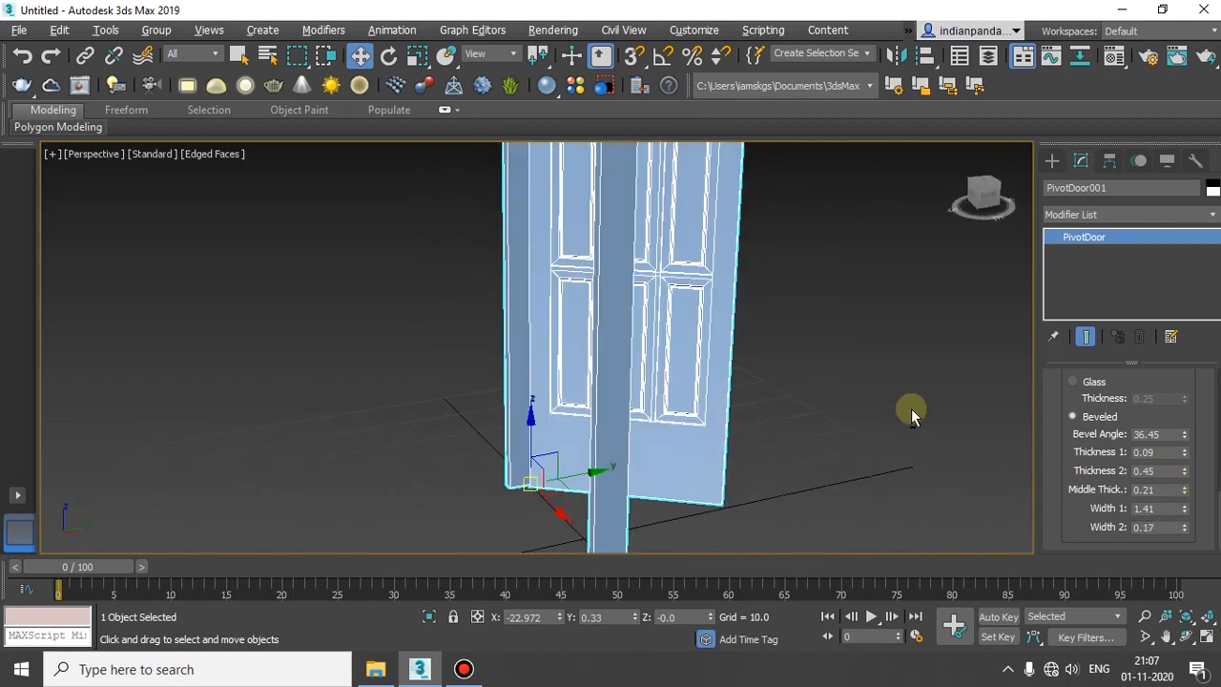
{"action": "middle_click_drag", "start_coordinate": [559, 322], "coordinate": [642, 362], "text": "alt"}
{"action": "scroll", "coordinate": [754, 367], "scroll_direction": "down", "scroll_amount": 5}
{"action": "left_click", "coordinate": [806, 441]}
{"action": "scroll", "coordinate": [641, 407], "scroll_direction": "up", "scroll_amount": 4}
{"action": "scroll", "coordinate": [641, 407], "scroll_direction": "up", "scroll_amount": 3}
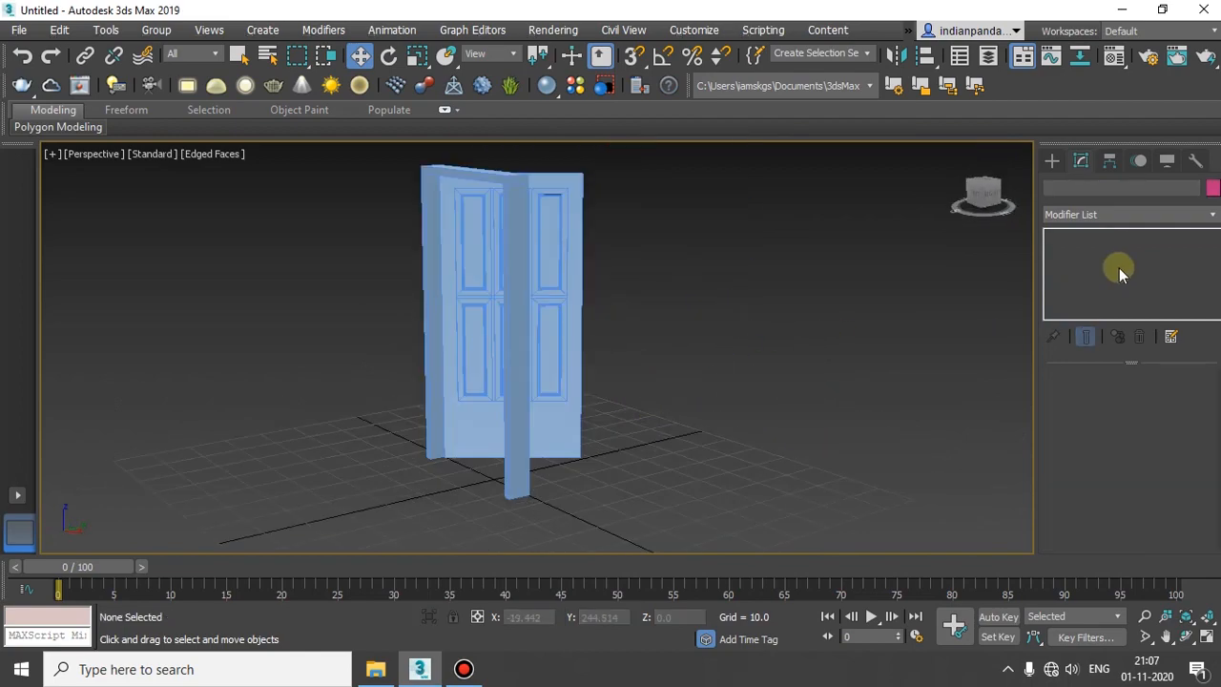
Create a sliding door beside the pivot door, about 70.6 wide, 15.7 deep and 129.4 high.
{"action": "left_click", "coordinate": [1058, 166]}
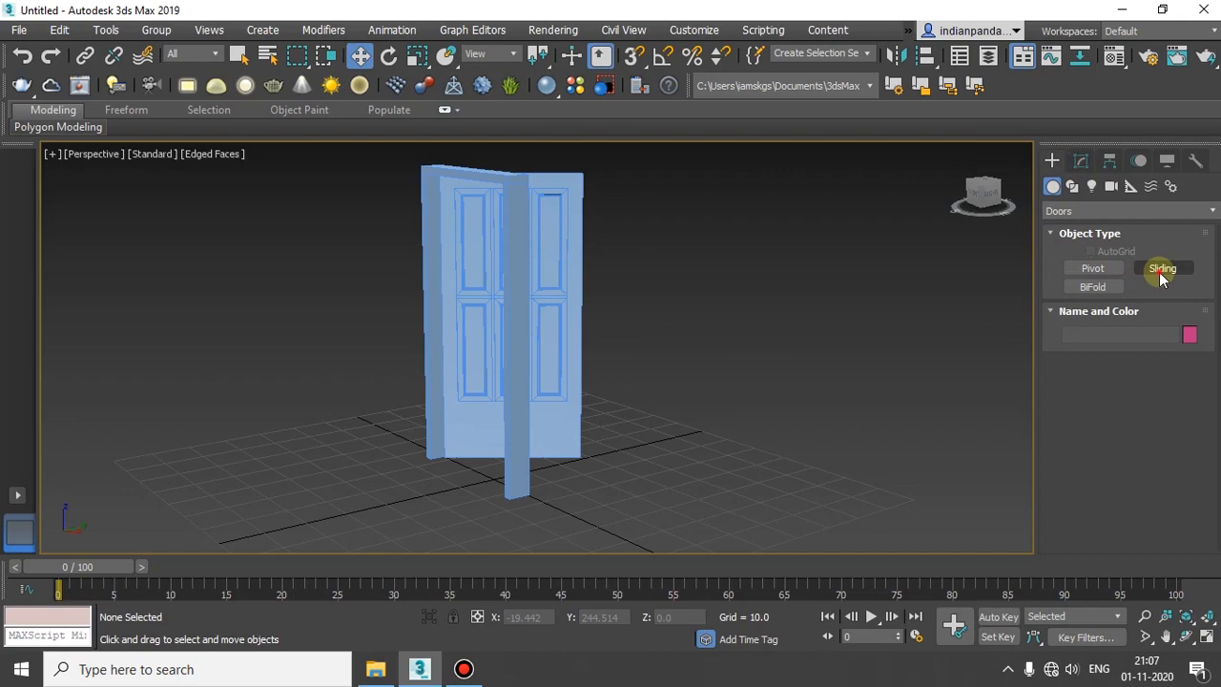
{"action": "left_click", "coordinate": [1162, 269]}
{"action": "scroll", "coordinate": [662, 338], "scroll_direction": "down", "scroll_amount": 5}
{"action": "left_click_drag", "start_coordinate": [658, 376], "coordinate": [730, 368]}
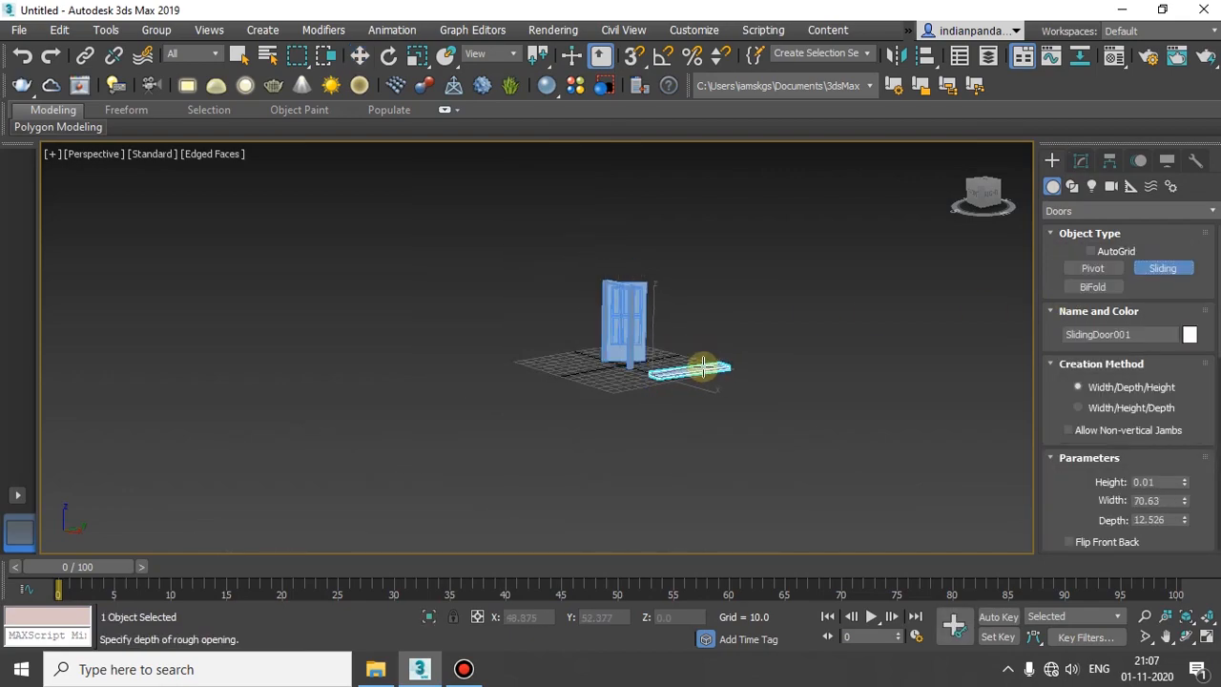
{"action": "left_click", "coordinate": [703, 364]}
{"action": "left_click", "coordinate": [703, 218]}
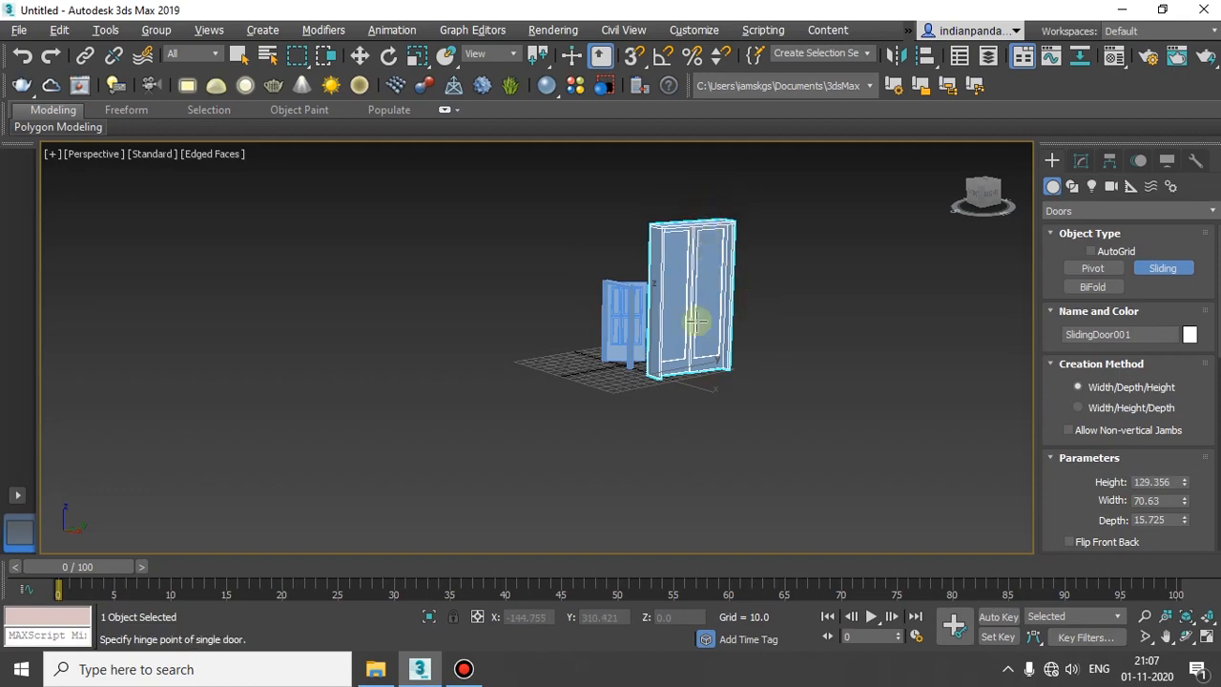
{"action": "mouse_move", "coordinate": [696, 323]}
{"action": "middle_mouse_down", "text": "alt"}
{"action": "mouse_move", "coordinate": [551, 330]}
{"action": "mouse_move", "coordinate": [493, 289]}
{"action": "mouse_move", "coordinate": [689, 326]}
{"action": "middle_mouse_up", "text": "alt"}
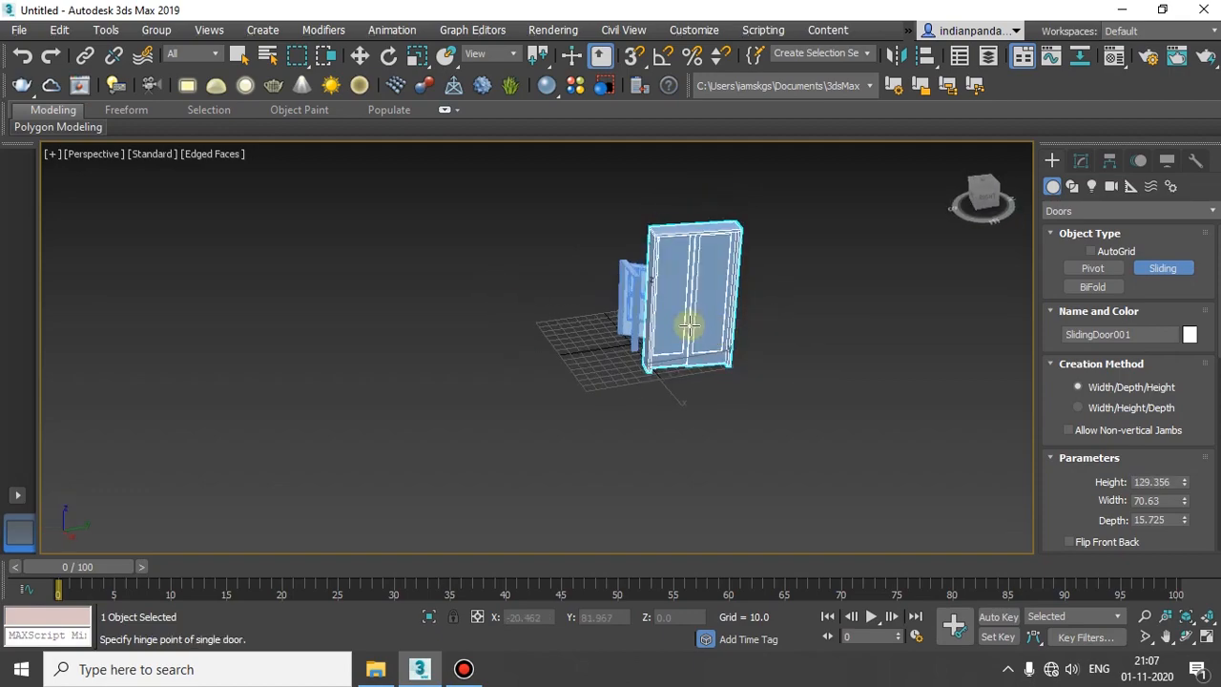
{"action": "scroll", "coordinate": [688, 326], "scroll_direction": "up", "scroll_amount": 5}
{"action": "scroll", "coordinate": [1188, 445], "scroll_direction": "down", "scroll_amount": 3}
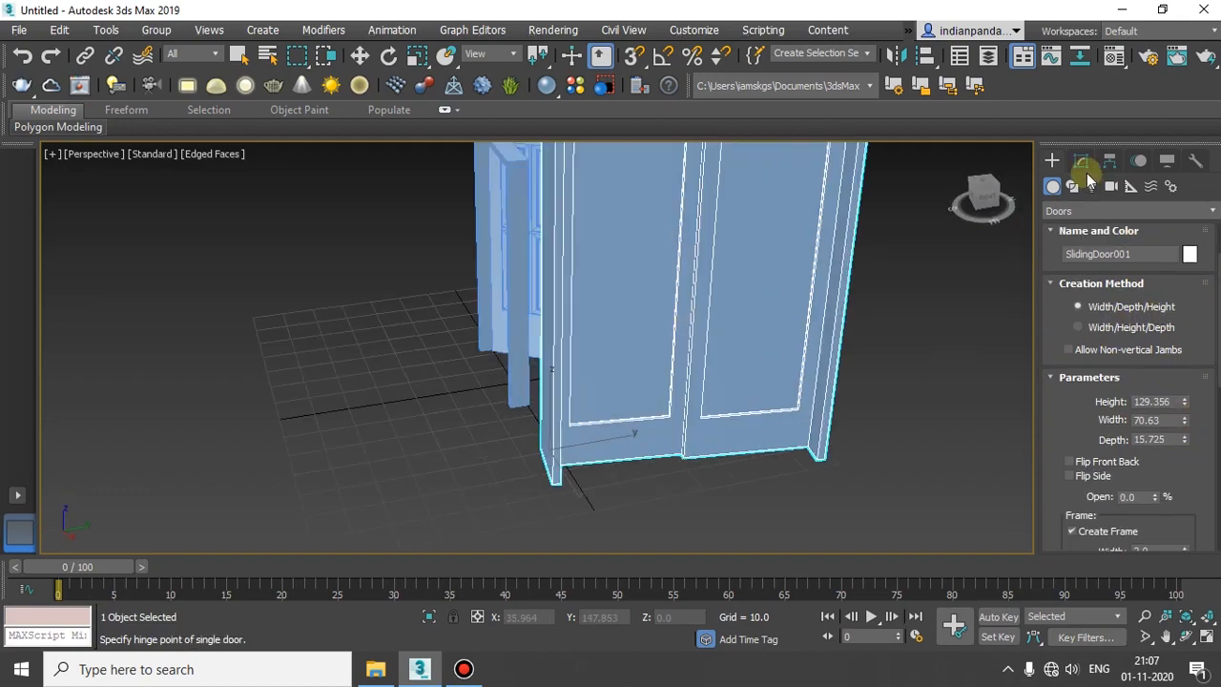
Try the Flip Front Back and Flip Side options on the closed sliding door, leaving both off.
{"action": "left_click", "coordinate": [1082, 162]}
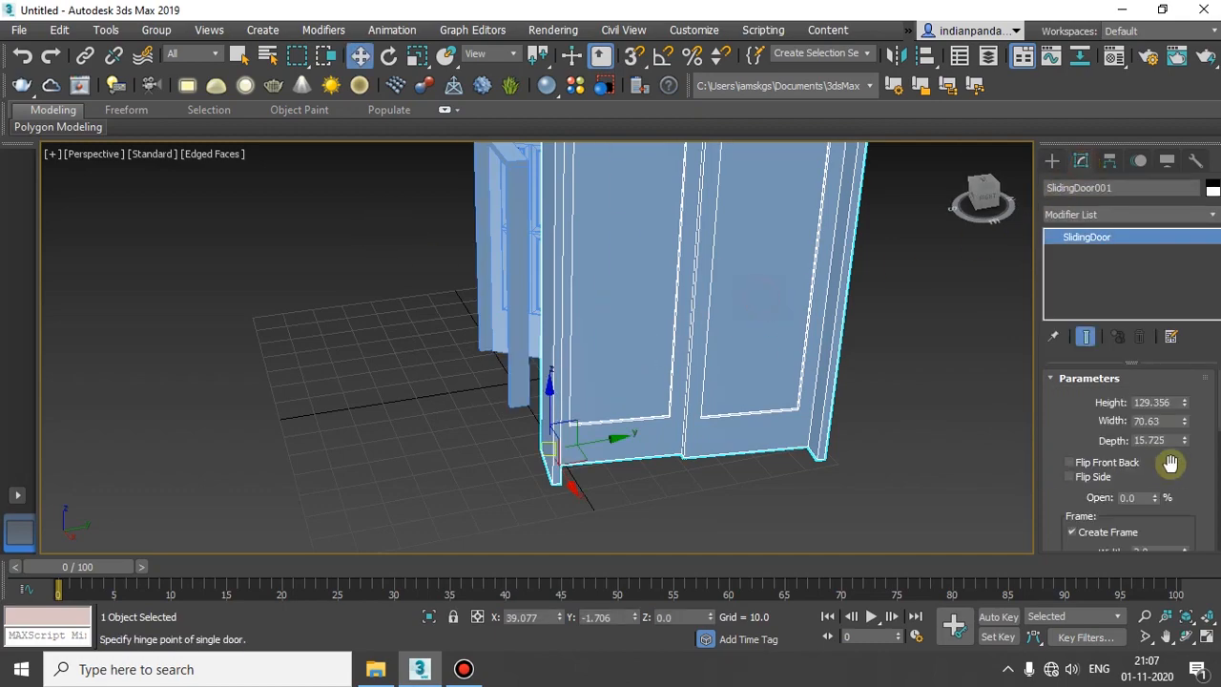
{"action": "left_click_drag", "start_coordinate": [1158, 464], "coordinate": [1086, 412]}
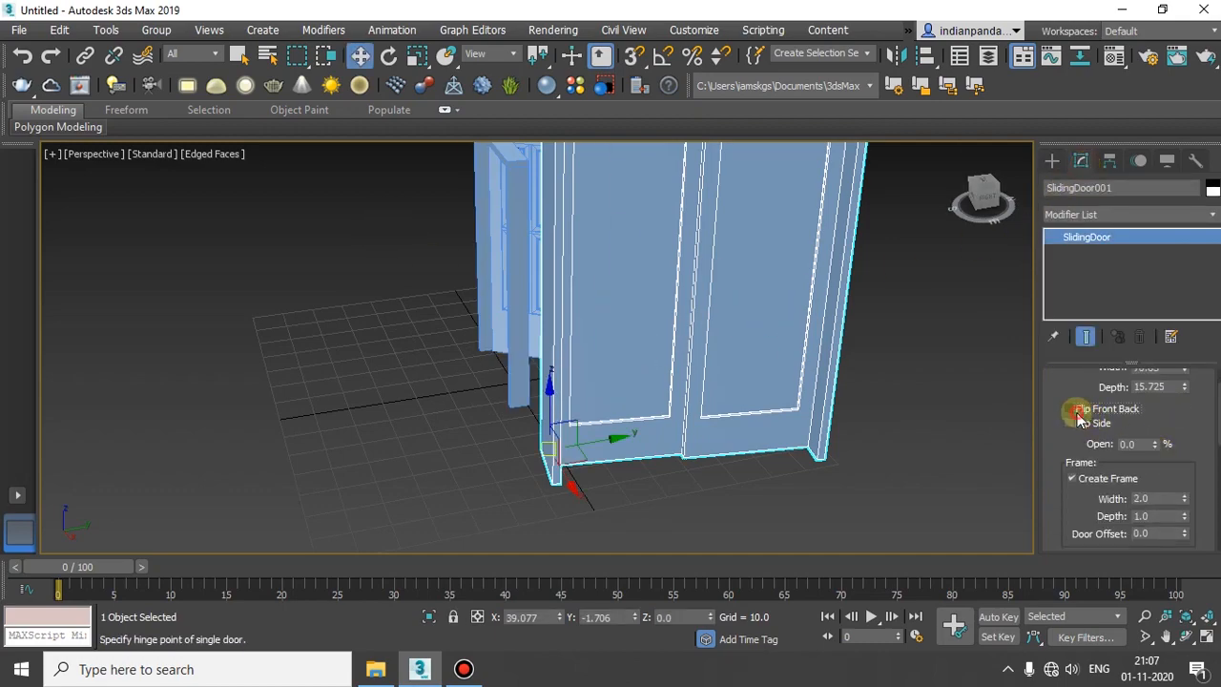
{"action": "left_click", "coordinate": [1075, 410]}
{"action": "left_click", "coordinate": [1075, 410]}
{"action": "left_click", "coordinate": [1074, 411]}
{"action": "left_click", "coordinate": [1072, 411]}
{"action": "left_click", "coordinate": [1070, 412]}
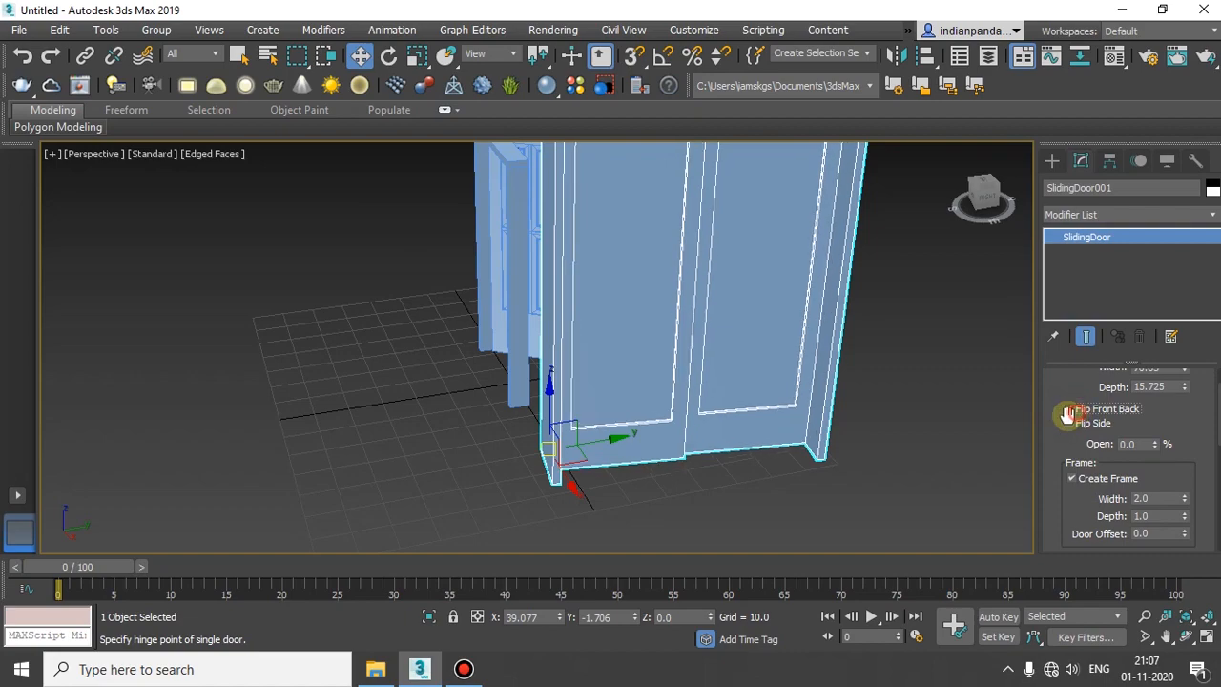
{"action": "scroll", "coordinate": [689, 436], "scroll_direction": "up", "scroll_amount": 6}
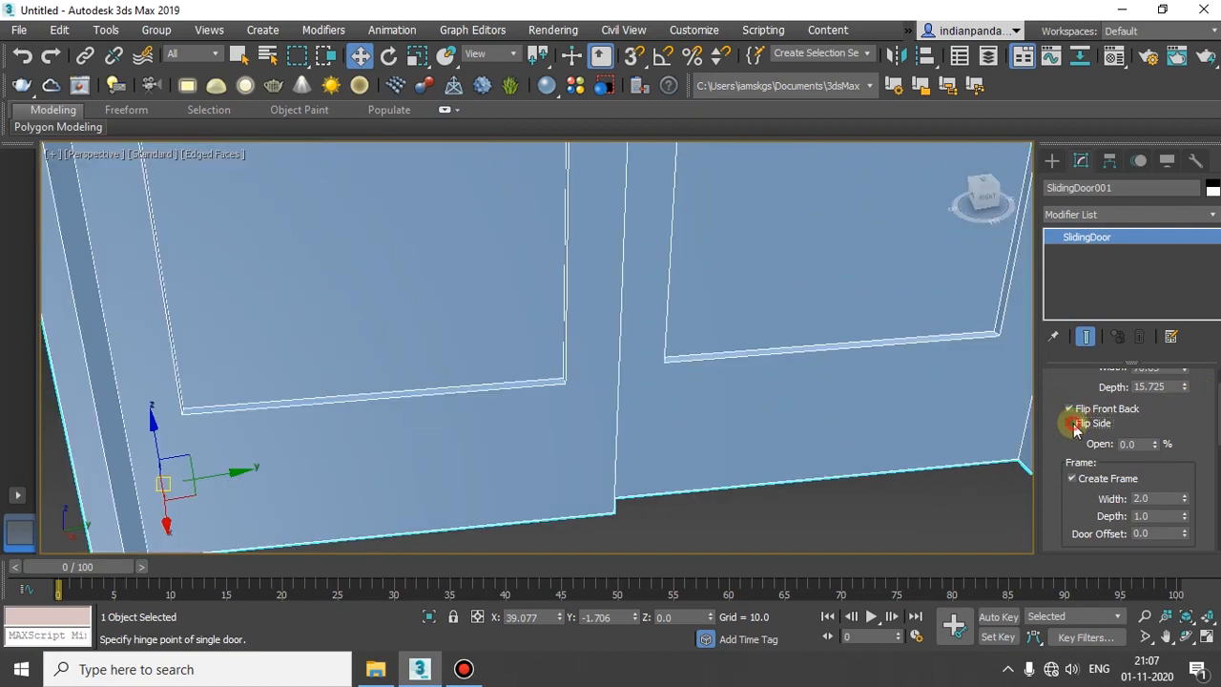
{"action": "left_click", "coordinate": [1072, 424]}
{"action": "left_click", "coordinate": [1073, 423]}
{"action": "left_click", "coordinate": [1074, 410]}
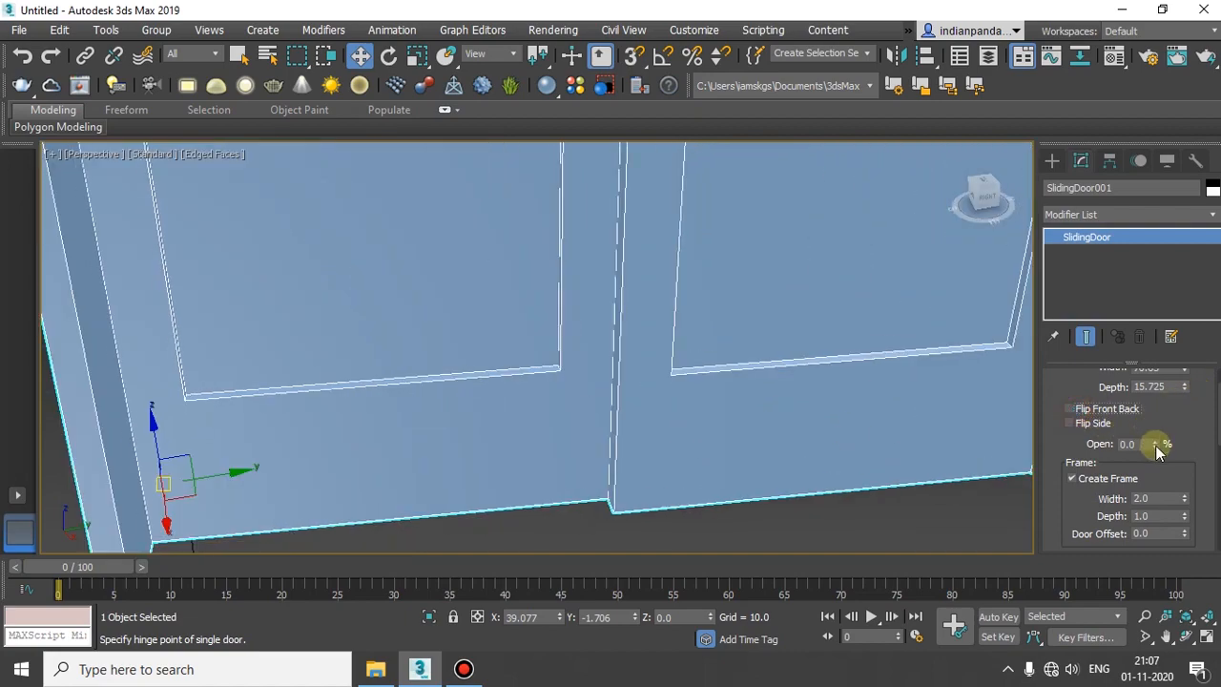
Enable Flip Side on the sliding door and set its opening to 59%.
{"action": "key", "text": "z"}
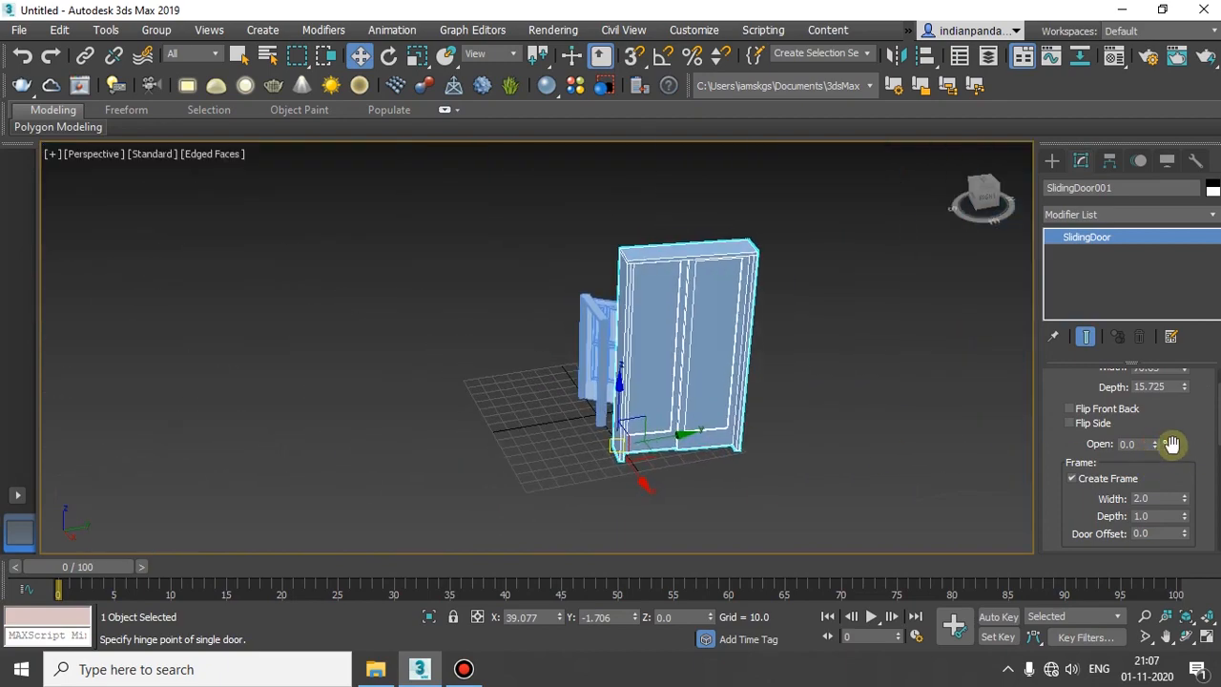
{"action": "left_click_drag", "start_coordinate": [1156, 452], "coordinate": [1097, 442]}
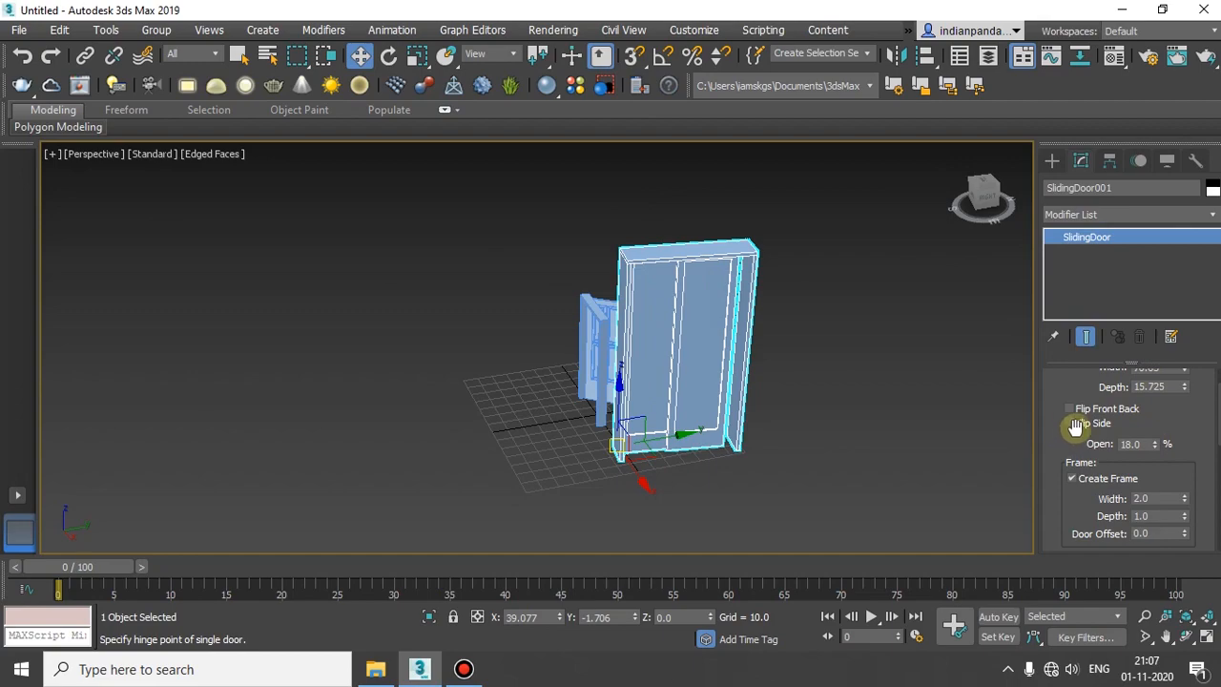
{"action": "left_click", "coordinate": [1071, 425]}
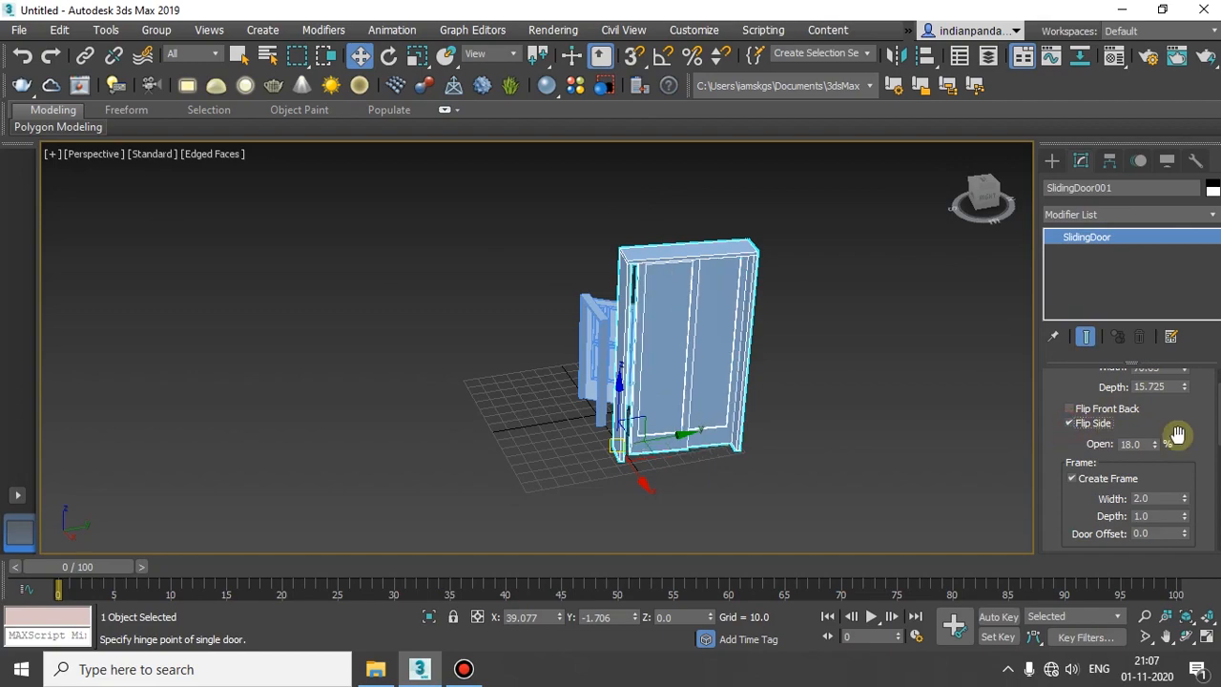
{"action": "left_click_drag", "start_coordinate": [1159, 453], "coordinate": [1149, 412]}
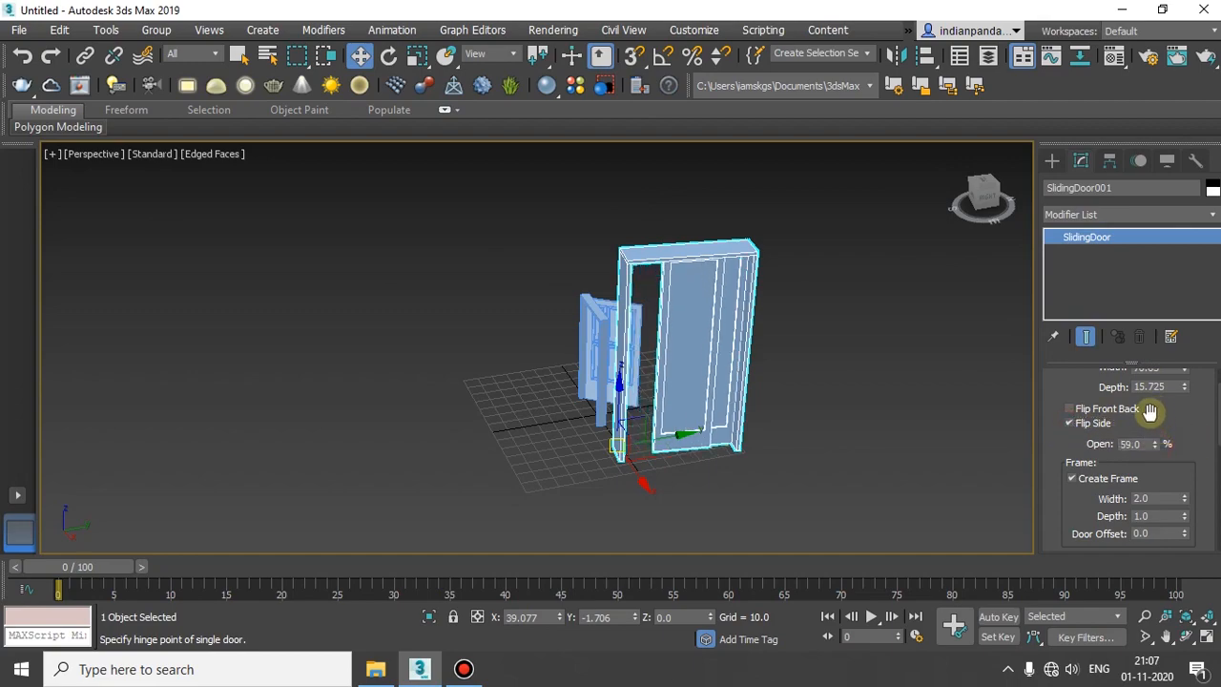
Toggle Flip Front Back on the opened sliding door to compare leaf positions, leaving it off, and deselect the door.
{"action": "left_click", "coordinate": [1090, 410]}
{"action": "left_click", "coordinate": [1091, 417]}
{"action": "left_click", "coordinate": [1091, 417]}
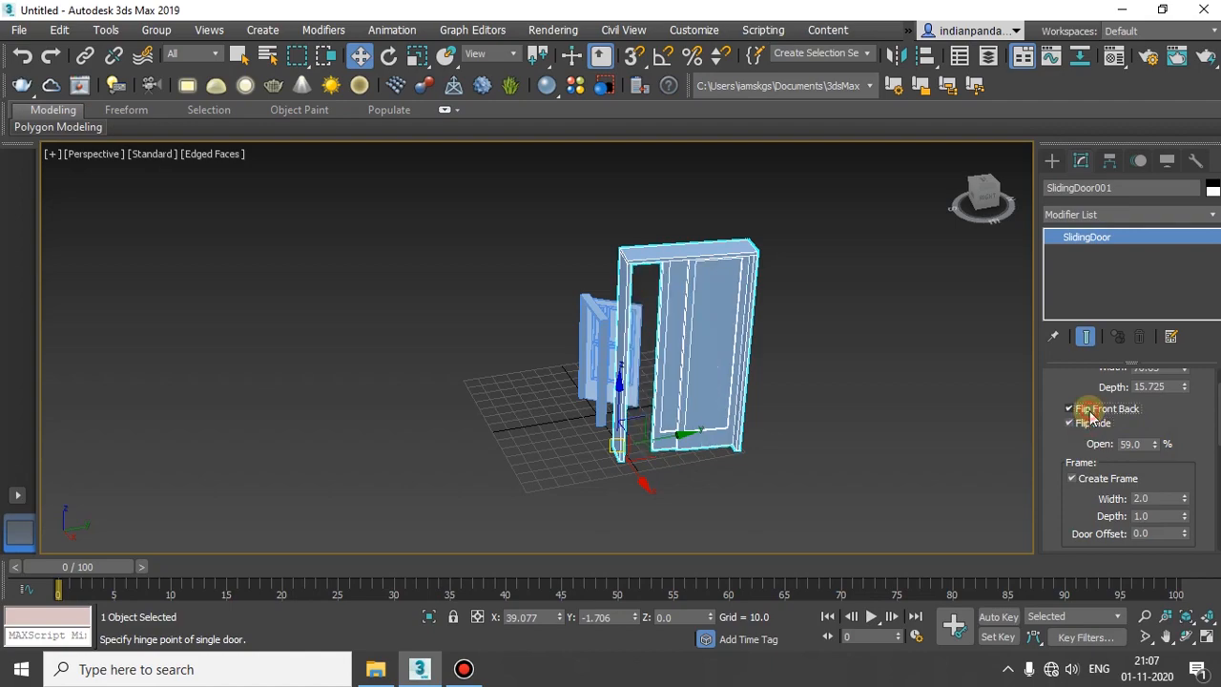
{"action": "left_click", "coordinate": [1091, 417]}
{"action": "left_click", "coordinate": [1091, 416]}
{"action": "left_click", "coordinate": [1092, 417]}
{"action": "left_click", "coordinate": [1025, 437]}
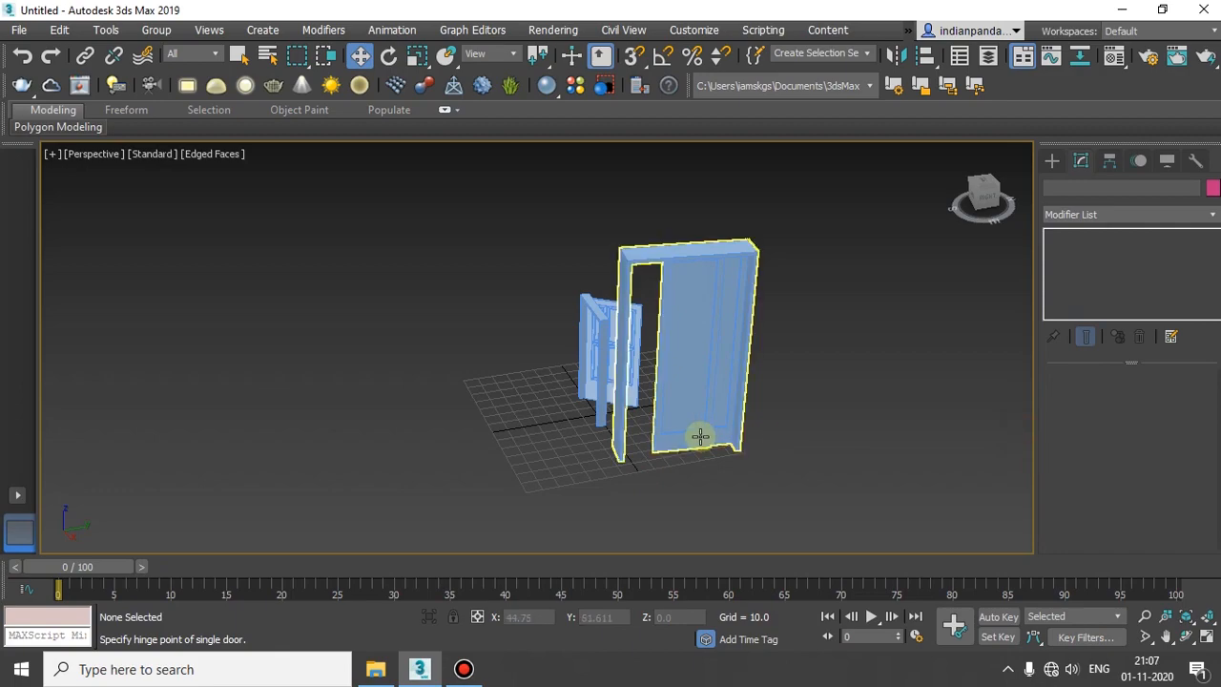
Reselect the sliding door and toggle its frame creation off and back on.
{"action": "left_click", "coordinate": [698, 436]}
{"action": "scroll", "coordinate": [697, 436], "scroll_direction": "up", "scroll_amount": 5}
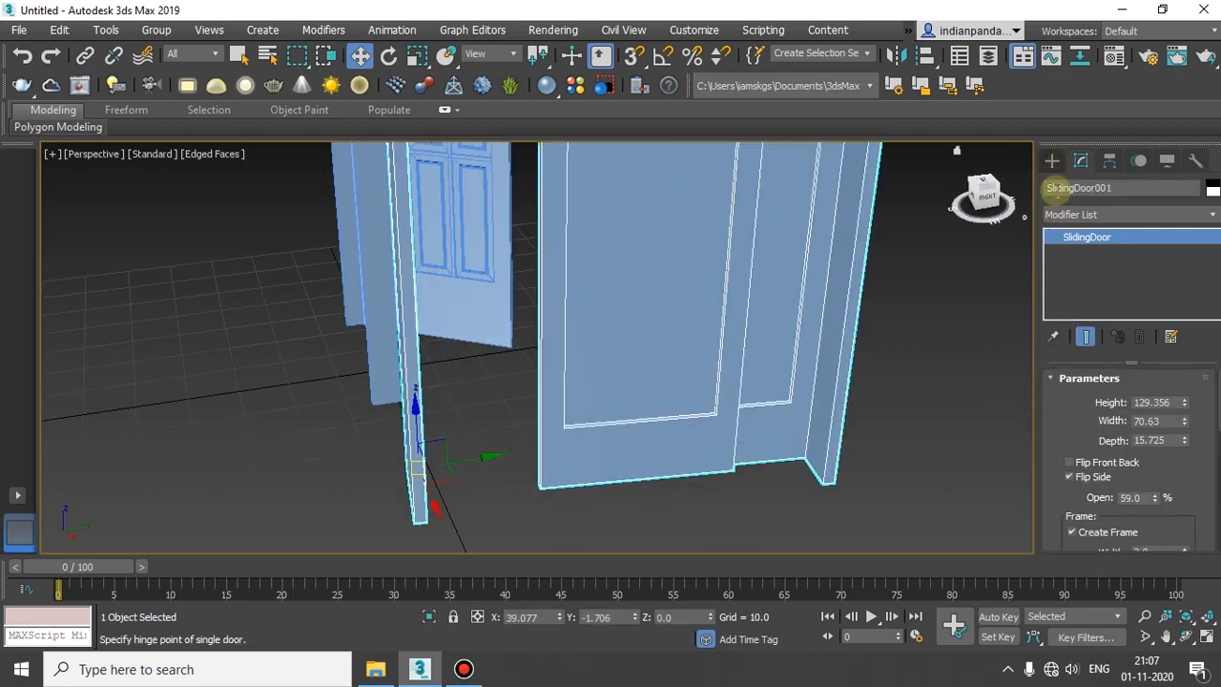
{"action": "scroll", "coordinate": [1203, 452], "scroll_direction": "down", "scroll_amount": 3}
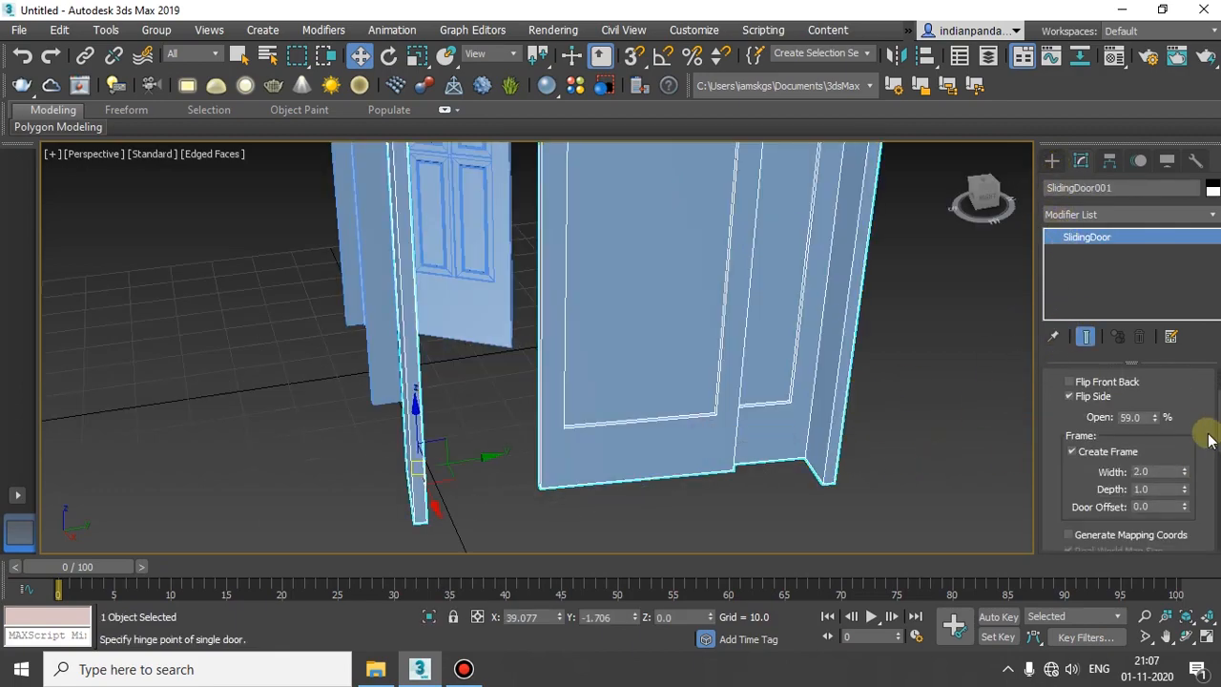
{"action": "scroll", "coordinate": [1154, 468], "scroll_direction": "down", "scroll_amount": 1}
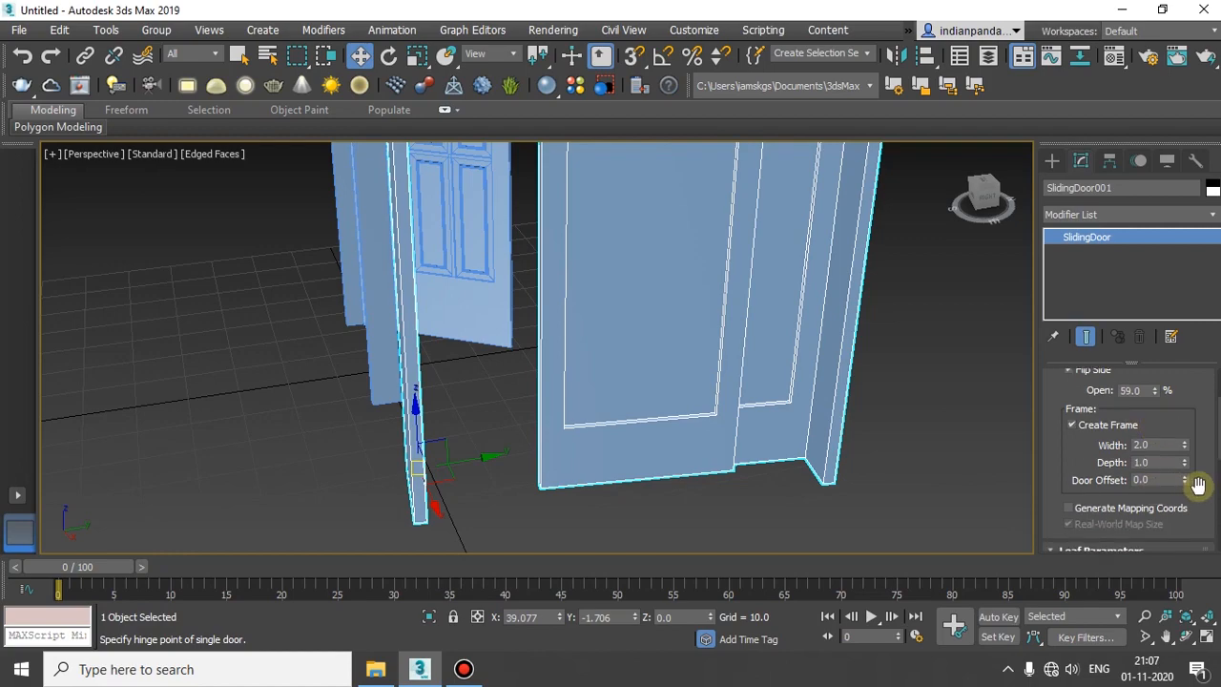
{"action": "scroll", "coordinate": [1188, 462], "scroll_direction": "down", "scroll_amount": 3}
{"action": "scroll", "coordinate": [1168, 441], "scroll_direction": "up", "scroll_amount": 2}
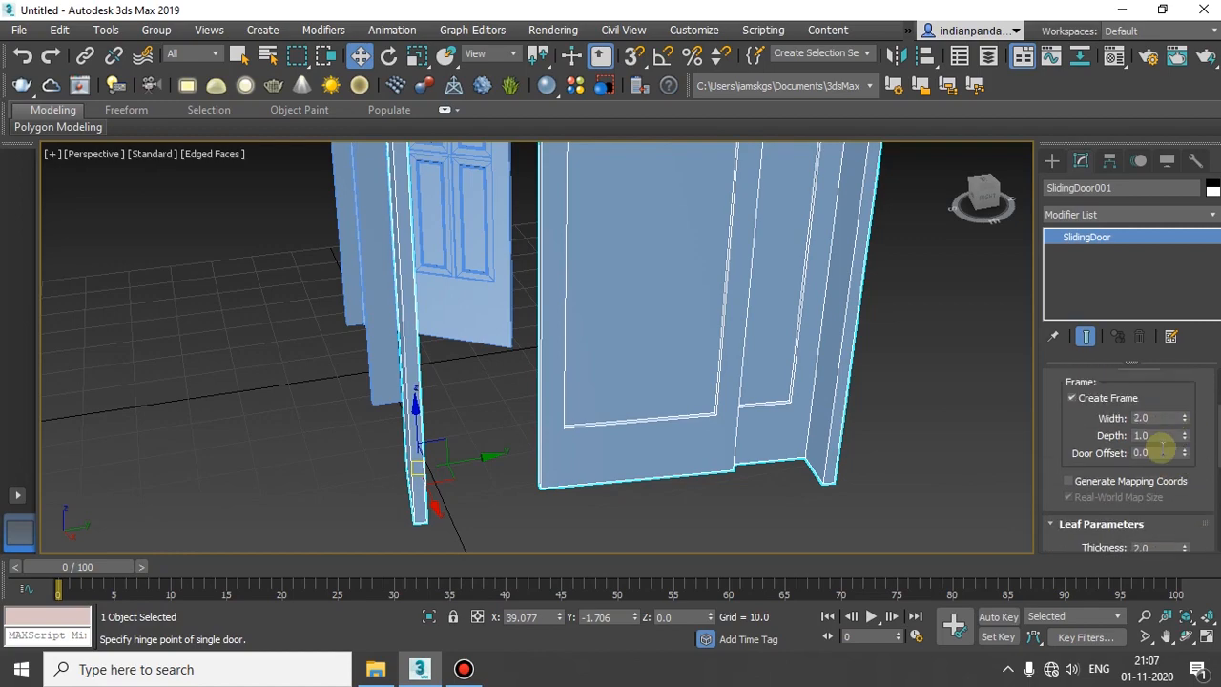
{"action": "left_click", "coordinate": [1087, 401]}
{"action": "left_click", "coordinate": [1087, 401]}
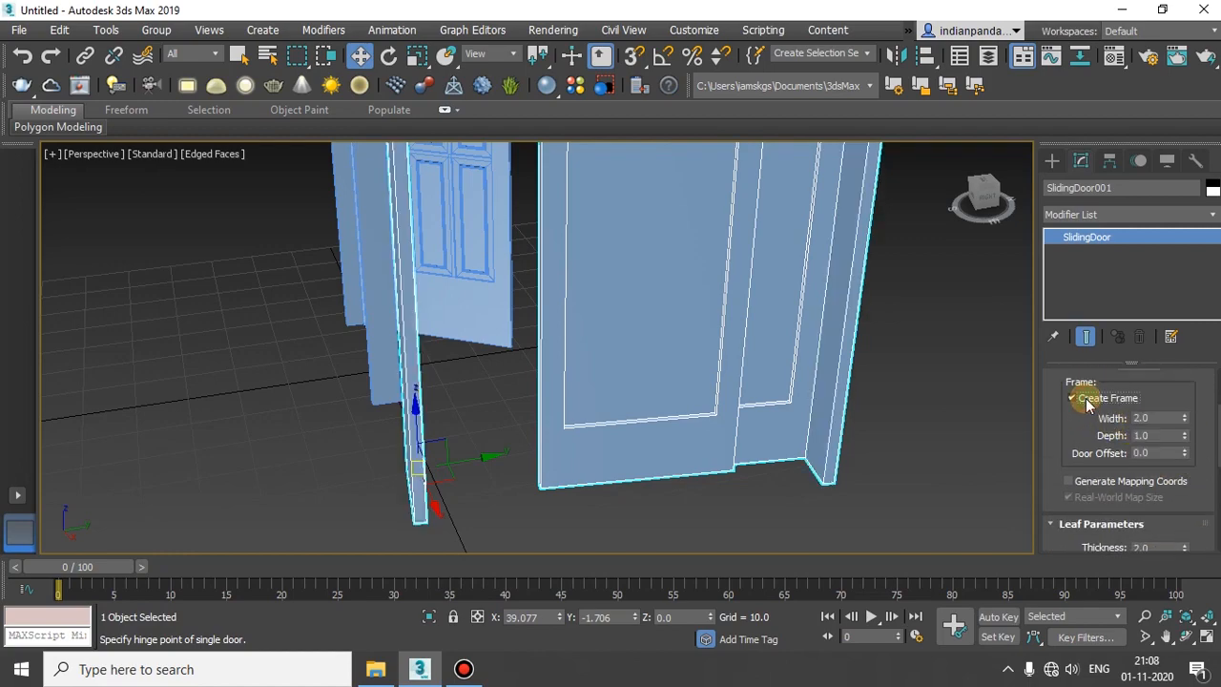
Increase the number of vertical panels on the sliding door leaves, keeping the Glass panel type.
{"action": "scroll", "coordinate": [1144, 434], "scroll_direction": "down", "scroll_amount": 4}
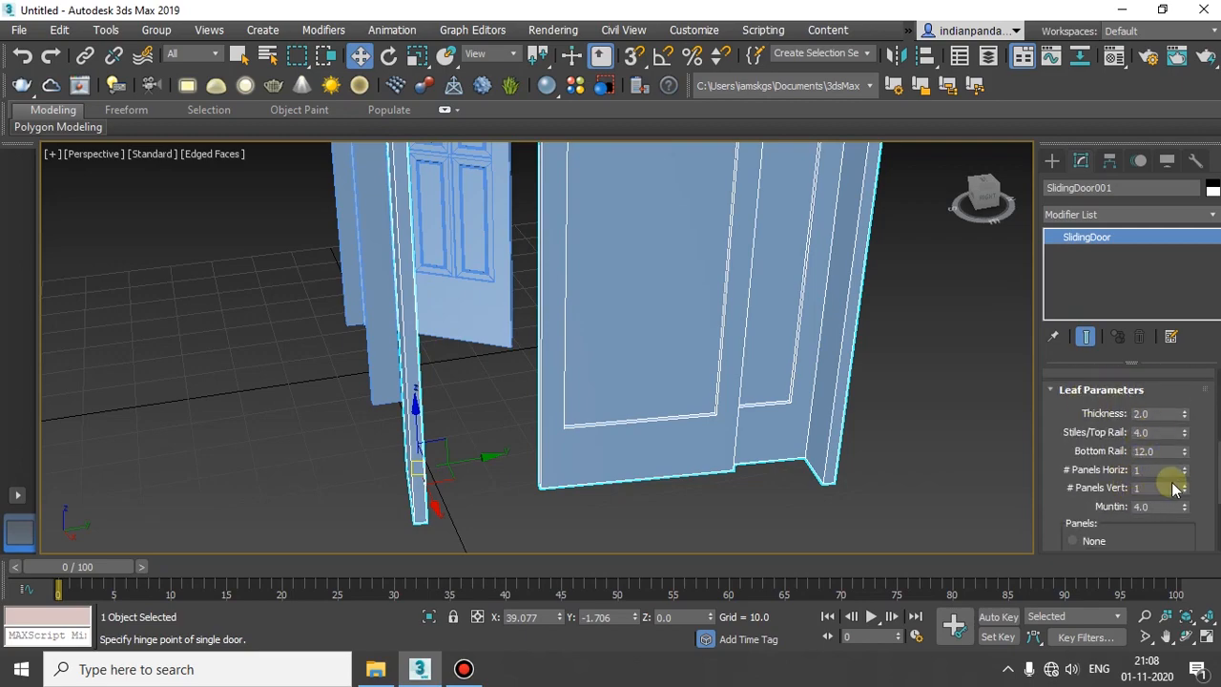
{"action": "mouse_move", "coordinate": [1184, 489]}
{"action": "left_mouse_down"}
{"action": "mouse_move", "coordinate": [1185, 439]}
{"action": "mouse_move", "coordinate": [1186, 481]}
{"action": "left_mouse_up"}
{"action": "scroll", "coordinate": [1192, 486], "scroll_direction": "down", "scroll_amount": 3}
{"action": "scroll", "coordinate": [1133, 447], "scroll_direction": "down", "scroll_amount": 3}
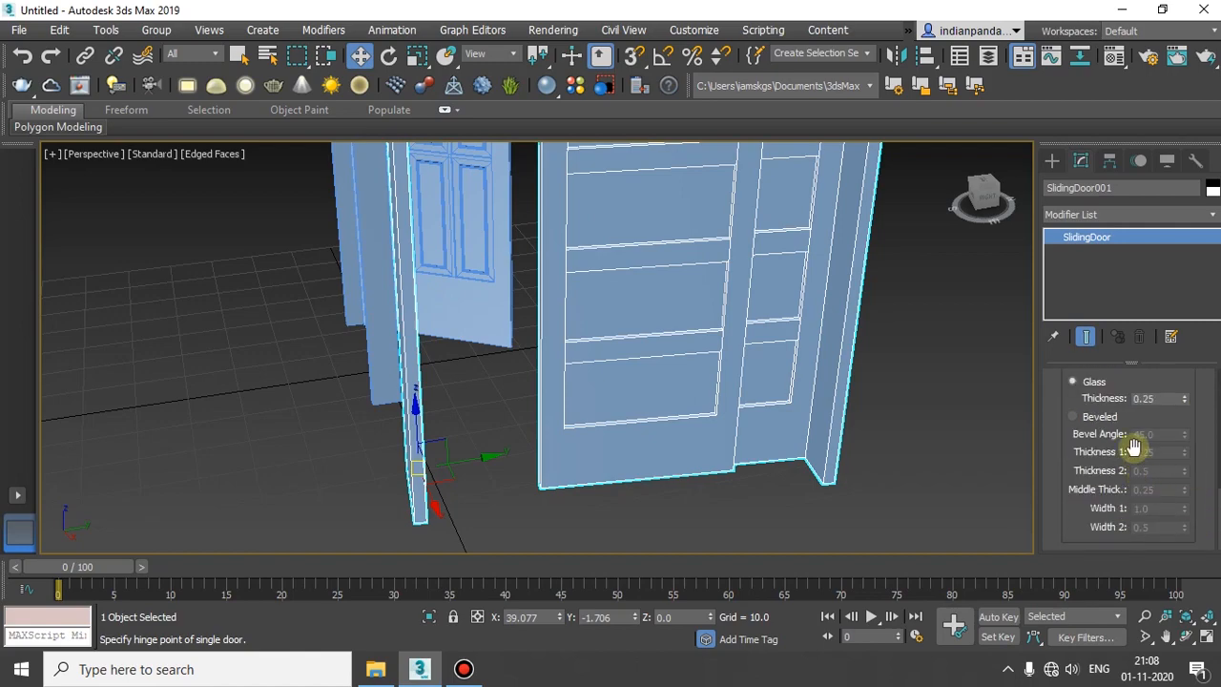
View both doors from several sides and select the pivot door and sliding door together.
{"action": "scroll", "coordinate": [855, 344], "scroll_direction": "down", "scroll_amount": 5}
{"action": "middle_click_drag", "start_coordinate": [829, 349], "coordinate": [888, 386]}
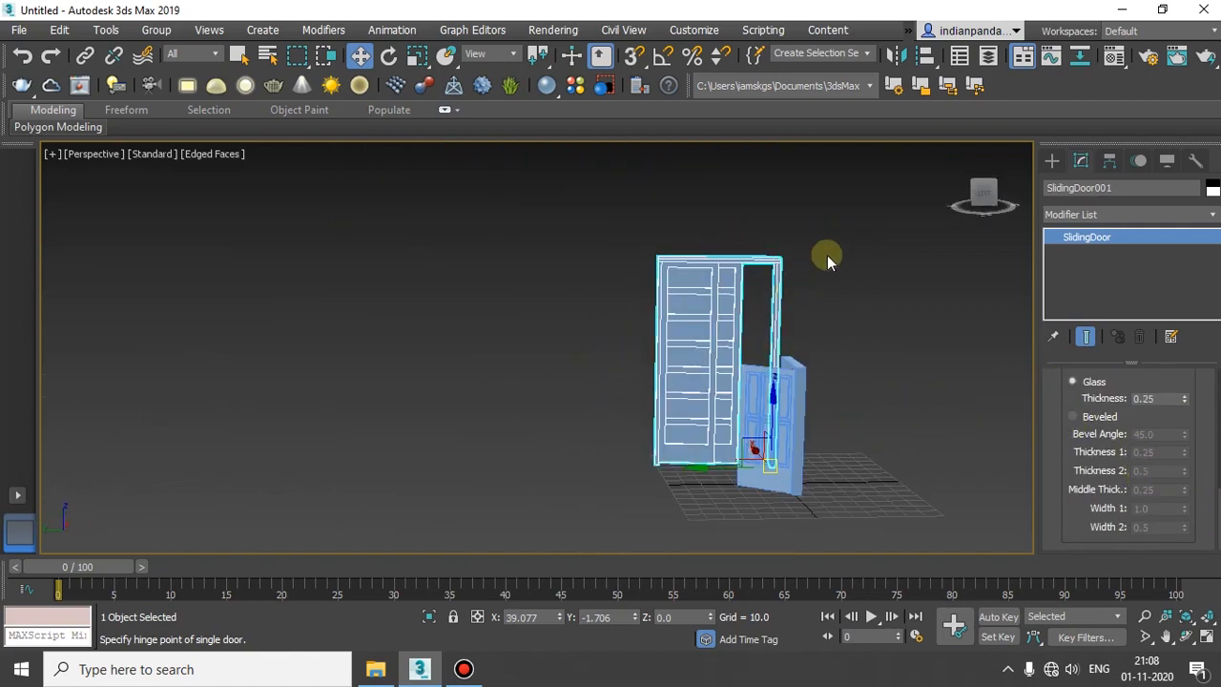
{"action": "left_click_drag", "start_coordinate": [451, 295], "coordinate": [450, 295]}
{"action": "middle_click_drag", "start_coordinate": [645, 420], "coordinate": [692, 350], "text": "alt"}
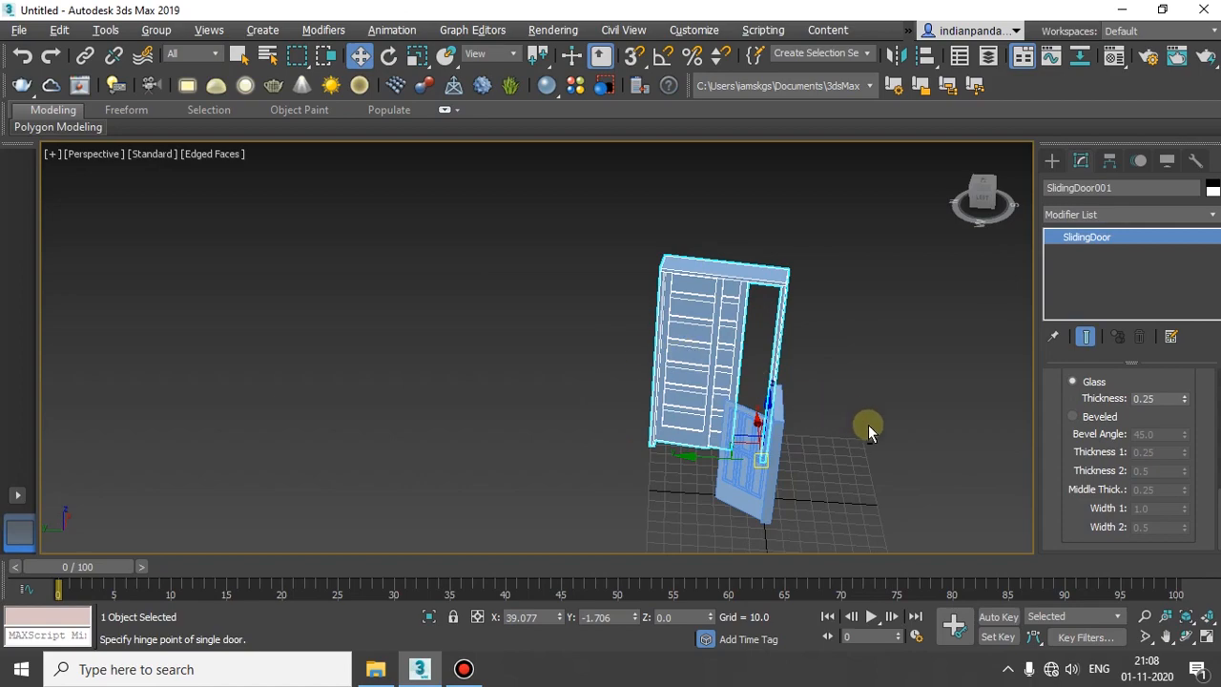
{"action": "middle_click_drag", "start_coordinate": [867, 424], "coordinate": [668, 420], "text": "alt"}
{"action": "left_click_drag", "start_coordinate": [888, 223], "coordinate": [632, 410]}
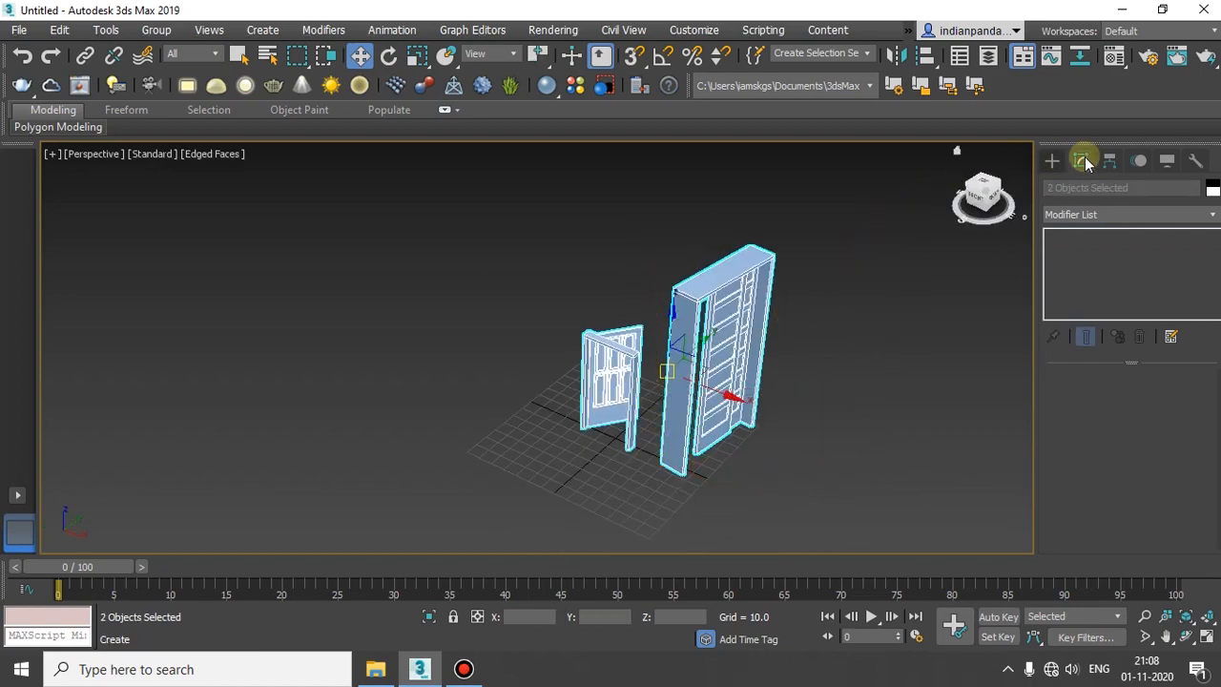
Create a BiFold door in front of the other two doors, about 136 wide, 6.6 deep and 186 high.
{"action": "left_click", "coordinate": [1053, 160]}
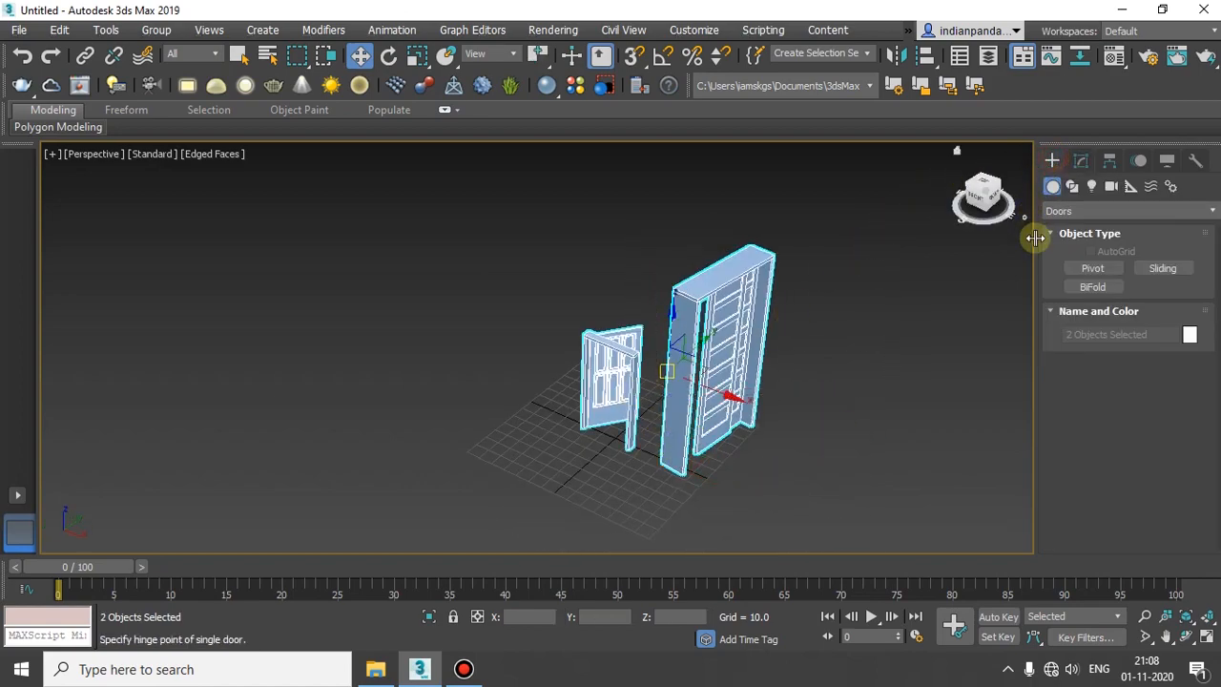
{"action": "left_click", "coordinate": [1093, 287]}
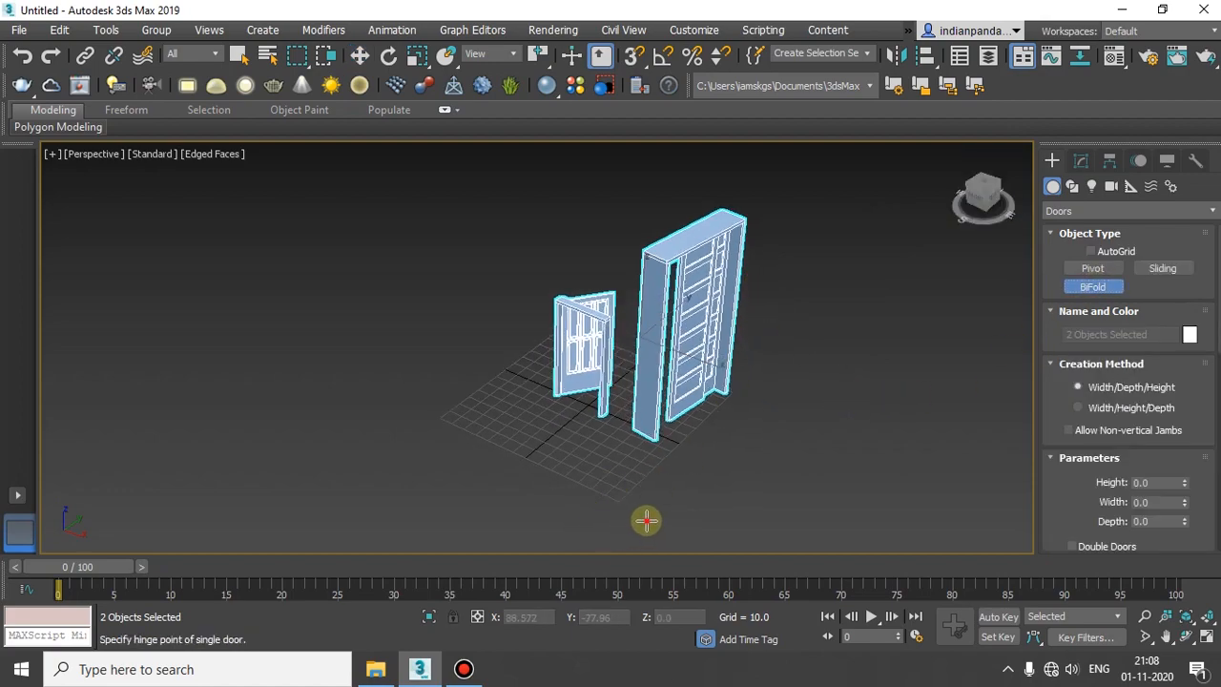
{"action": "left_click_drag", "start_coordinate": [646, 519], "coordinate": [848, 489]}
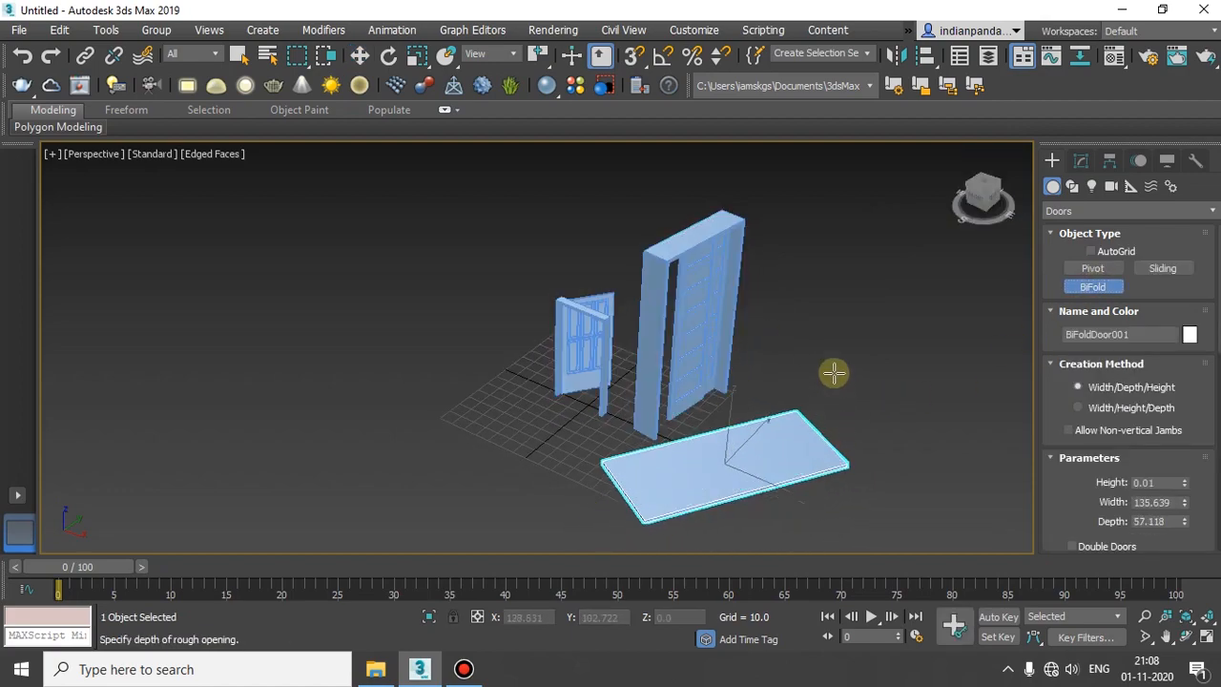
{"action": "left_click", "coordinate": [825, 467]}
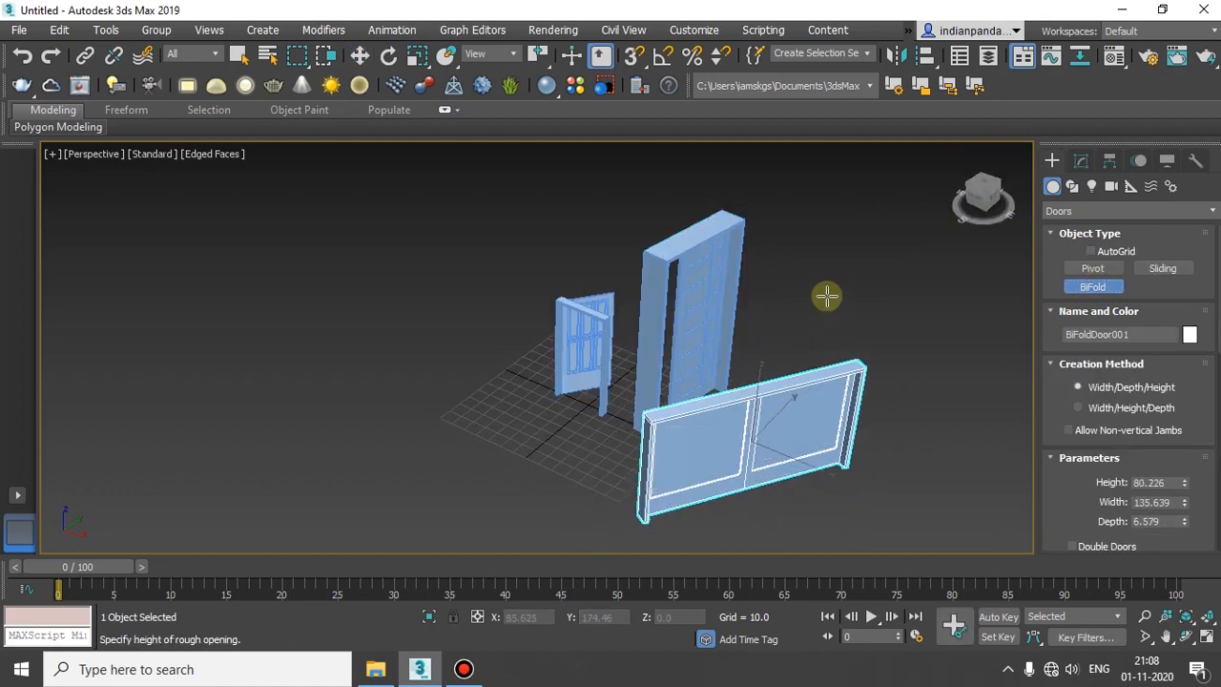
{"action": "left_click", "coordinate": [818, 163]}
Try the bifold door's opening at 100% and 52%, enable Double Doors, and set the opening to 59%.
{"action": "middle_click_drag", "start_coordinate": [631, 490], "coordinate": [780, 456], "text": "alt"}
{"action": "scroll", "coordinate": [1195, 474], "scroll_direction": "down", "scroll_amount": 3}
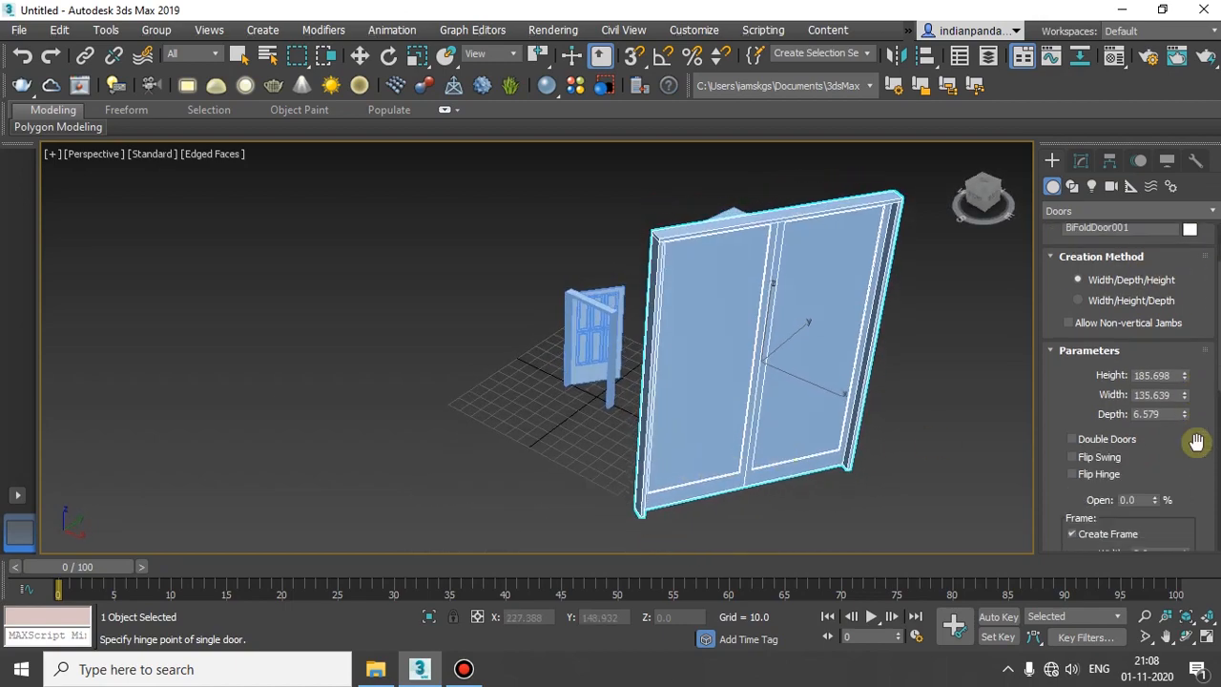
{"action": "left_click_drag", "start_coordinate": [1153, 474], "coordinate": [1145, 295]}
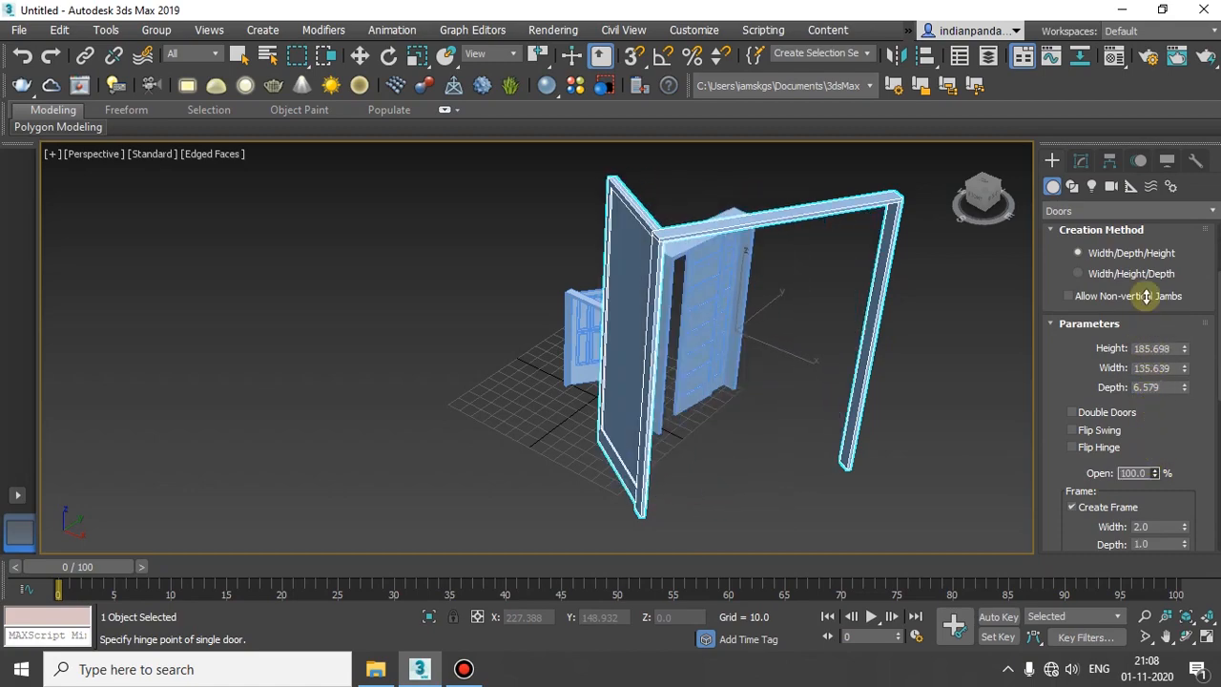
{"action": "left_click_drag", "start_coordinate": [1148, 353], "coordinate": [1148, 428]}
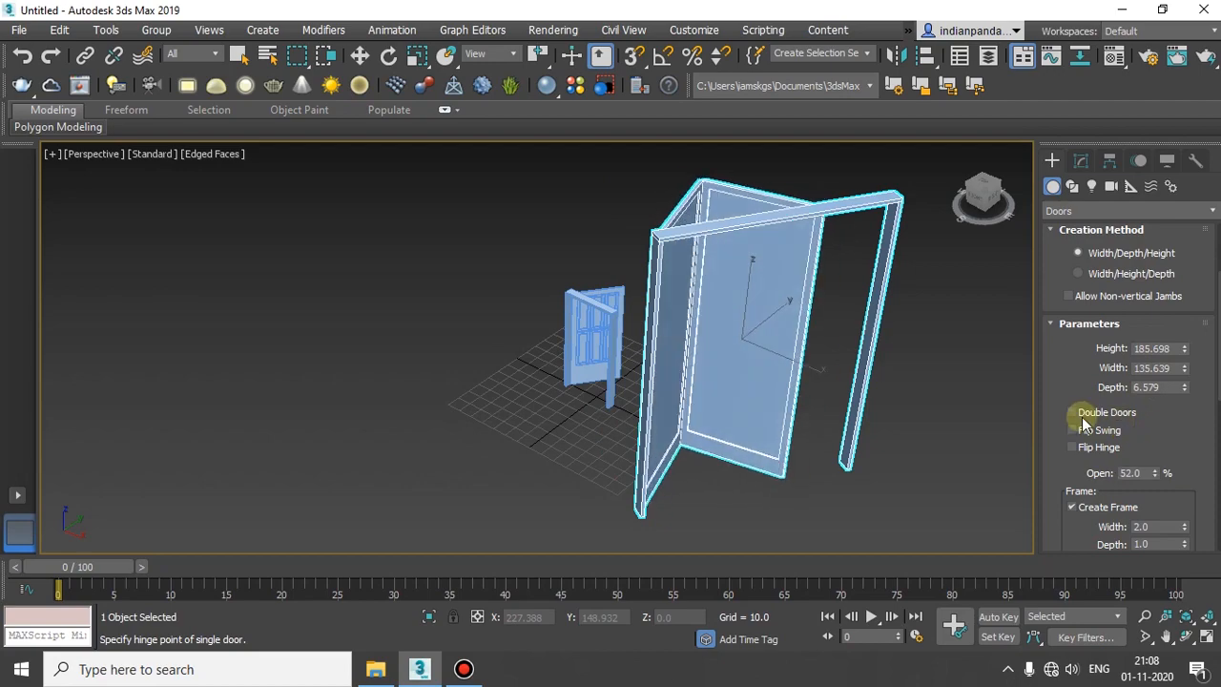
{"action": "left_click", "coordinate": [1075, 413]}
{"action": "mouse_move", "coordinate": [1160, 474]}
{"action": "left_mouse_down"}
{"action": "mouse_move", "coordinate": [1150, 444]}
{"action": "mouse_move", "coordinate": [1150, 462]}
{"action": "left_mouse_up"}
{"action": "middle_click_drag", "start_coordinate": [804, 440], "coordinate": [773, 442], "text": "alt"}
{"action": "left_click_drag", "start_coordinate": [836, 439], "coordinate": [860, 446]}
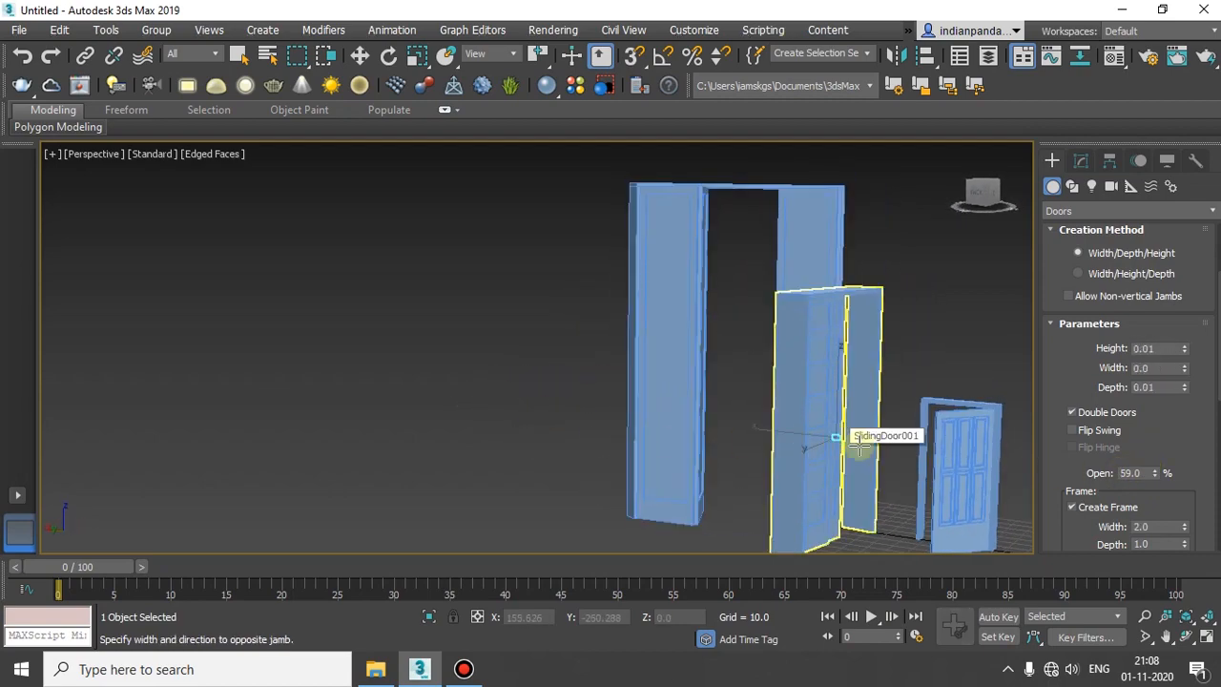
{"action": "left_click", "coordinate": [971, 459]}
{"action": "right_click", "coordinate": [923, 454]}
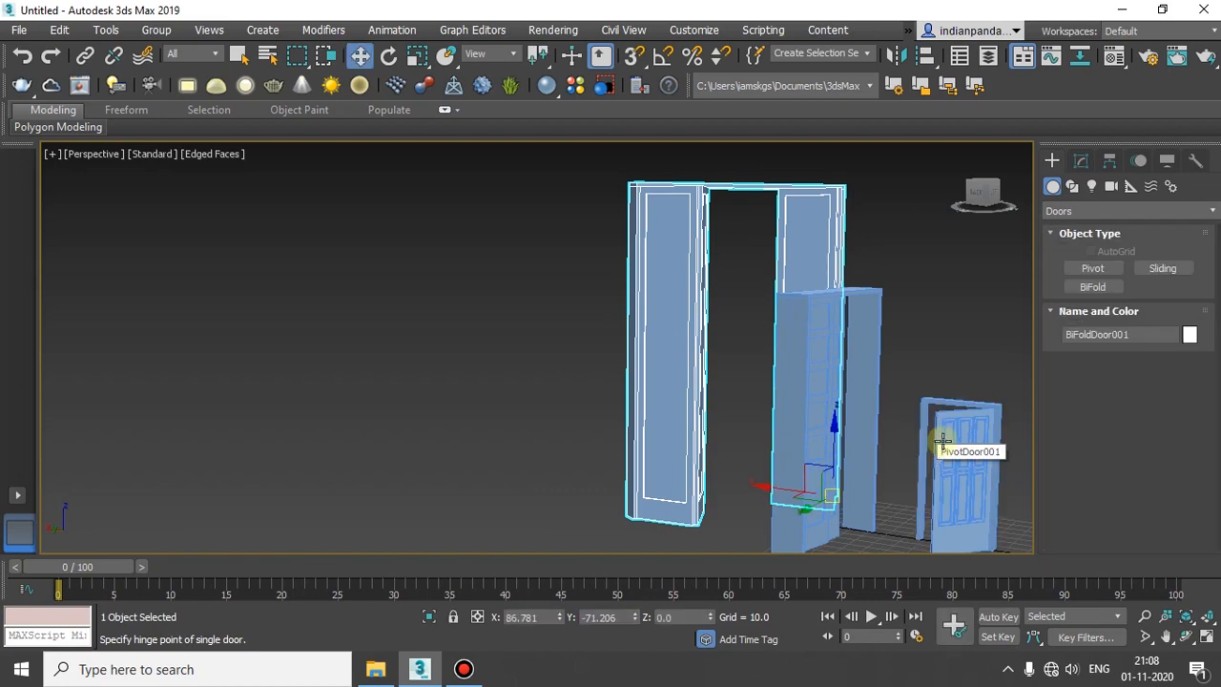
Delete the pivot door and the sliding door, and keep the bifold door selected.
{"action": "left_click", "coordinate": [939, 441]}
{"action": "key", "text": "Delete"}
{"action": "left_click", "coordinate": [792, 425]}
{"action": "key", "text": "Delete"}
{"action": "left_click", "coordinate": [665, 380]}
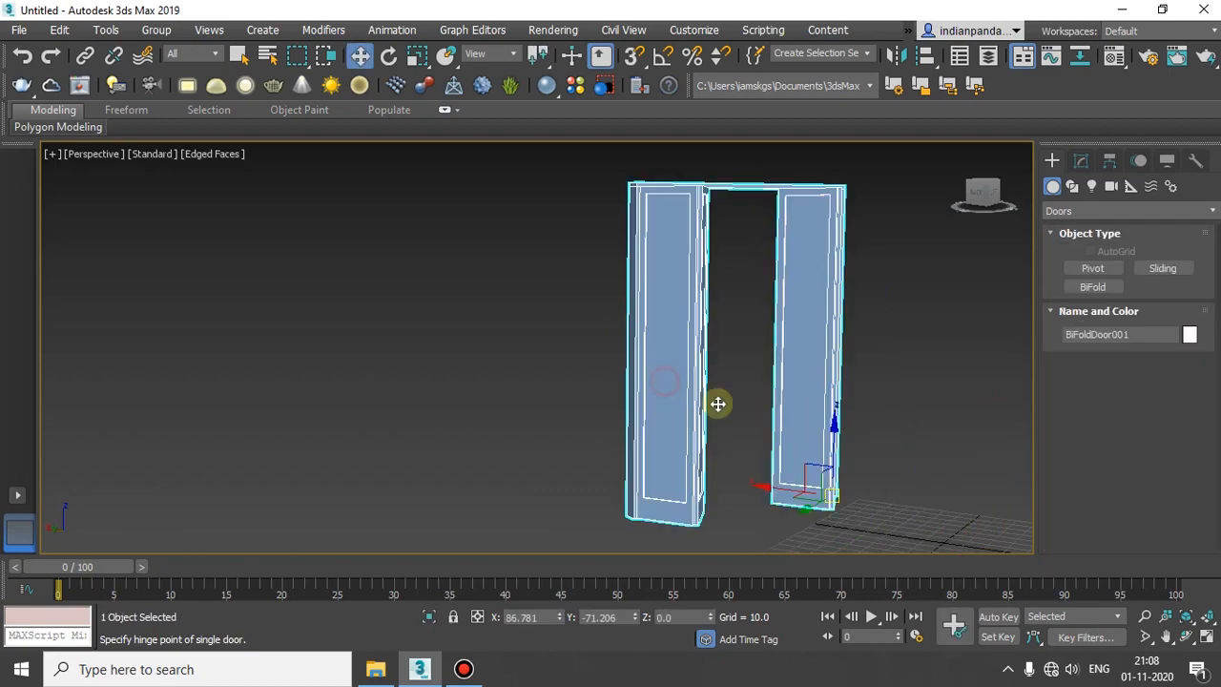
Examine the bifold door's leaf and panel parameters, deselect it and inspect it from several sides.
{"action": "middle_click_drag", "start_coordinate": [840, 480], "coordinate": [744, 477], "text": "alt"}
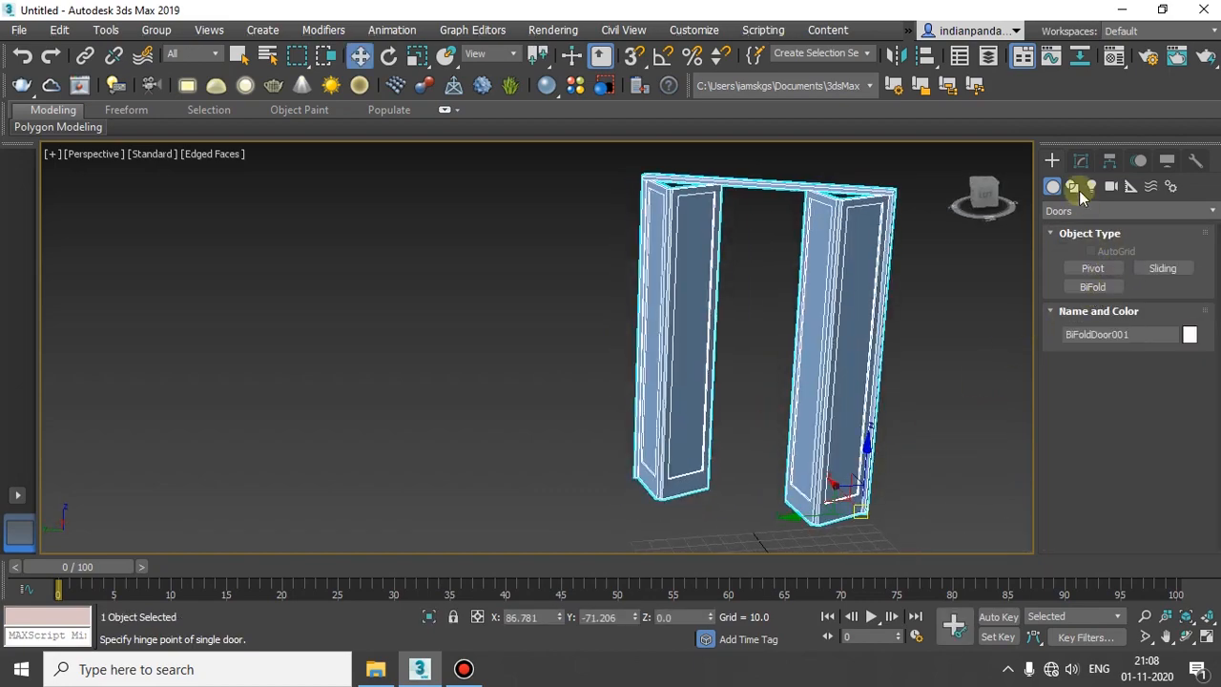
{"action": "left_click", "coordinate": [1080, 160]}
{"action": "scroll", "coordinate": [1177, 464], "scroll_direction": "down", "scroll_amount": 10}
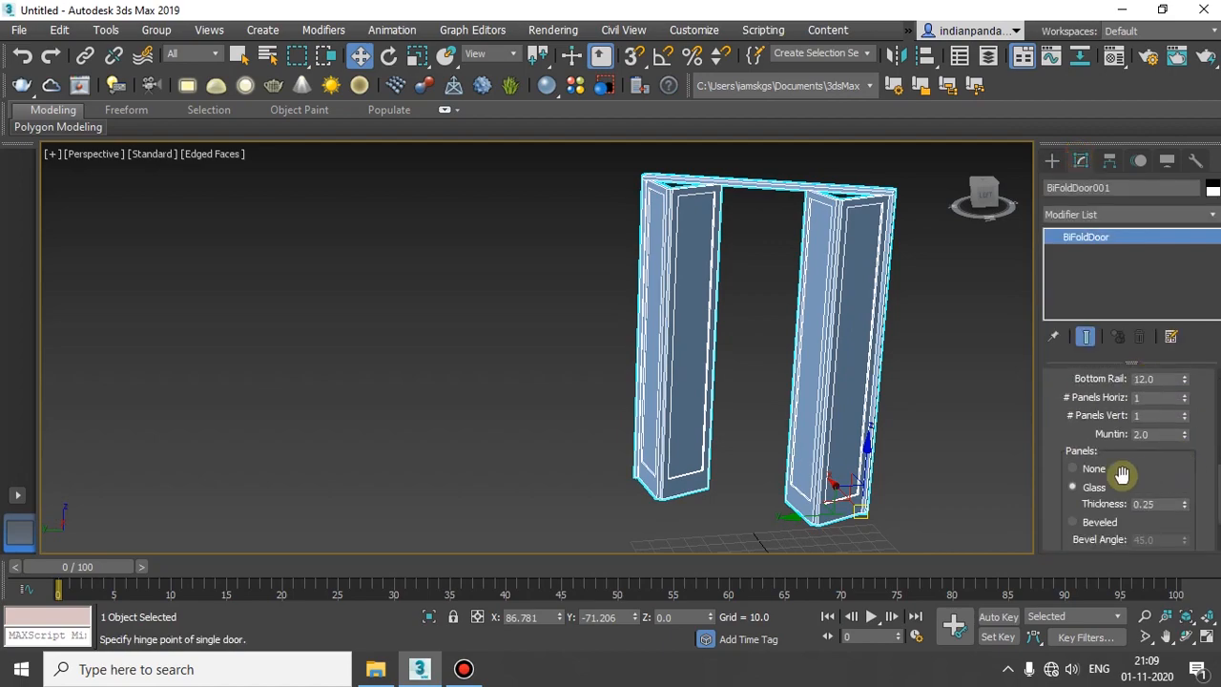
{"action": "scroll", "coordinate": [1147, 466], "scroll_direction": "down", "scroll_amount": 3}
{"action": "scroll", "coordinate": [1090, 466], "scroll_direction": "up", "scroll_amount": 6}
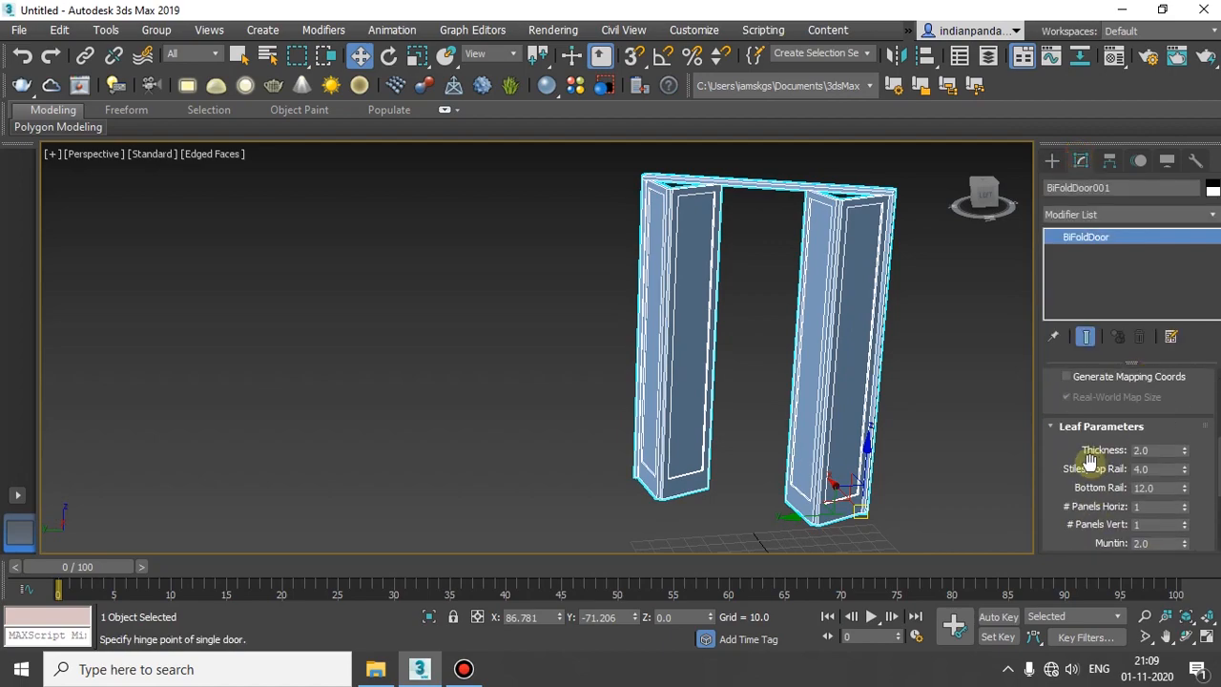
{"action": "middle_click_drag", "start_coordinate": [647, 472], "coordinate": [830, 483], "text": "alt"}
{"action": "left_click", "coordinate": [920, 433]}
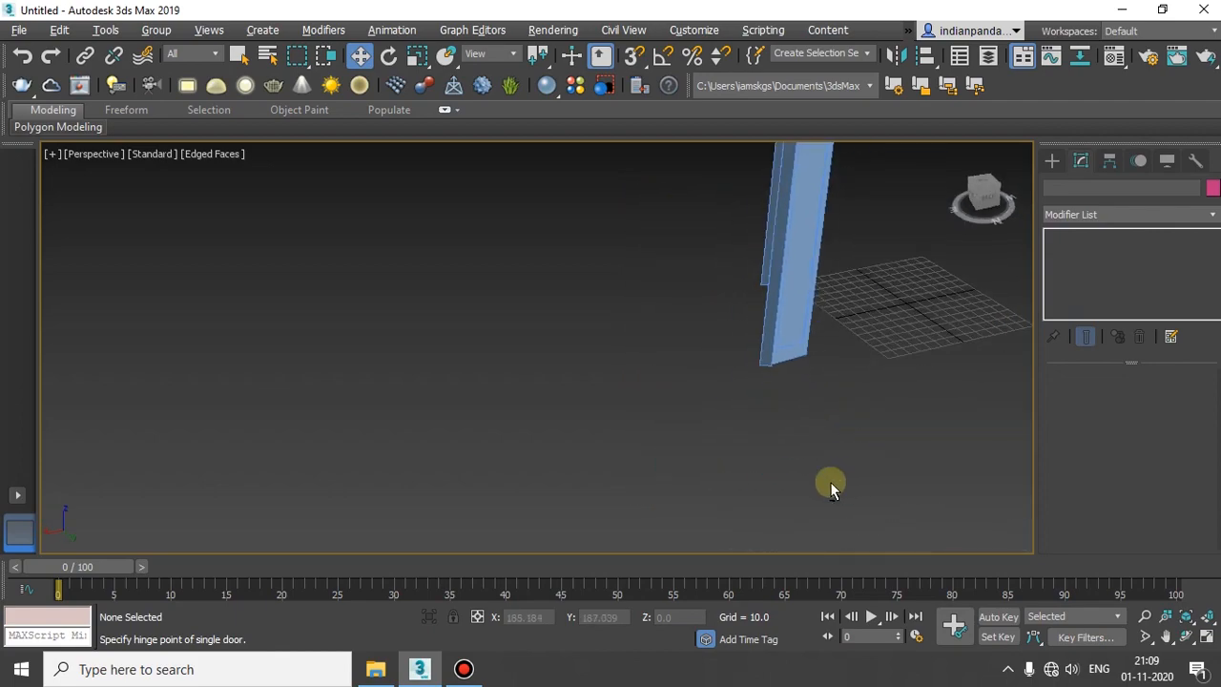
{"action": "middle_click_drag", "start_coordinate": [706, 508], "coordinate": [709, 471]}
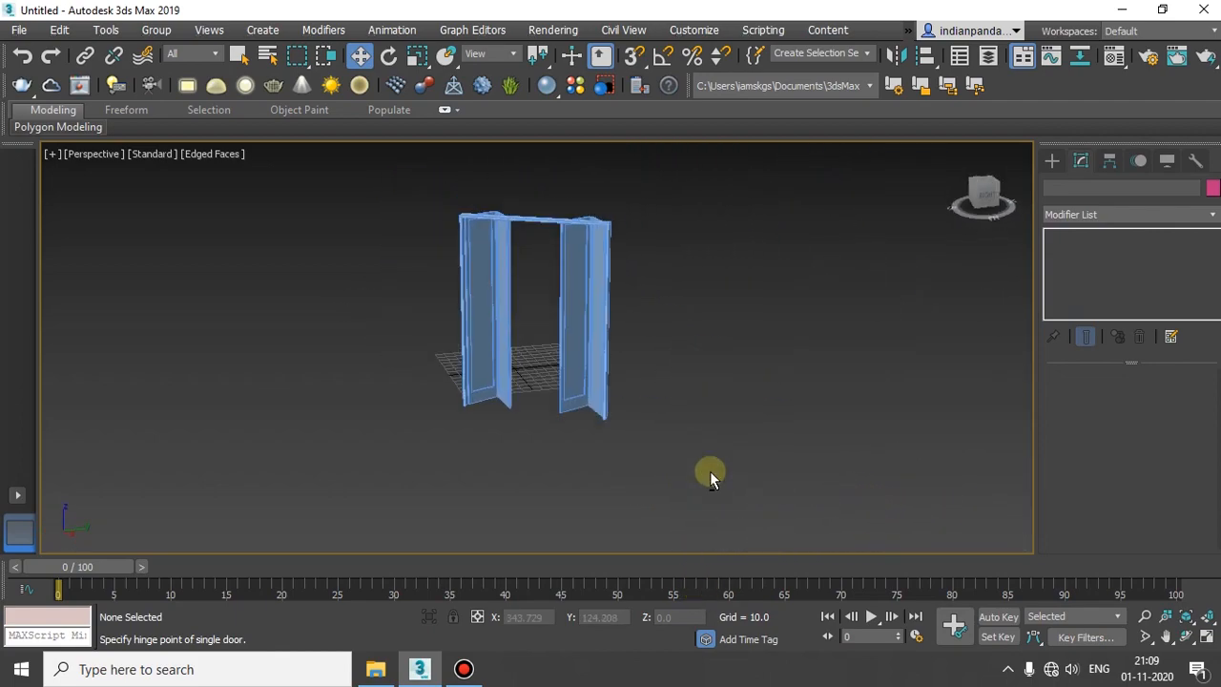
{"action": "middle_click_drag", "start_coordinate": [574, 438], "coordinate": [725, 474]}
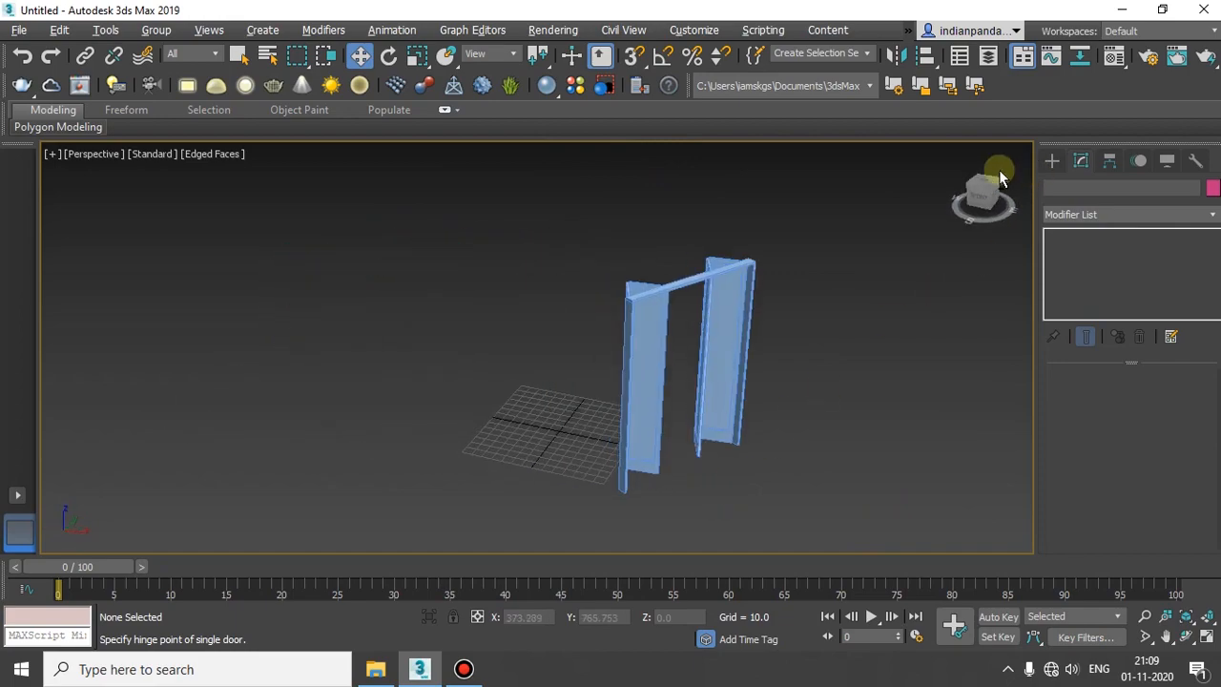
Enable AutoGrid for object creation, leave the Pivot door tool and select the bifold door.
{"action": "left_click", "coordinate": [1052, 164]}
{"action": "left_click", "coordinate": [1098, 270]}
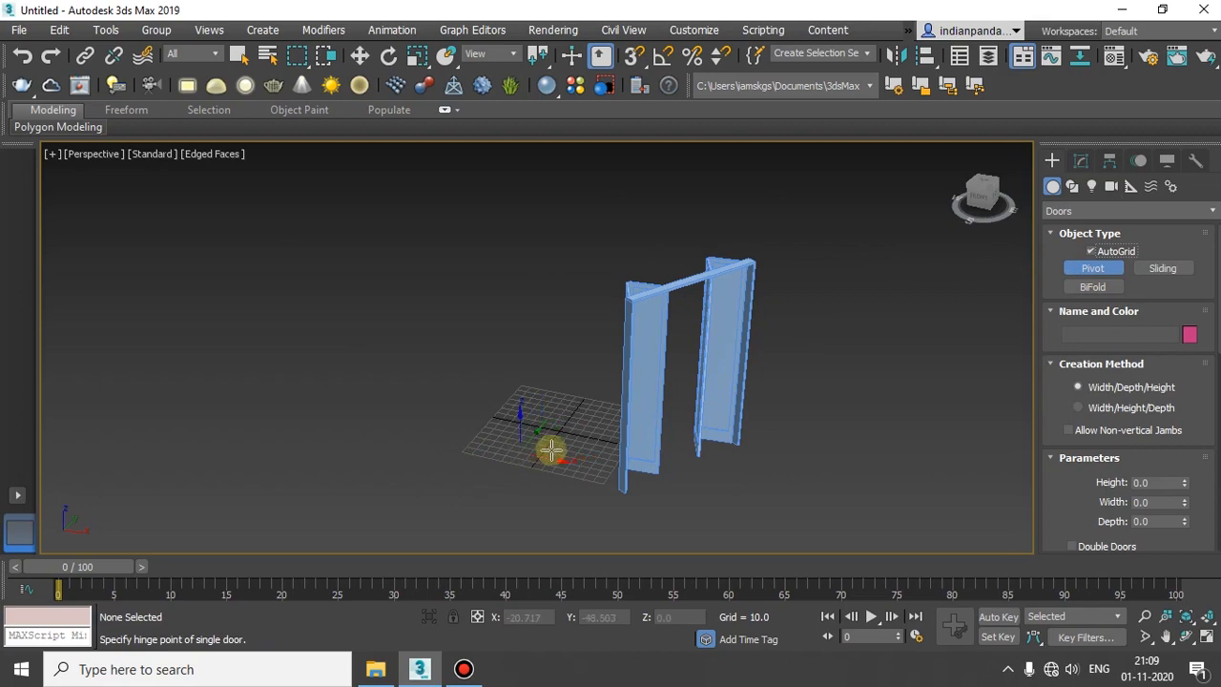
{"action": "right_click", "coordinate": [654, 433]}
{"action": "left_click", "coordinate": [678, 462]}
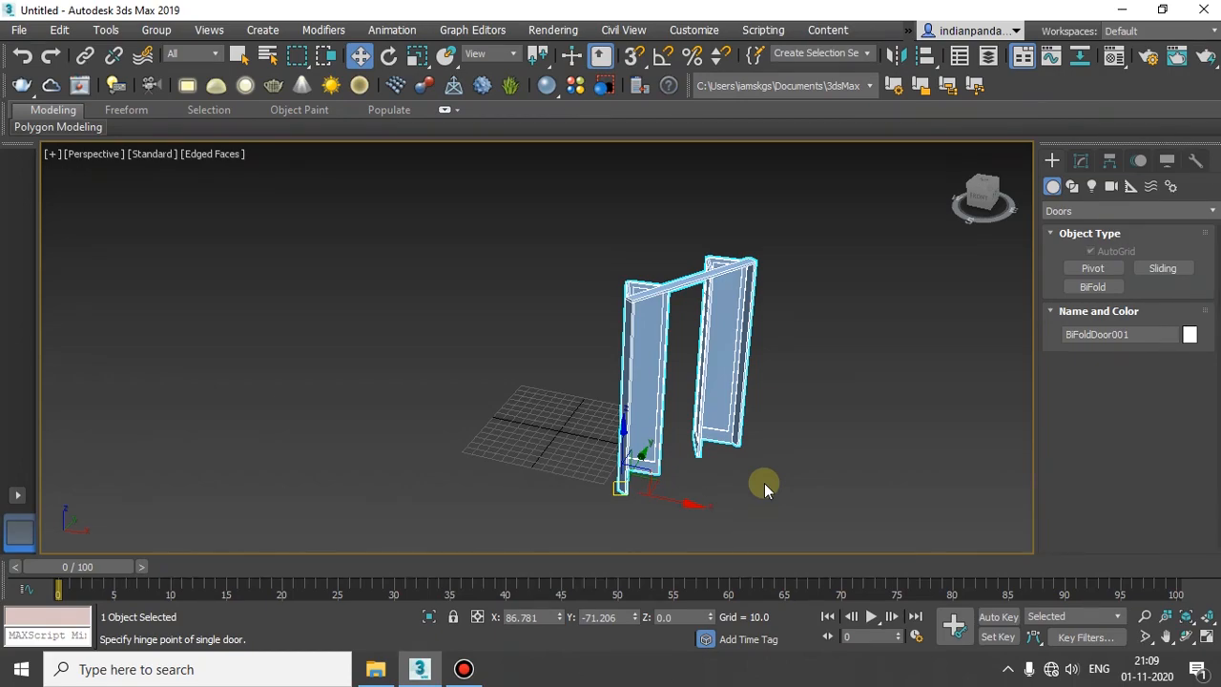
Inspect the opened double bifold door from several sides and review the available door types.
{"action": "middle_click_drag", "start_coordinate": [819, 263], "coordinate": [844, 250]}
{"action": "middle_click_drag", "start_coordinate": [895, 294], "coordinate": [630, 313], "text": "alt"}
{"action": "middle_click_drag", "start_coordinate": [754, 344], "coordinate": [616, 330], "text": "alt"}
{"action": "middle_click_drag", "start_coordinate": [734, 348], "coordinate": [700, 357], "text": "alt"}
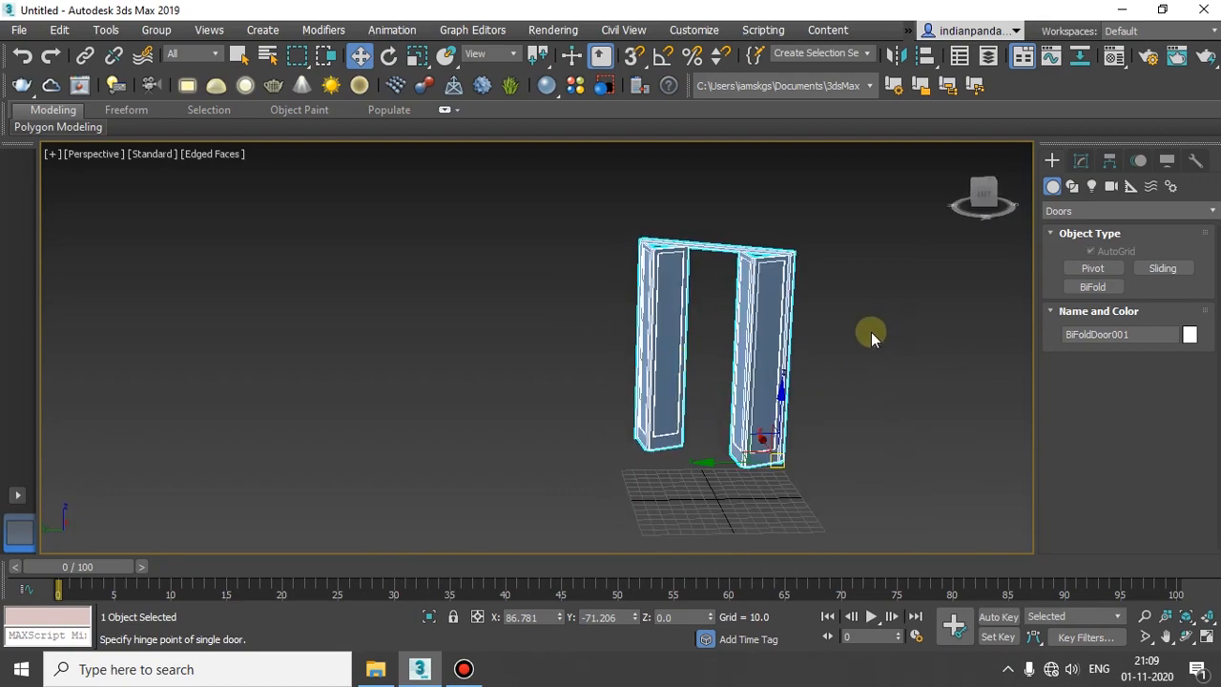
{"action": "middle_click_drag", "start_coordinate": [712, 404], "coordinate": [832, 205], "text": "alt"}
{"action": "mouse_move", "coordinate": [607, 394]}
{"action": "middle_mouse_down", "text": "alt"}
{"action": "mouse_move", "coordinate": [444, 483]}
{"action": "mouse_move", "coordinate": [621, 487]}
{"action": "mouse_move", "coordinate": [600, 428]}
{"action": "mouse_move", "coordinate": [609, 435]}
{"action": "mouse_move", "coordinate": [615, 412]}
{"action": "middle_mouse_up", "text": "alt"}
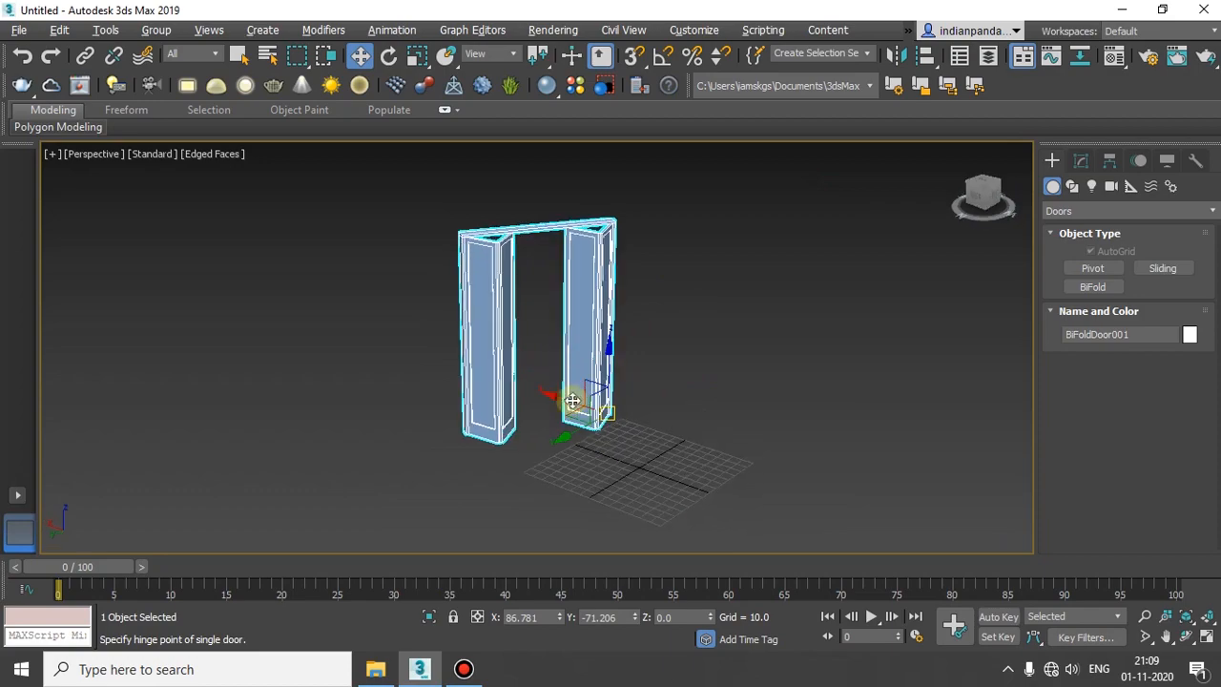
{"action": "left_click", "coordinate": [1090, 211]}
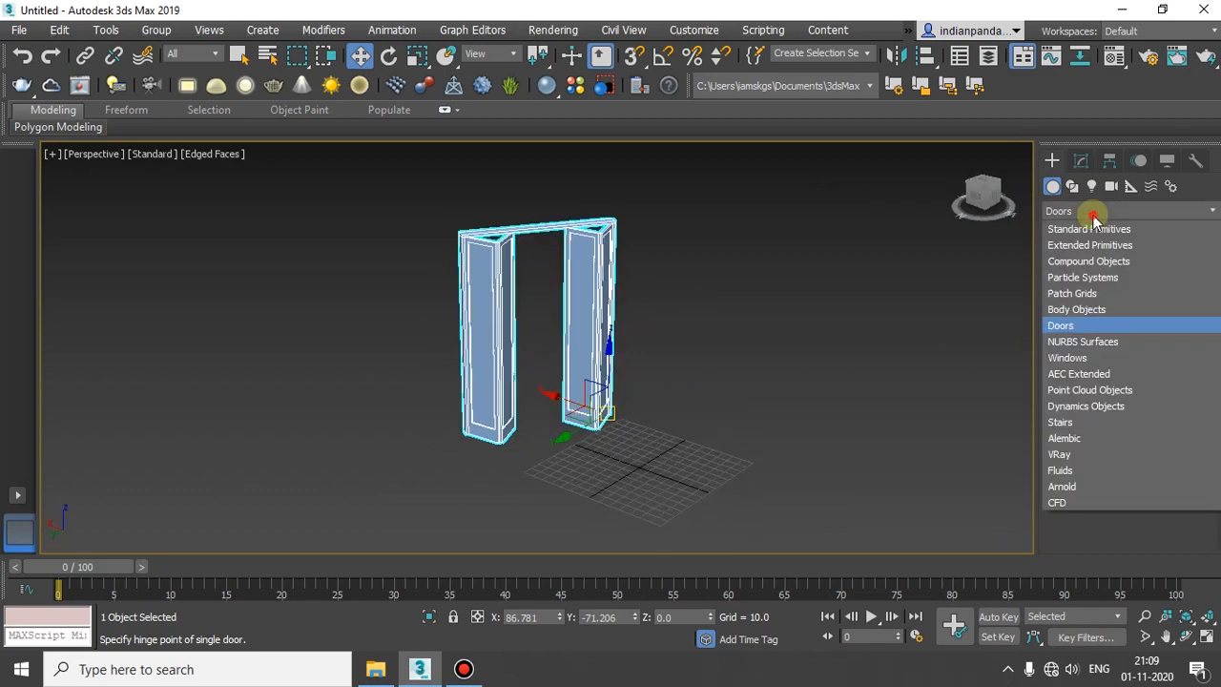
{"action": "left_click", "coordinate": [1069, 330]}
{"action": "left_click", "coordinate": [1083, 270]}
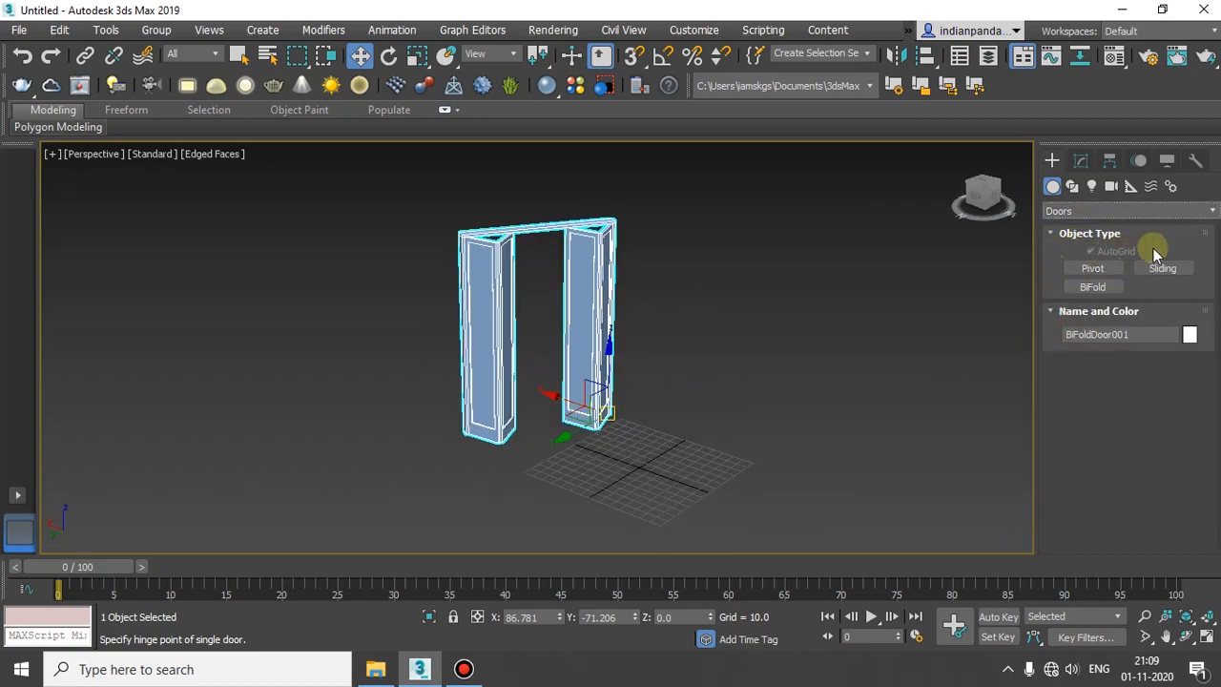
Delete the bifold door and switch the geometry category from Doors to Windows.
{"action": "left_click", "coordinate": [1125, 334]}
{"action": "key", "text": "Delete"}
{"action": "left_click", "coordinate": [1059, 211]}
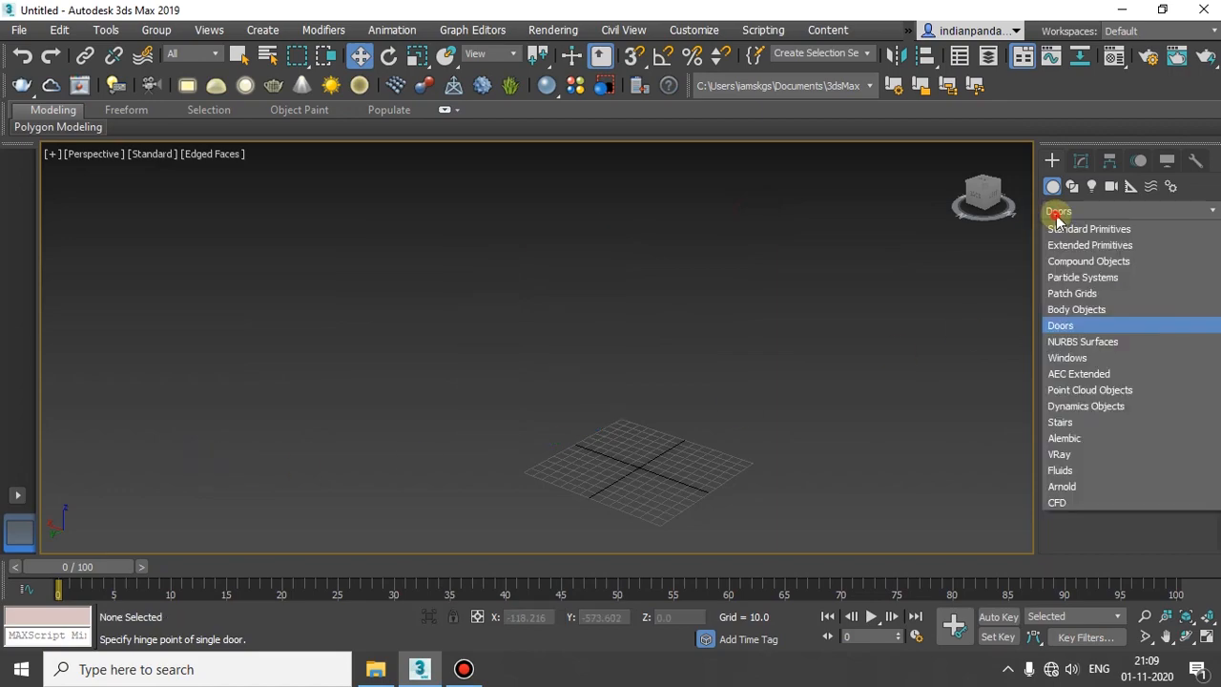
{"action": "left_click", "coordinate": [1068, 356]}
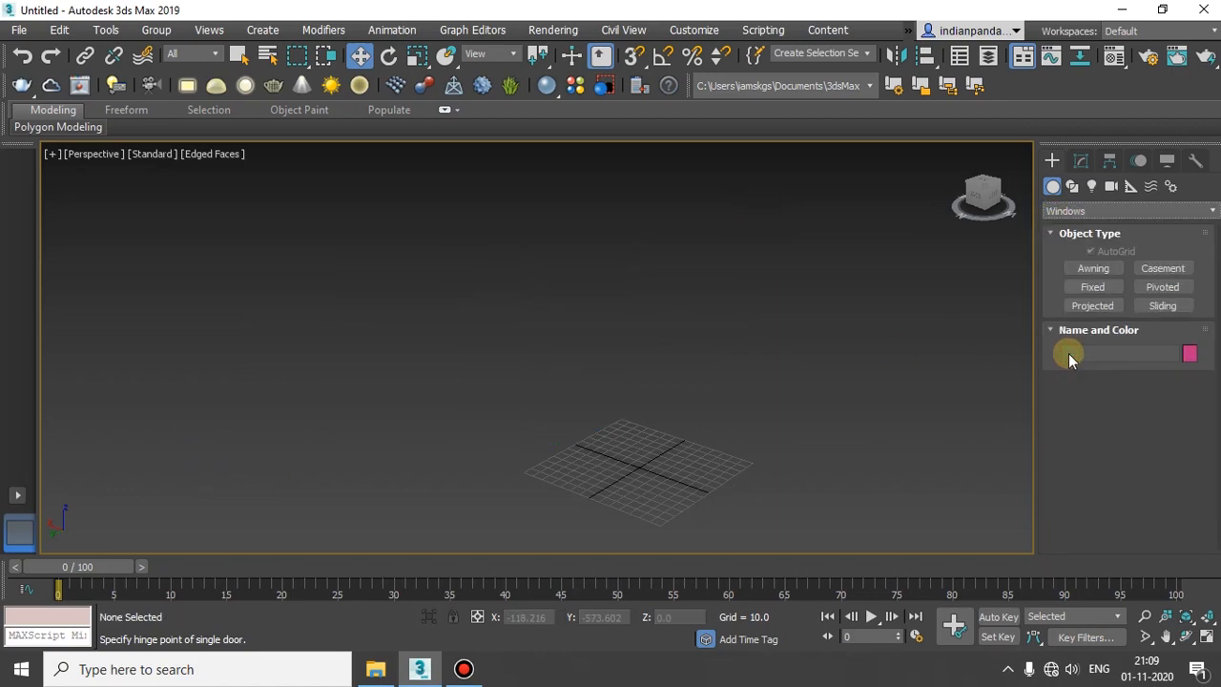
{"action": "left_click", "coordinate": [1086, 211]}
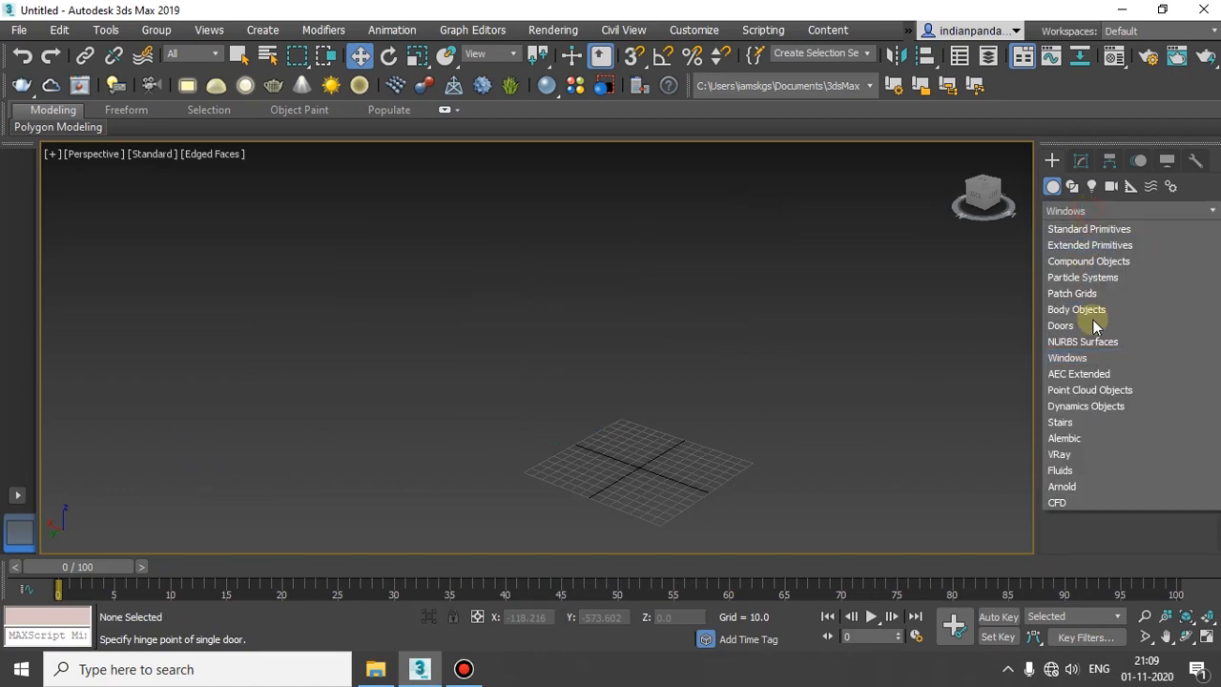
{"action": "left_click", "coordinate": [1058, 357]}
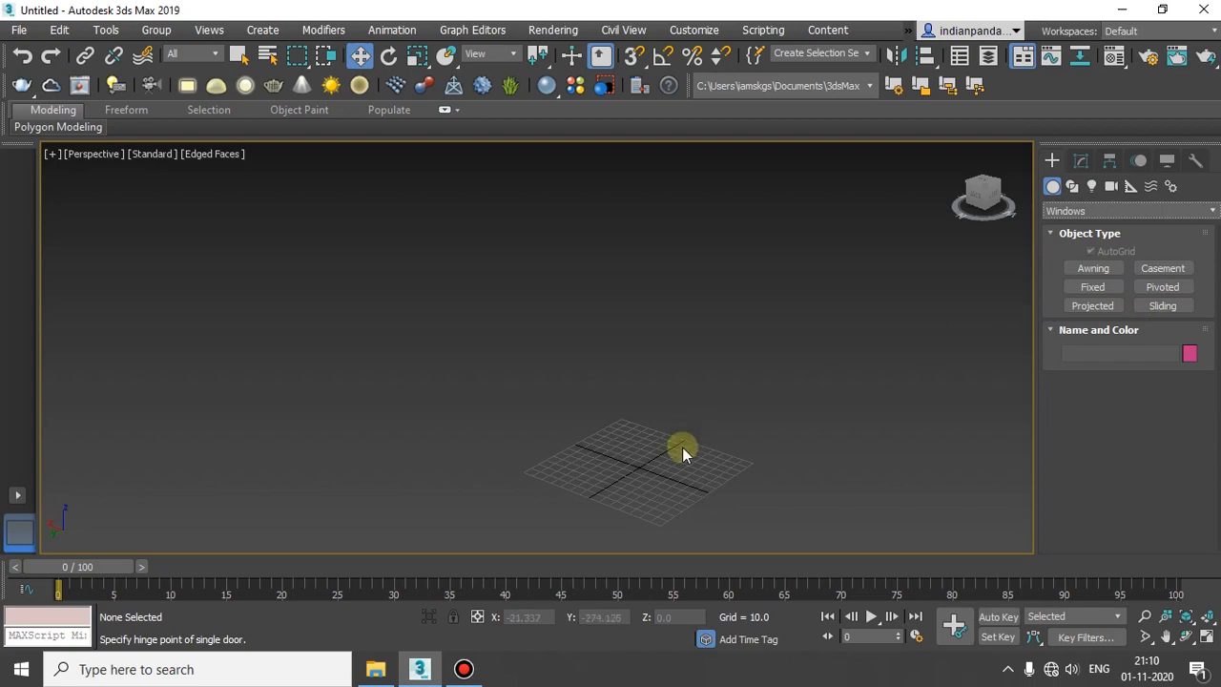
Review the Awning window parameters and create an Awning window on the grid, about 50 wide, 5.4 deep and 70 high.
{"action": "scroll", "coordinate": [605, 447], "scroll_direction": "up", "scroll_amount": 5}
{"action": "scroll", "coordinate": [711, 430], "scroll_direction": "up", "scroll_amount": 2}
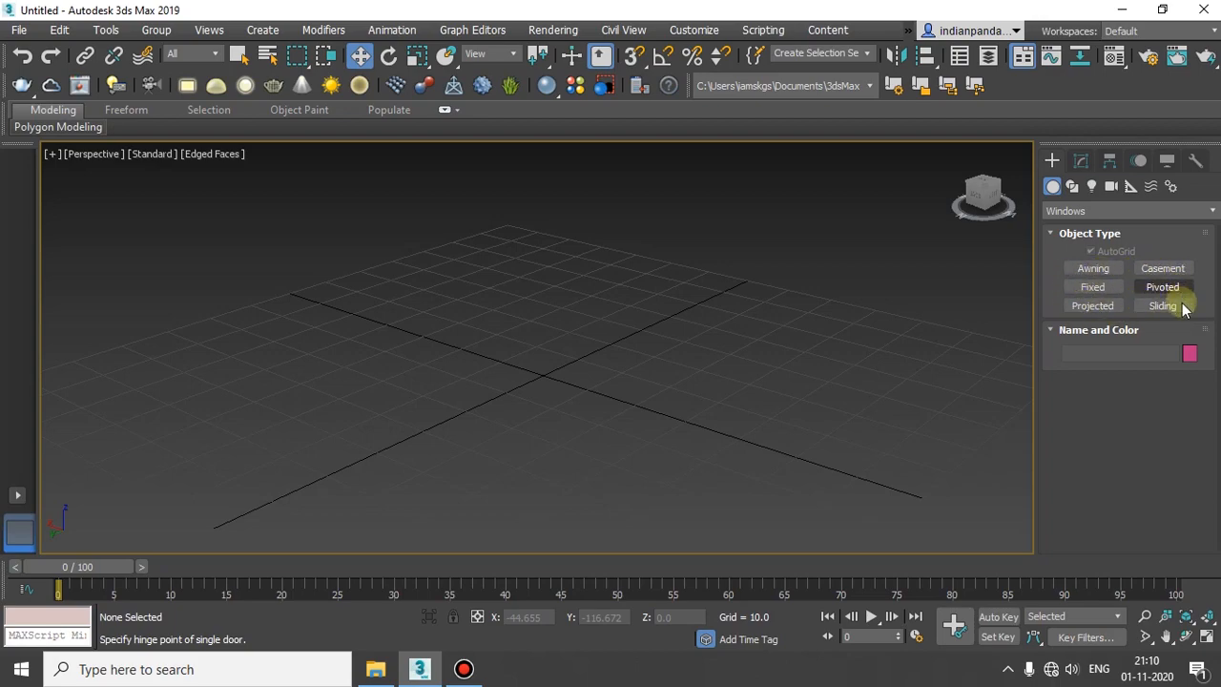
{"action": "scroll", "coordinate": [673, 347], "scroll_direction": "down", "scroll_amount": 5}
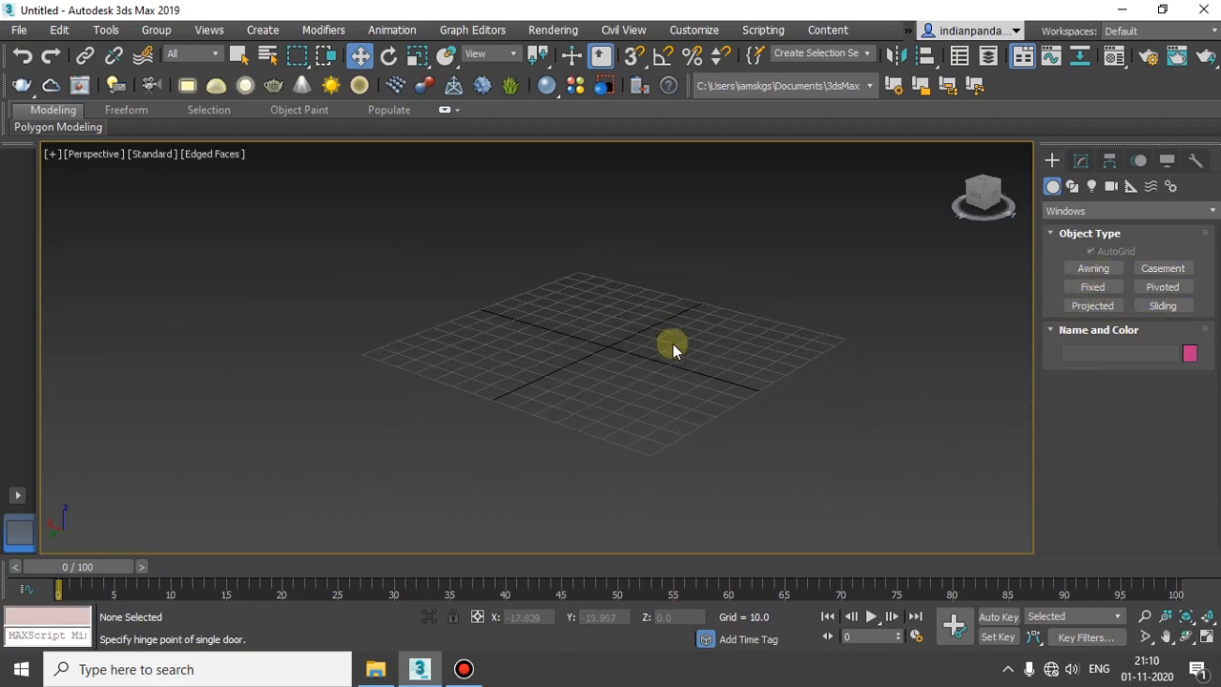
{"action": "left_click", "coordinate": [1084, 270]}
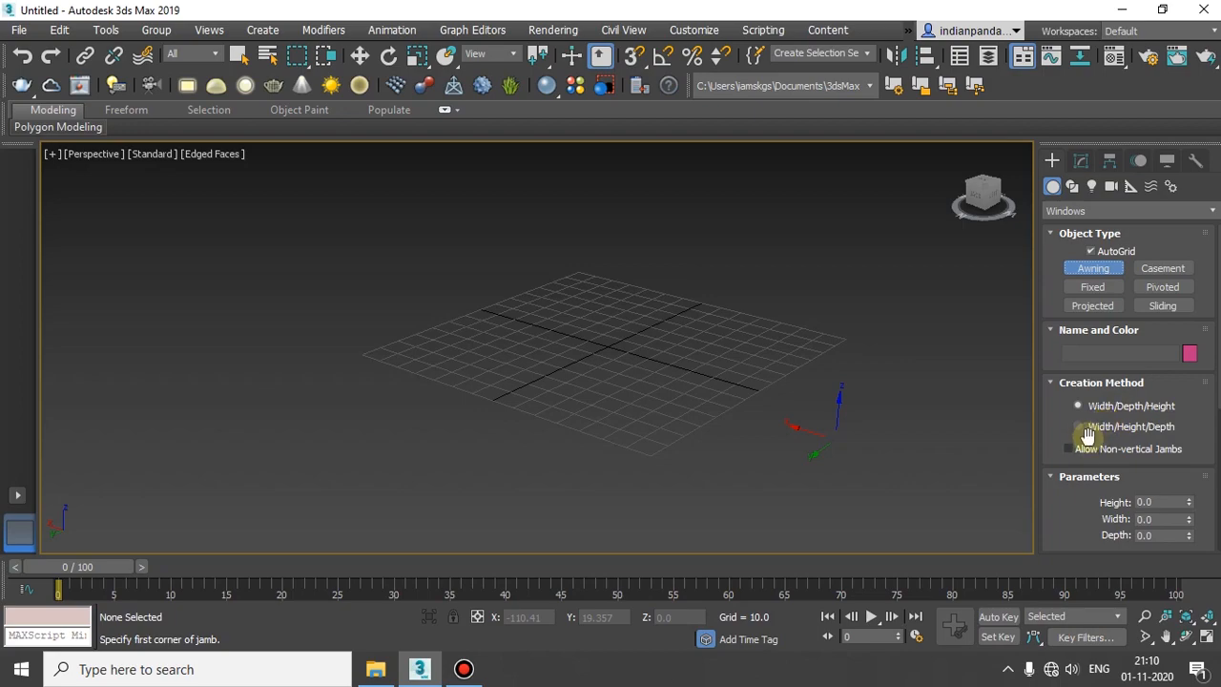
{"action": "scroll", "coordinate": [1081, 474], "scroll_direction": "down", "scroll_amount": 3}
{"action": "scroll", "coordinate": [1080, 474], "scroll_direction": "down", "scroll_amount": 2}
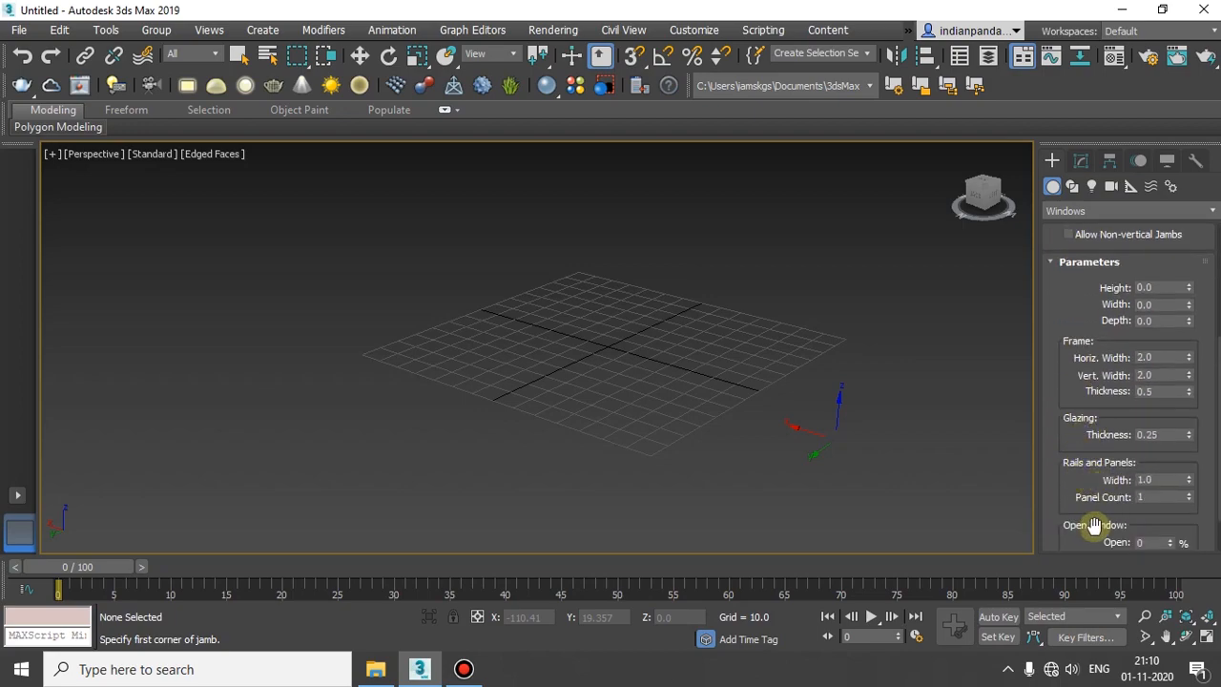
{"action": "left_click_drag", "start_coordinate": [1094, 525], "coordinate": [1140, 464]}
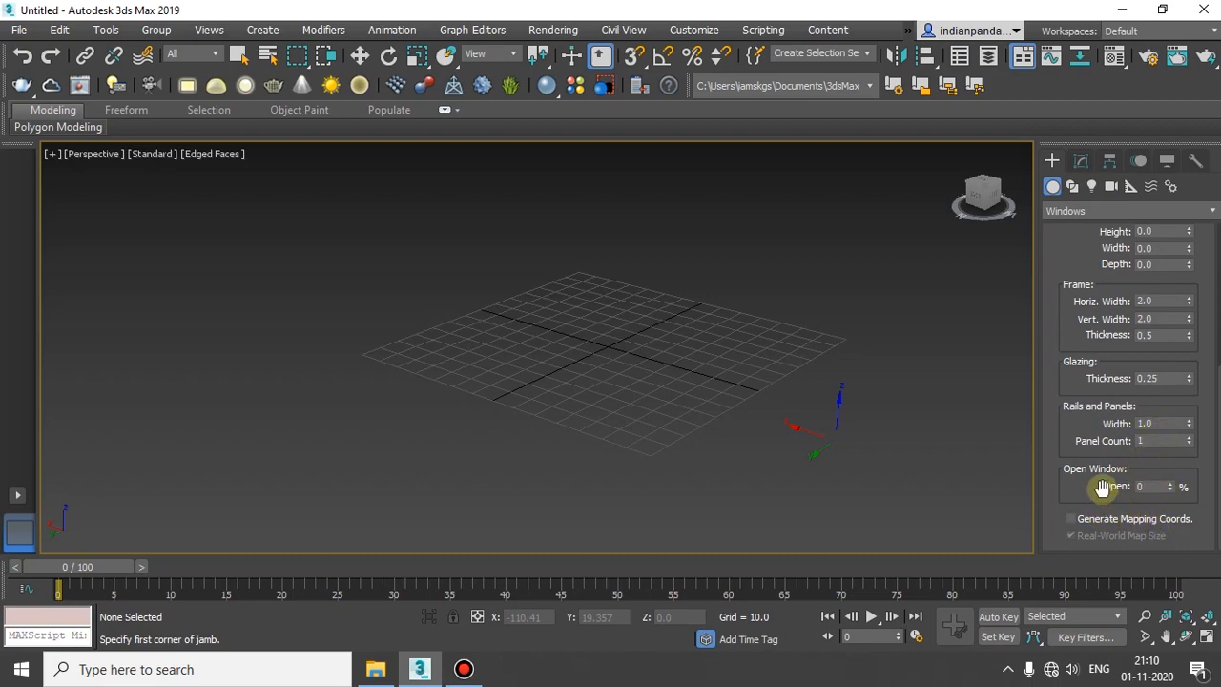
{"action": "left_click_drag", "start_coordinate": [529, 391], "coordinate": [620, 356]}
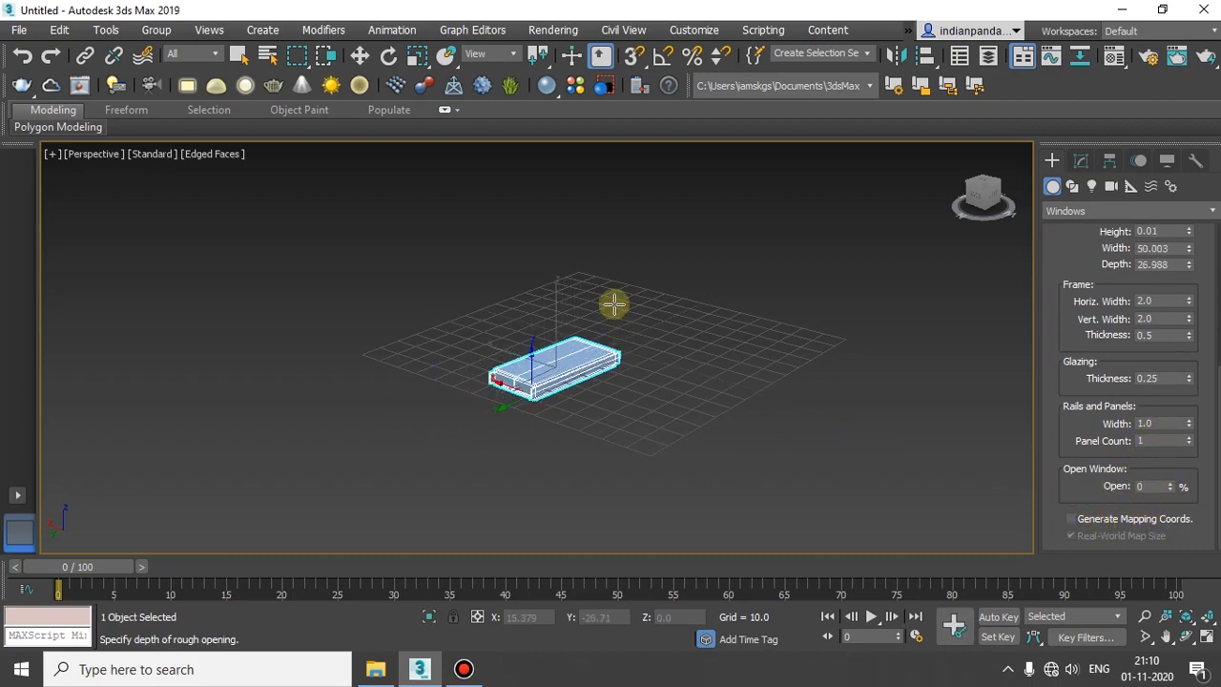
{"action": "left_click", "coordinate": [605, 355]}
{"action": "left_click", "coordinate": [571, 171]}
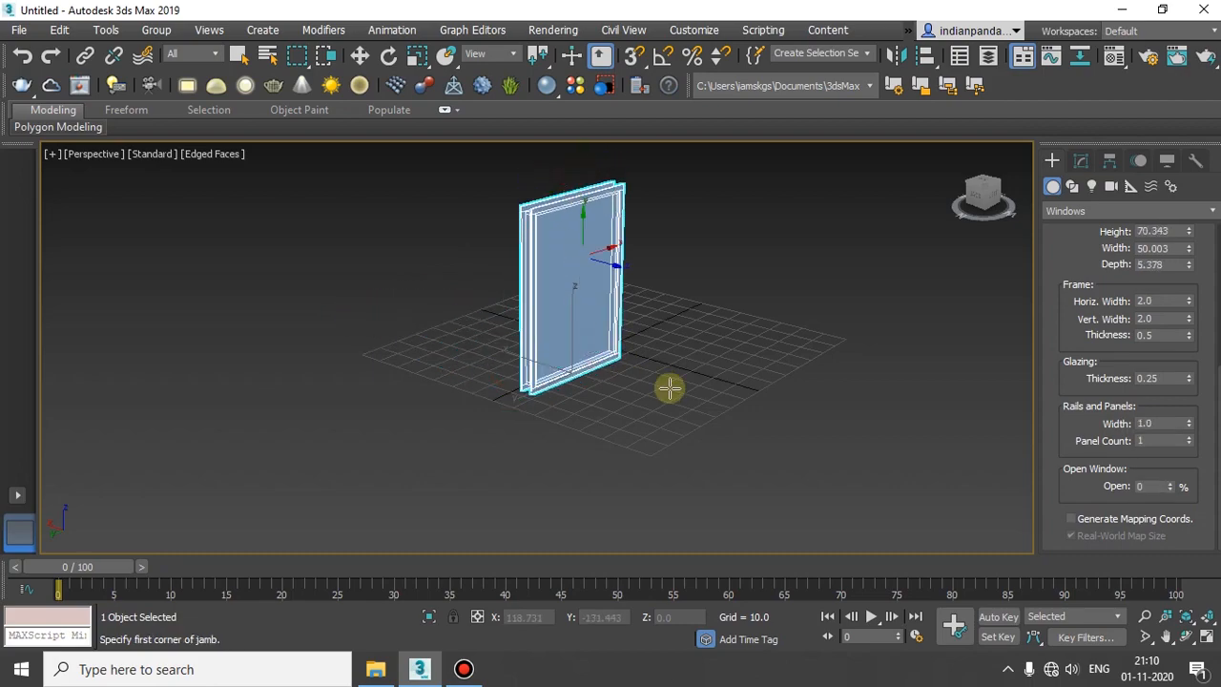
Set the awning window's opening to 100%.
{"action": "middle_click_drag", "start_coordinate": [665, 409], "coordinate": [1130, 502], "text": "alt"}
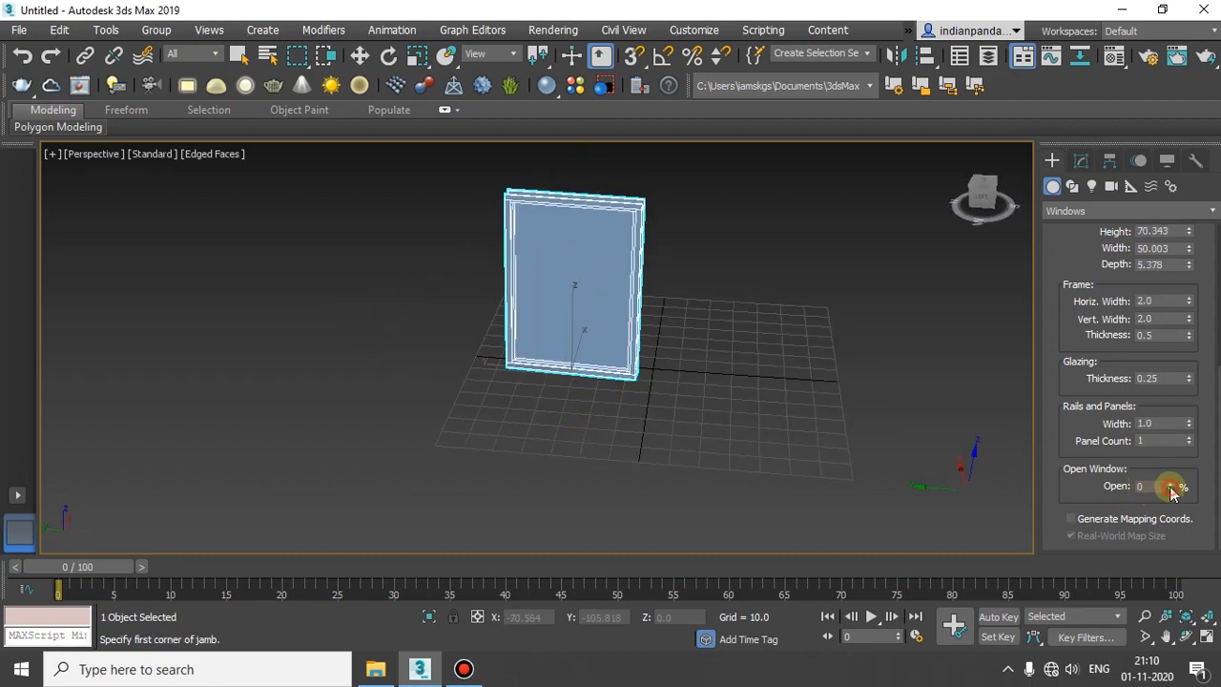
{"action": "left_click_drag", "start_coordinate": [1171, 489], "coordinate": [1169, 373]}
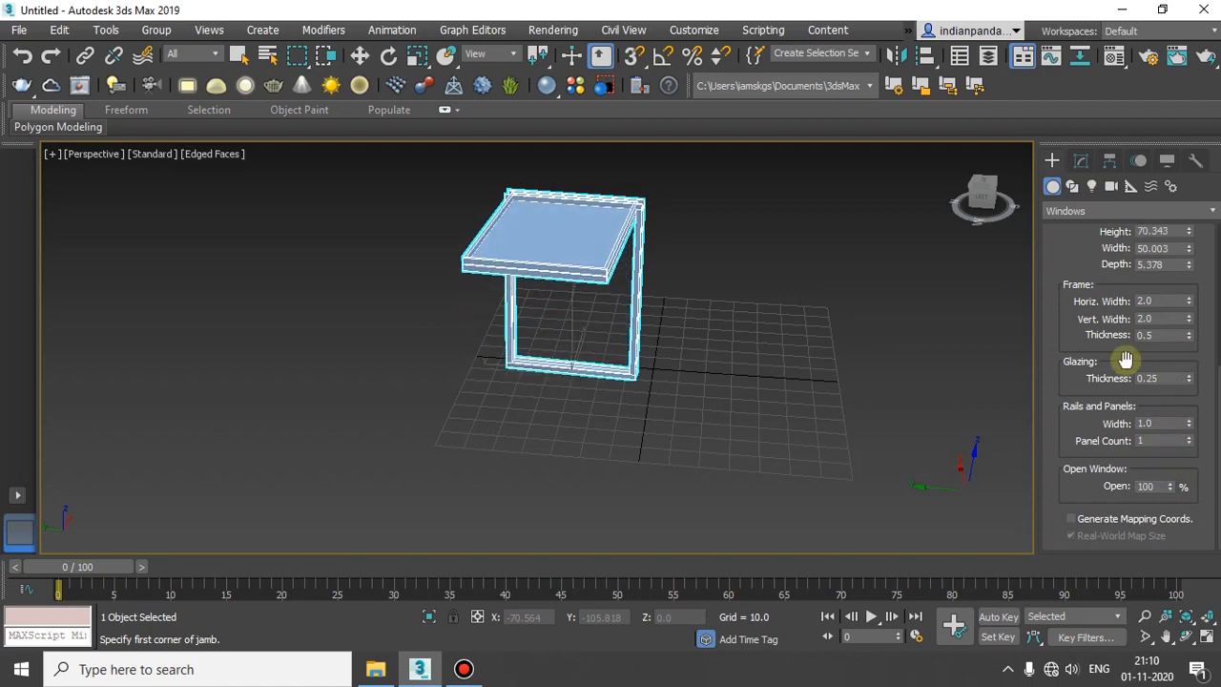
Set the awning window's glazing thickness to 0.05 and its rail width to 0.99.
{"action": "scroll", "coordinate": [1126, 359], "scroll_direction": "up", "scroll_amount": 5}
{"action": "scroll", "coordinate": [1128, 481], "scroll_direction": "down", "scroll_amount": 3}
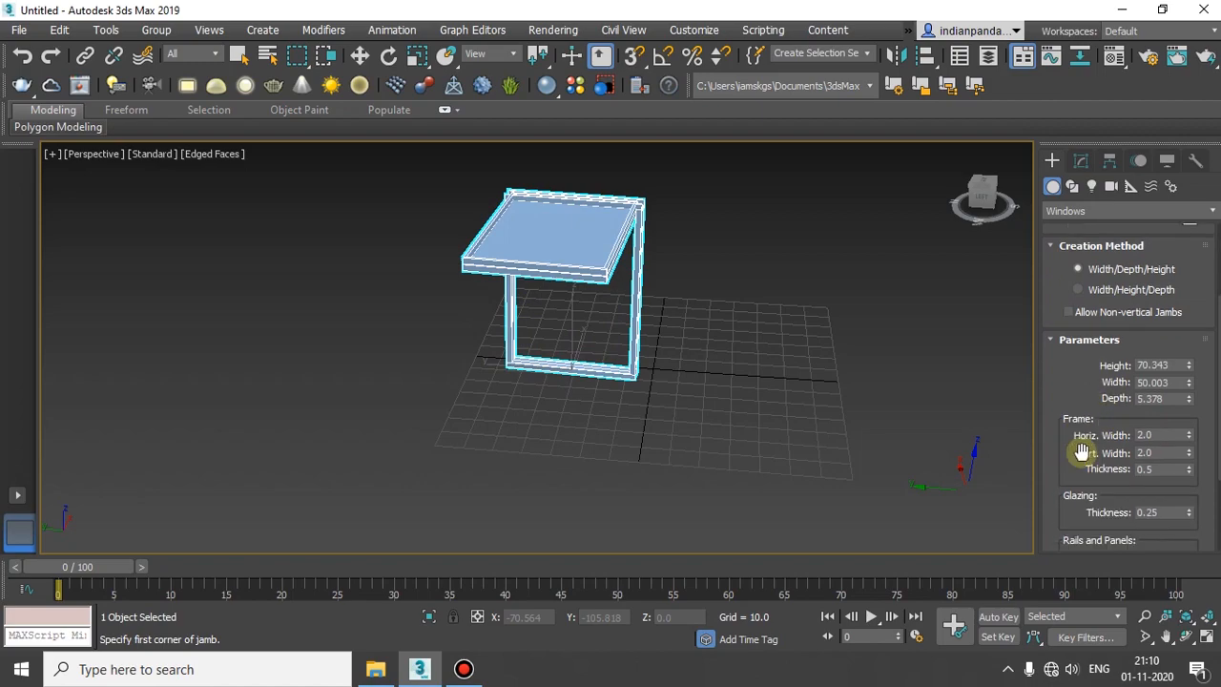
{"action": "left_click_drag", "start_coordinate": [1188, 464], "coordinate": [1076, 499]}
{"action": "scroll", "coordinate": [1079, 472], "scroll_direction": "down", "scroll_amount": 2}
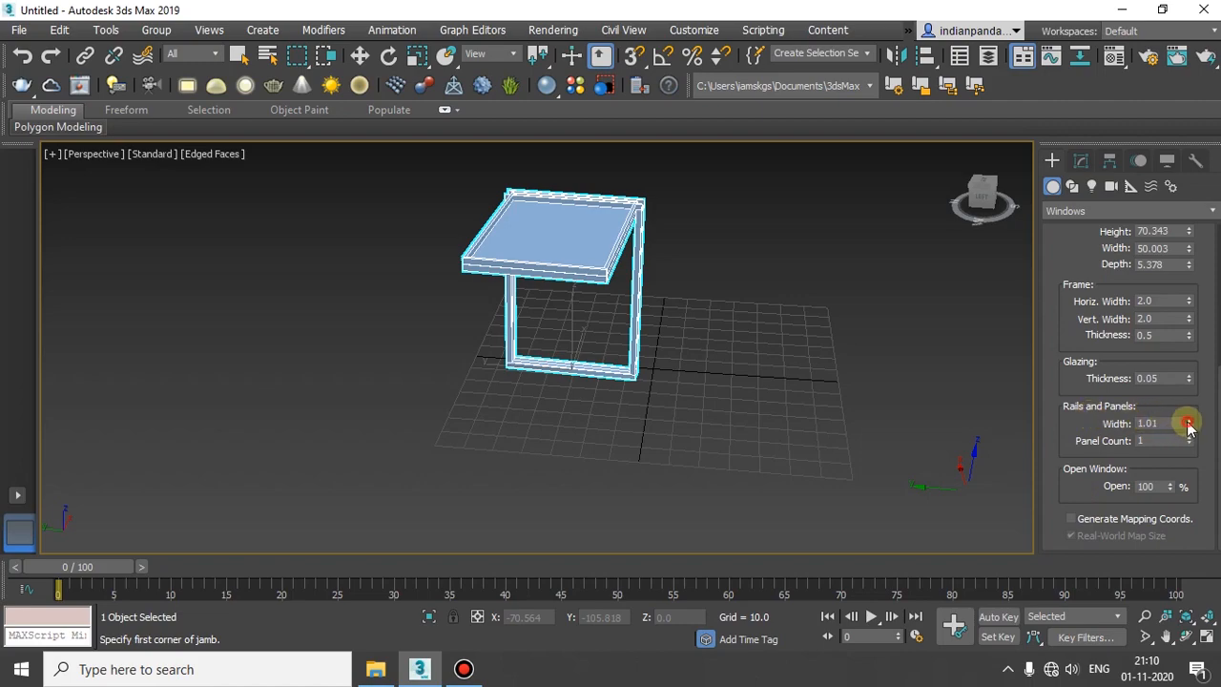
{"action": "left_click_drag", "start_coordinate": [1189, 423], "coordinate": [1185, 456]}
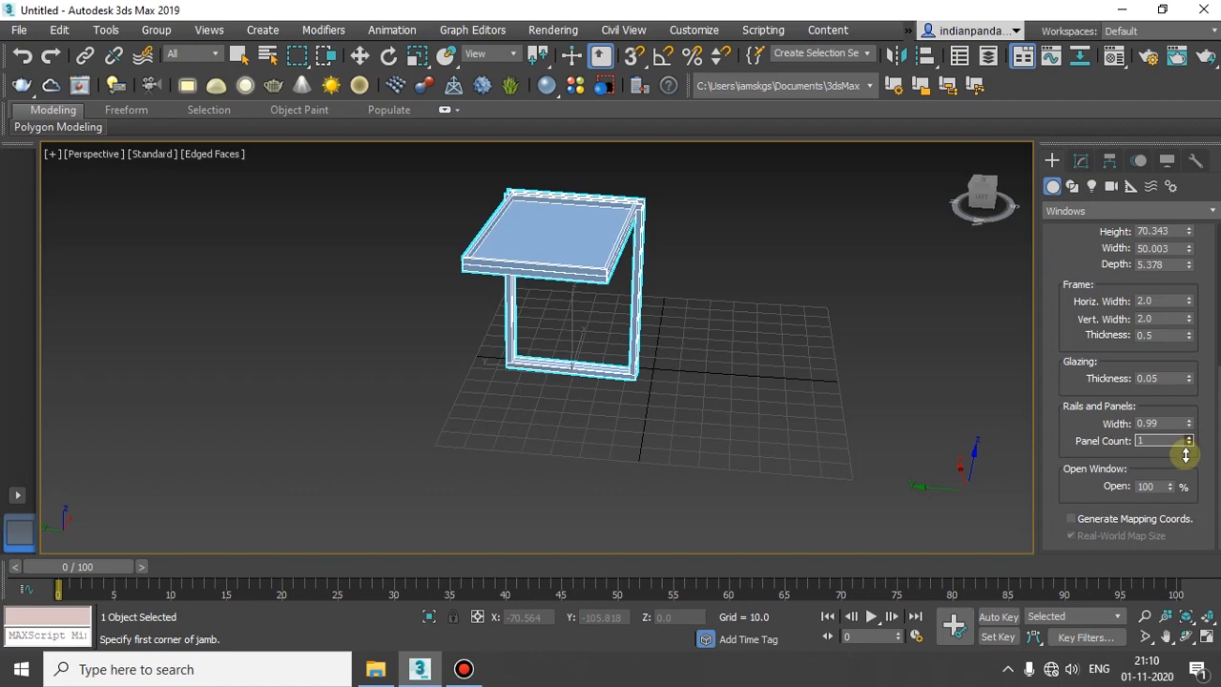
Give the awning window 3 panels and set its opening to 87%.
{"action": "left_click", "coordinate": [1189, 441]}
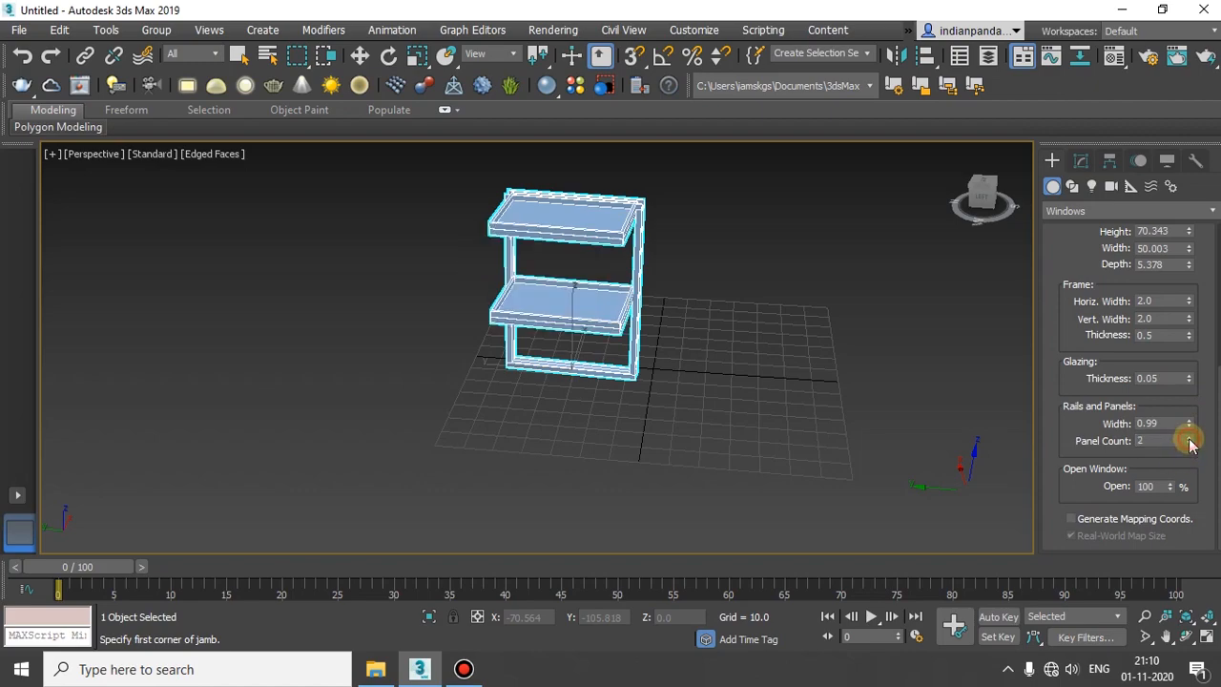
{"action": "left_click", "coordinate": [1189, 437]}
{"action": "middle_click_drag", "start_coordinate": [699, 423], "coordinate": [924, 441], "text": "alt"}
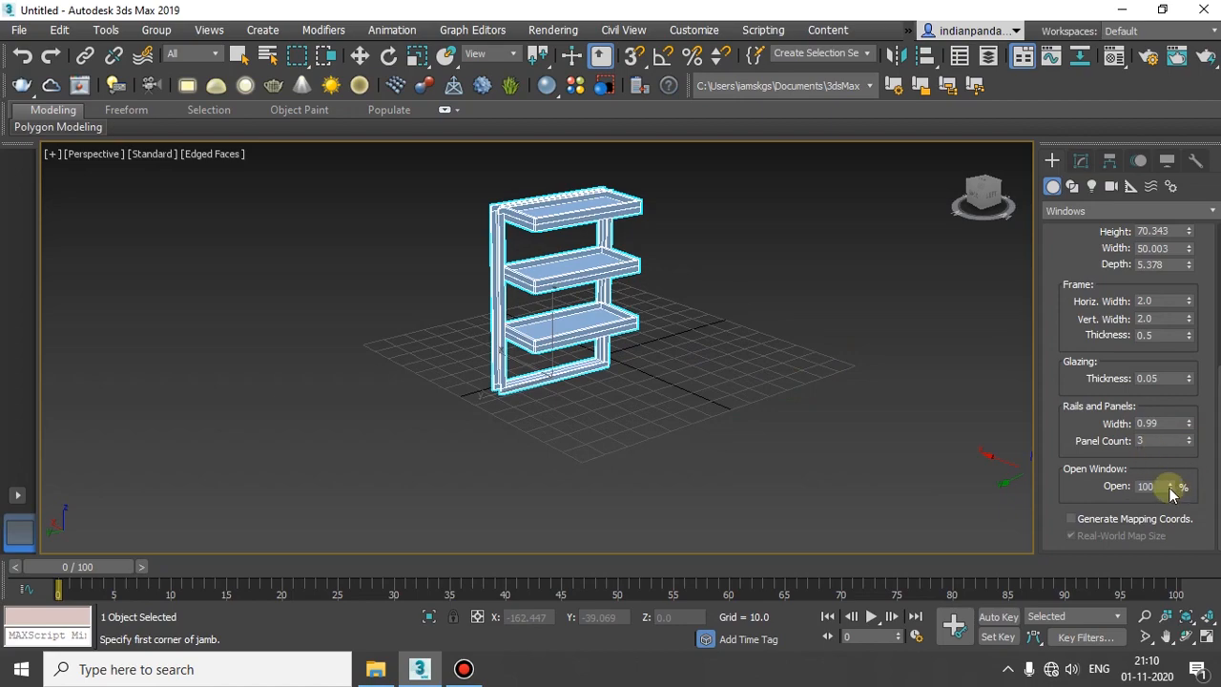
{"action": "mouse_move", "coordinate": [1170, 487]}
{"action": "left_mouse_down"}
{"action": "mouse_move", "coordinate": [1167, 518]}
{"action": "mouse_move", "coordinate": [1164, 481]}
{"action": "left_mouse_up"}
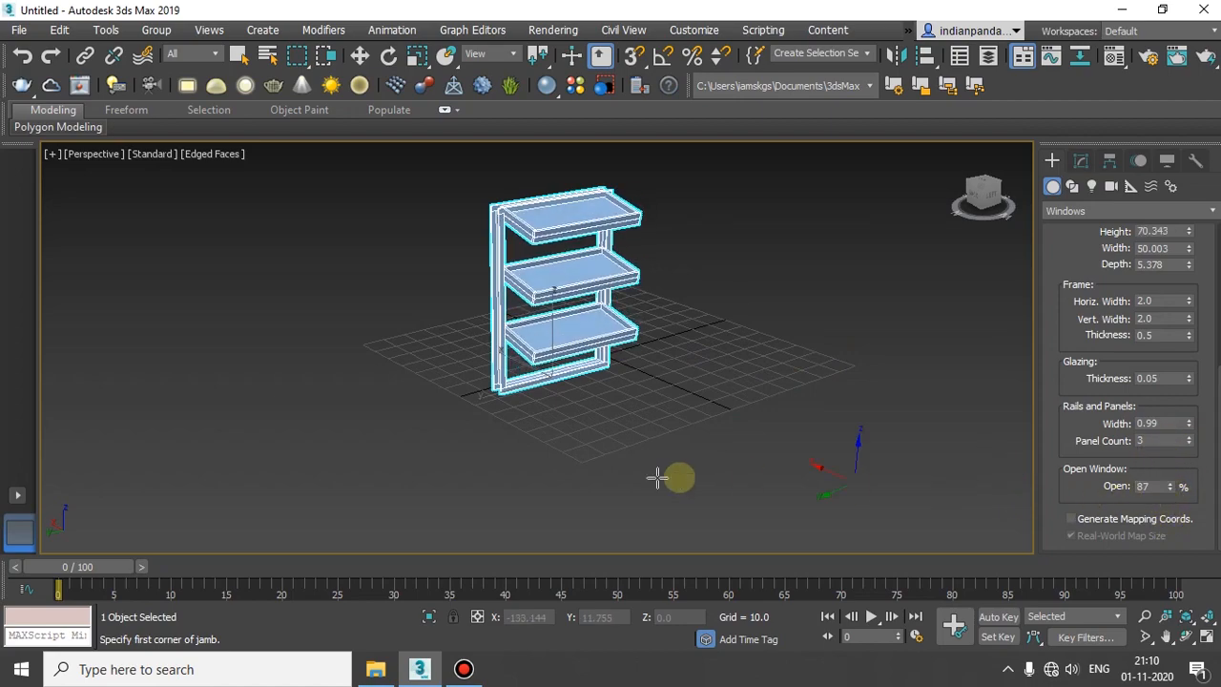
{"action": "middle_click_drag", "start_coordinate": [657, 477], "coordinate": [254, 479], "text": "alt"}
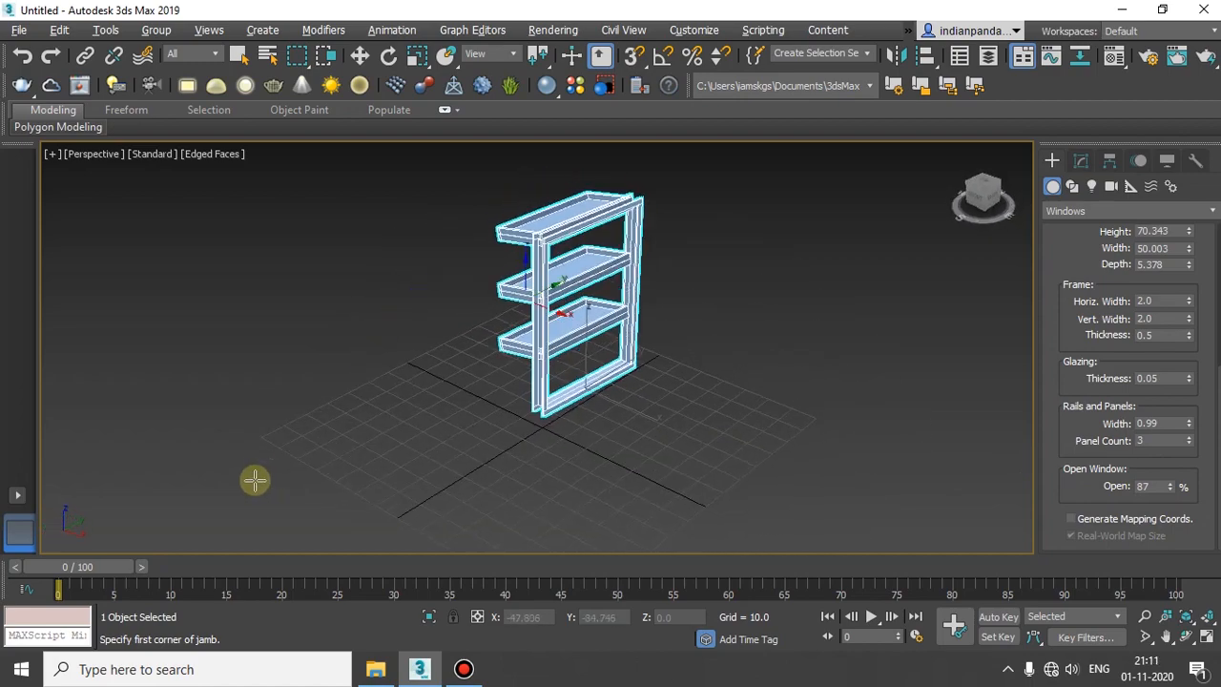
{"action": "middle_click_drag", "start_coordinate": [667, 477], "coordinate": [539, 454], "text": "alt"}
Create a Casement window on the grid beside the awning window, about 75 wide, 6.9 deep and 113.5 high.
{"action": "scroll", "coordinate": [1188, 384], "scroll_direction": "up", "scroll_amount": 5}
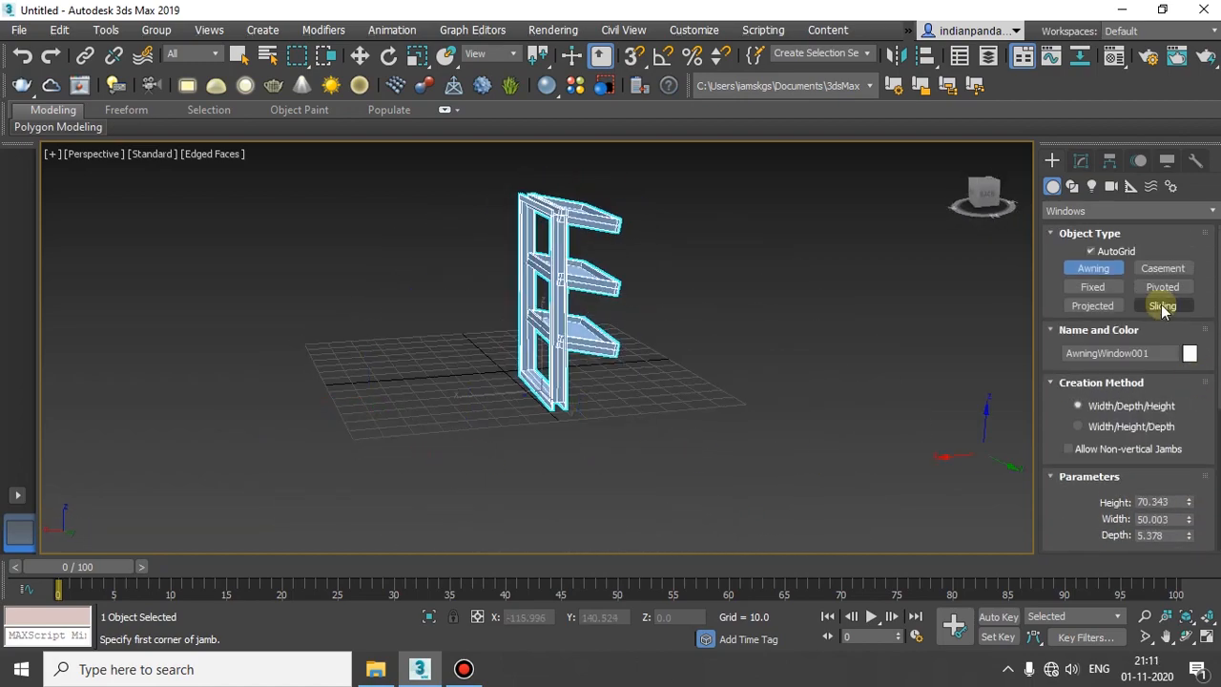
{"action": "left_click", "coordinate": [1157, 268]}
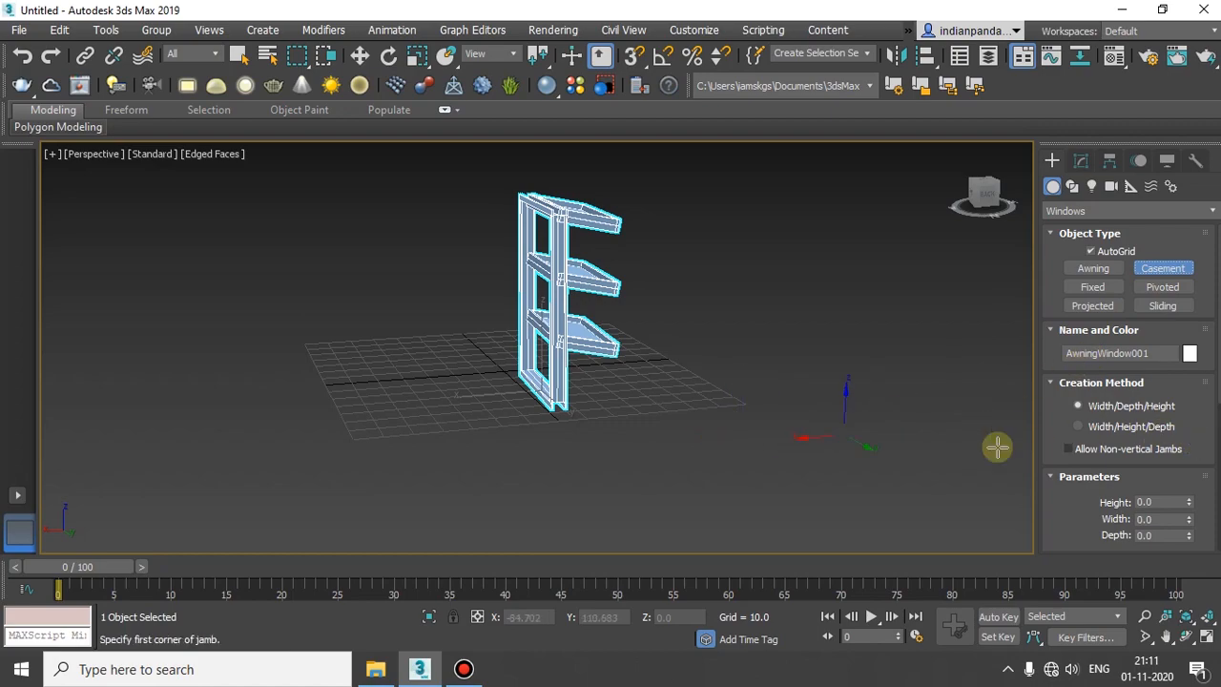
{"action": "middle_click_drag", "start_coordinate": [390, 423], "coordinate": [444, 400], "text": "alt"}
{"action": "left_click_drag", "start_coordinate": [444, 401], "coordinate": [570, 419]}
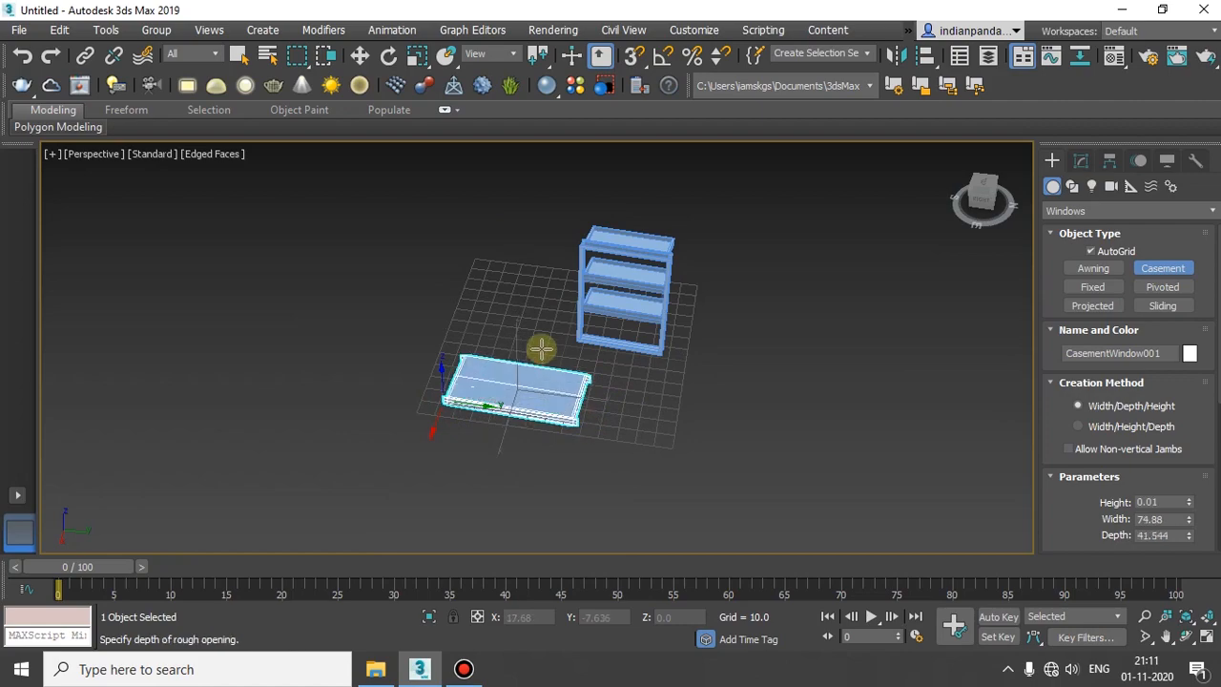
{"action": "left_click", "coordinate": [513, 401]}
{"action": "left_click", "coordinate": [520, 205]}
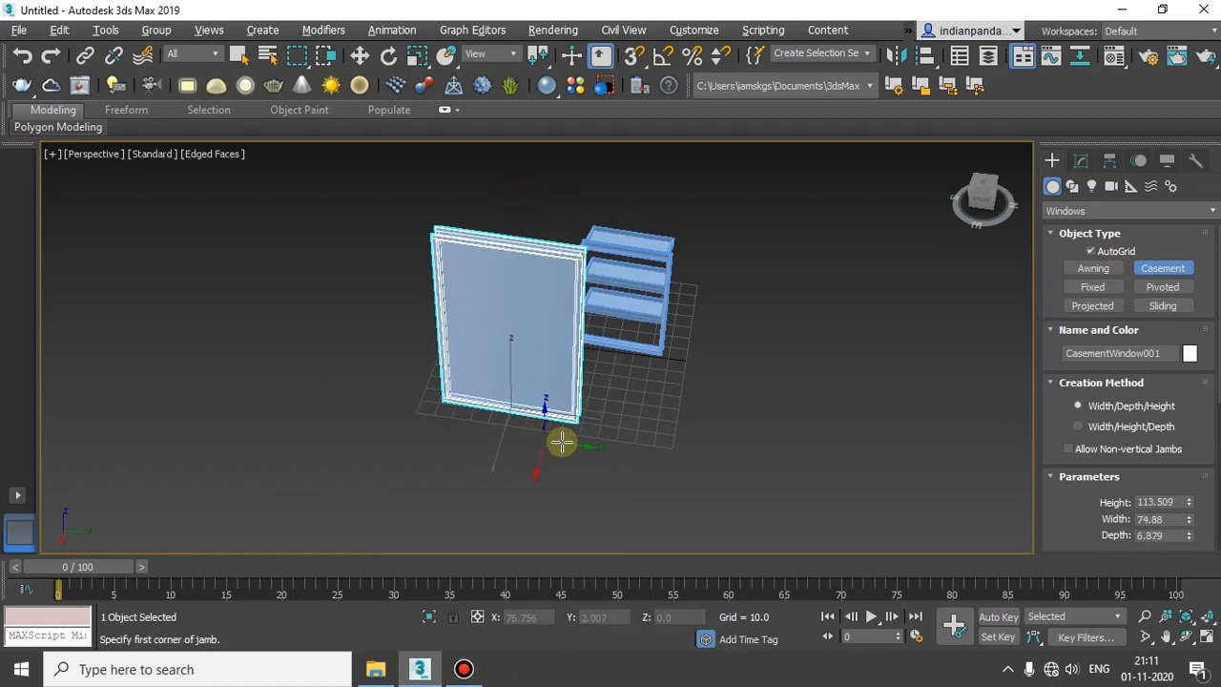
Open the casement window to 49% and switch its Flip Swing option on and back off.
{"action": "middle_click_drag", "start_coordinate": [561, 441], "coordinate": [1199, 490], "text": "alt"}
{"action": "scroll", "coordinate": [1156, 467], "scroll_direction": "down", "scroll_amount": 5}
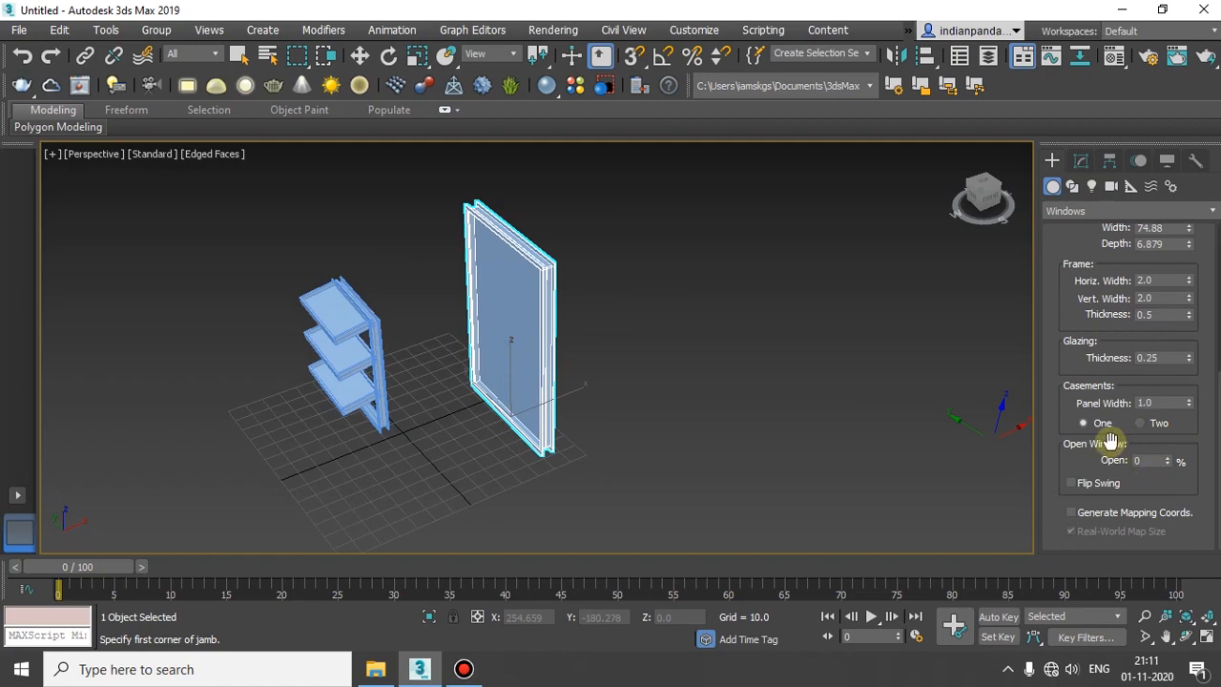
{"action": "left_click_drag", "start_coordinate": [1165, 468], "coordinate": [1161, 409]}
{"action": "middle_click_drag", "start_coordinate": [687, 444], "coordinate": [305, 429], "text": "alt"}
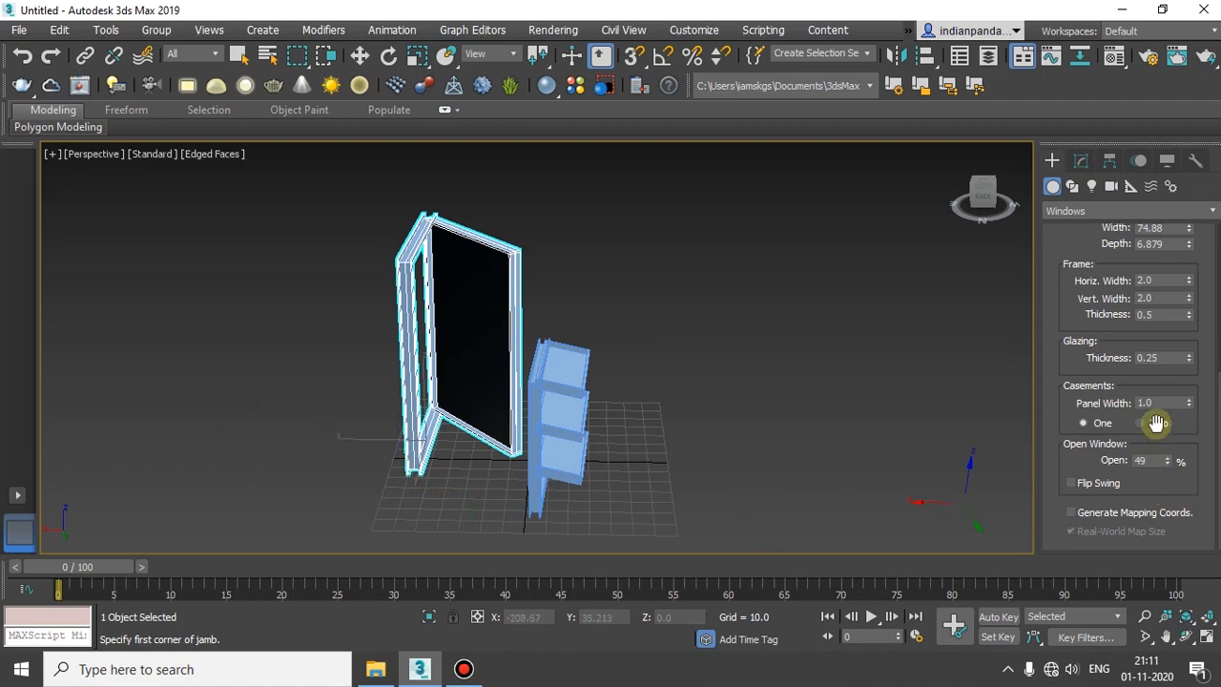
{"action": "left_click", "coordinate": [1071, 484]}
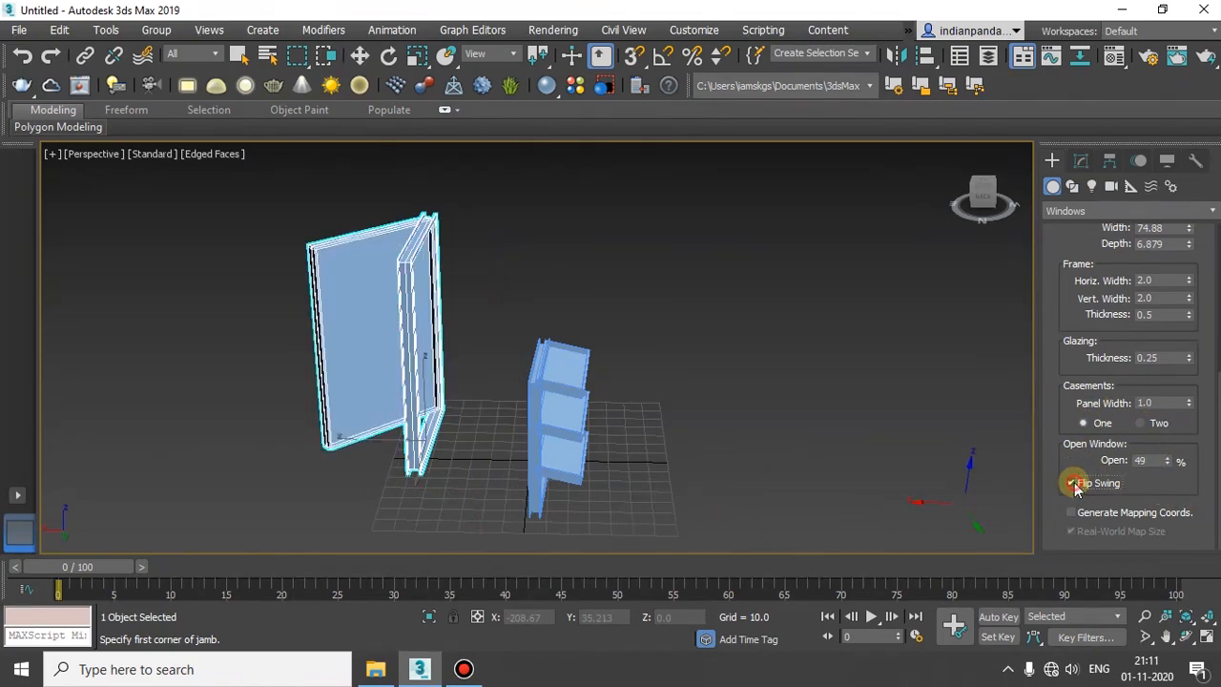
{"action": "left_click", "coordinate": [1072, 483]}
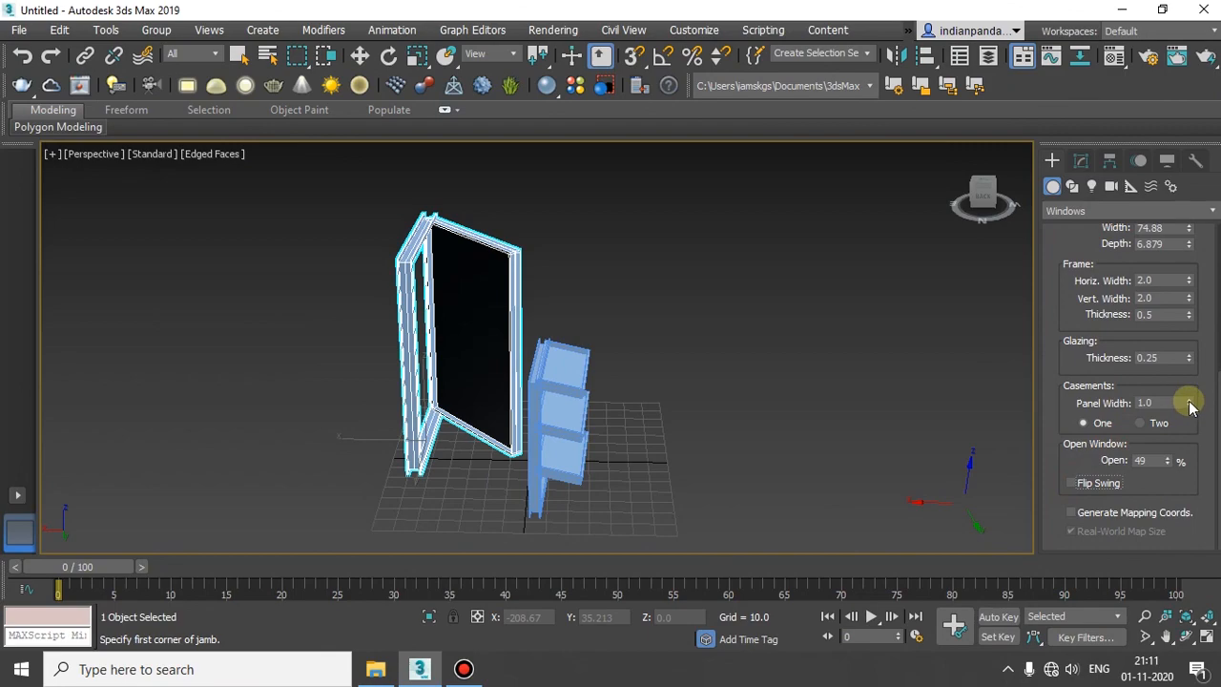
Give the casement window two casements and set its opening to 72%.
{"action": "left_click", "coordinate": [1141, 424]}
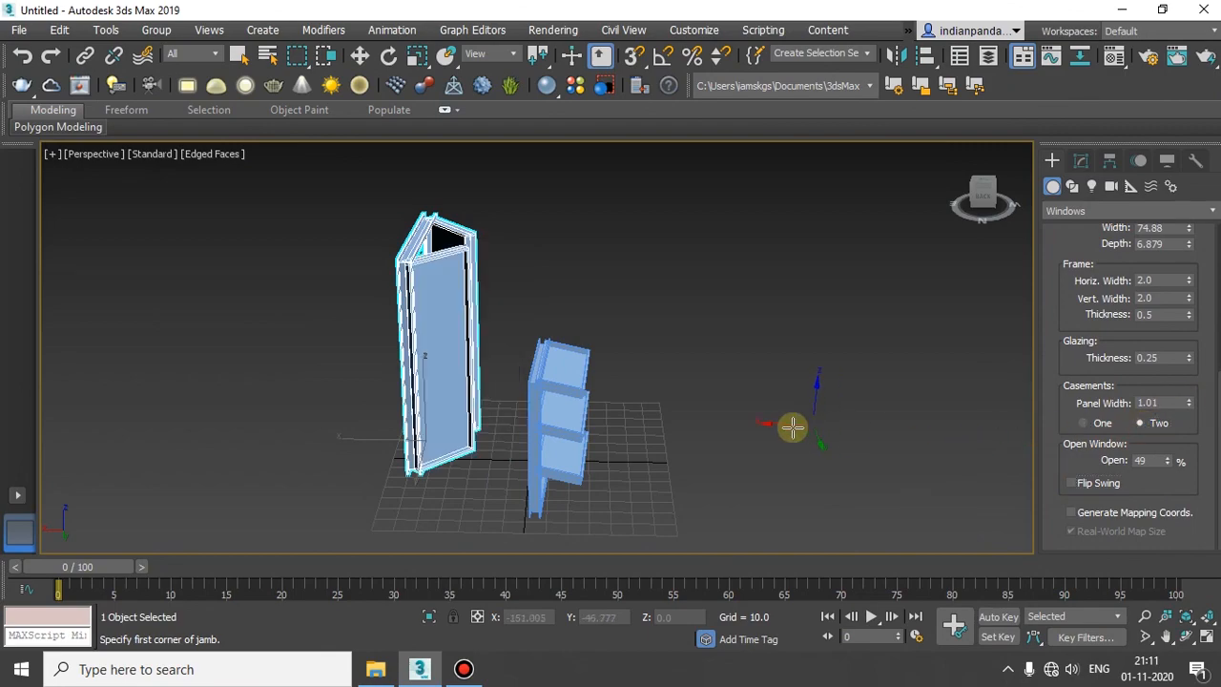
{"action": "middle_click_drag", "start_coordinate": [792, 427], "coordinate": [981, 436], "text": "alt"}
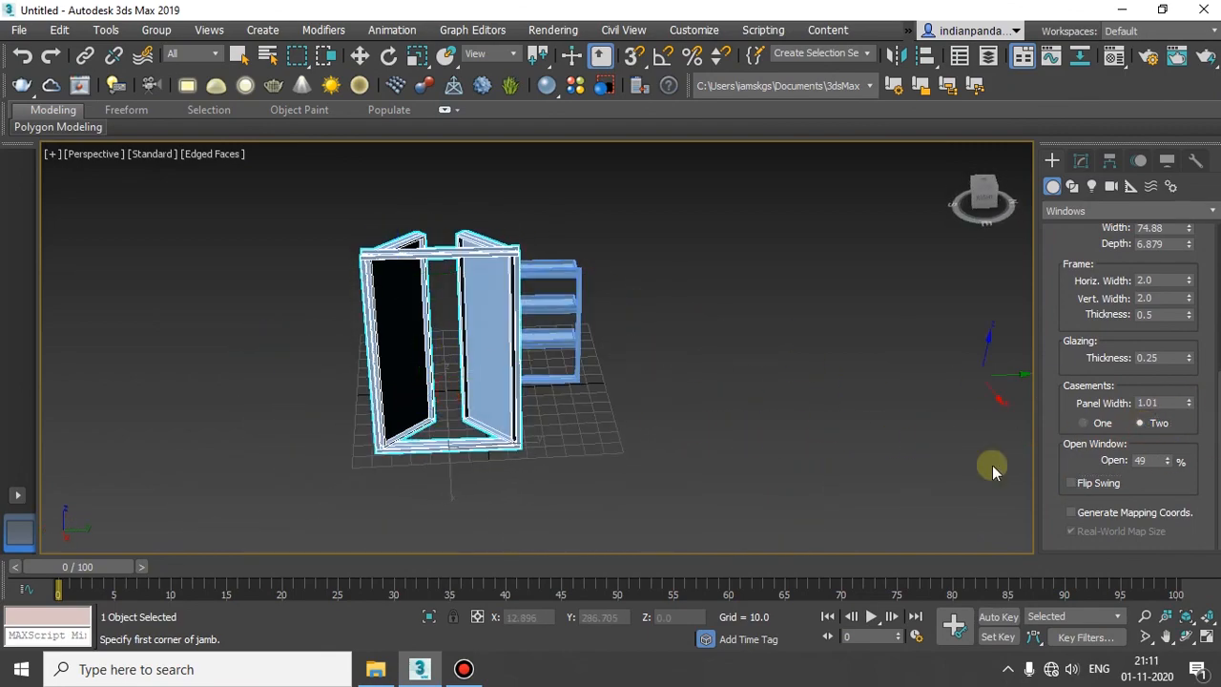
{"action": "middle_click_drag", "start_coordinate": [458, 336], "coordinate": [668, 342], "text": "alt"}
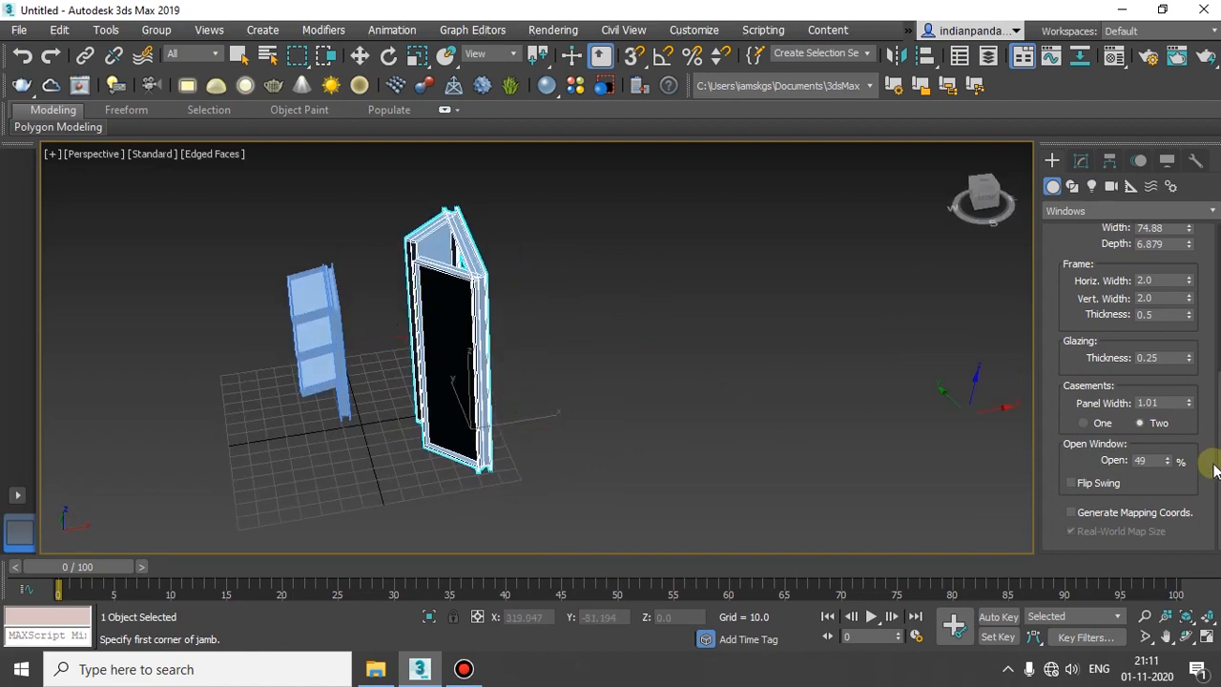
{"action": "mouse_move", "coordinate": [1167, 466]}
{"action": "left_mouse_down"}
{"action": "mouse_move", "coordinate": [1173, 390]}
{"action": "mouse_move", "coordinate": [1162, 448]}
{"action": "left_mouse_up"}
{"action": "middle_click_drag", "start_coordinate": [551, 429], "coordinate": [665, 422], "text": "alt"}
Set the casement window's panel width to 0, keeping the Two casements option.
{"action": "scroll", "coordinate": [1118, 383], "scroll_direction": "up", "scroll_amount": 5}
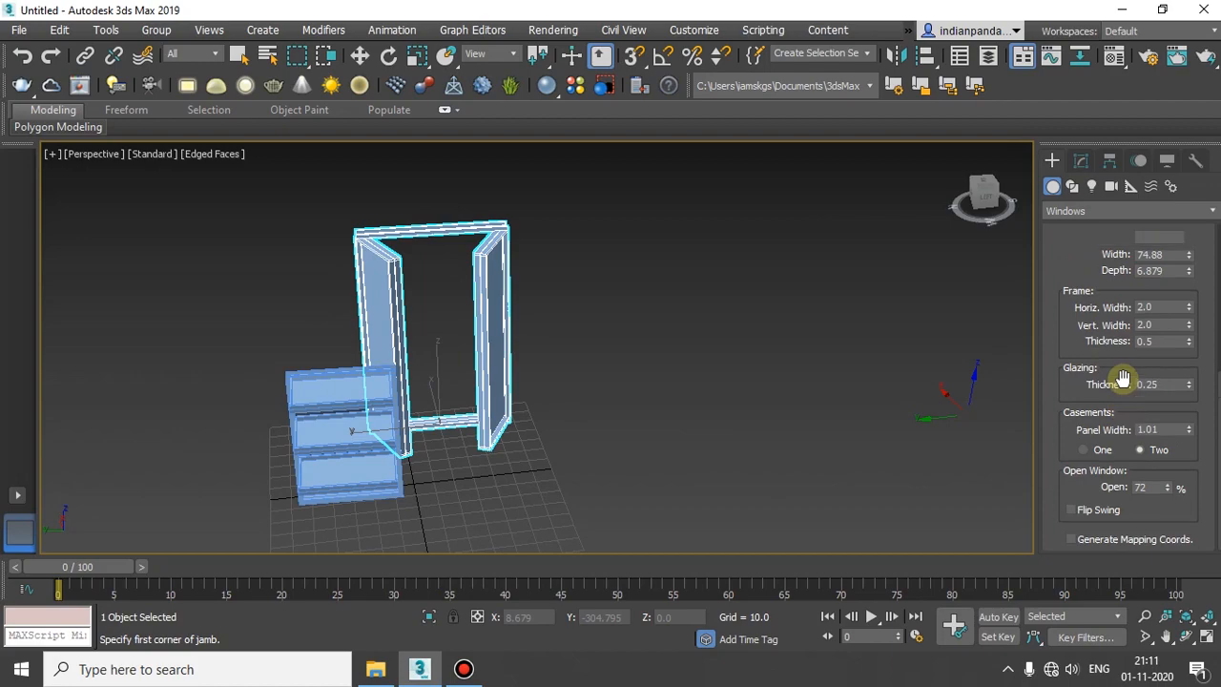
{"action": "scroll", "coordinate": [1078, 475], "scroll_direction": "down", "scroll_amount": 2}
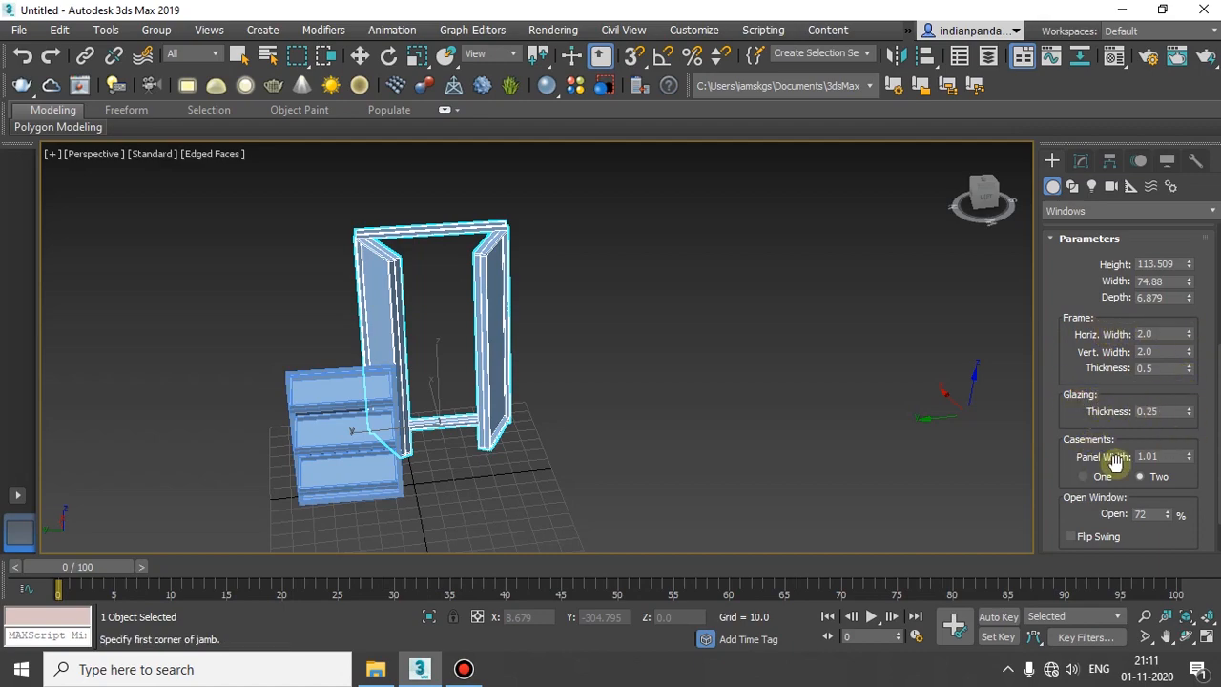
{"action": "left_click", "coordinate": [1093, 479]}
{"action": "left_click", "coordinate": [1143, 476]}
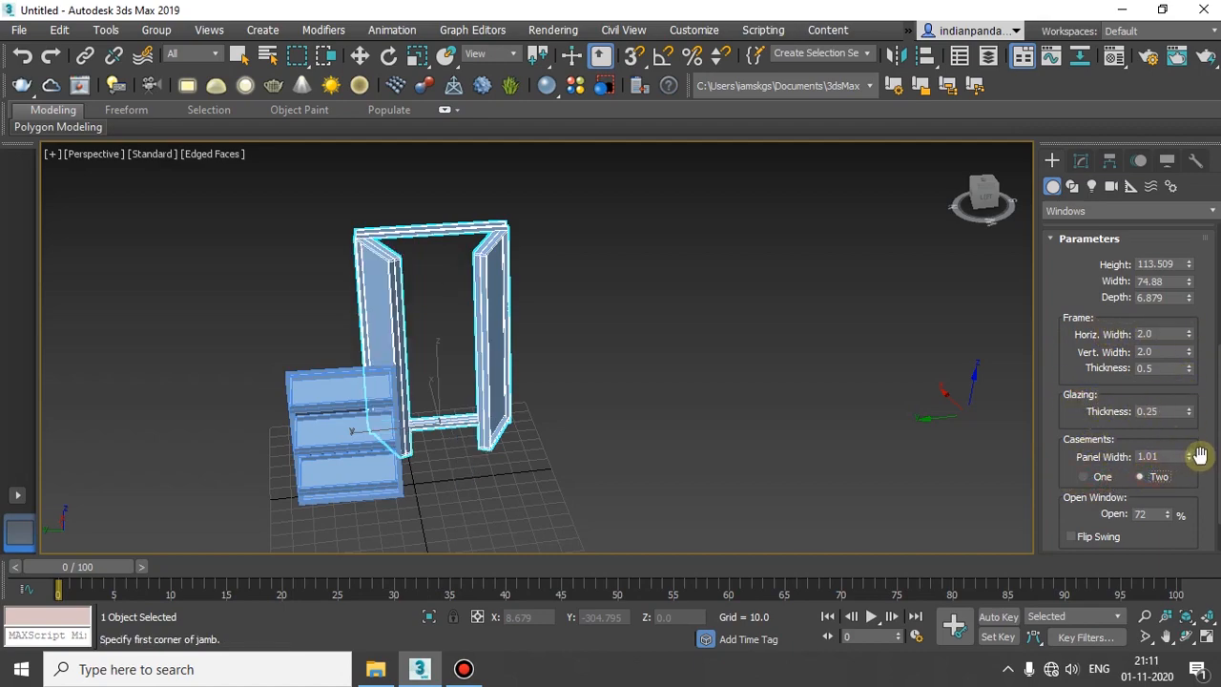
{"action": "type", "text": "0"}
{"action": "key", "text": "Return"}
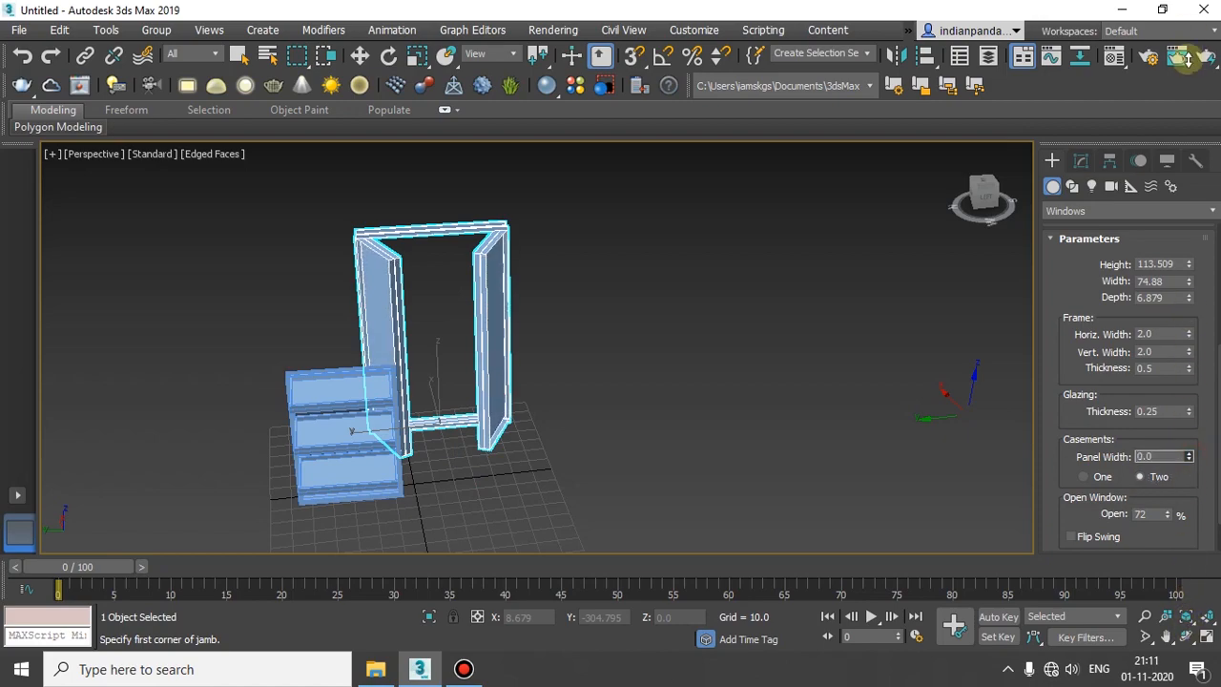
{"action": "left_click_drag", "start_coordinate": [1134, 381], "coordinate": [1118, 328]}
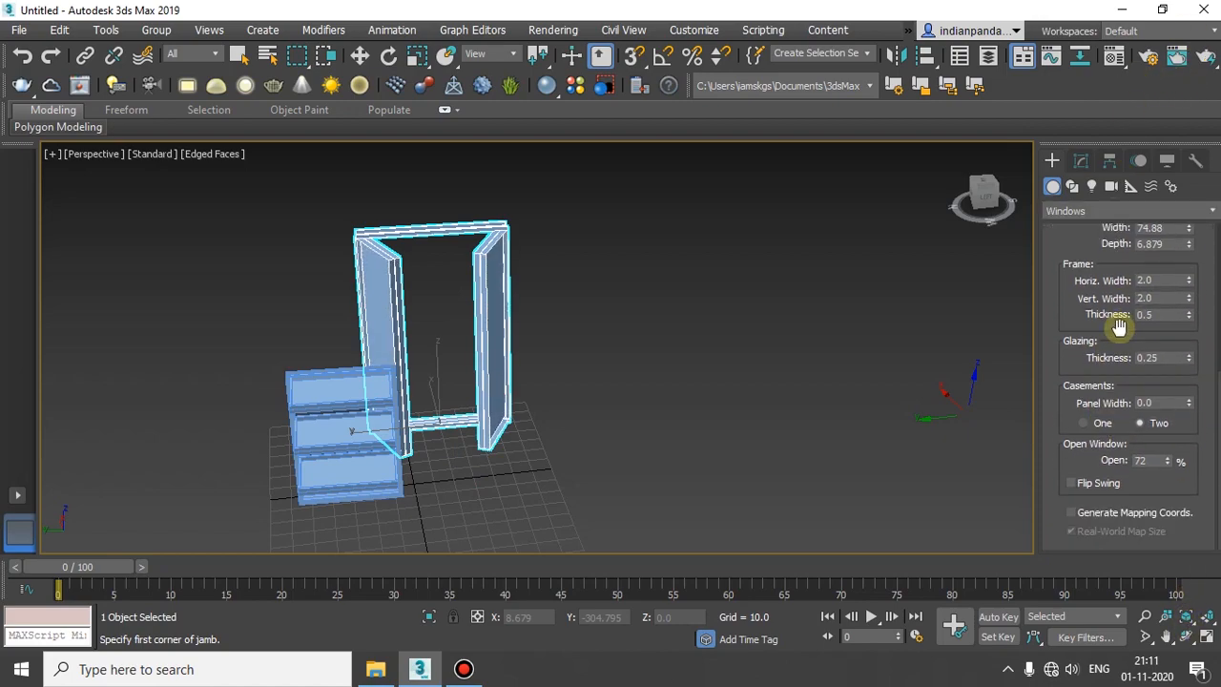
Create a Fixed window beside the casement window, about 97 wide, 7.6 deep and 142 high.
{"action": "scroll", "coordinate": [1103, 299], "scroll_direction": "up", "scroll_amount": 6}
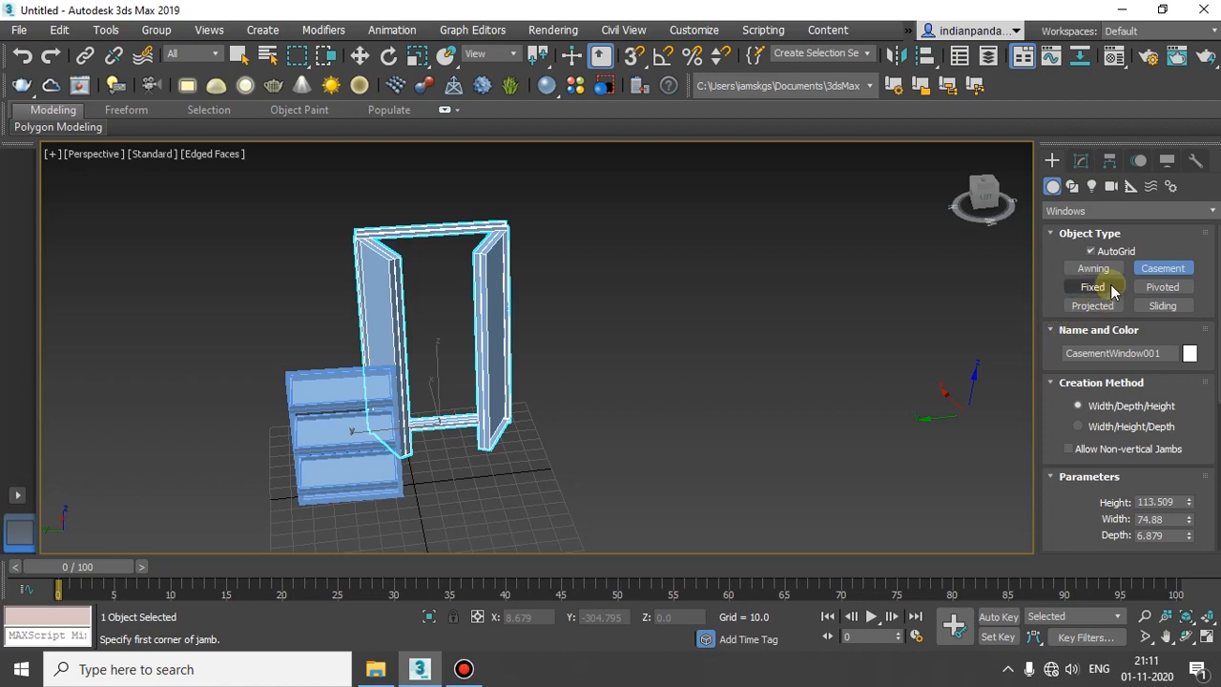
{"action": "left_click", "coordinate": [1109, 288]}
{"action": "left_click_drag", "start_coordinate": [534, 475], "coordinate": [726, 468]}
{"action": "left_click", "coordinate": [689, 465]}
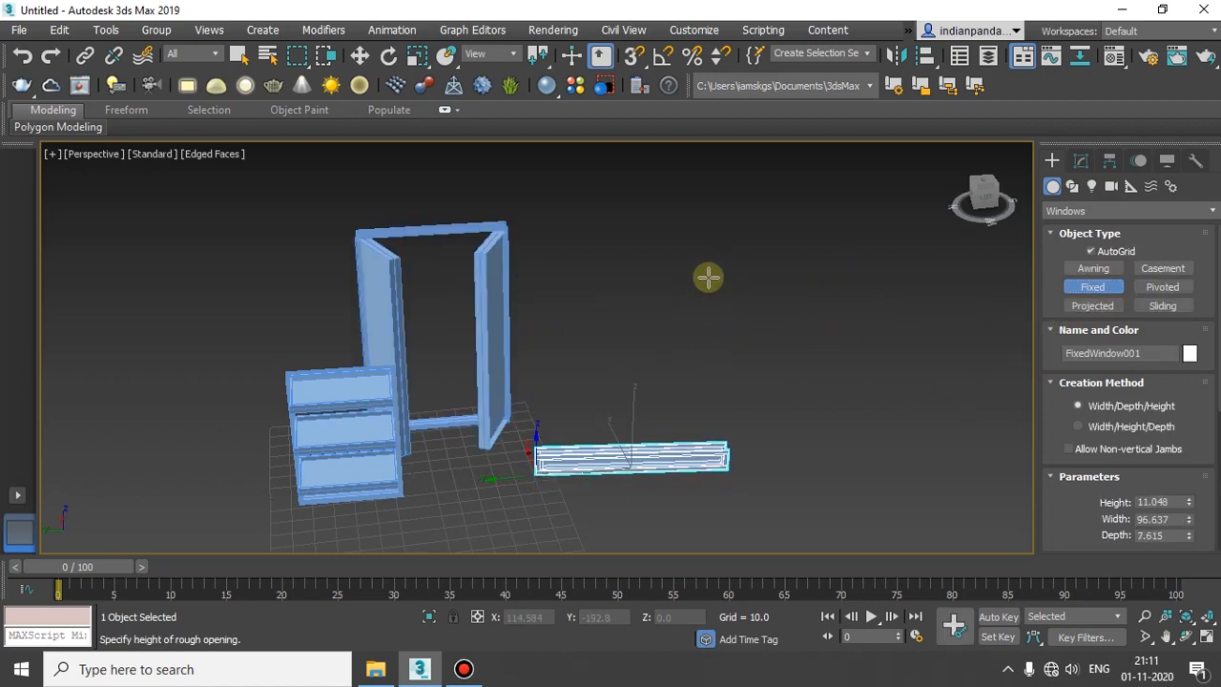
{"action": "left_click", "coordinate": [722, 185]}
Set the fixed window's rail width to 2.24 and divide it into 5 horizontal and 5 vertical panels.
{"action": "middle_click_drag", "start_coordinate": [861, 395], "coordinate": [811, 416], "text": "alt"}
{"action": "scroll", "coordinate": [1090, 429], "scroll_direction": "down", "scroll_amount": 3}
{"action": "scroll", "coordinate": [1126, 520], "scroll_direction": "down", "scroll_amount": 3}
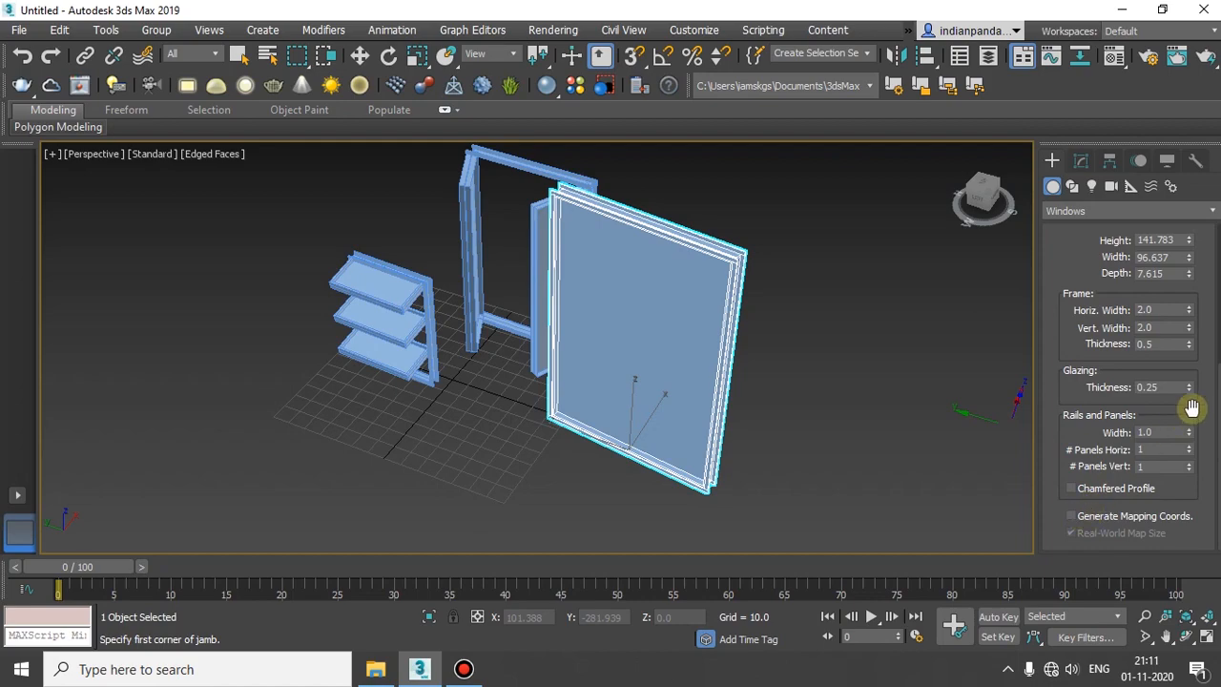
{"action": "left_click_drag", "start_coordinate": [1191, 432], "coordinate": [1191, 316]}
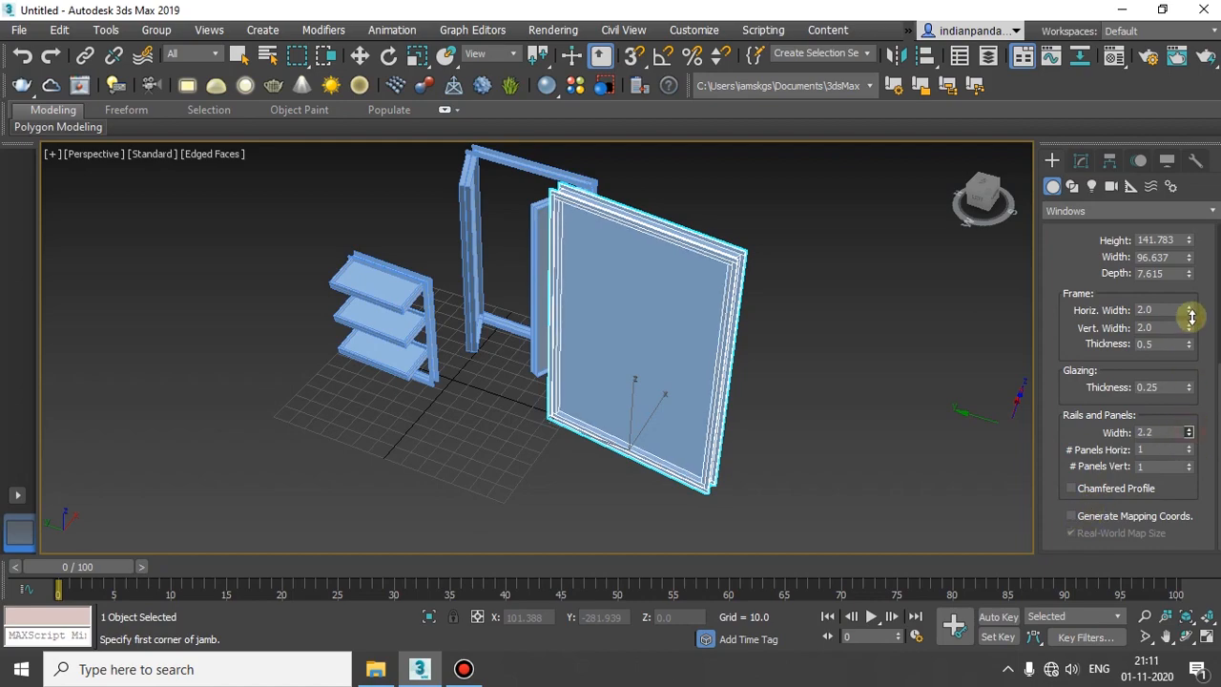
{"action": "mouse_move", "coordinate": [1193, 450]}
{"action": "left_mouse_down"}
{"action": "mouse_move", "coordinate": [1191, 404]}
{"action": "mouse_move", "coordinate": [1189, 465]}
{"action": "left_mouse_up"}
{"action": "middle_click_drag", "start_coordinate": [601, 525], "coordinate": [590, 460], "text": "alt"}
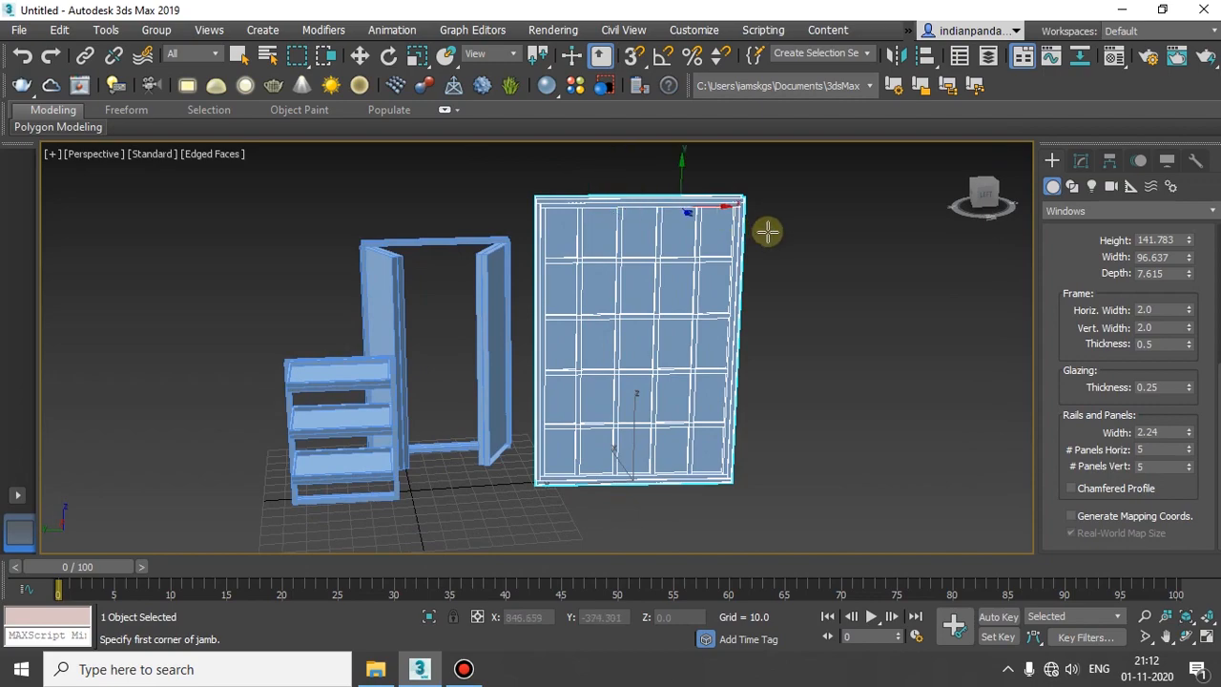
{"action": "middle_click_drag", "start_coordinate": [792, 380], "coordinate": [484, 376], "text": "alt"}
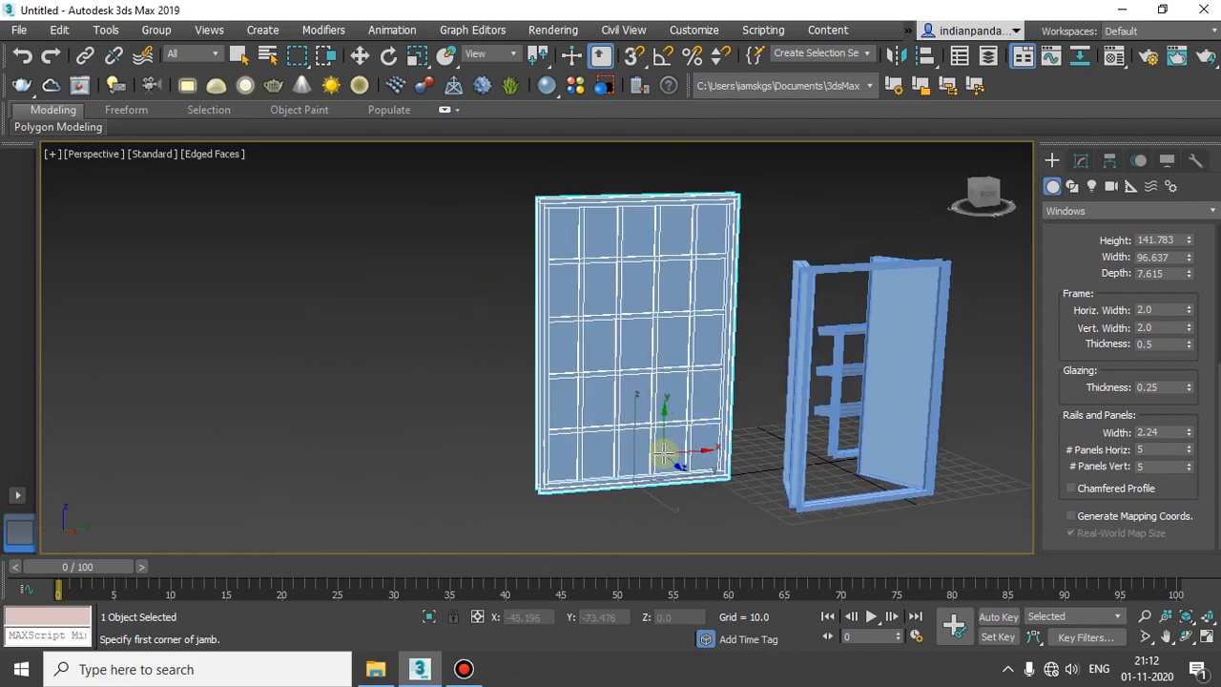
{"action": "middle_click_drag", "start_coordinate": [663, 454], "coordinate": [824, 435], "text": "alt"}
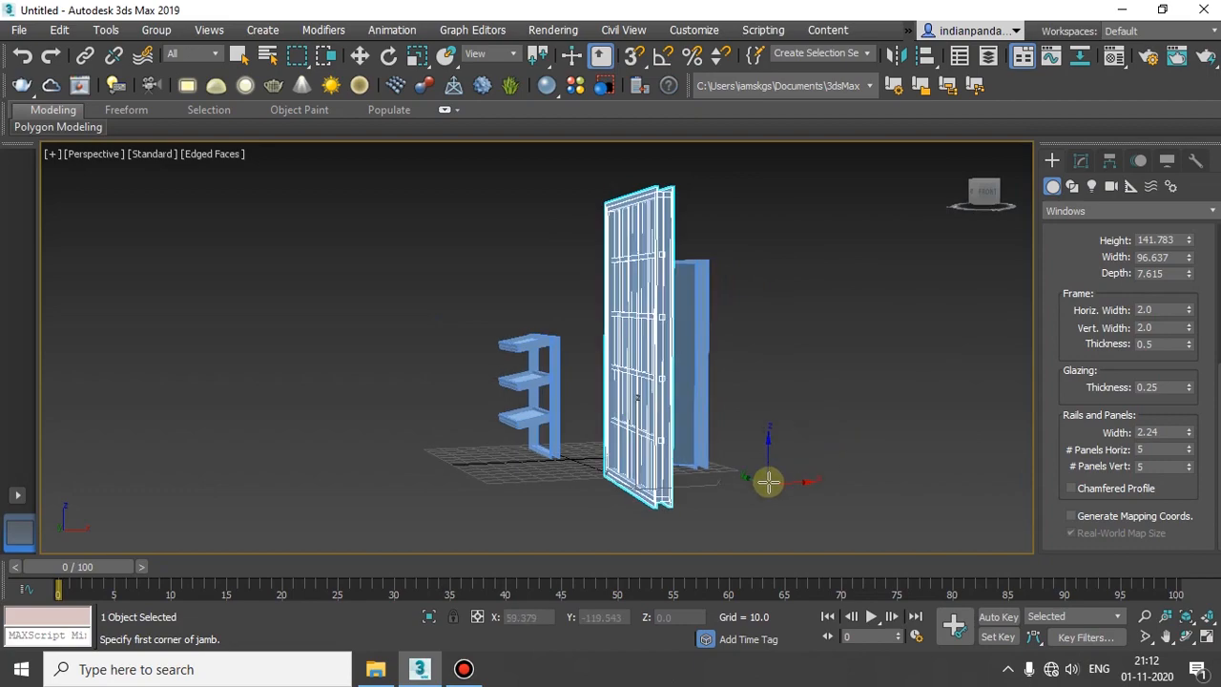
{"action": "middle_click_drag", "start_coordinate": [768, 482], "coordinate": [947, 515], "text": "alt"}
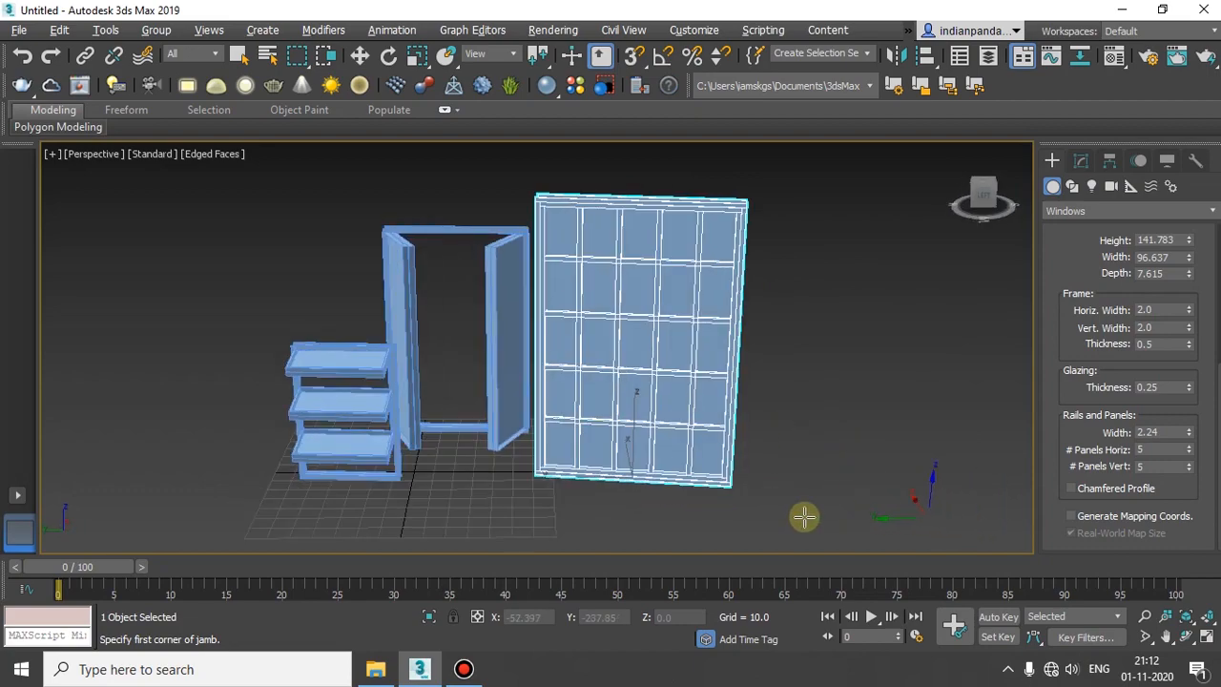
{"action": "middle_click_drag", "start_coordinate": [804, 517], "coordinate": [707, 519], "text": "alt"}
Create a second fixed window with the Width/Height/Depth creation method, about 84 wide, 316 high and 14.6 deep.
{"action": "scroll", "coordinate": [1144, 410], "scroll_direction": "up", "scroll_amount": 3}
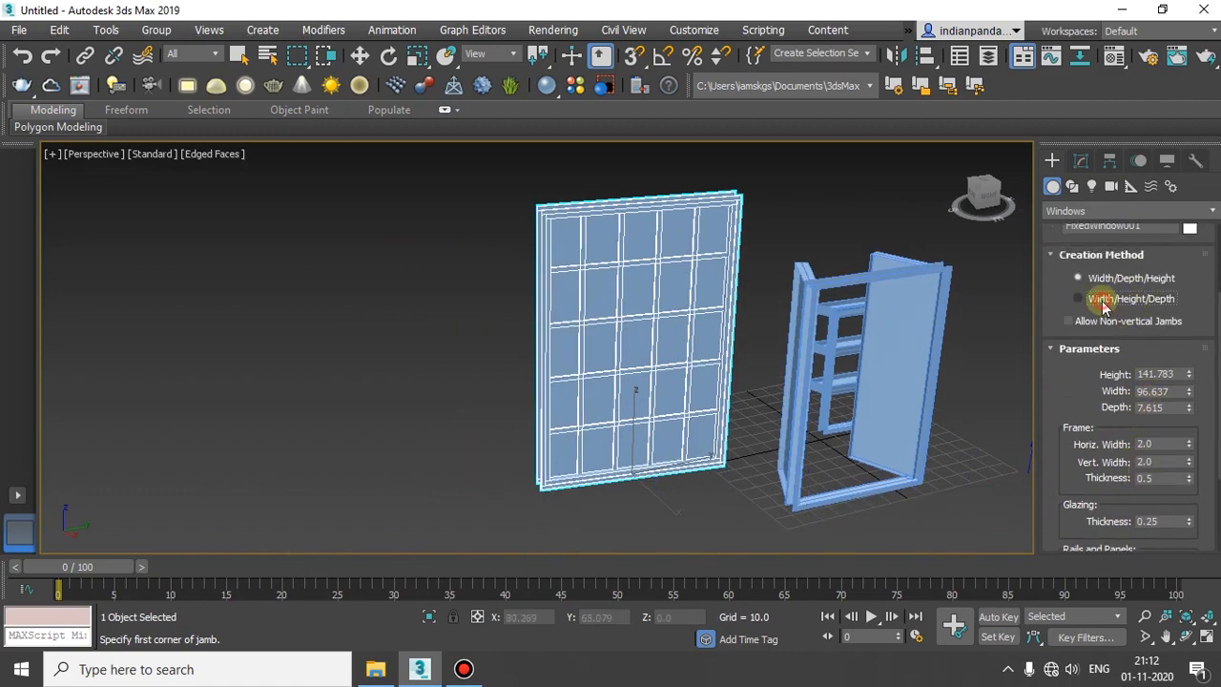
{"action": "left_click_drag", "start_coordinate": [303, 494], "coordinate": [466, 486]}
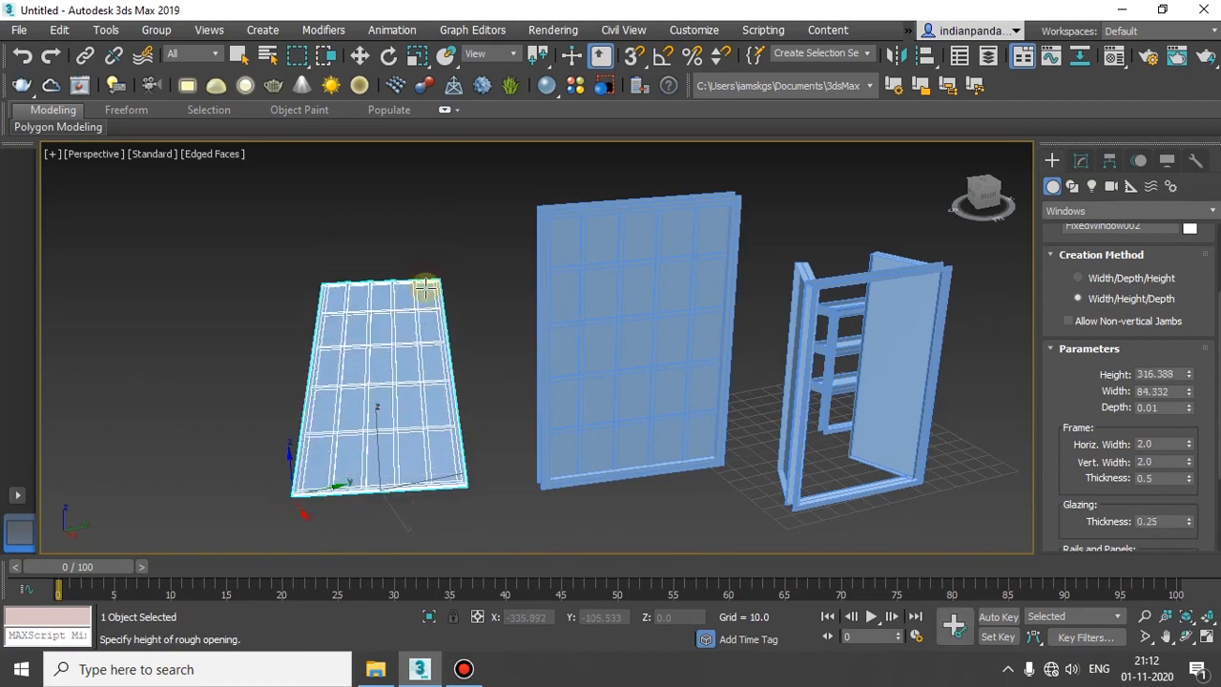
{"action": "left_click", "coordinate": [425, 276]}
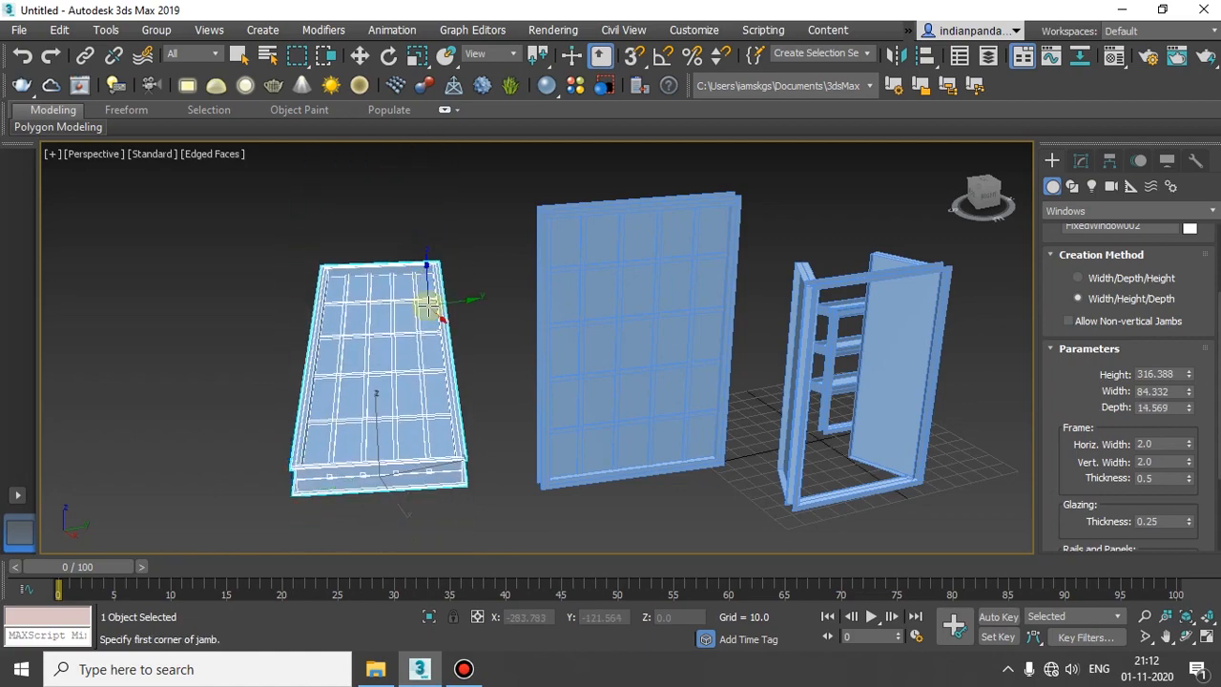
{"action": "middle_click_drag", "start_coordinate": [455, 422], "coordinate": [580, 422], "text": "alt"}
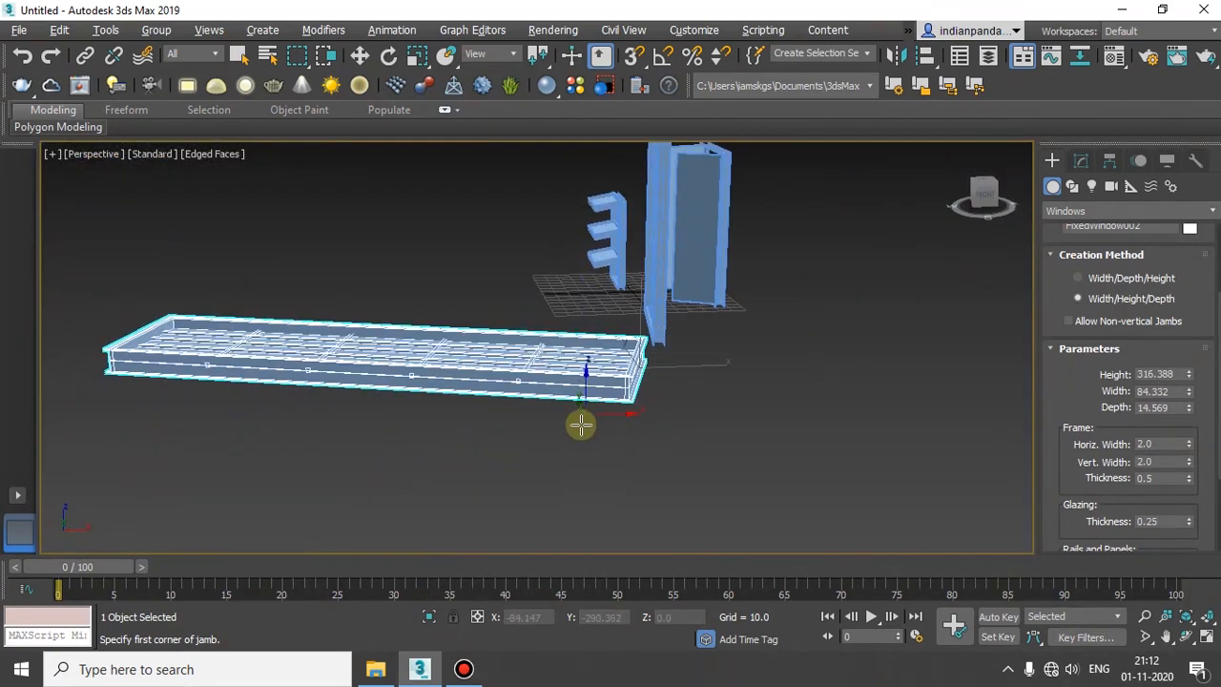
Delete all four windows from the scene.
{"action": "key", "text": "w"}
{"action": "left_click_drag", "start_coordinate": [317, 177], "coordinate": [271, 290]}
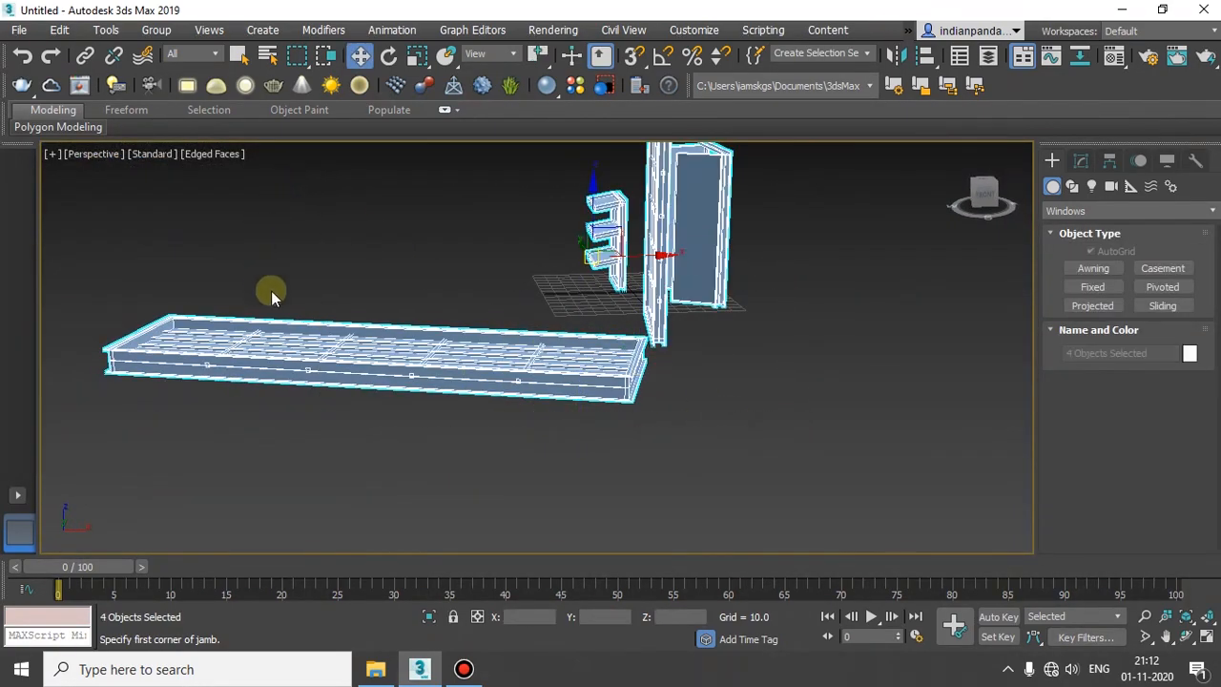
{"action": "key", "text": "Delete"}
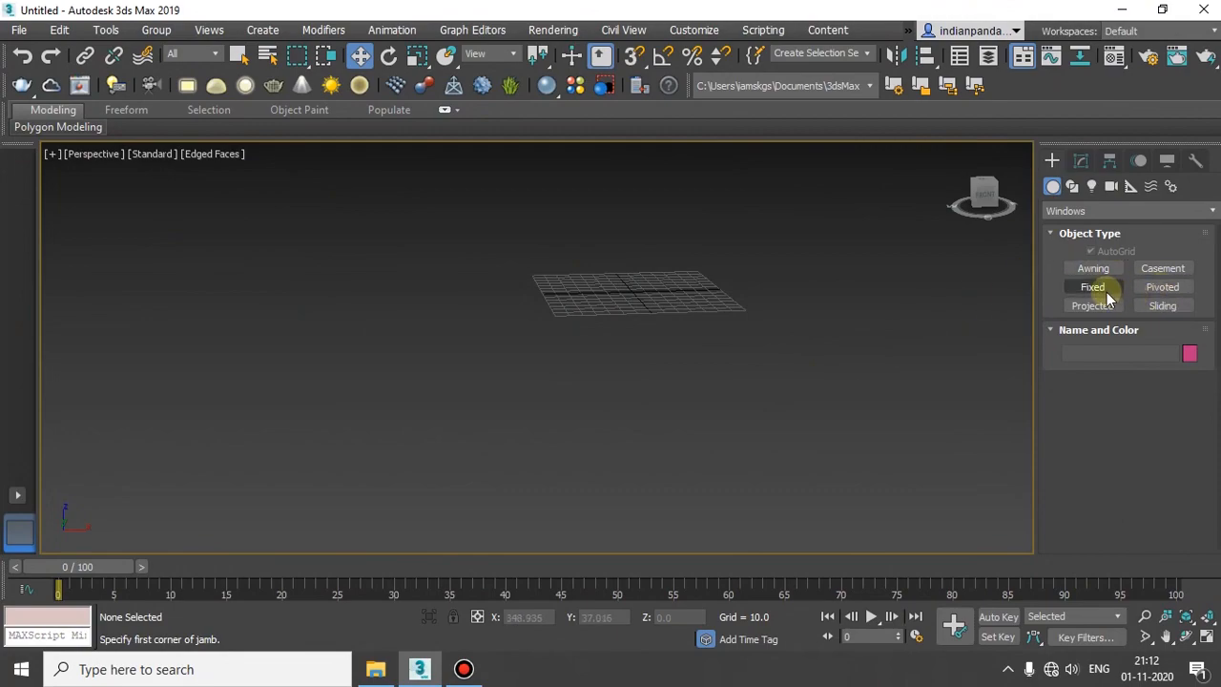
Create a Pivoted window on the grid, about 121 wide, 10 deep and 150 high.
{"action": "left_click", "coordinate": [1163, 287]}
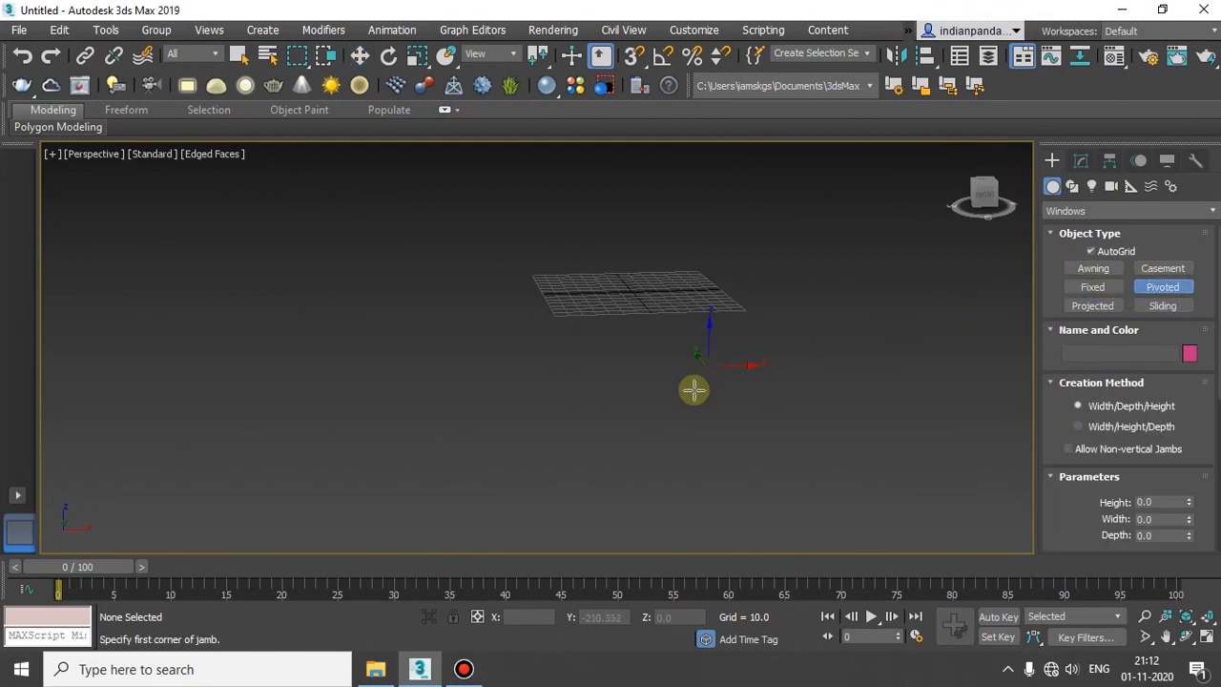
{"action": "middle_click_drag", "start_coordinate": [693, 389], "coordinate": [606, 408], "text": "alt"}
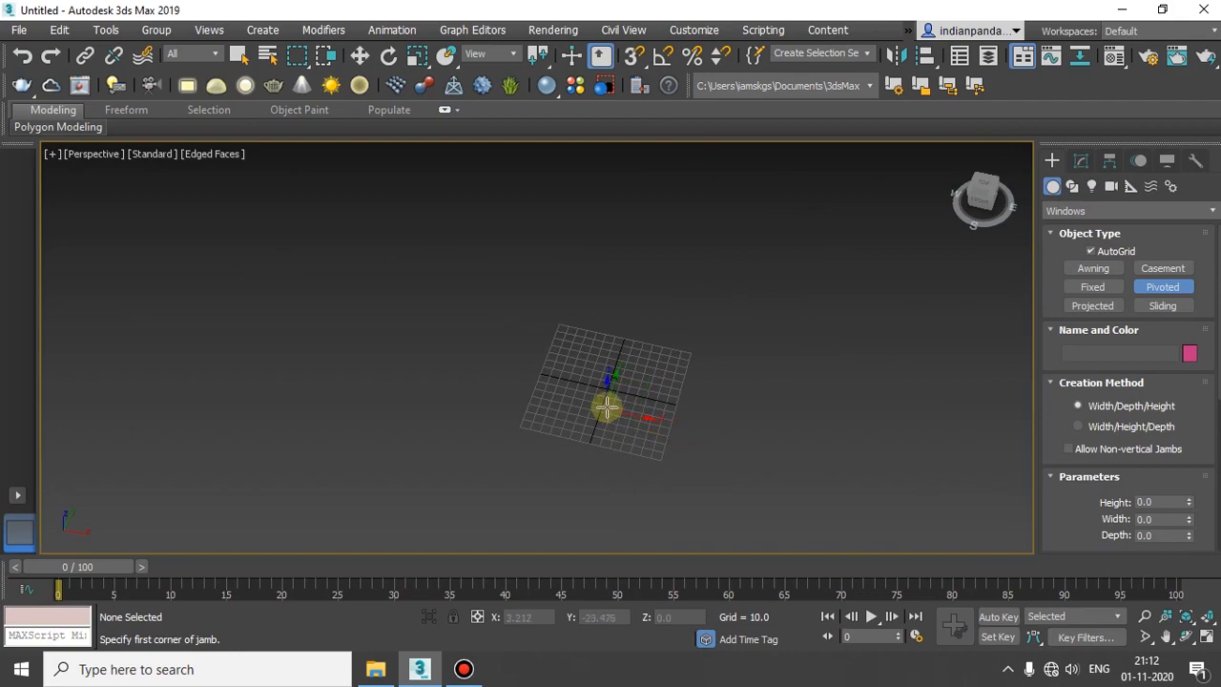
{"action": "left_click_drag", "start_coordinate": [606, 408], "coordinate": [716, 415]}
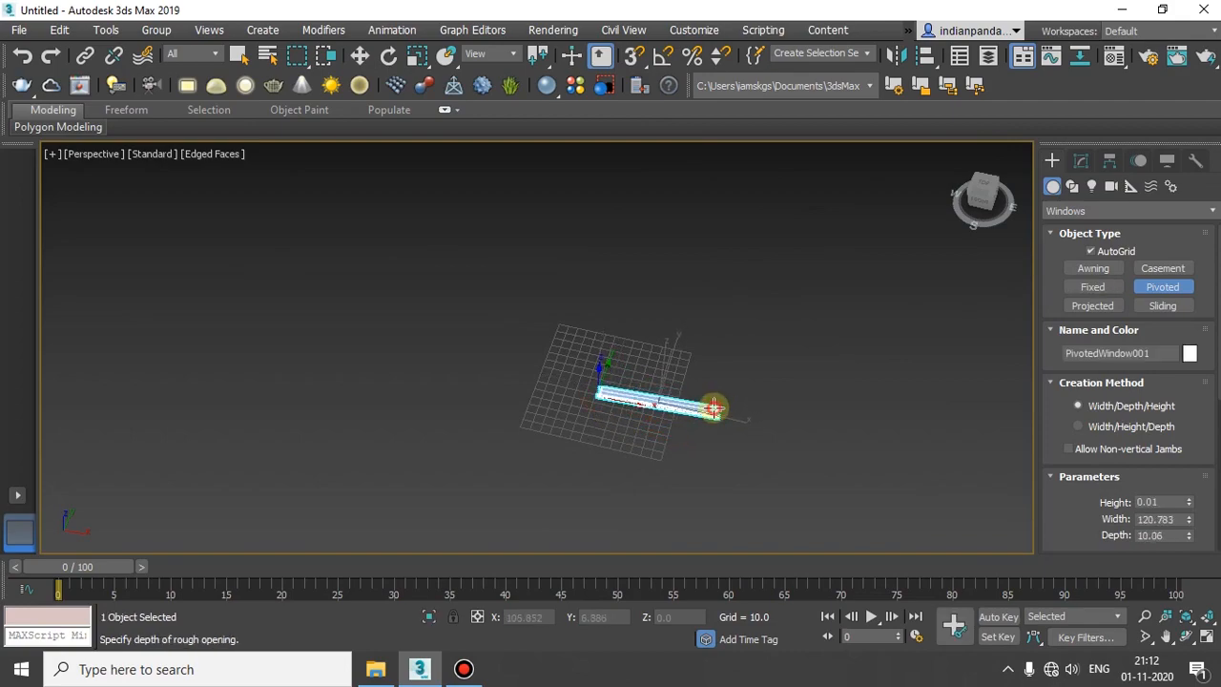
{"action": "left_click", "coordinate": [714, 408]}
{"action": "middle_click_drag", "start_coordinate": [715, 439], "coordinate": [782, 380], "text": "alt"}
Open the pivoted window to 47 % and switch its pivot to Vertical Rotation.
{"action": "scroll", "coordinate": [1194, 490], "scroll_direction": "down", "scroll_amount": 5}
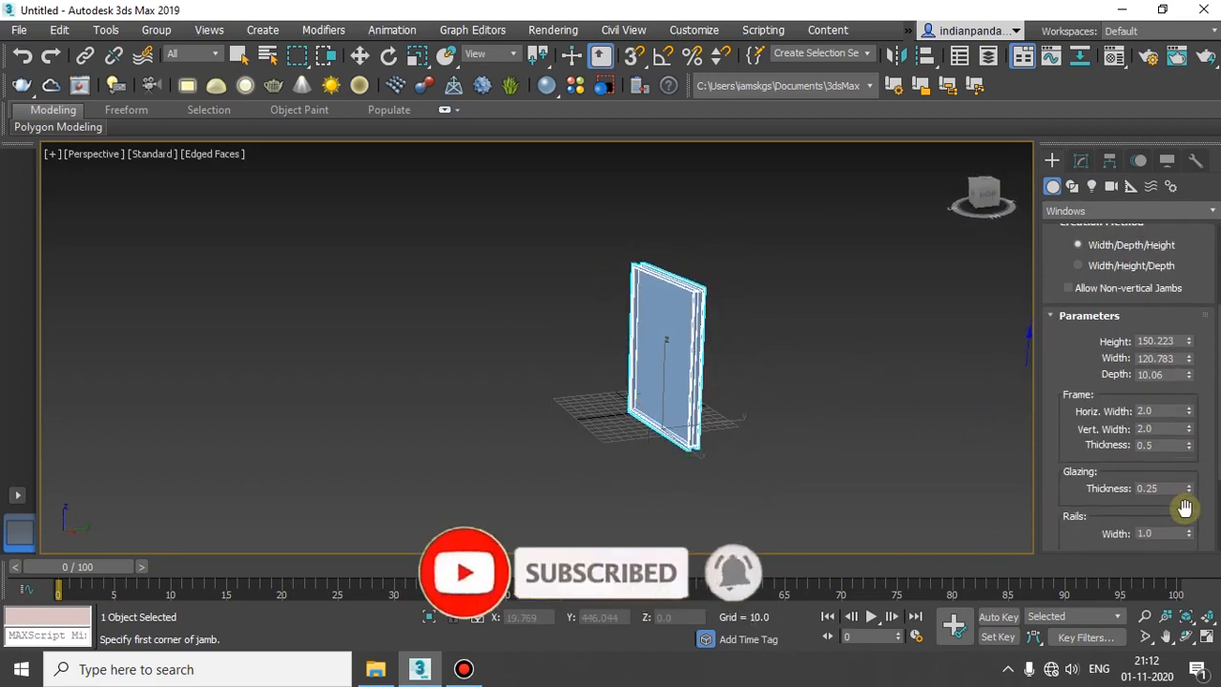
{"action": "scroll", "coordinate": [1187, 481], "scroll_direction": "down", "scroll_amount": 3}
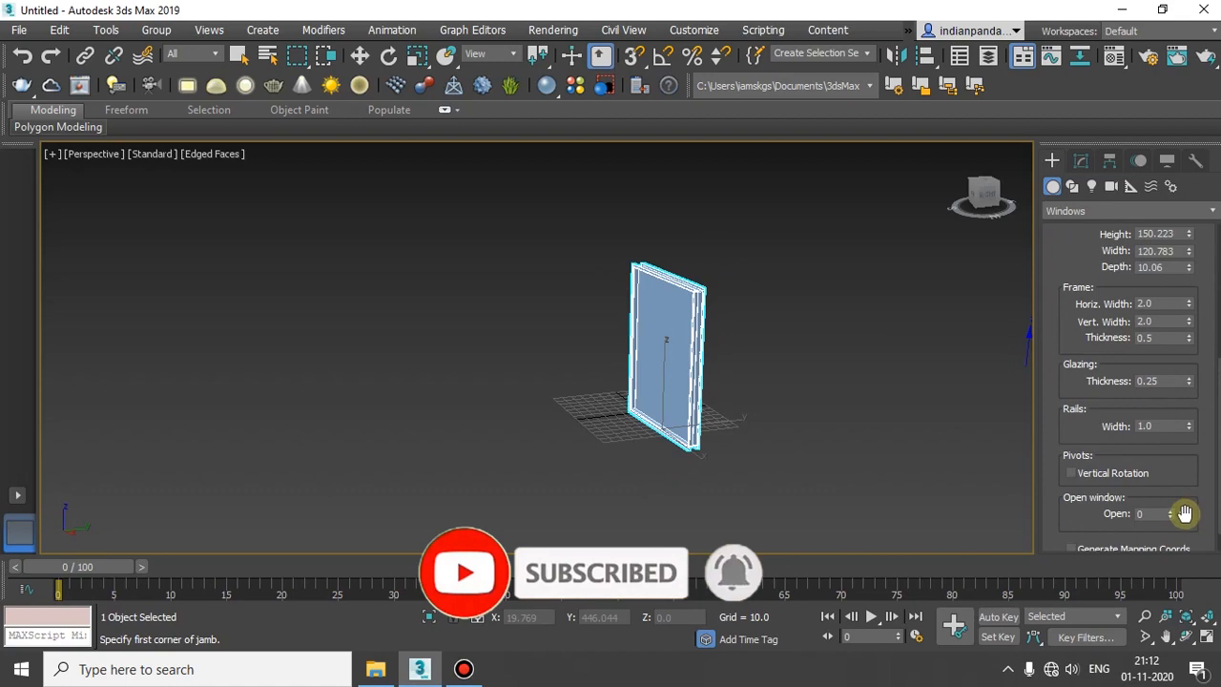
{"action": "left_click_drag", "start_coordinate": [1171, 515], "coordinate": [1143, 498]}
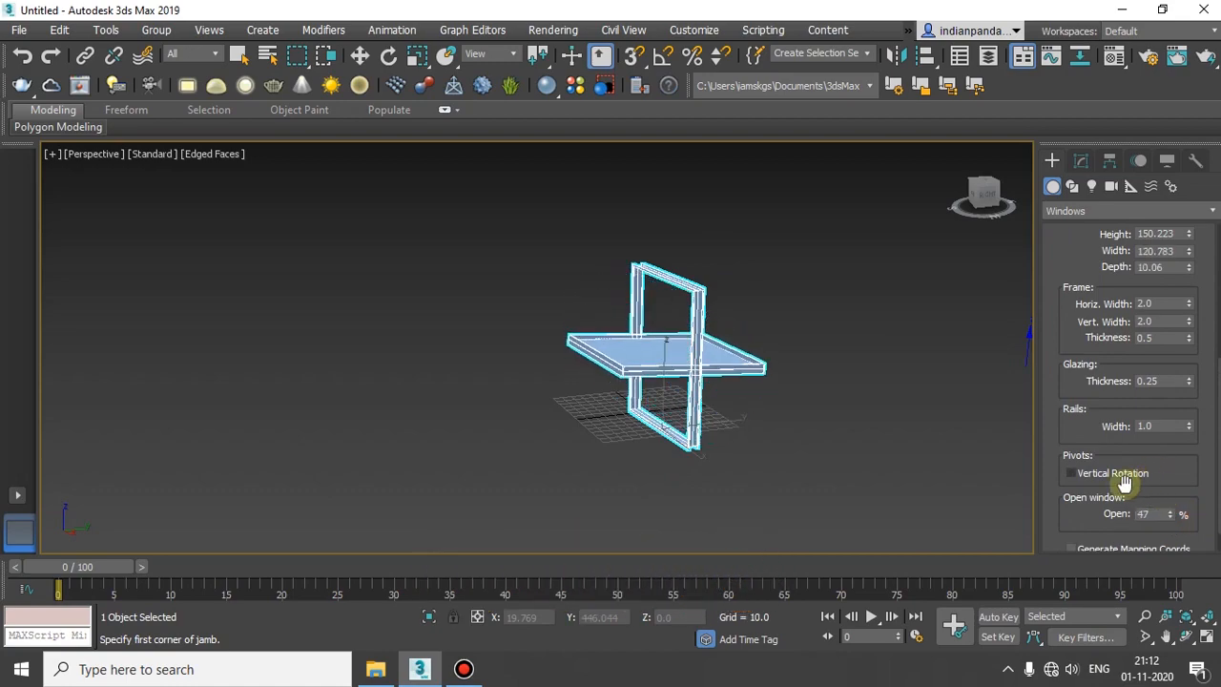
{"action": "left_click", "coordinate": [1099, 476]}
{"action": "middle_click_drag", "start_coordinate": [526, 293], "coordinate": [782, 305], "text": "alt"}
{"action": "middle_click_drag", "start_coordinate": [573, 414], "coordinate": [865, 474], "text": "alt"}
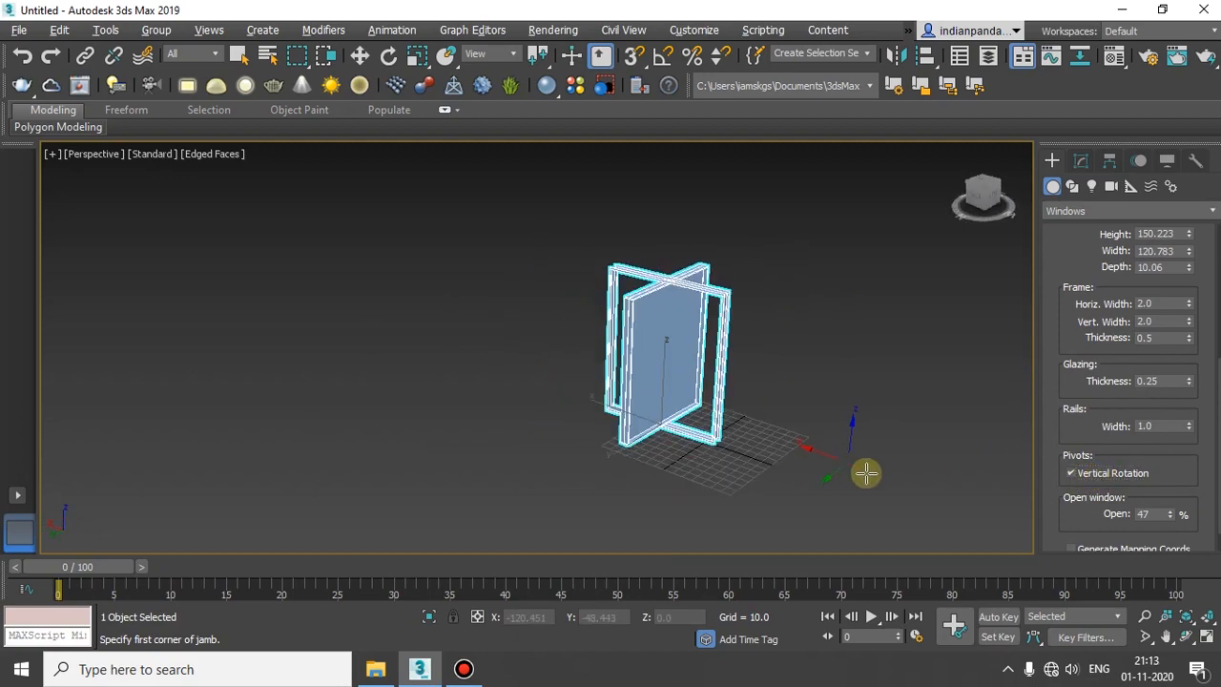
{"action": "scroll", "coordinate": [1119, 408], "scroll_direction": "up", "scroll_amount": 3}
{"action": "scroll", "coordinate": [1131, 348], "scroll_direction": "down", "scroll_amount": 4}
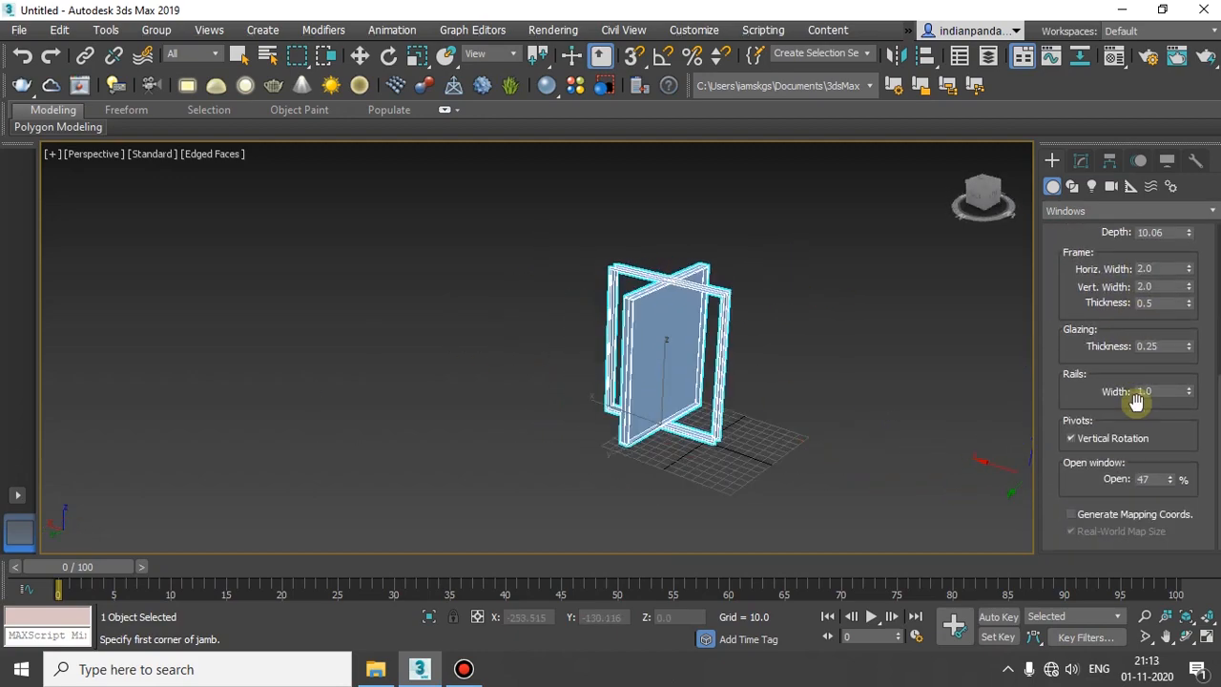
{"action": "scroll", "coordinate": [1138, 400], "scroll_direction": "up", "scroll_amount": 6}
Create a Projected window beside the pivoted window, about 85 wide, 15 deep and 207 high.
{"action": "left_click", "coordinate": [1104, 307]}
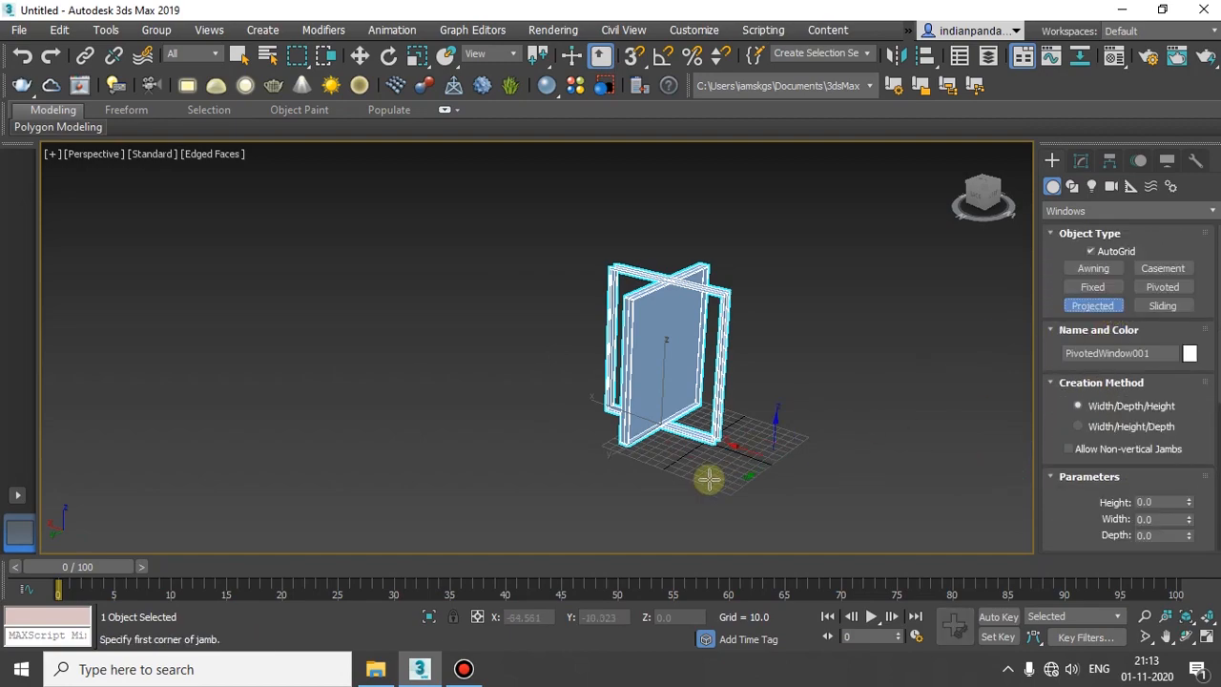
{"action": "left_click_drag", "start_coordinate": [794, 468], "coordinate": [887, 465]}
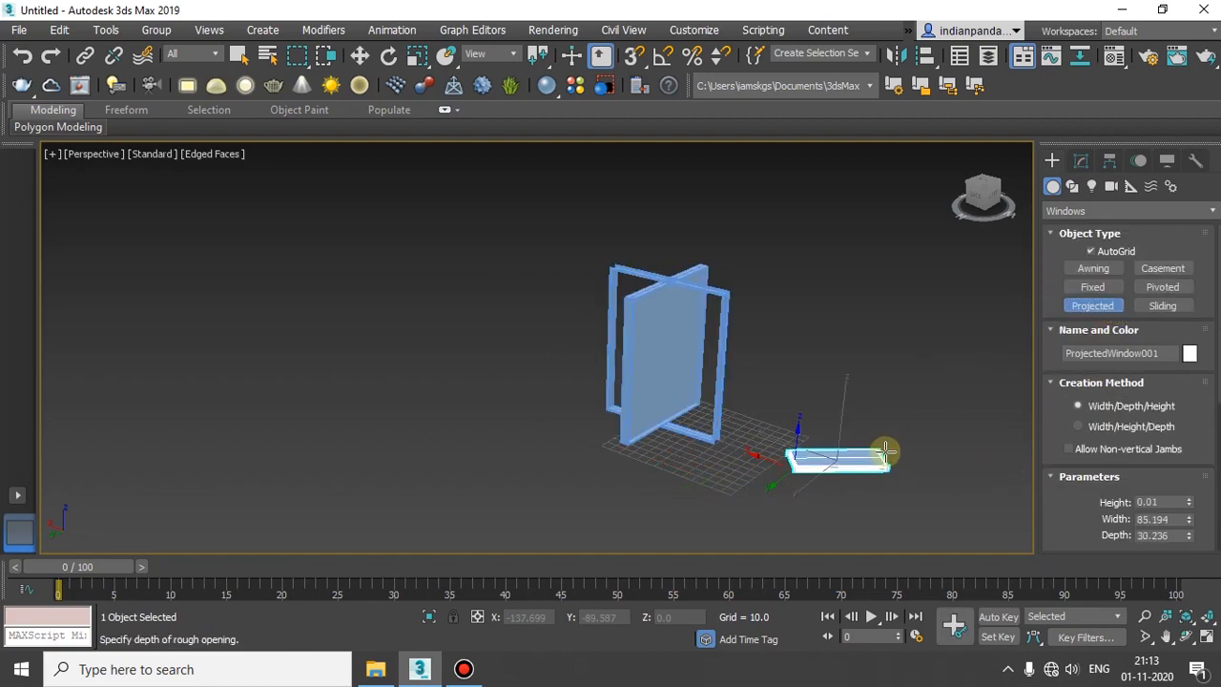
{"action": "left_click", "coordinate": [886, 462]}
{"action": "left_click", "coordinate": [886, 222]}
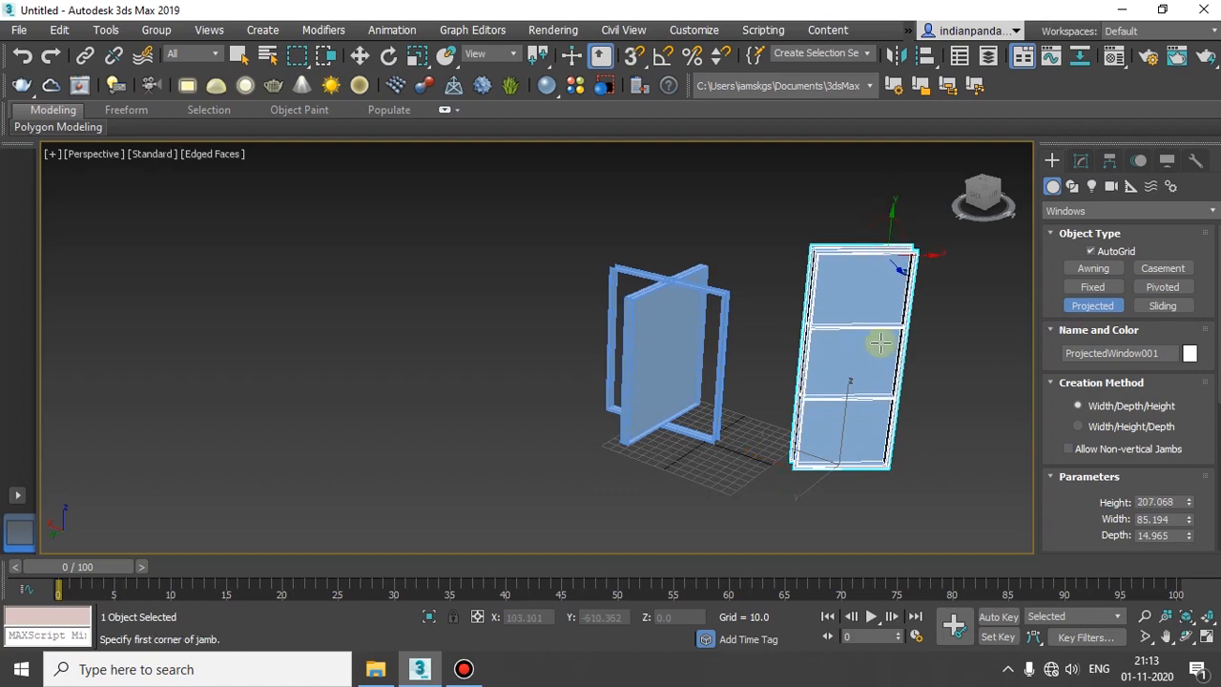
{"action": "middle_click_drag", "start_coordinate": [971, 438], "coordinate": [1191, 531], "text": "alt"}
Open the projected window's middle and bottom panels to 61 %.
{"action": "scroll", "coordinate": [1182, 515], "scroll_direction": "down", "scroll_amount": 5}
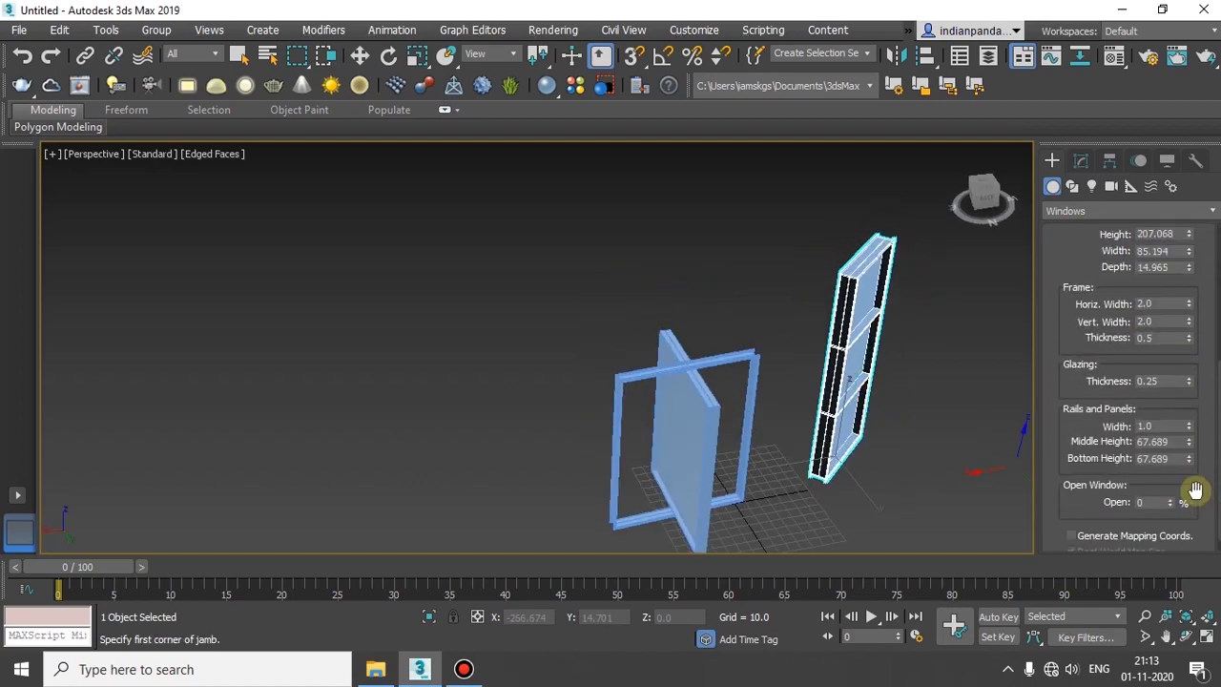
{"action": "left_click_drag", "start_coordinate": [1171, 483], "coordinate": [1163, 428]}
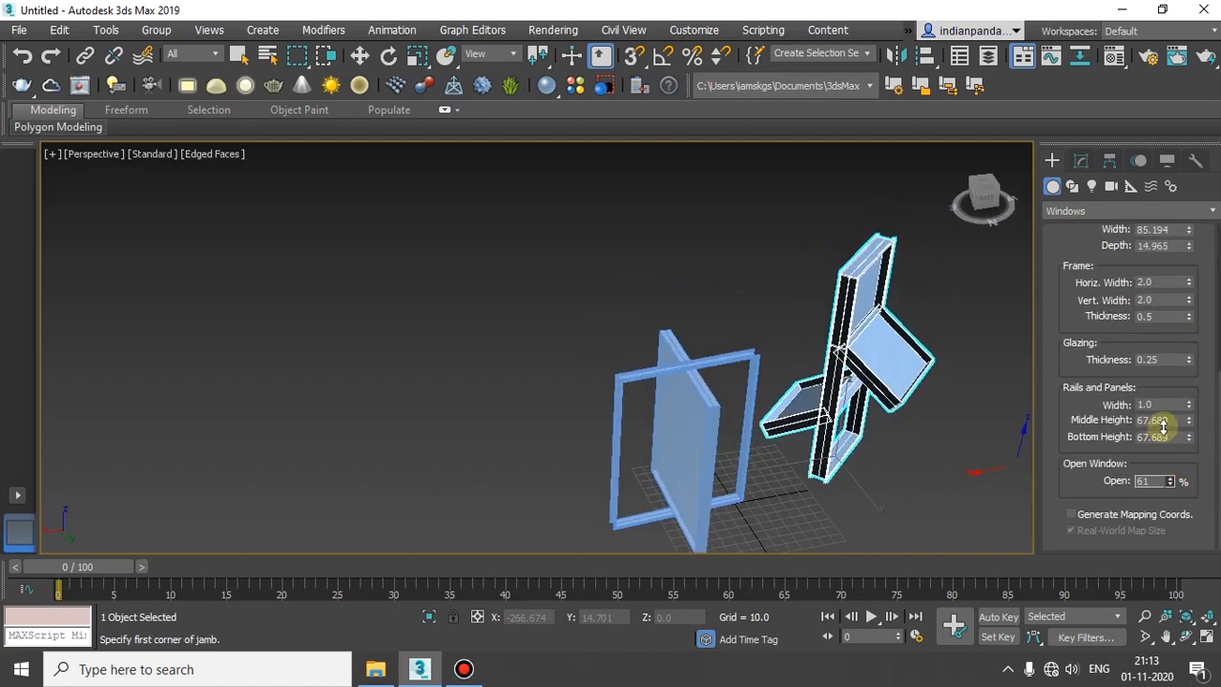
{"action": "middle_click_drag", "start_coordinate": [874, 525], "coordinate": [1017, 376], "text": "alt"}
{"action": "scroll", "coordinate": [1149, 393], "scroll_direction": "up", "scroll_amount": 6}
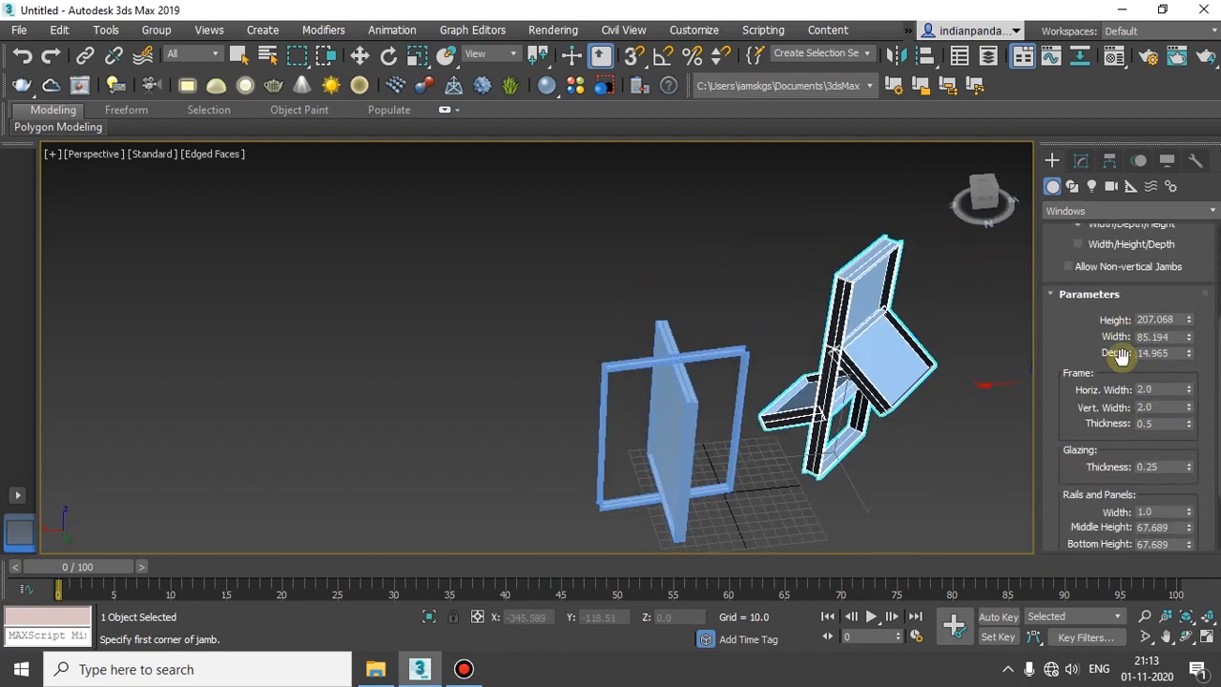
Delete both the pivoted and the projected window.
{"action": "left_click", "coordinate": [1160, 306]}
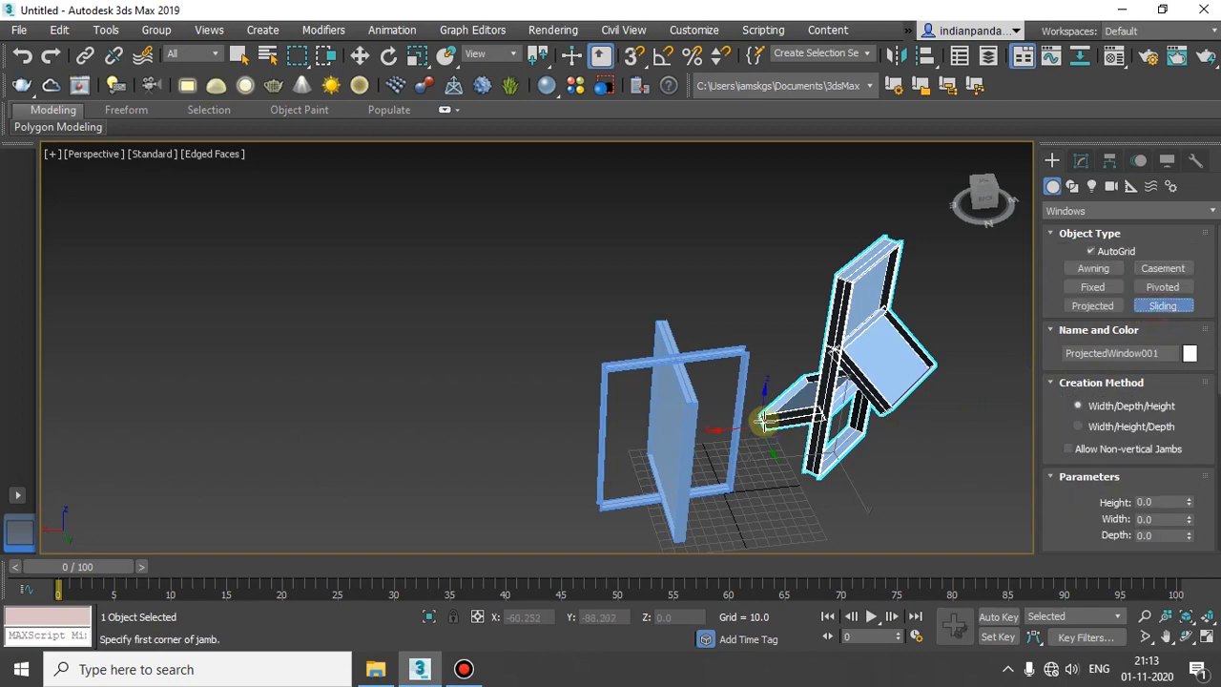
{"action": "right_click", "coordinate": [818, 404]}
{"action": "left_click", "coordinate": [602, 470], "text": "ctrl"}
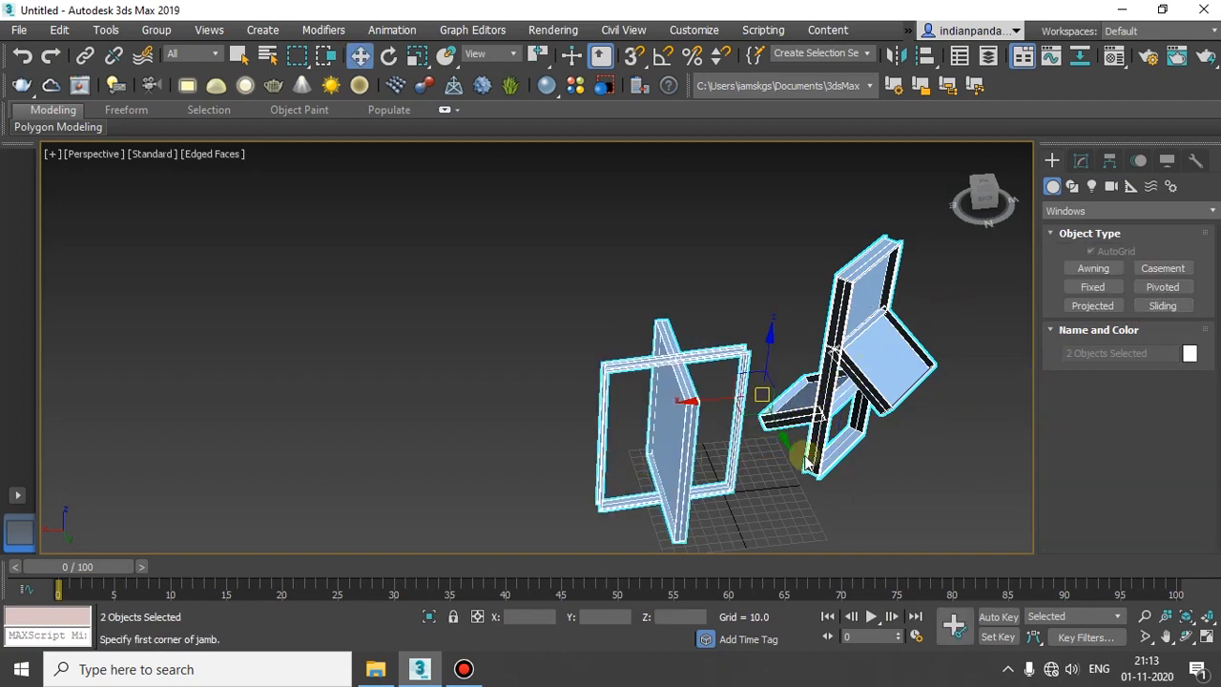
{"action": "key", "text": "Delete"}
Create a Sliding window on the grid, about 75 wide and 21 deep, using the Width/Depth/Height method.
{"action": "left_click", "coordinate": [1161, 306]}
{"action": "left_click_drag", "start_coordinate": [692, 497], "coordinate": [774, 490]}
{"action": "left_click", "coordinate": [776, 482]}
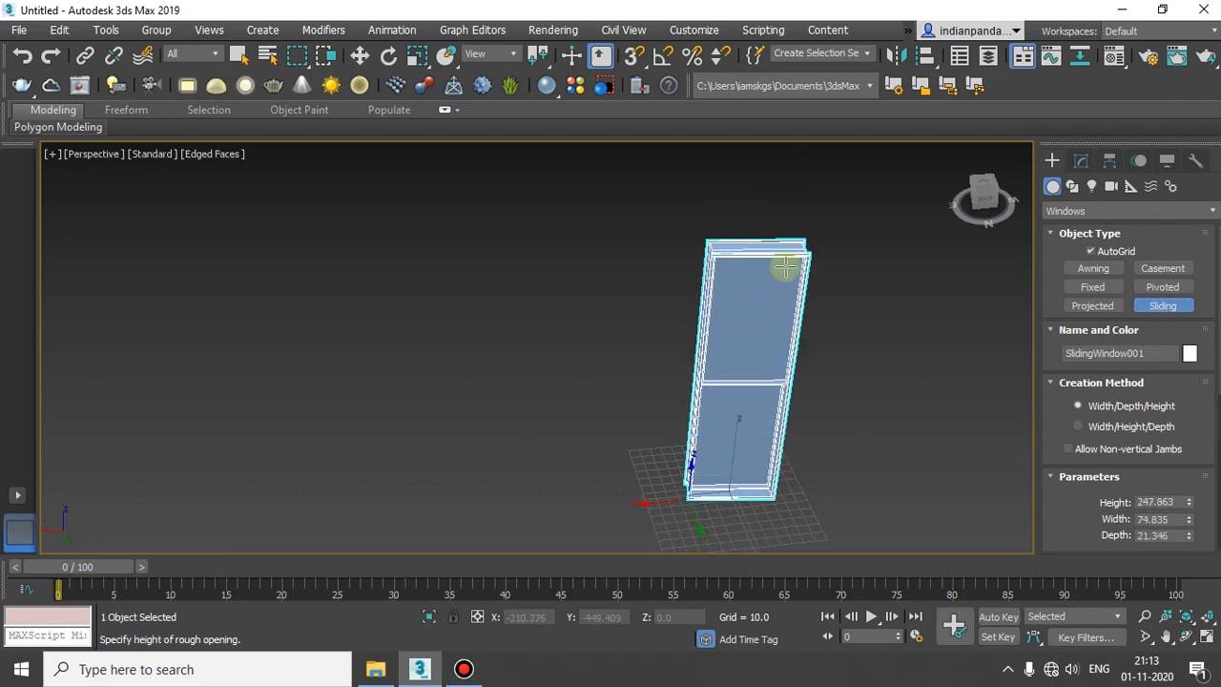
{"action": "left_click", "coordinate": [784, 382]}
{"action": "middle_click_drag", "start_coordinate": [781, 380], "coordinate": [786, 382], "text": "alt"}
Open the hung sliding window to 73 % and further to 100 %.
{"action": "scroll", "coordinate": [1168, 519], "scroll_direction": "down", "scroll_amount": 3}
{"action": "scroll", "coordinate": [1171, 508], "scroll_direction": "down", "scroll_amount": 5}
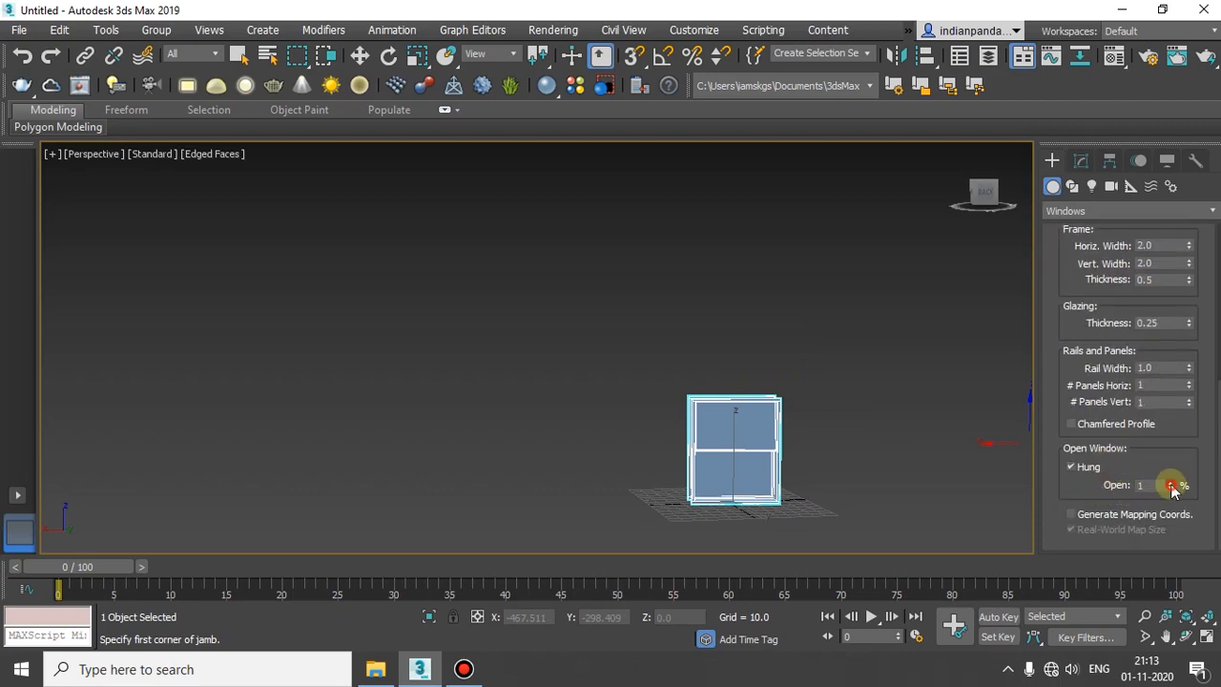
{"action": "left_click_drag", "start_coordinate": [1172, 487], "coordinate": [1171, 419]}
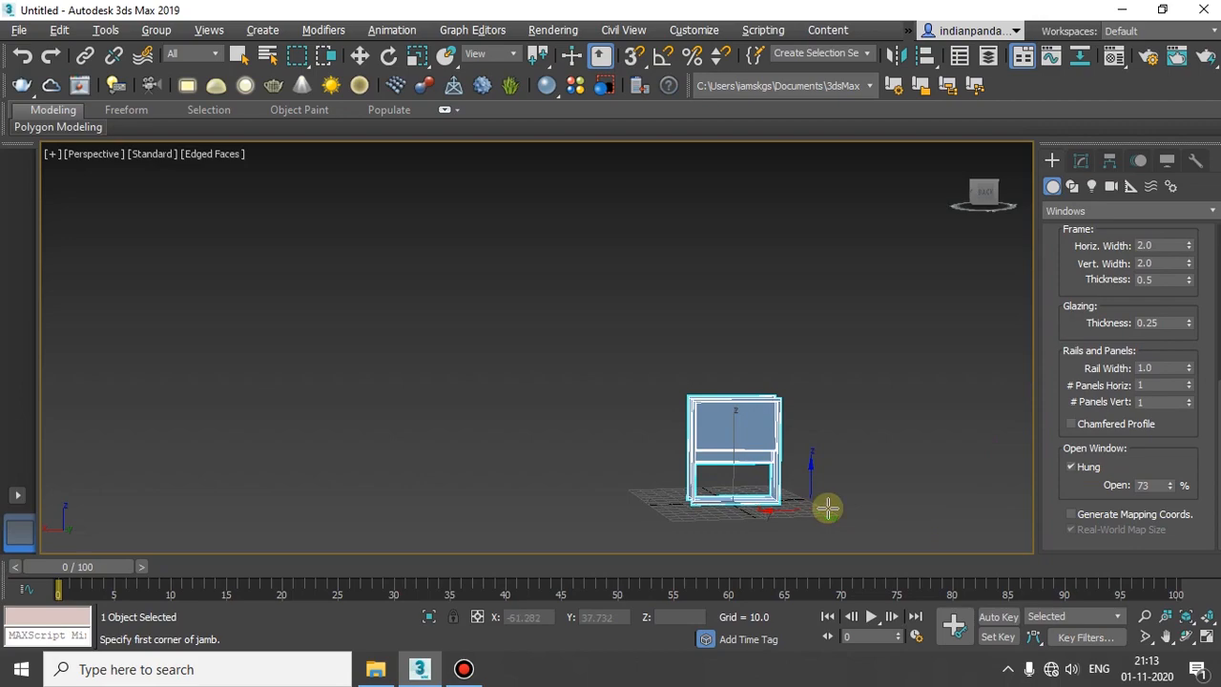
{"action": "middle_click_drag", "start_coordinate": [828, 507], "coordinate": [997, 508], "text": "alt"}
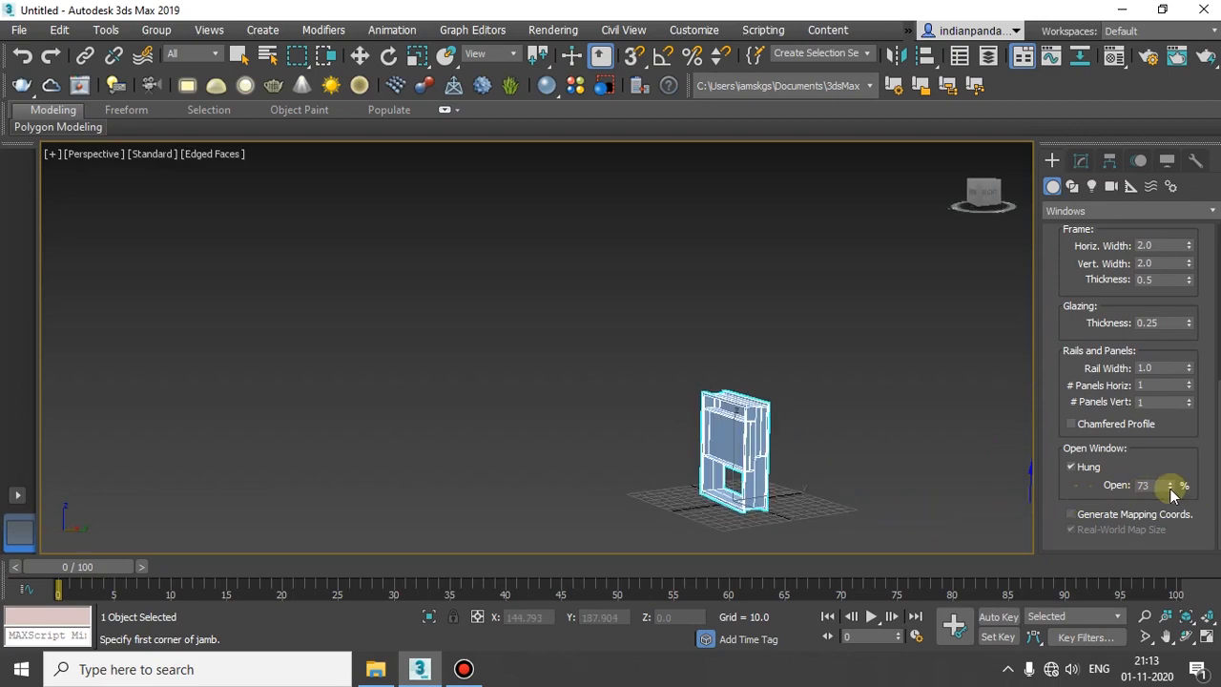
{"action": "middle_click_drag", "start_coordinate": [787, 461], "coordinate": [874, 458], "text": "alt"}
{"action": "scroll", "coordinate": [747, 480], "scroll_direction": "up", "scroll_amount": 4}
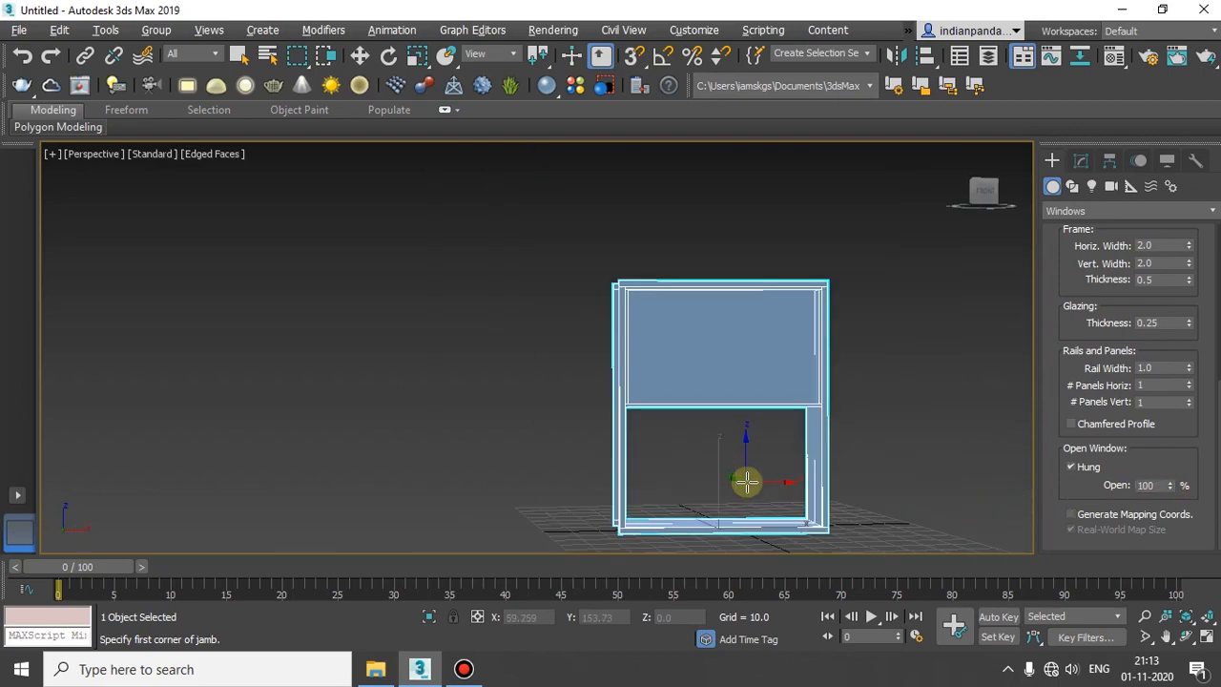
Set the sliding window's opening to 49 % and inspect its sashes from several sides.
{"action": "middle_click_drag", "start_coordinate": [747, 480], "coordinate": [857, 501], "text": "alt"}
{"action": "mouse_move", "coordinate": [1172, 492]}
{"action": "left_mouse_down"}
{"action": "mouse_move", "coordinate": [1172, 547]}
{"action": "mouse_move", "coordinate": [1172, 515]}
{"action": "left_mouse_up"}
{"action": "middle_click_drag", "start_coordinate": [835, 495], "coordinate": [606, 482], "text": "alt"}
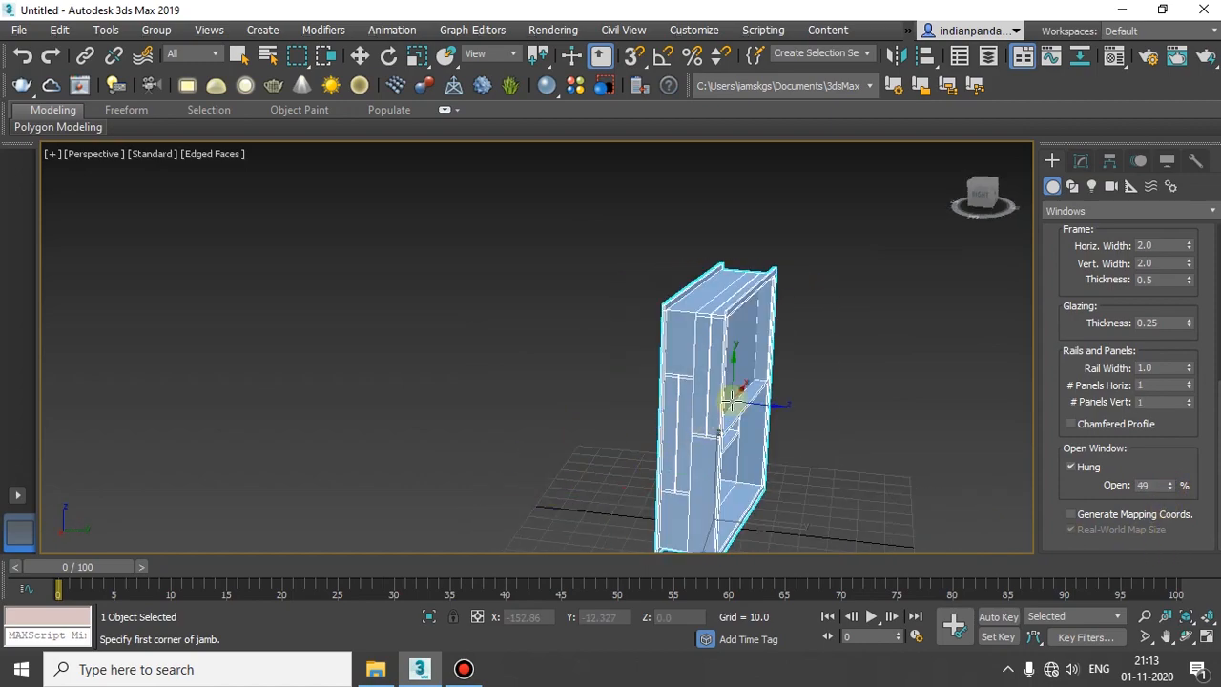
{"action": "middle_click_drag", "start_coordinate": [809, 439], "coordinate": [498, 447], "text": "alt"}
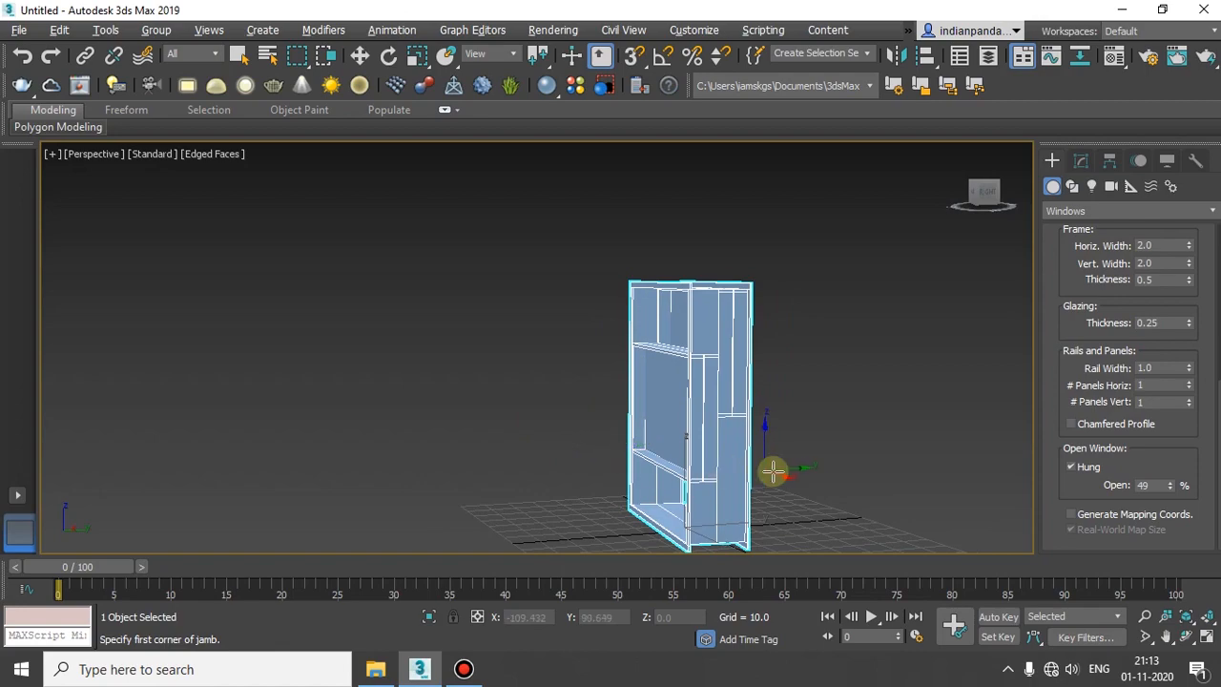
{"action": "middle_click_drag", "start_coordinate": [772, 471], "coordinate": [683, 484], "text": "alt"}
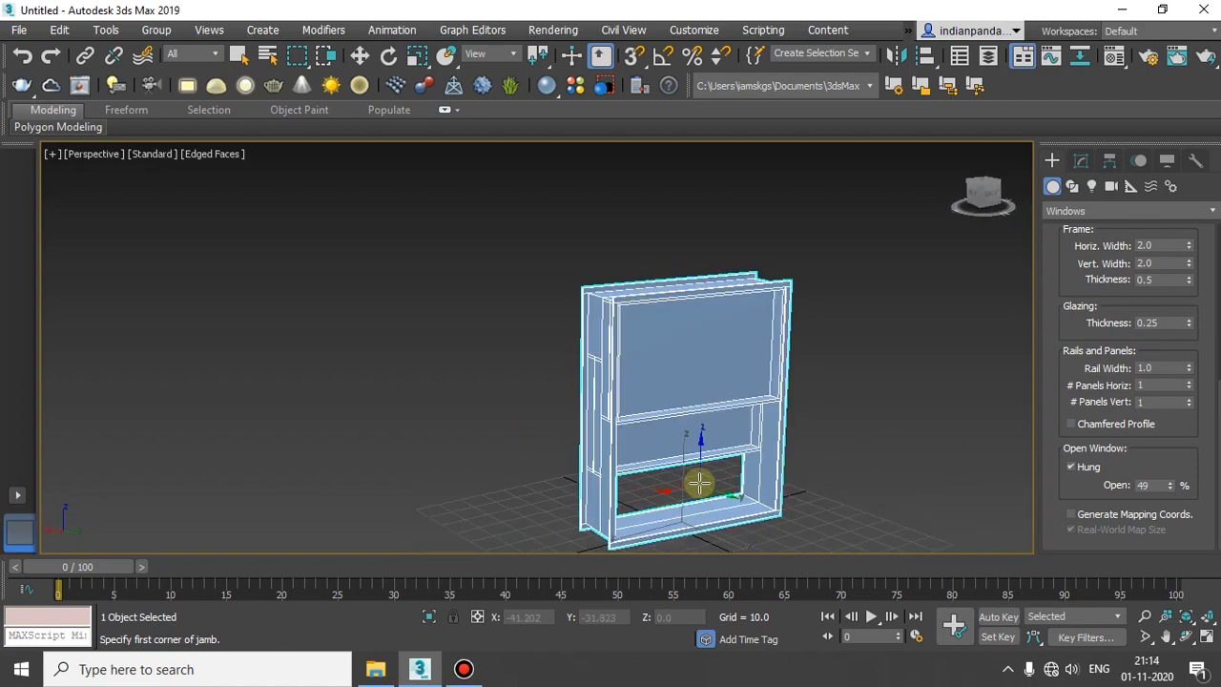
Review the Fixed window type's frame, rail and panel parameters and delete the sliding window.
{"action": "key", "text": "w"}
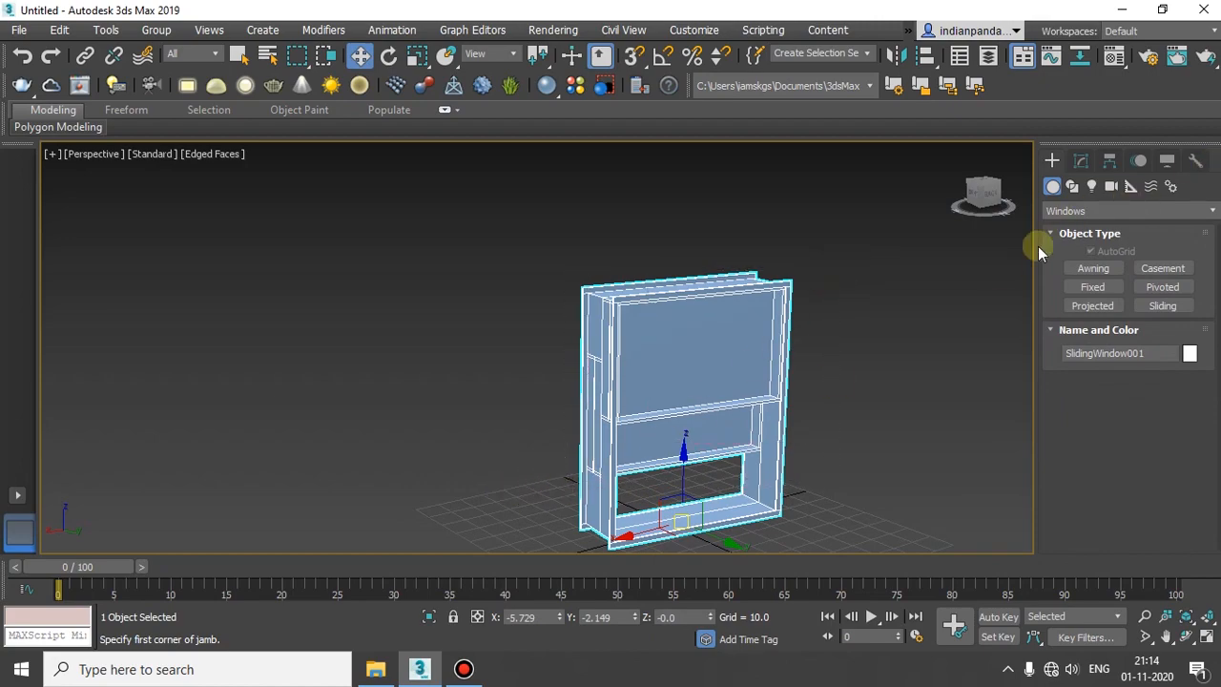
{"action": "left_click", "coordinate": [1078, 287]}
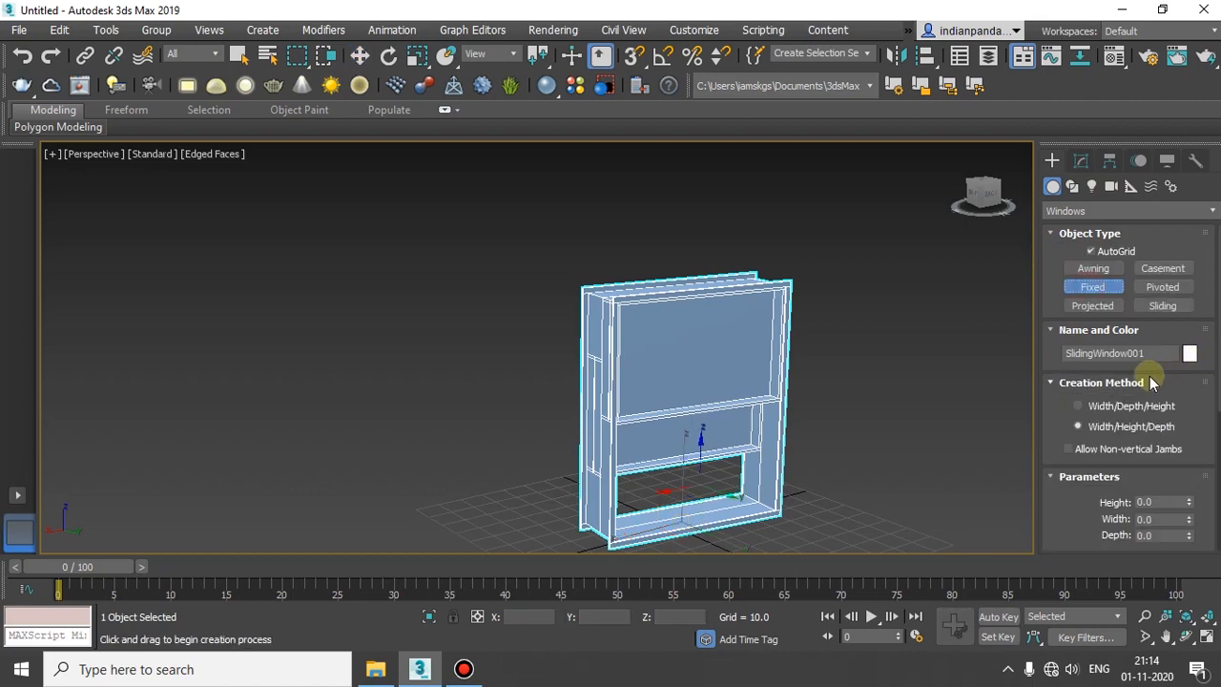
{"action": "scroll", "coordinate": [1121, 394], "scroll_direction": "down", "scroll_amount": 3}
{"action": "scroll", "coordinate": [1120, 394], "scroll_direction": "down", "scroll_amount": 3}
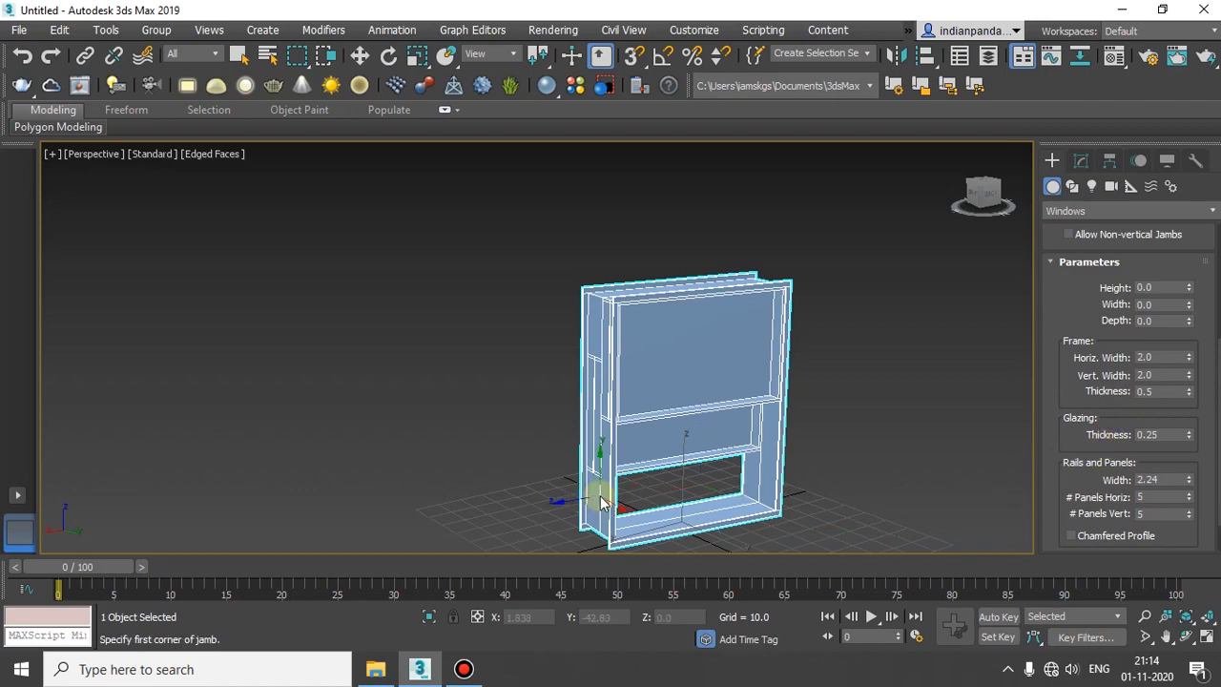
{"action": "key", "text": "w"}
{"action": "key", "text": "Delete"}
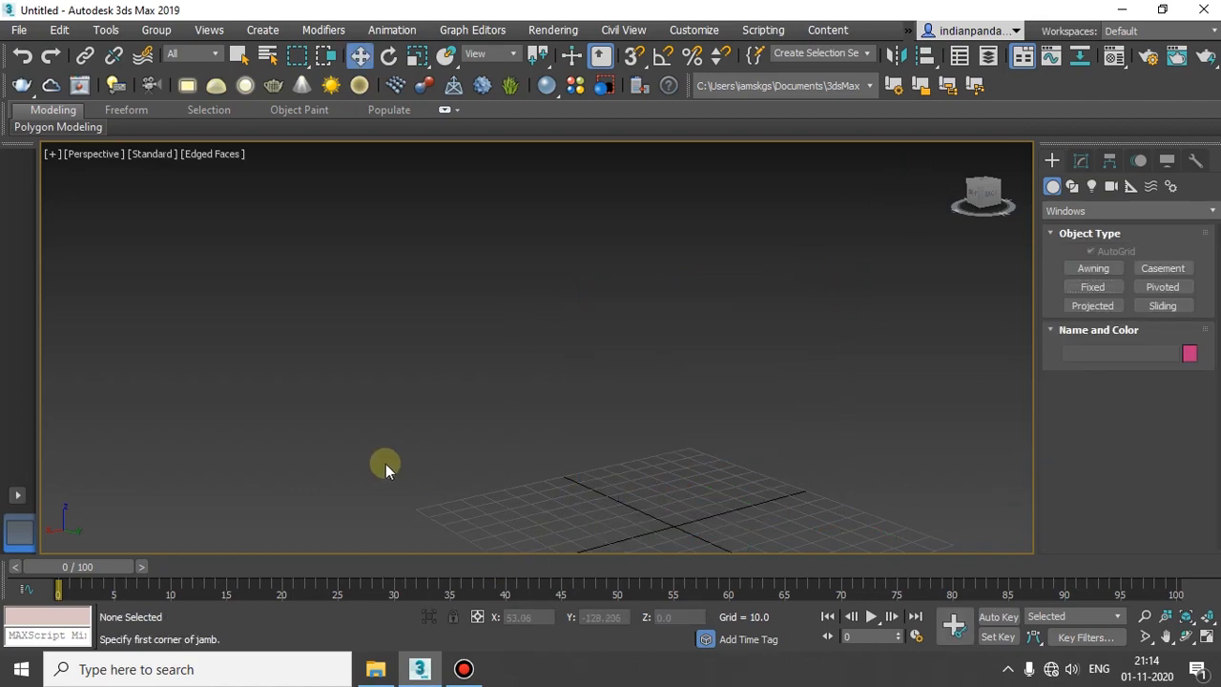